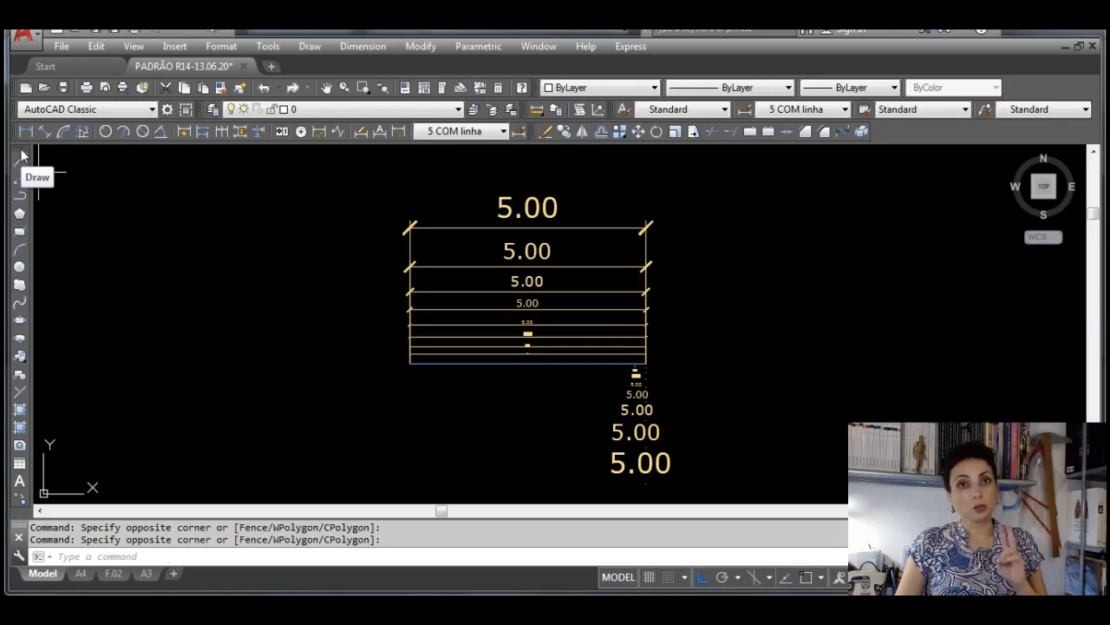
Check the list of available toolbars to see whether the Dimension toolbar is enabled
right_click(22, 155)
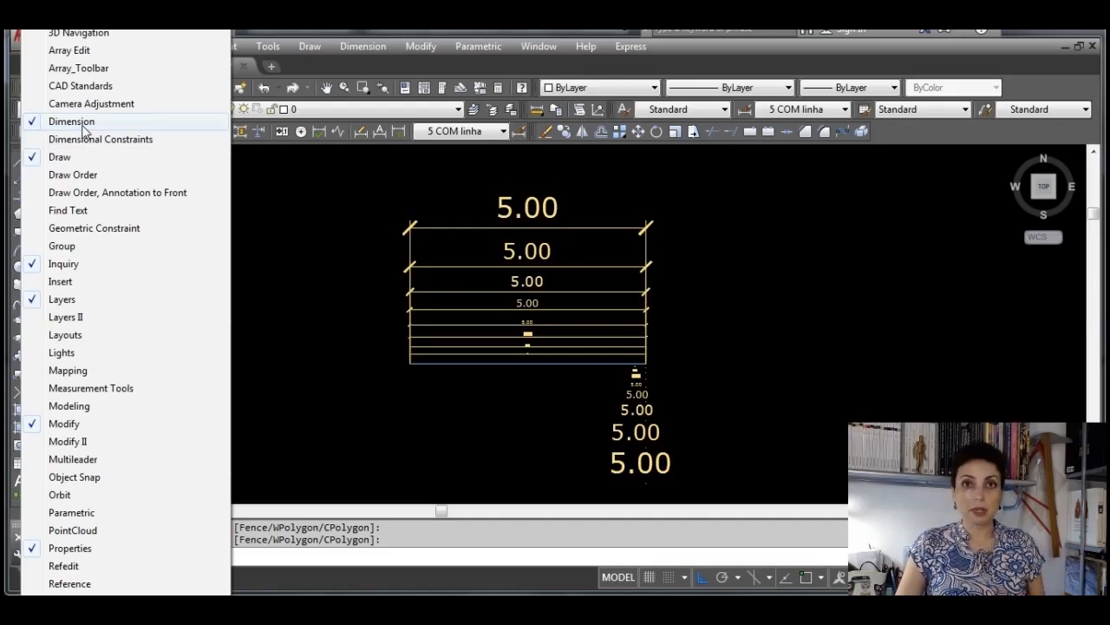
click(275, 233)
click(264, 224)
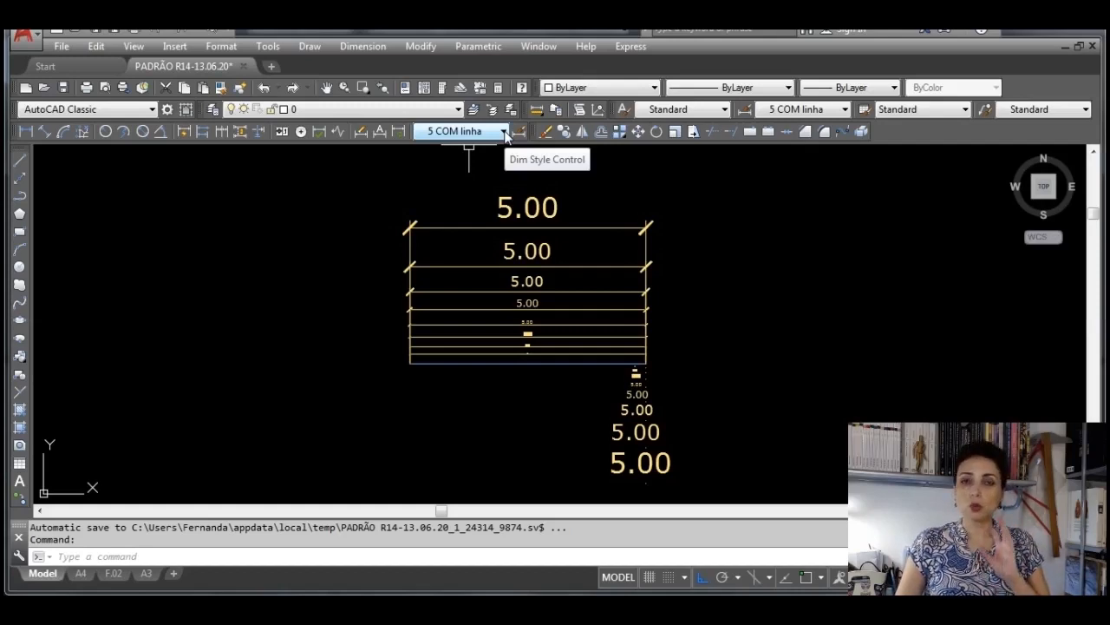
Make 10 COM linha the current dimension style
click(504, 132)
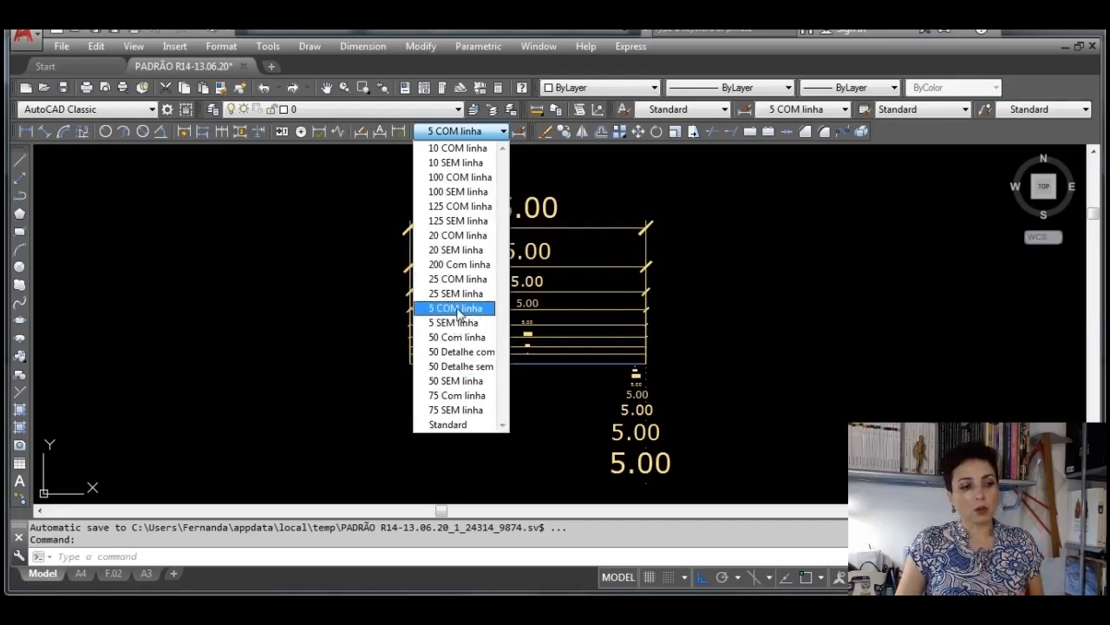
click(460, 221)
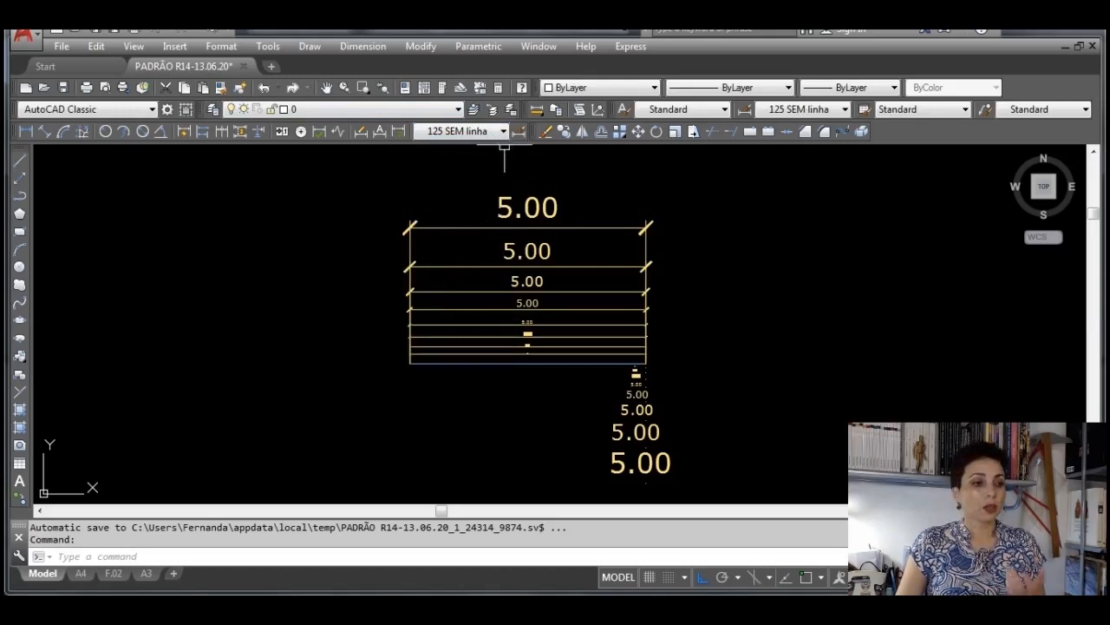
click(503, 132)
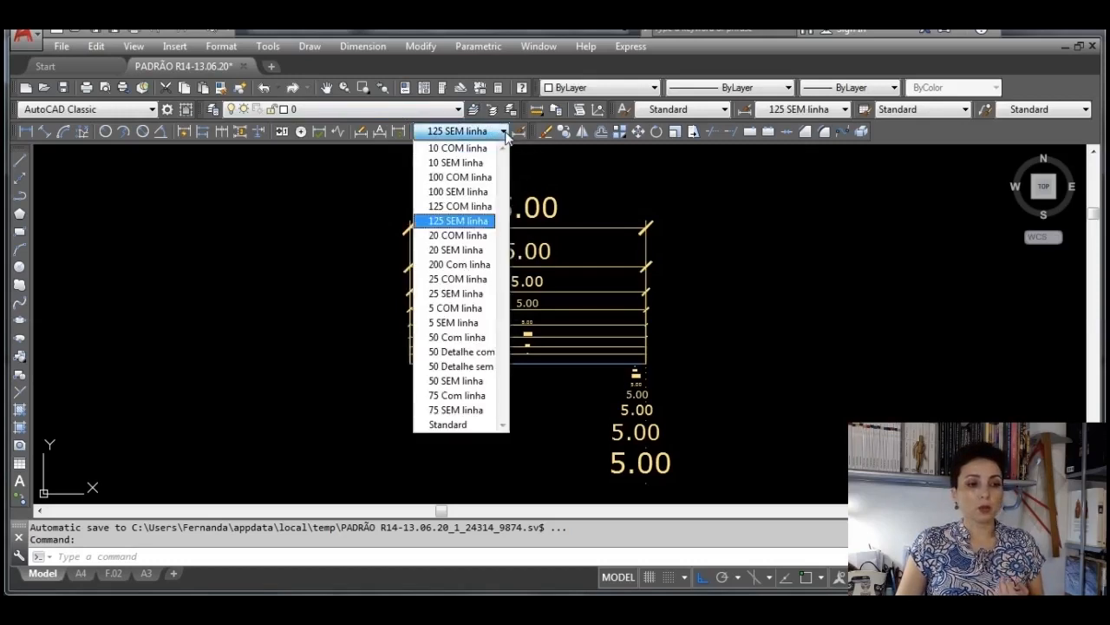
click(478, 149)
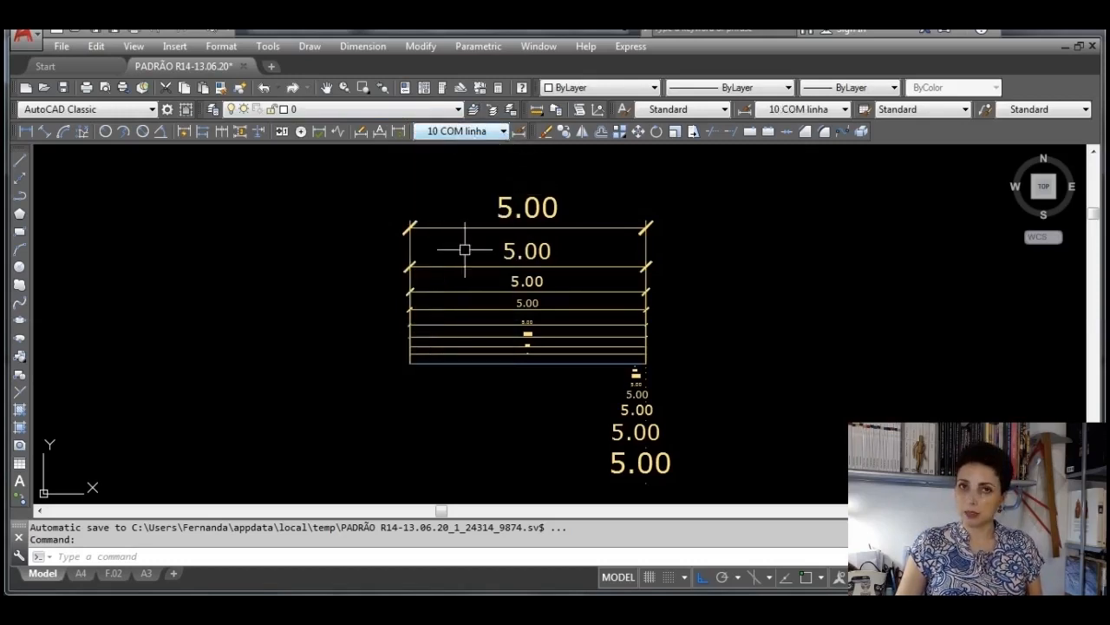
Open the Dimension Style Manager and review the list of existing dimension styles
click(518, 132)
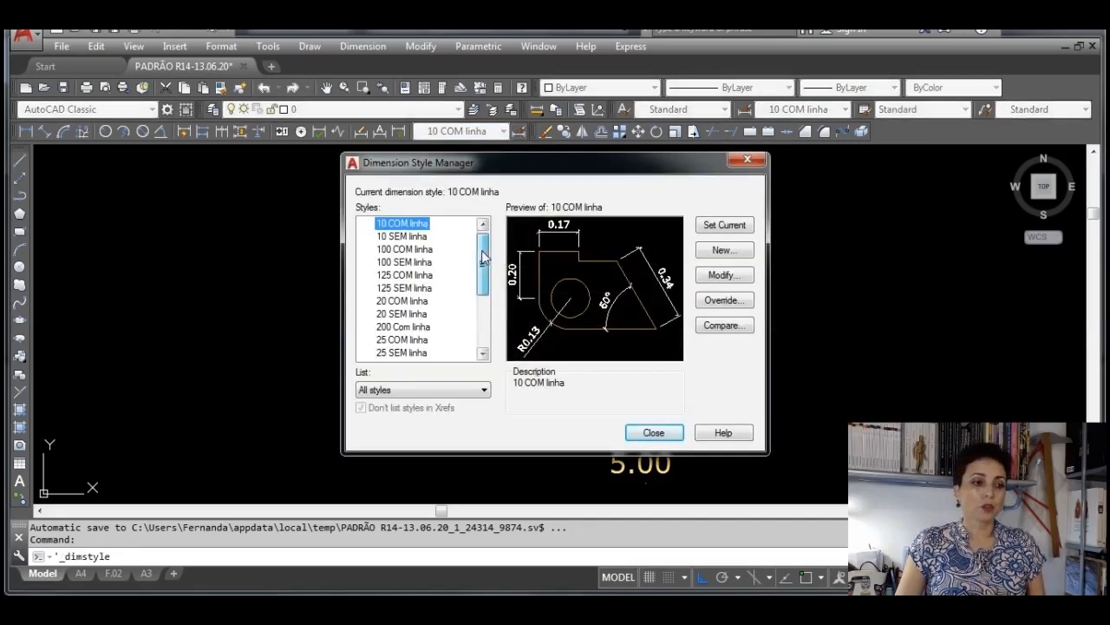
scroll(451, 261, down, 3)
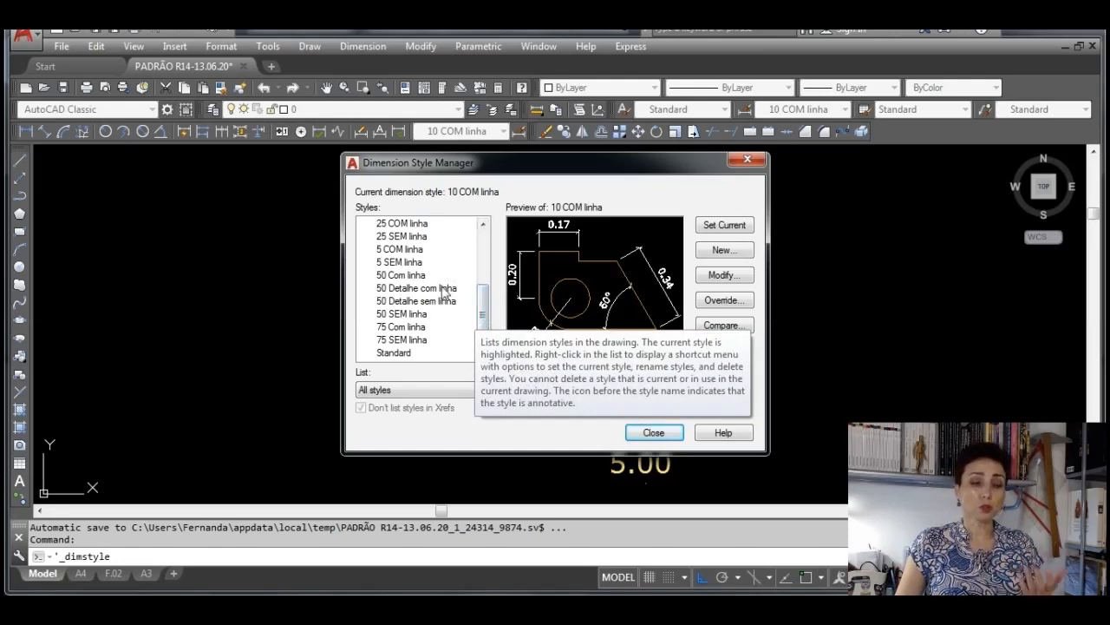
click(408, 353)
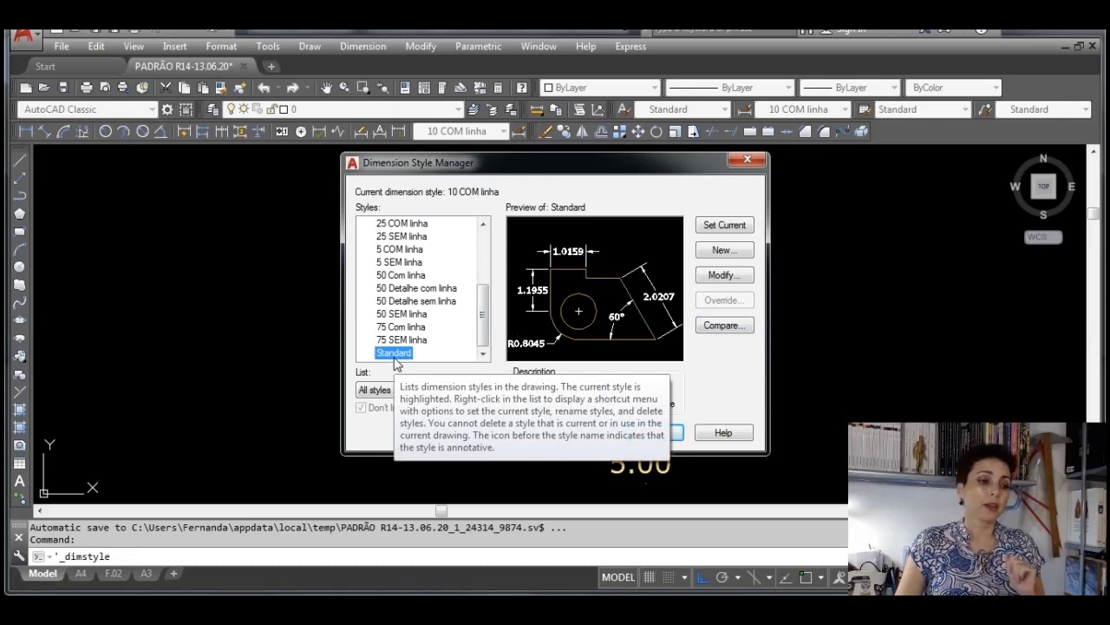
click(724, 250)
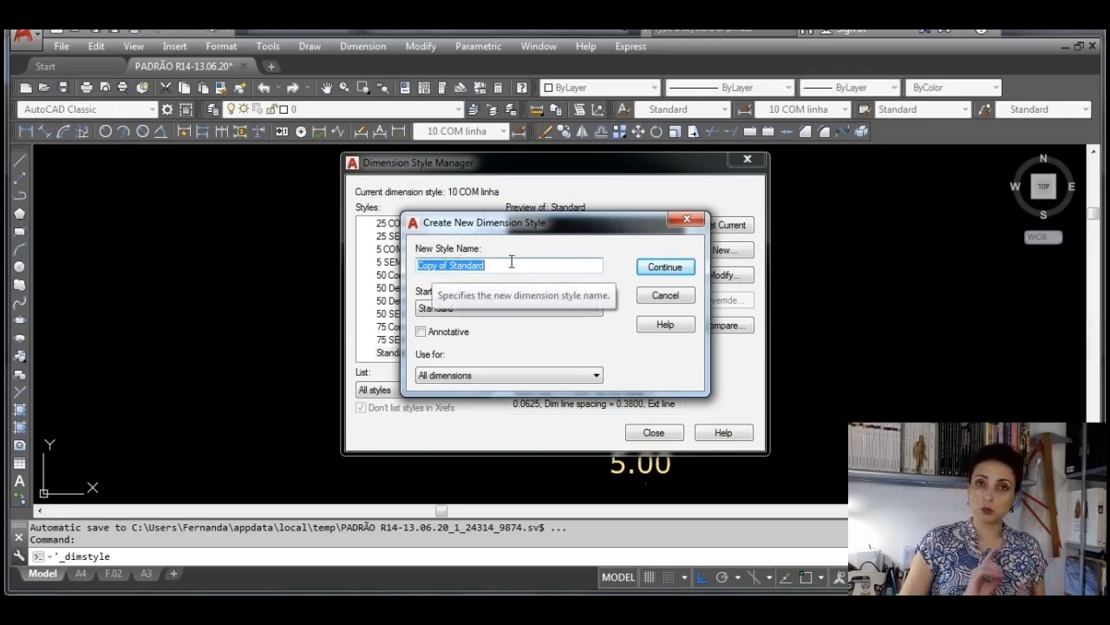
key(BackSpace)
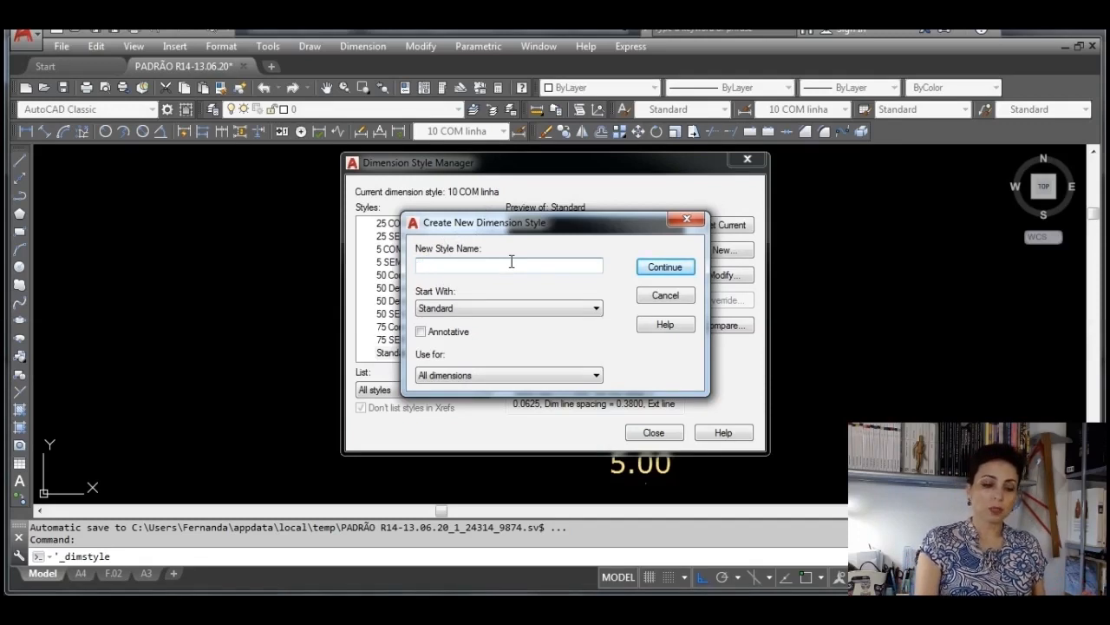
text(5)
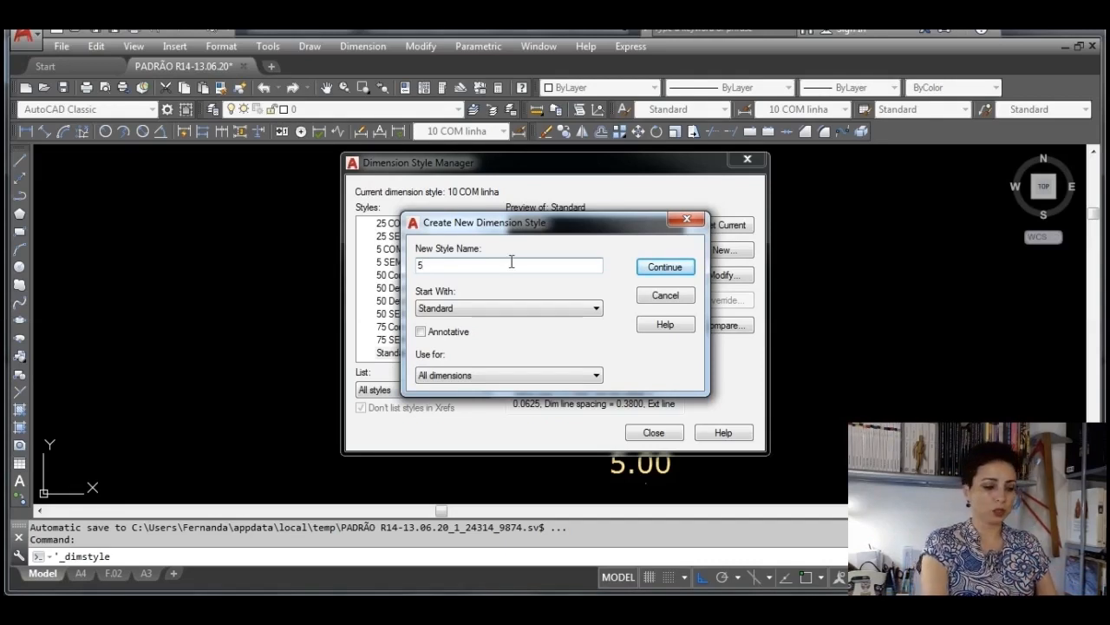
text(C)
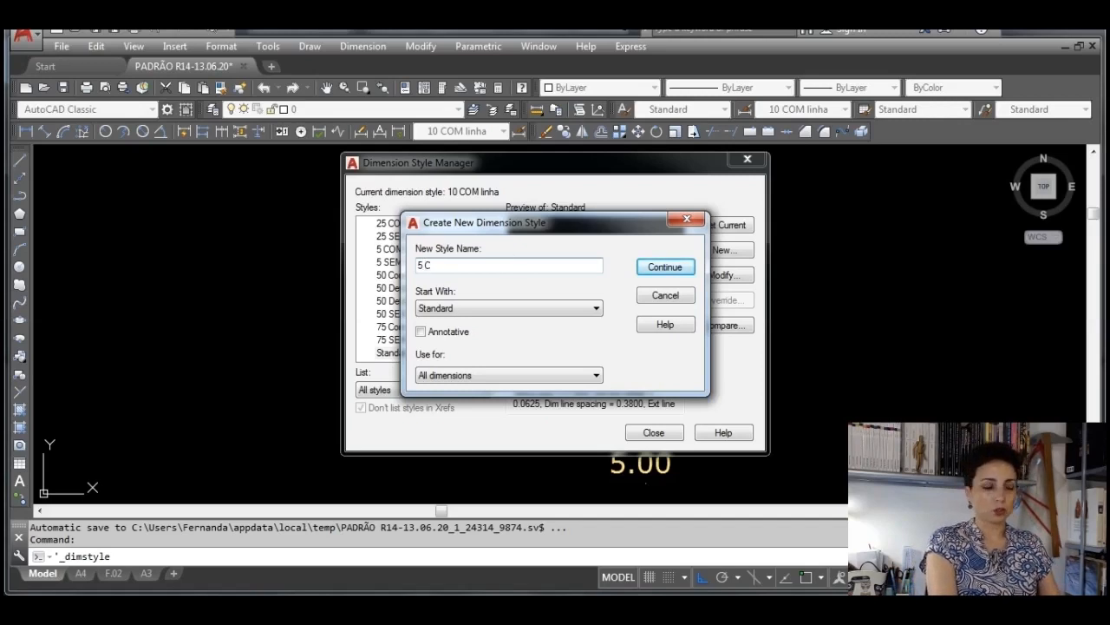
text(O)
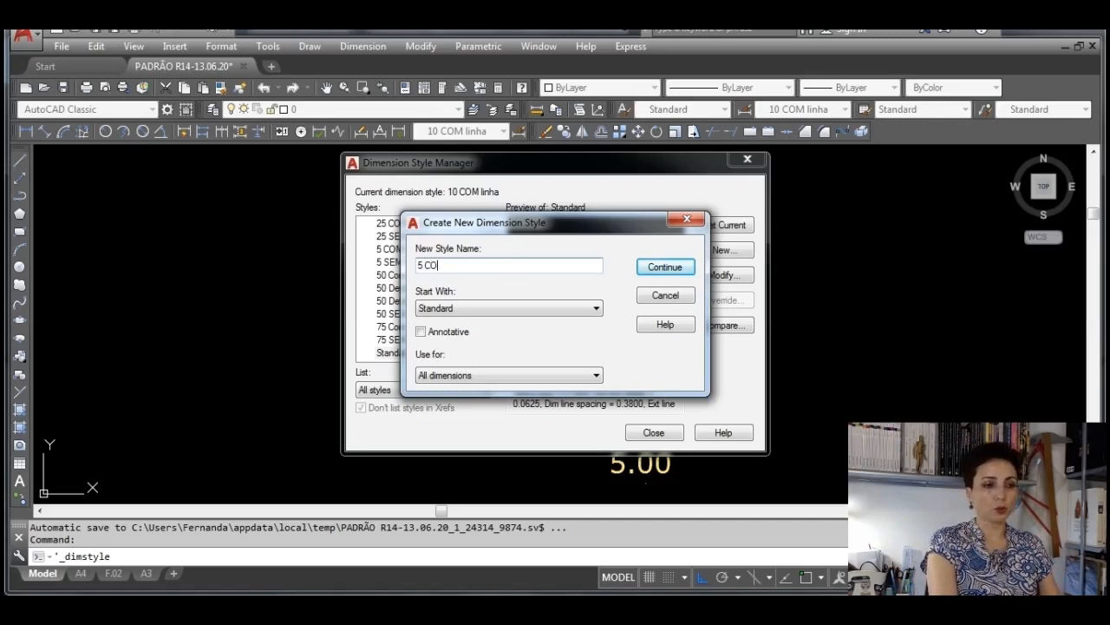
text(M LINHA)
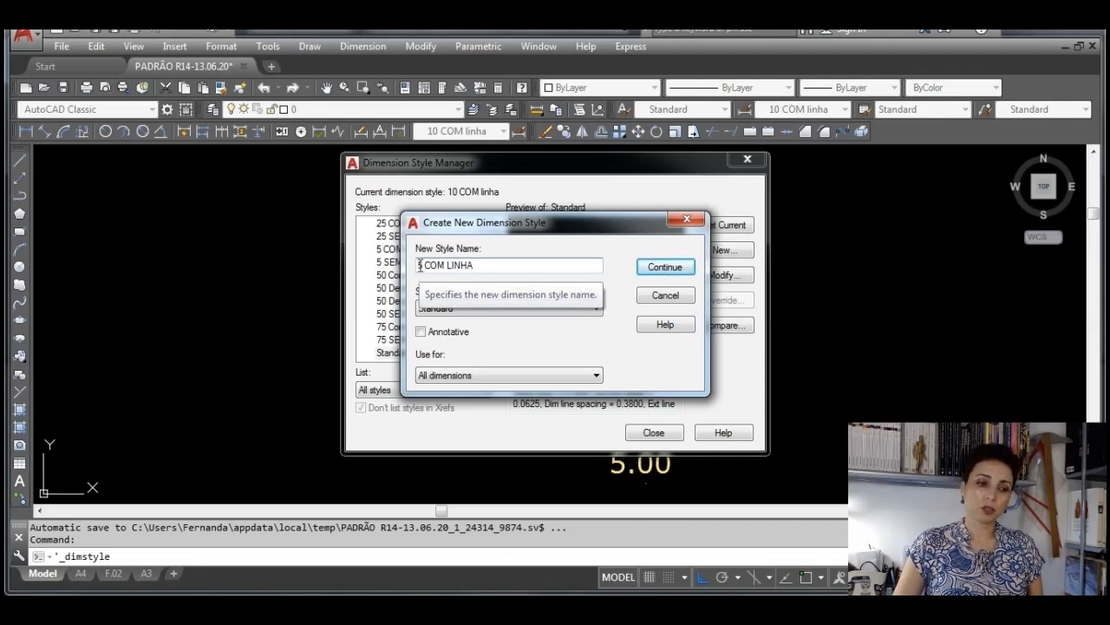
click(669, 298)
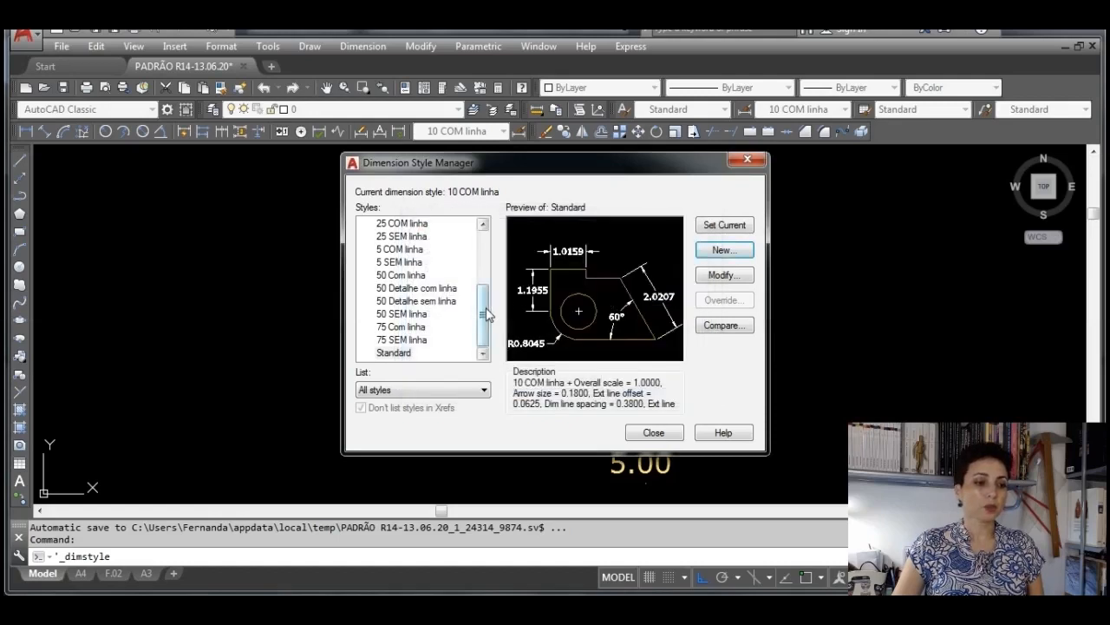
Open the 5 COM linha dimension style for modification and look through all its setting categories, from lines to tolerances
drag(489, 316, 492, 291)
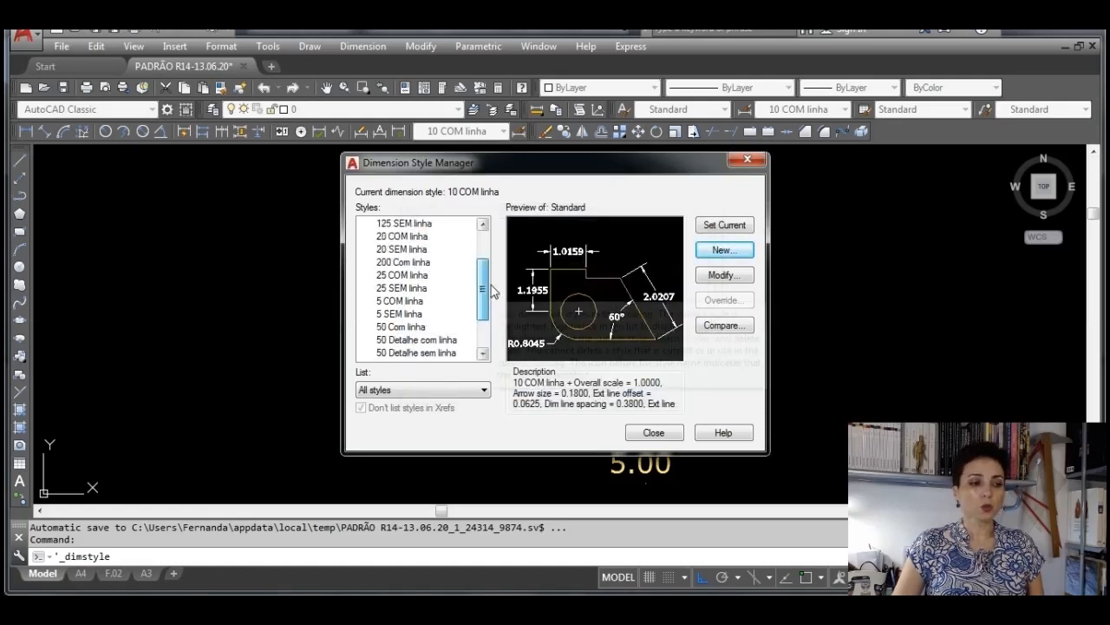
click(417, 301)
click(709, 277)
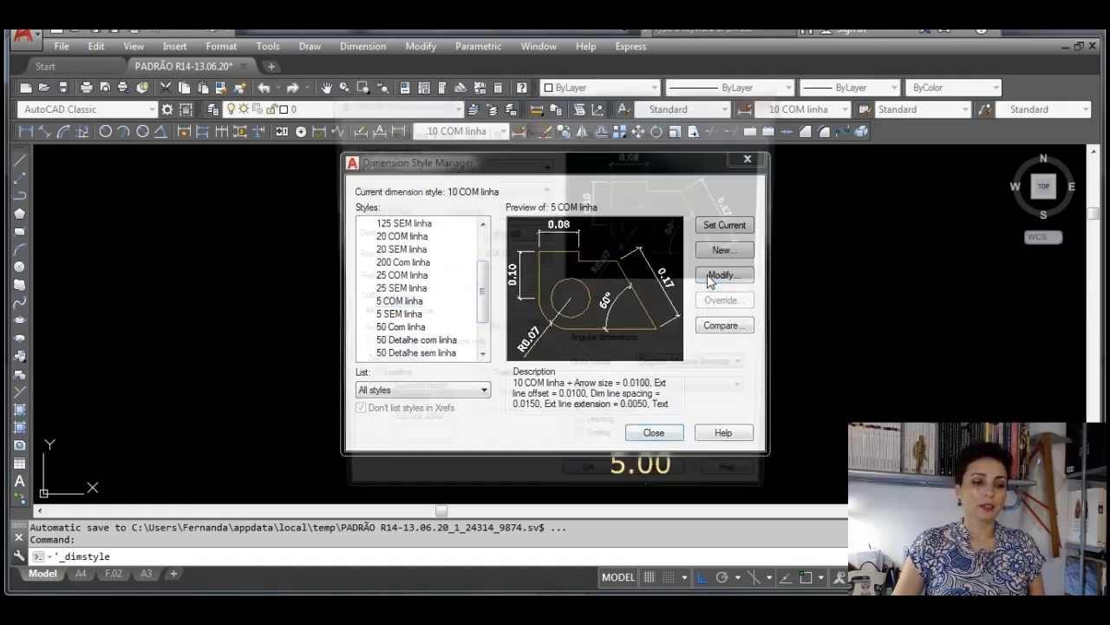
click(348, 132)
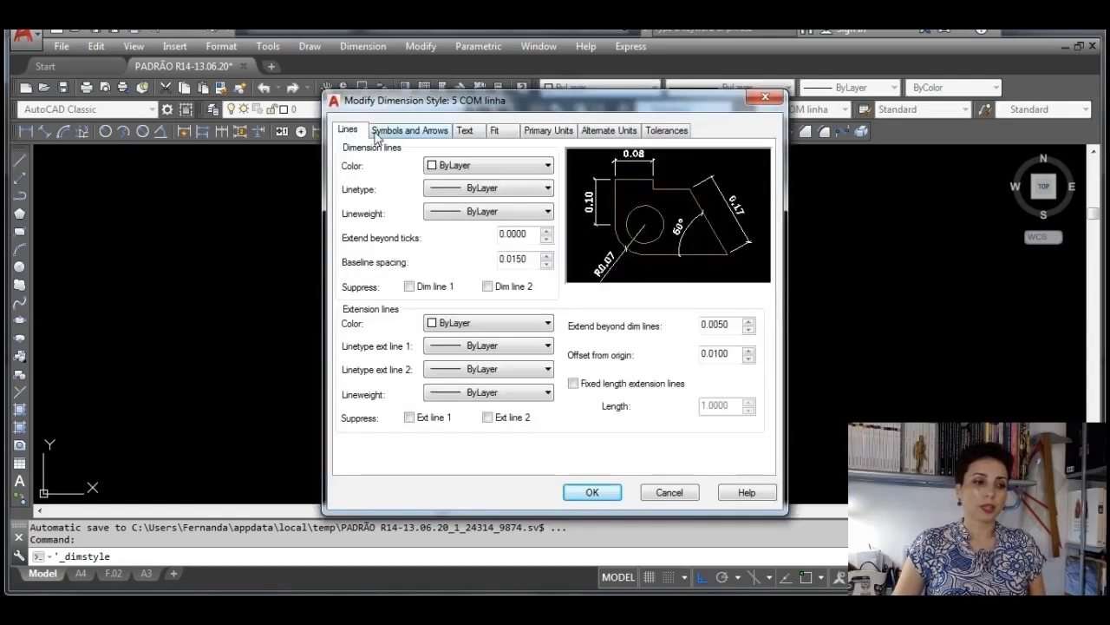
click(420, 136)
click(474, 135)
click(494, 132)
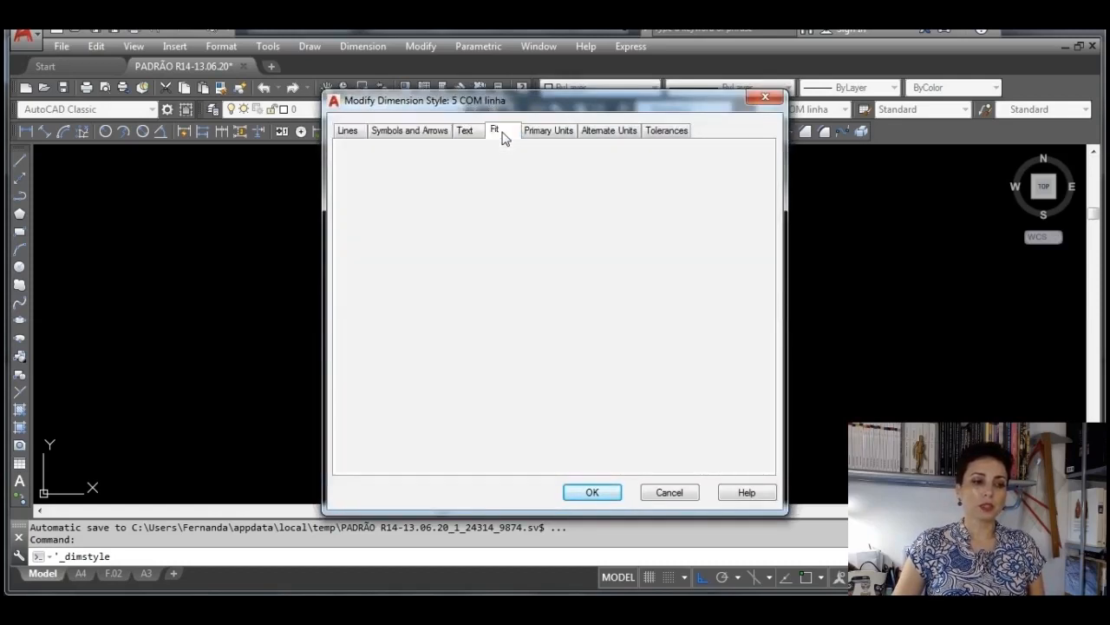
click(547, 132)
click(611, 131)
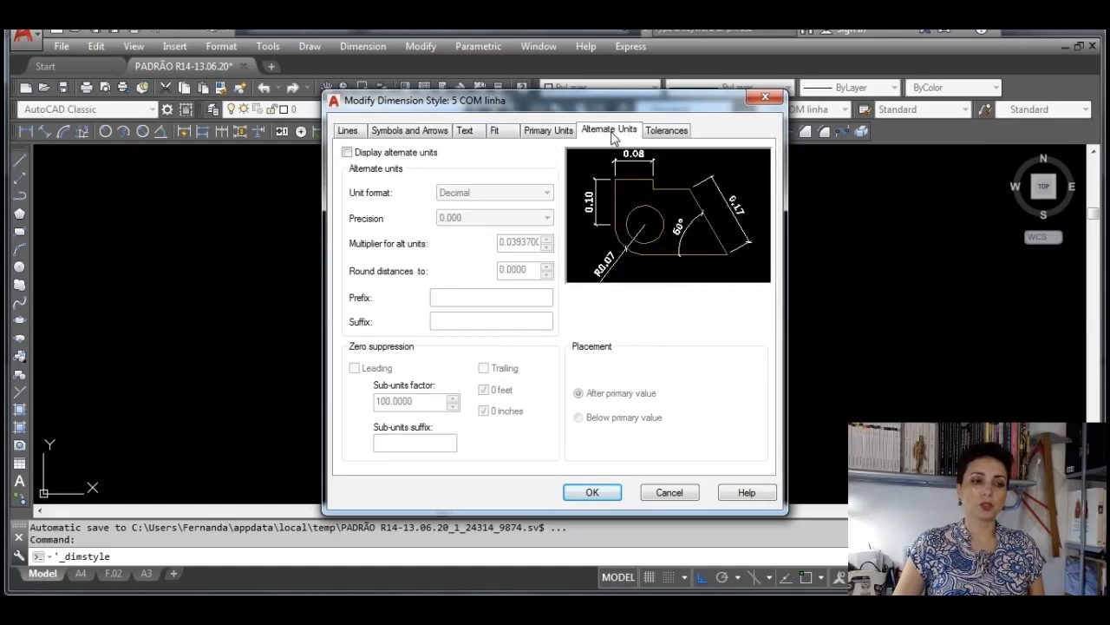
click(684, 139)
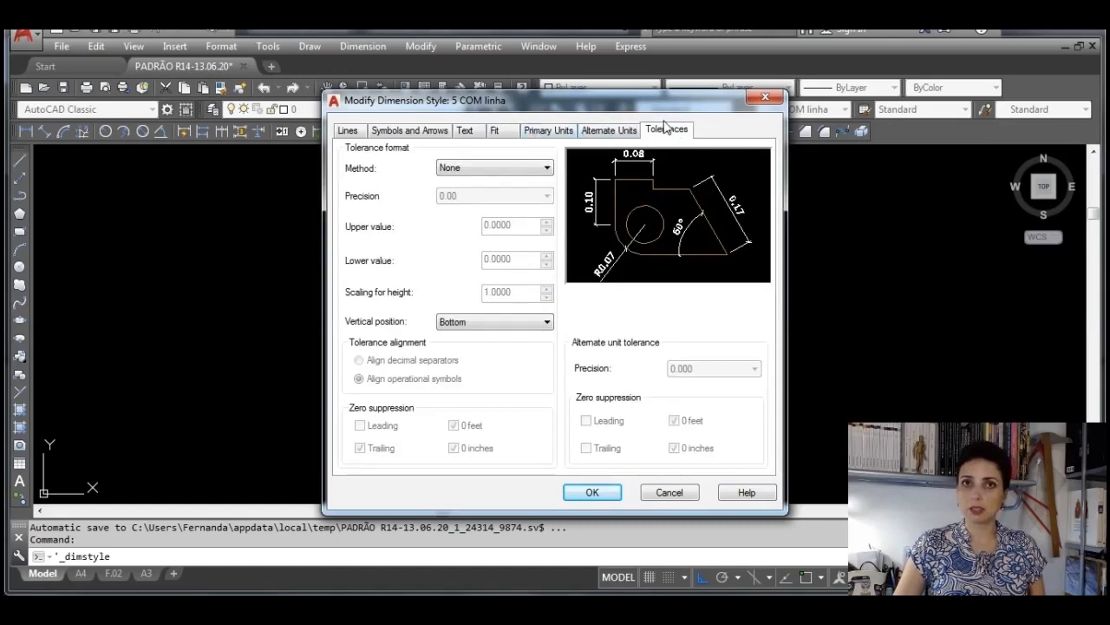
Review the fit, lines, symbols and arrows, and text settings of the 5 COM linha style
click(501, 132)
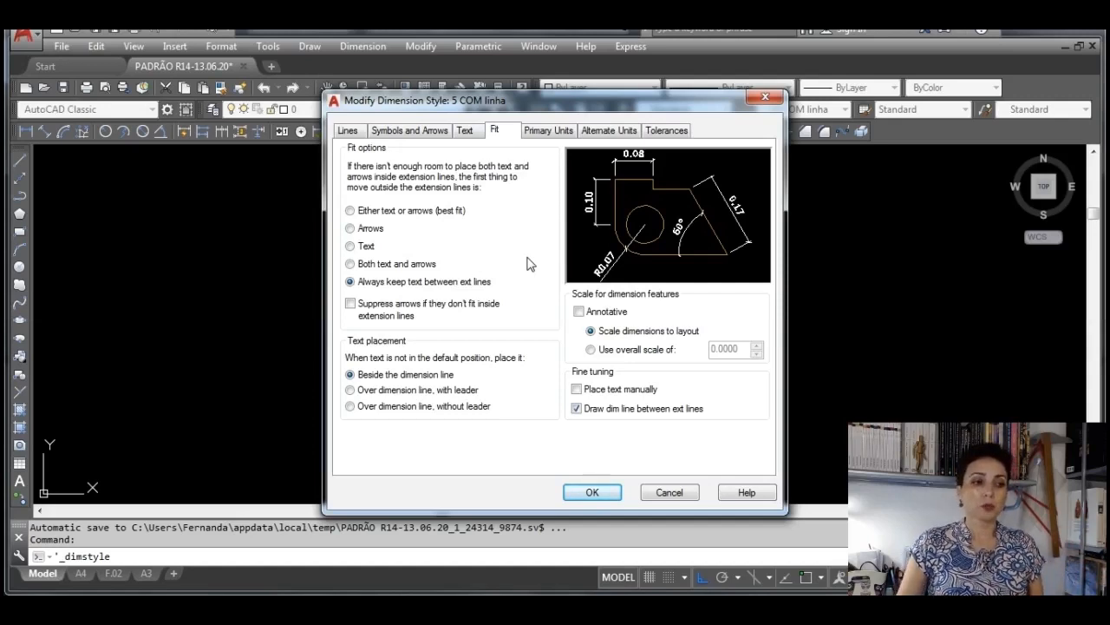
click(348, 130)
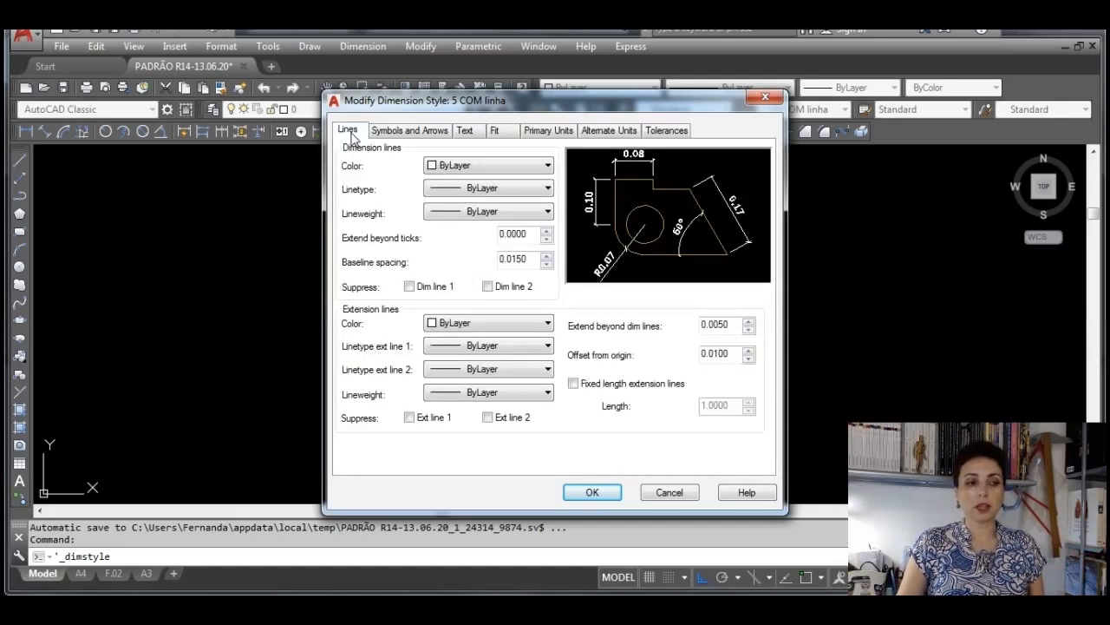
click(418, 134)
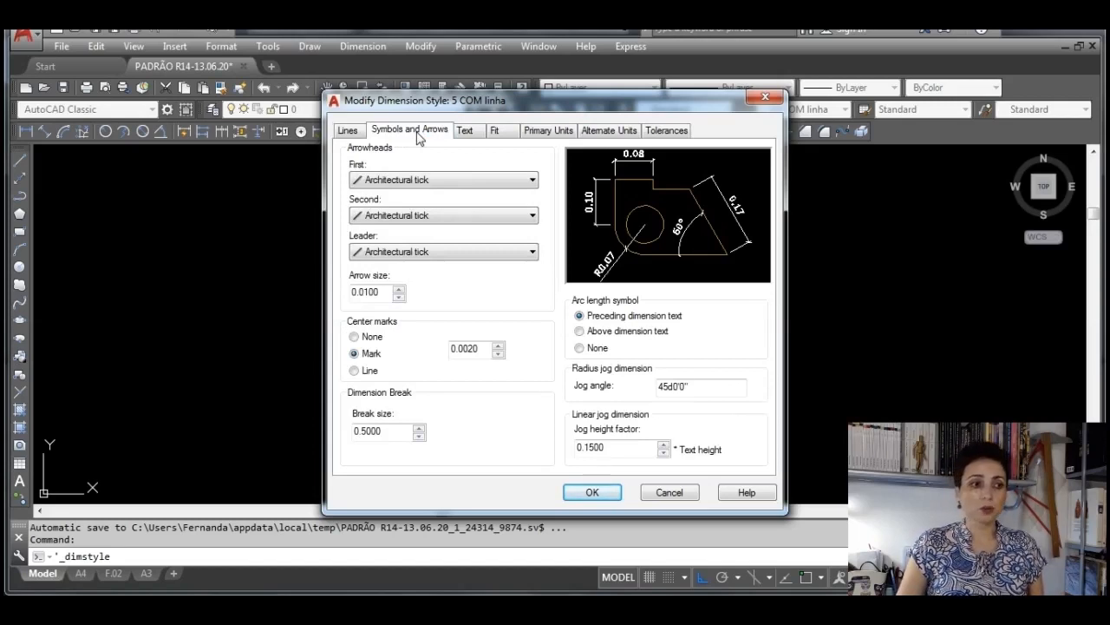
click(466, 130)
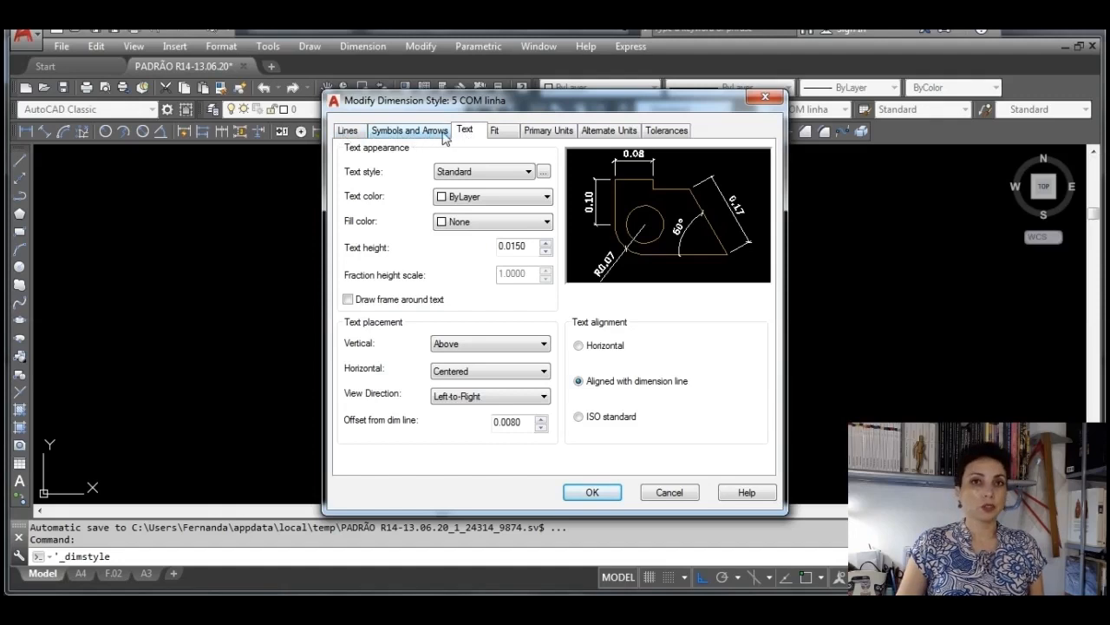
click(501, 132)
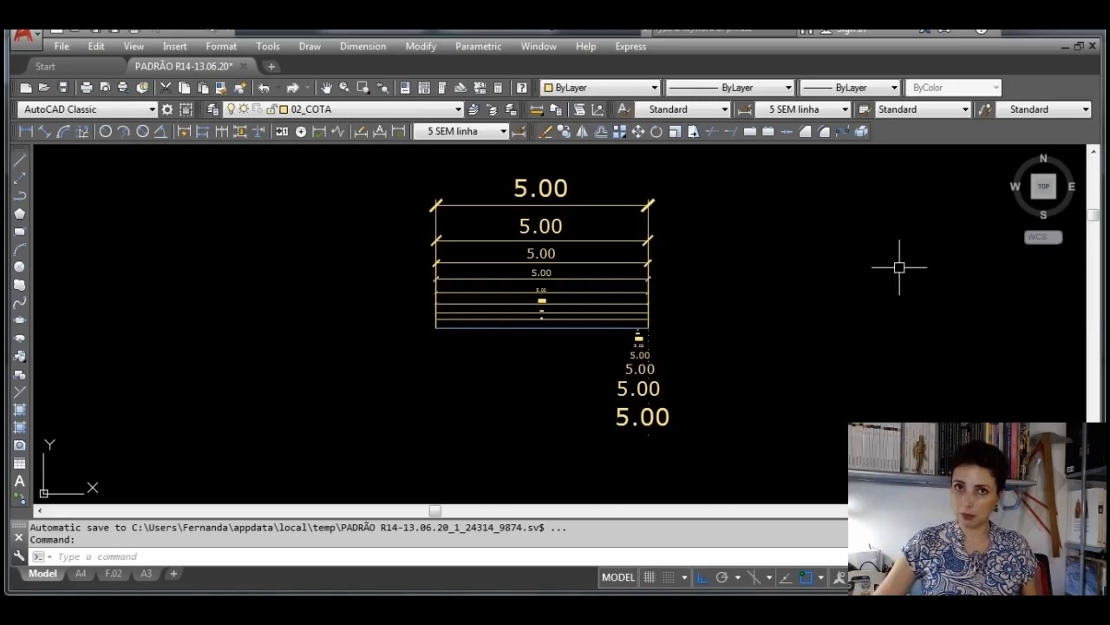
Open the 5 SEM linha style for modification and examine its line suppression and baseline spacing settings
click(521, 132)
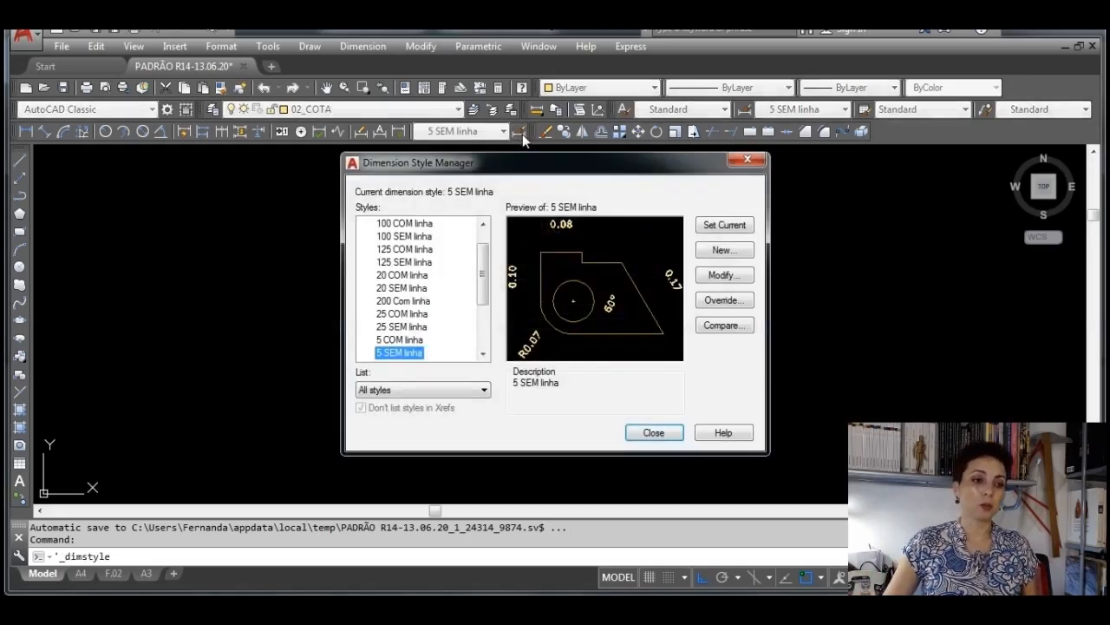
click(734, 275)
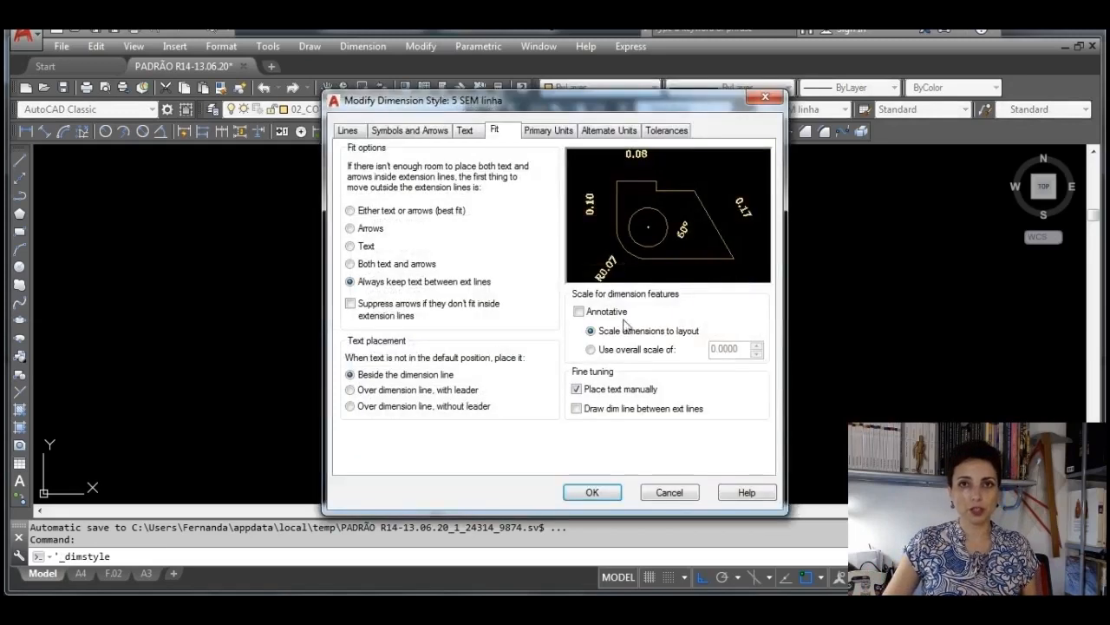
click(348, 131)
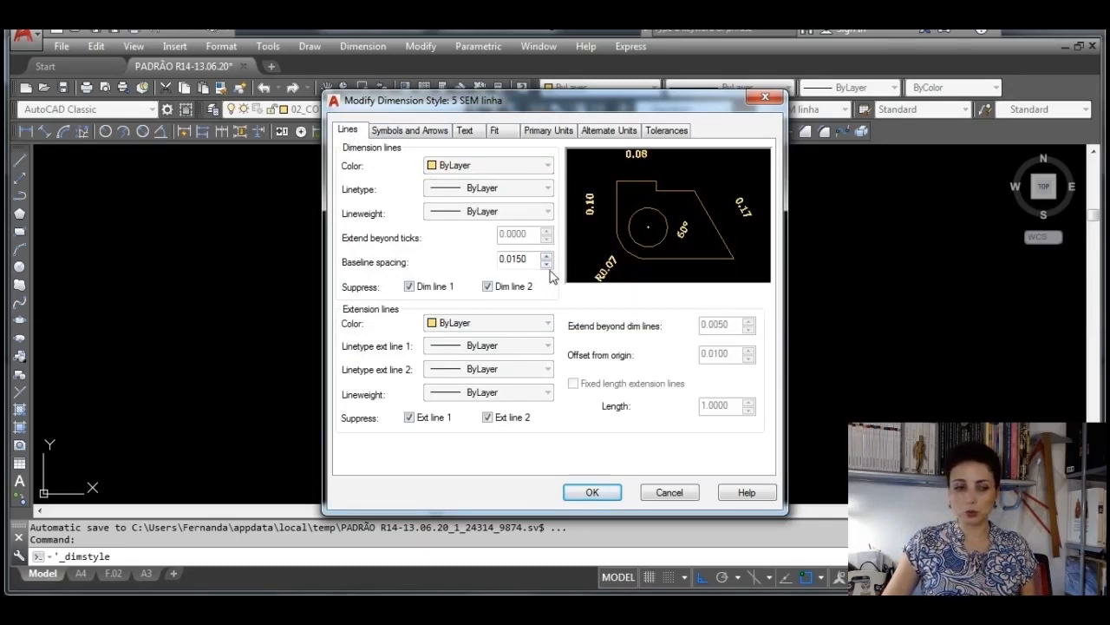
drag(536, 259, 487, 257)
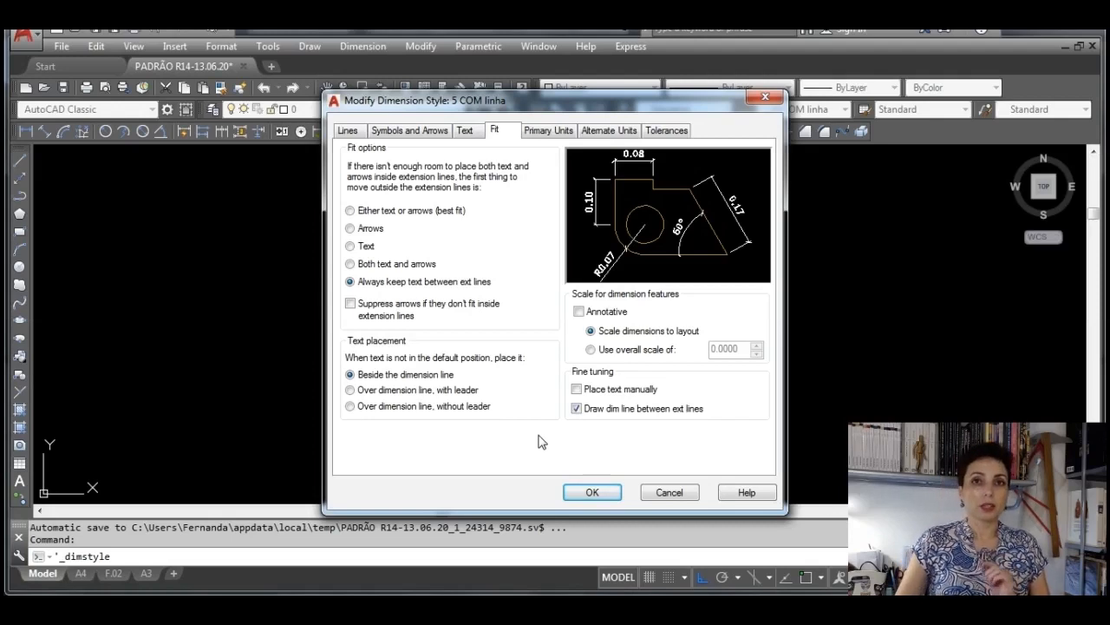
Examine the primary units of the 5 COM linha style, choosing Decimal as the unit format and checking the scale factor
click(548, 130)
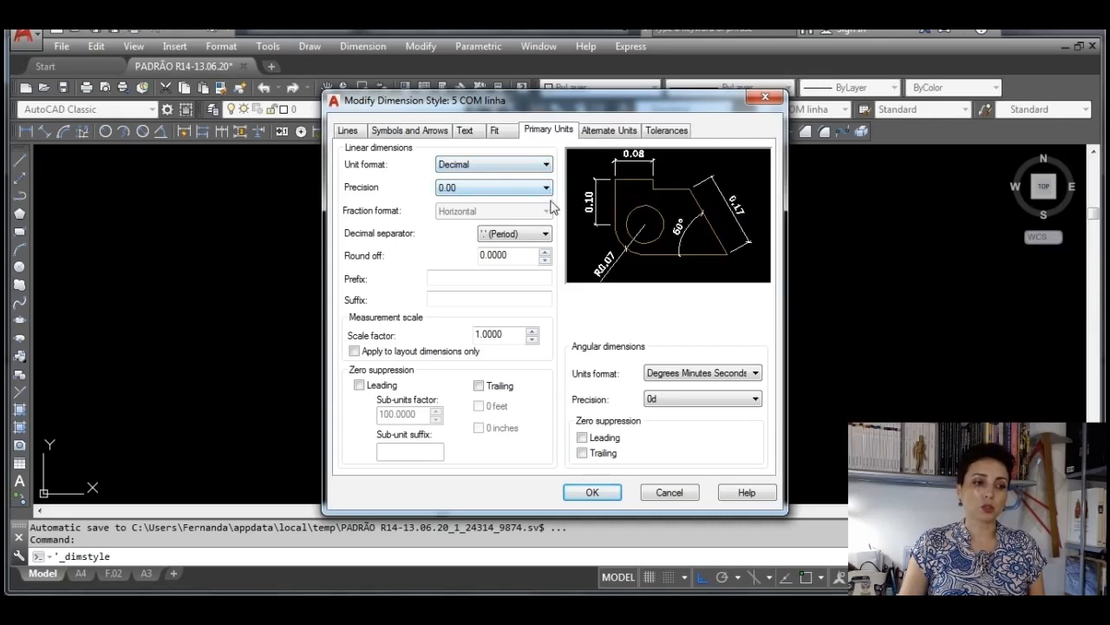
click(546, 165)
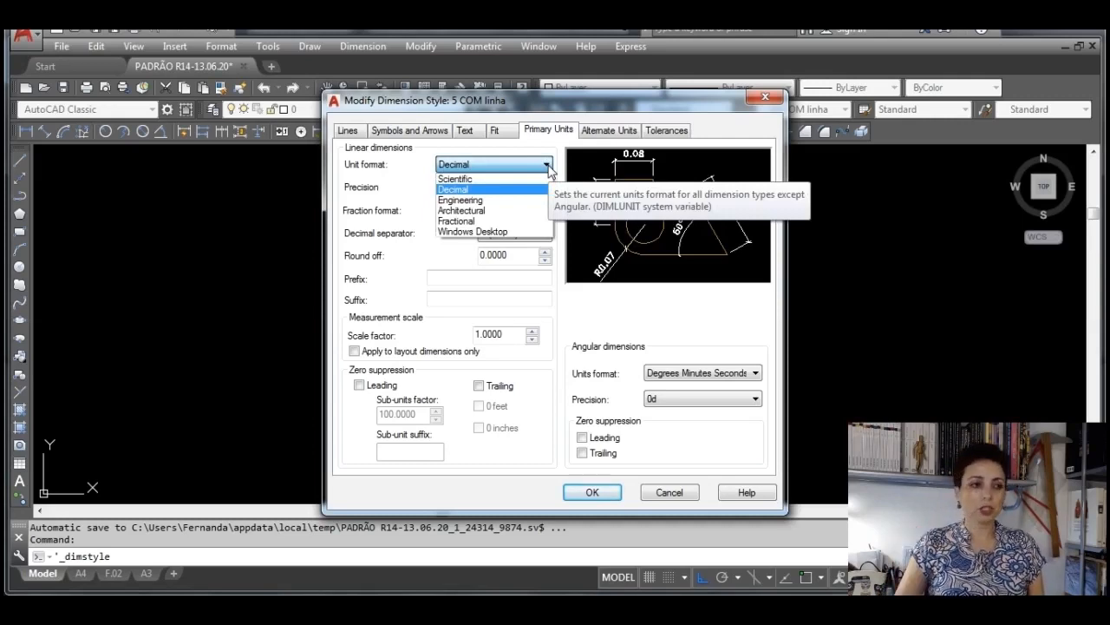
click(527, 189)
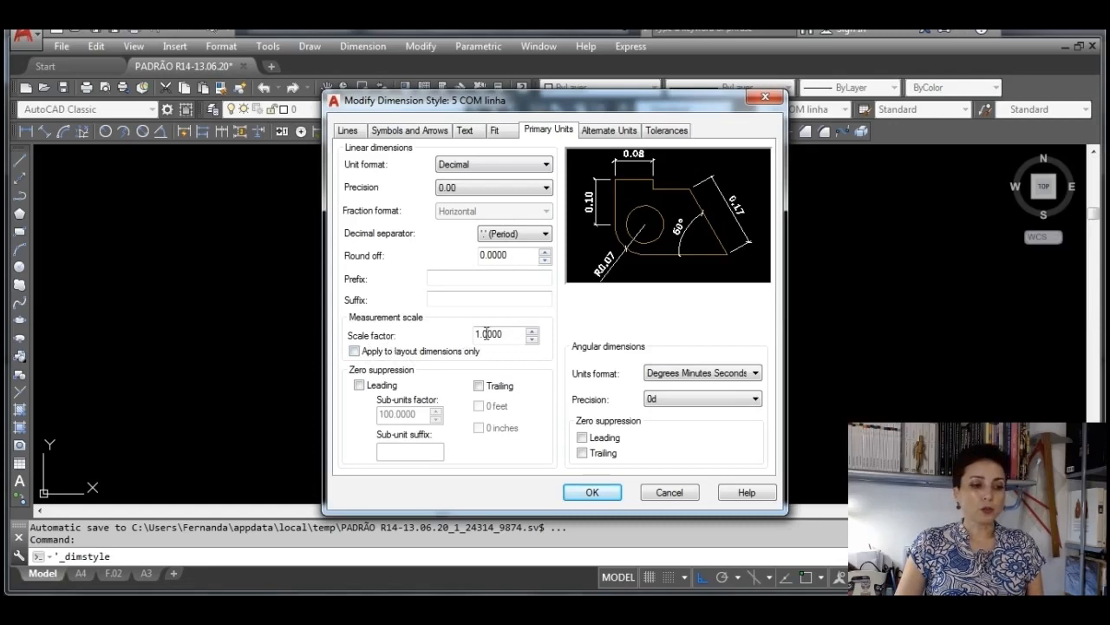
mouse_move(516, 342)
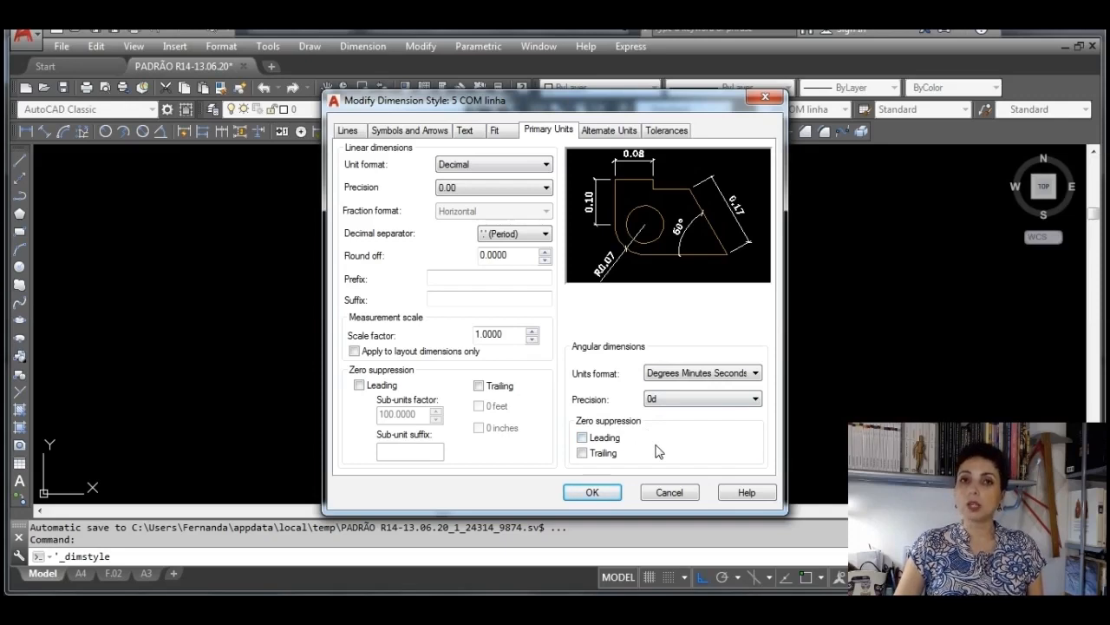
Review the alternate units, tolerances, lines, symbols and arrows, and text settings of the 5 COM linha style, then accept the style
click(610, 132)
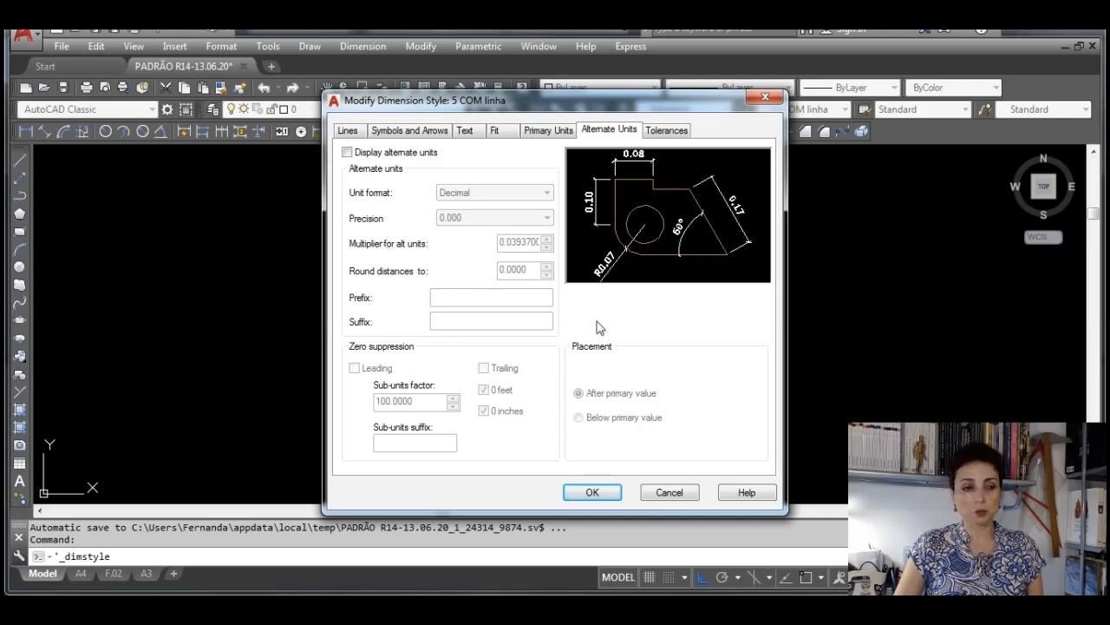
click(665, 131)
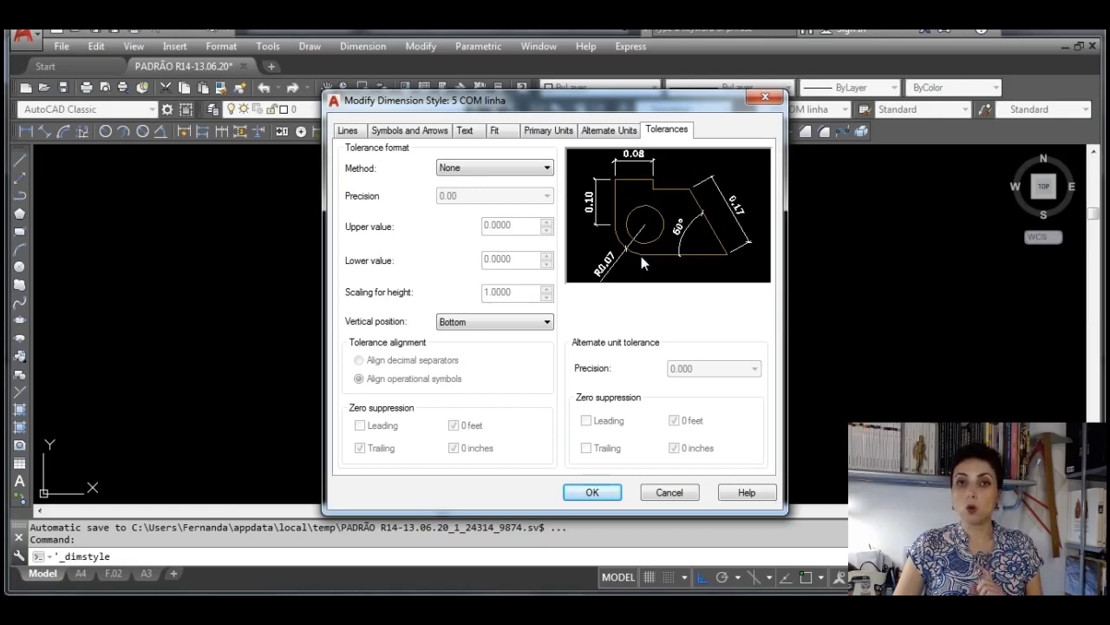
click(348, 130)
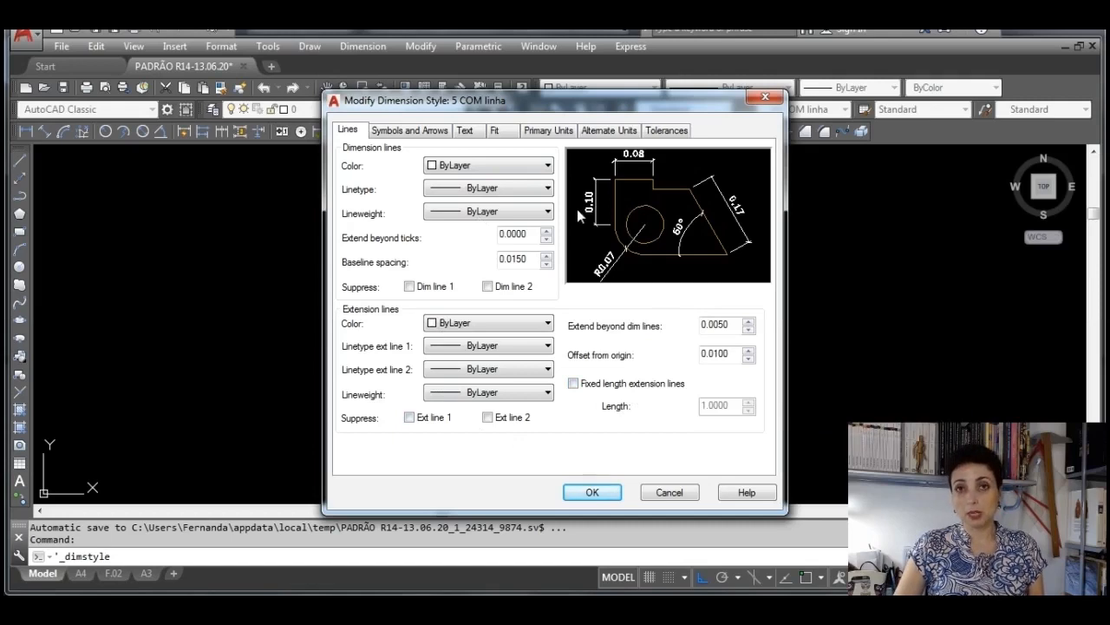
click(412, 131)
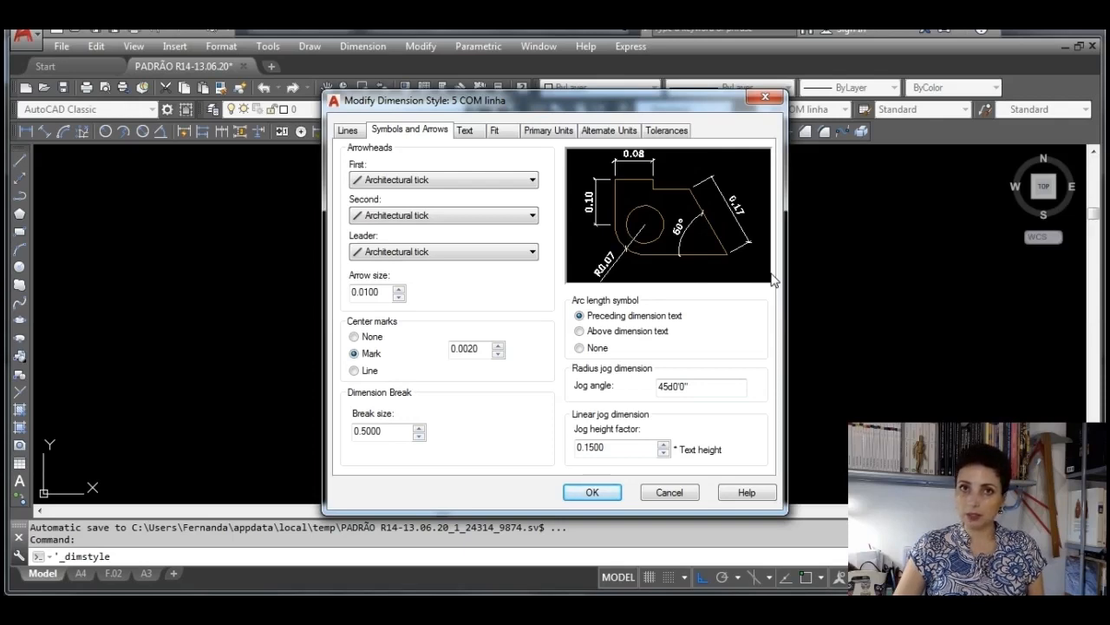
click(467, 131)
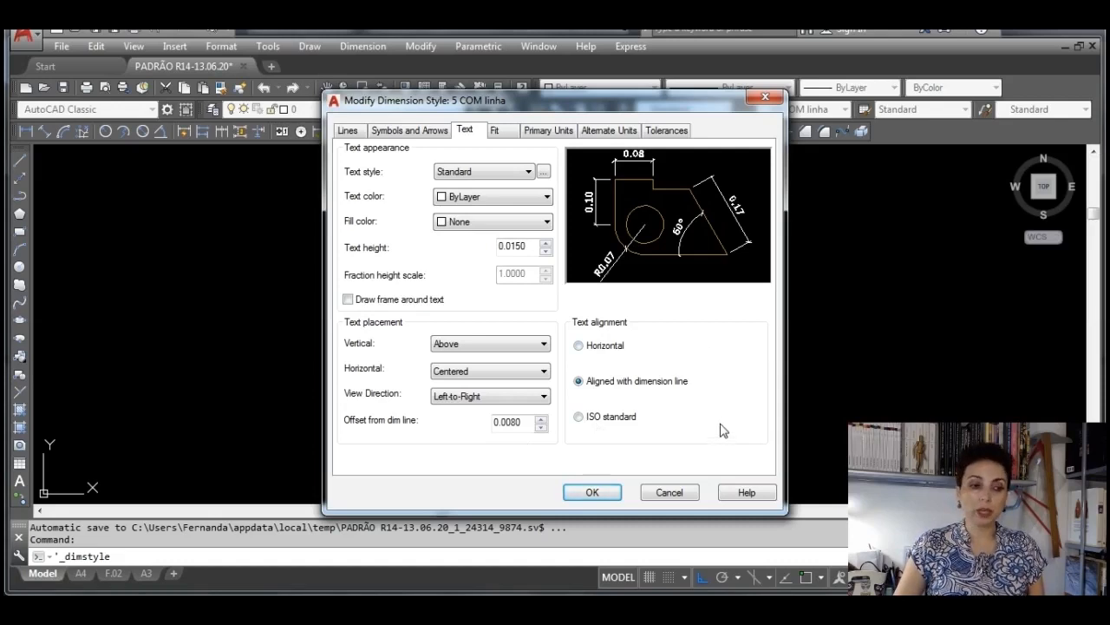
mouse_move(724, 428)
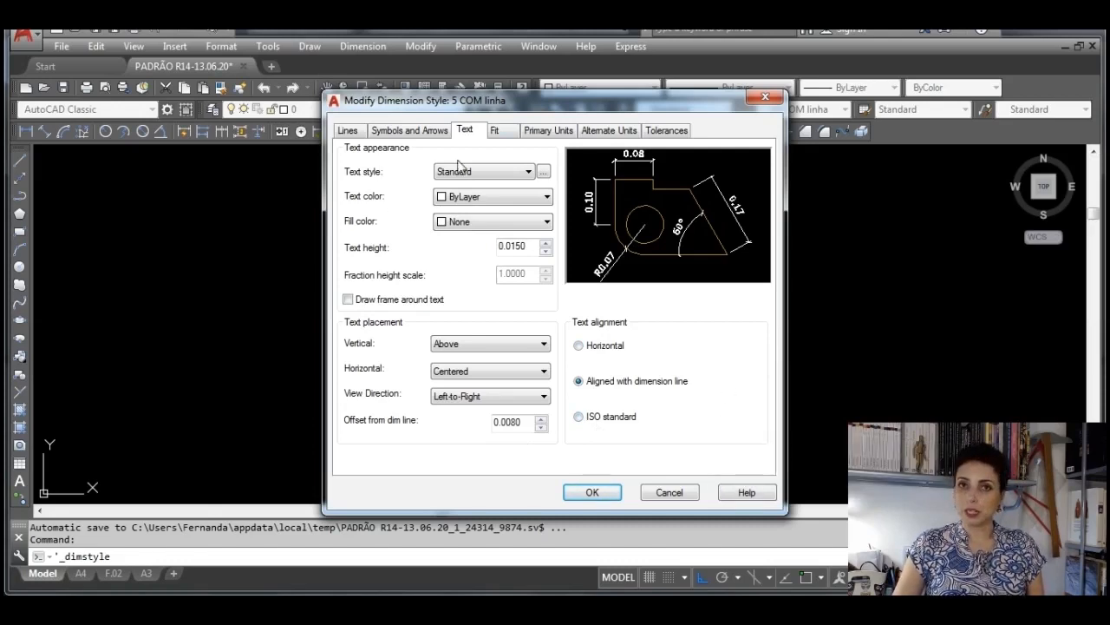
click(593, 491)
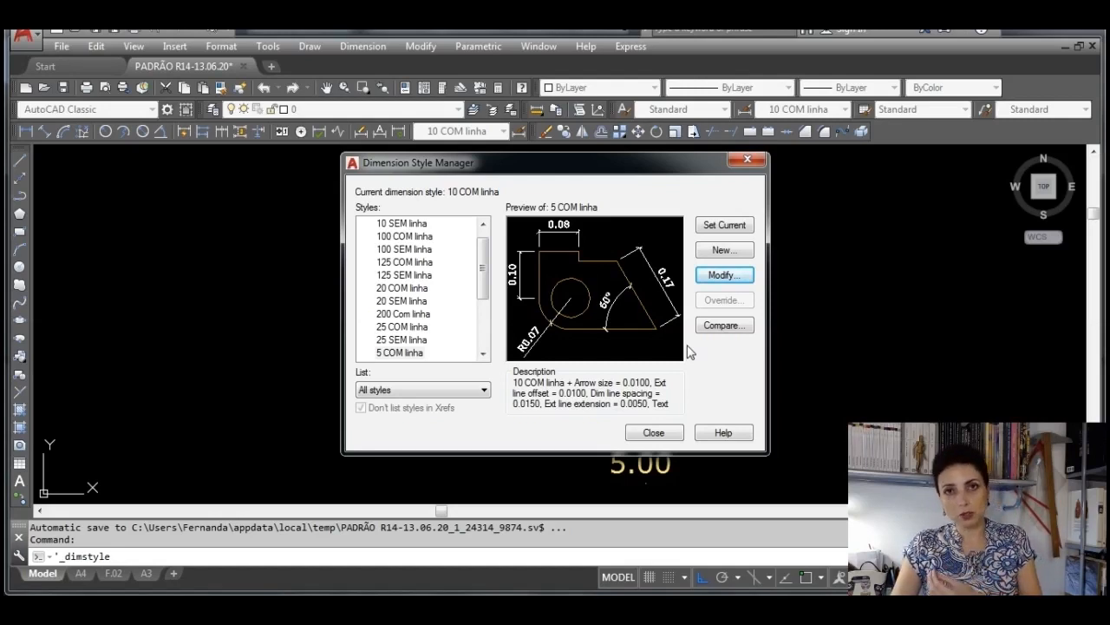
Preview the Standard dimension style in the list of styles
scroll(438, 357, down, 3)
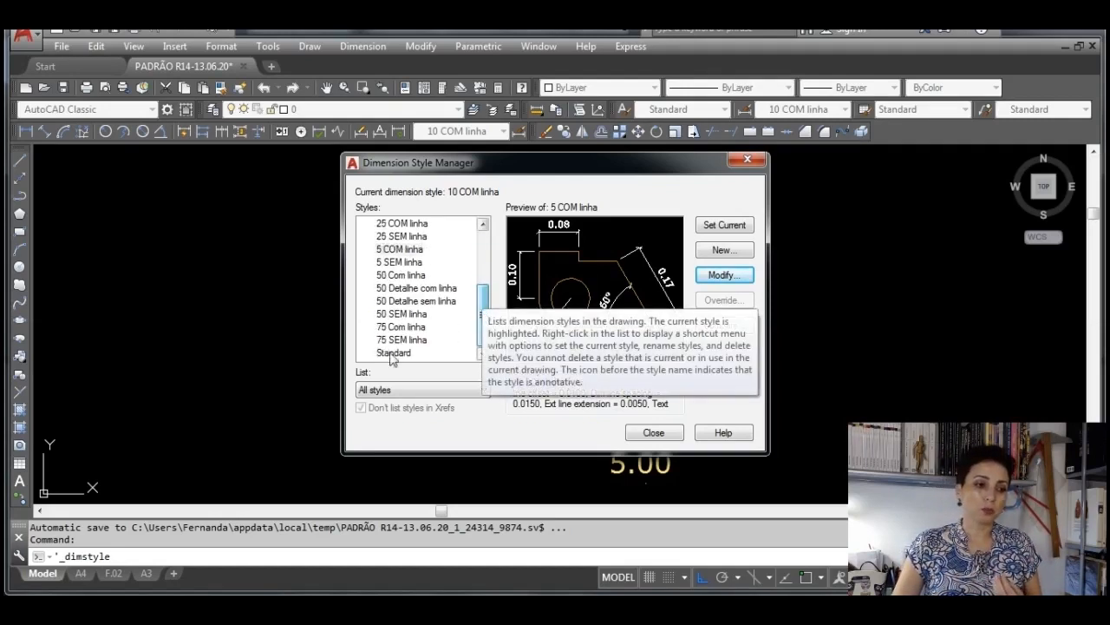
click(392, 354)
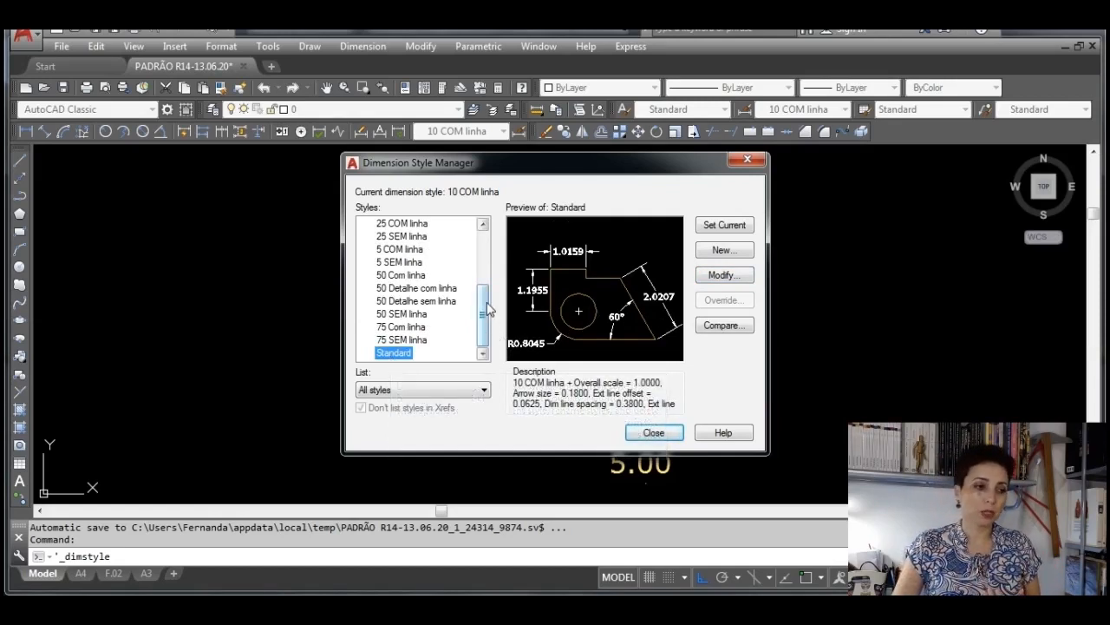
scroll(460, 313, up, 2)
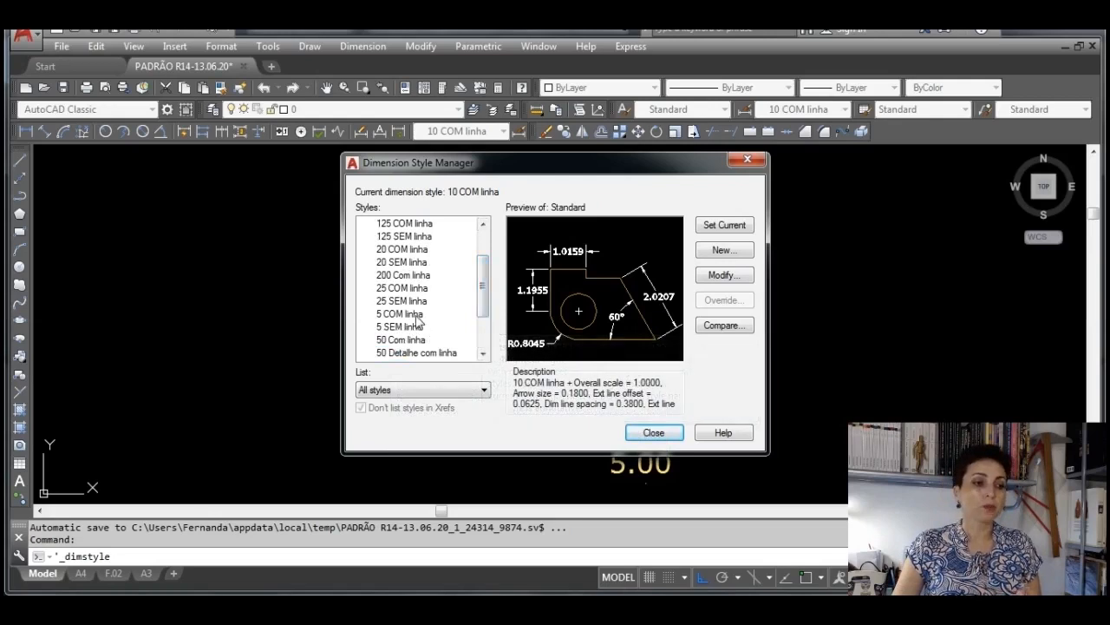
Start a new dimension style based on 5 COM linha and name it 5 SEM linha
click(419, 314)
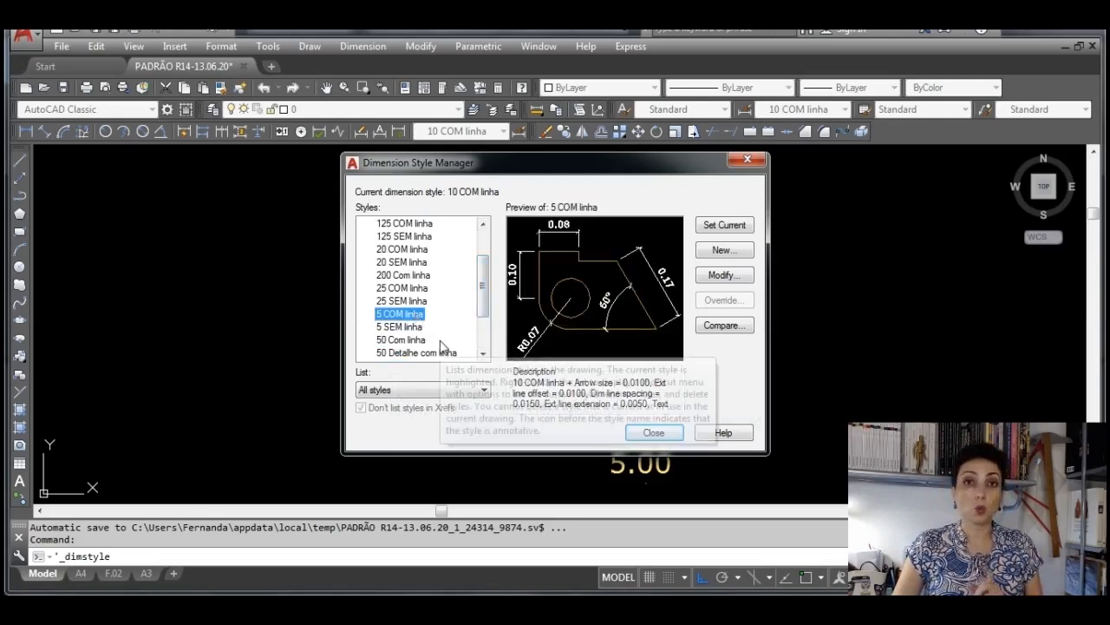
click(721, 252)
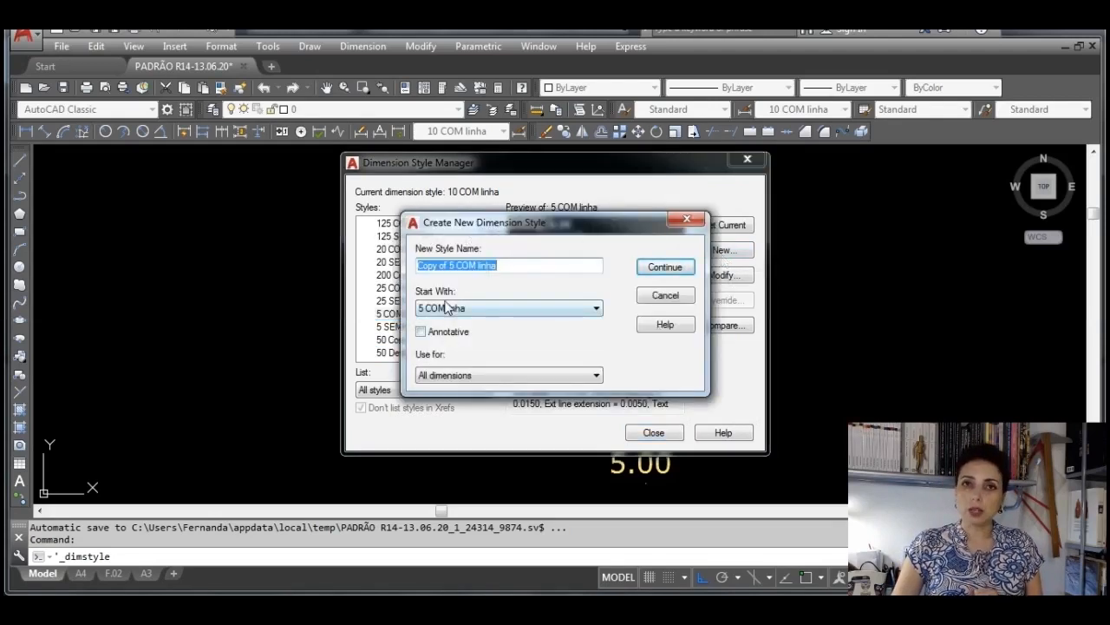
drag(450, 264, 409, 264)
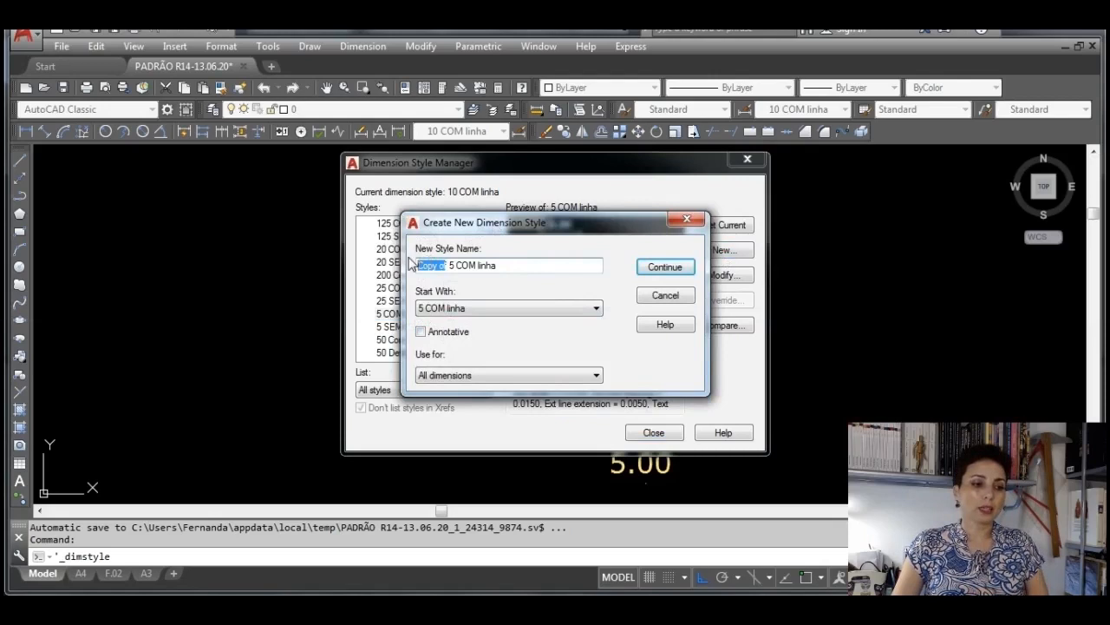
key(BackSpace)
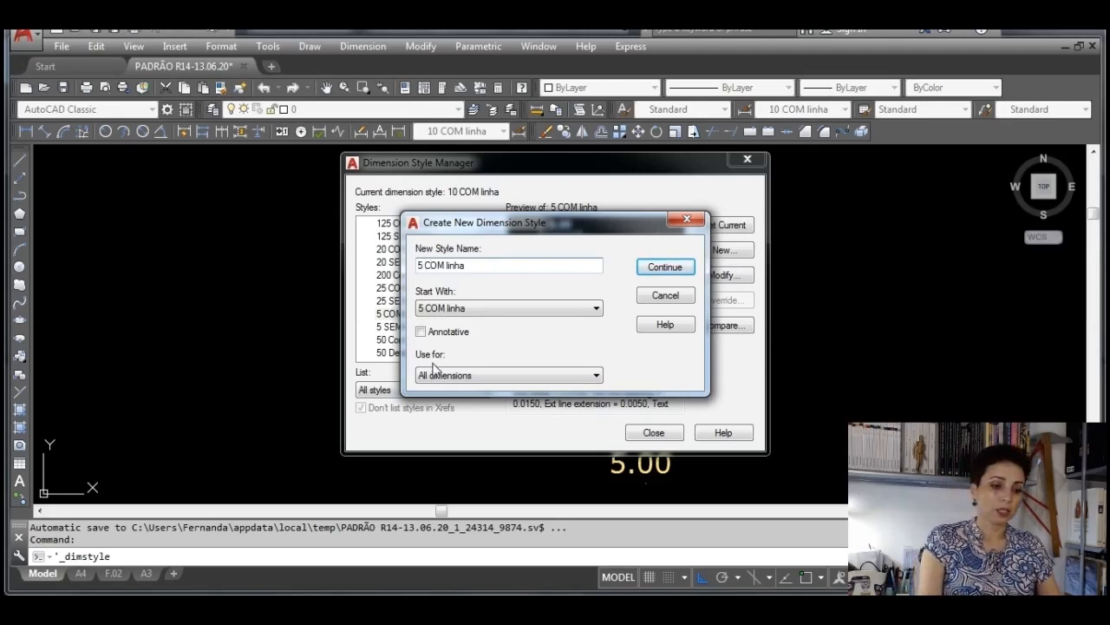
key(Delete)
key(Delete)
key(Delete)
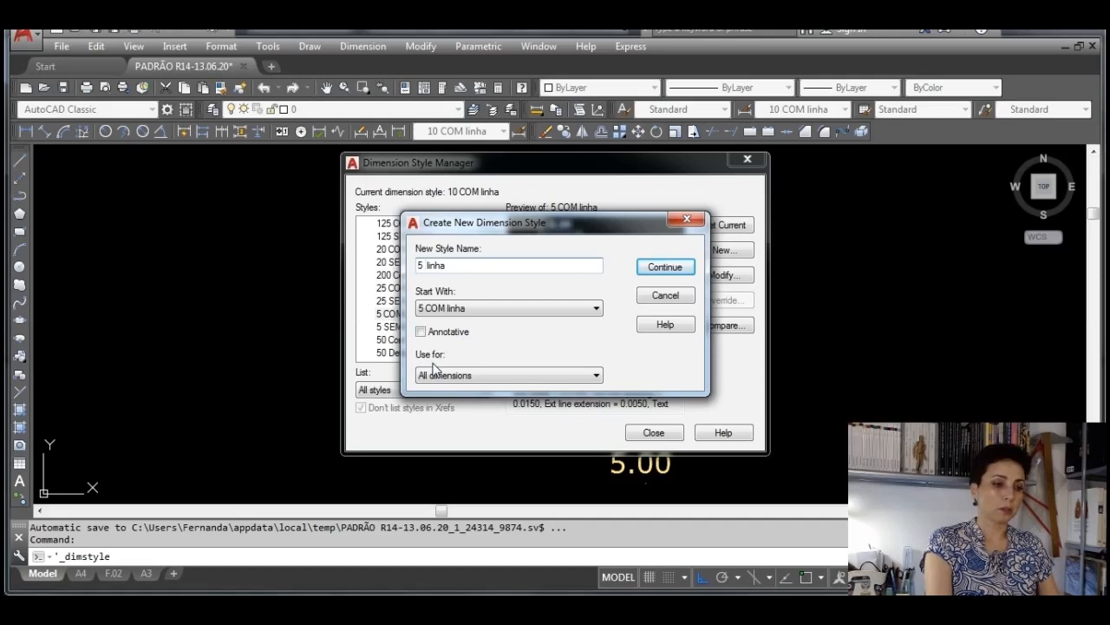
key(Caps_Lock)
text(se)
key(BackSpace)
key(BackSpace)
key(Caps_Lock)
text(SEM)
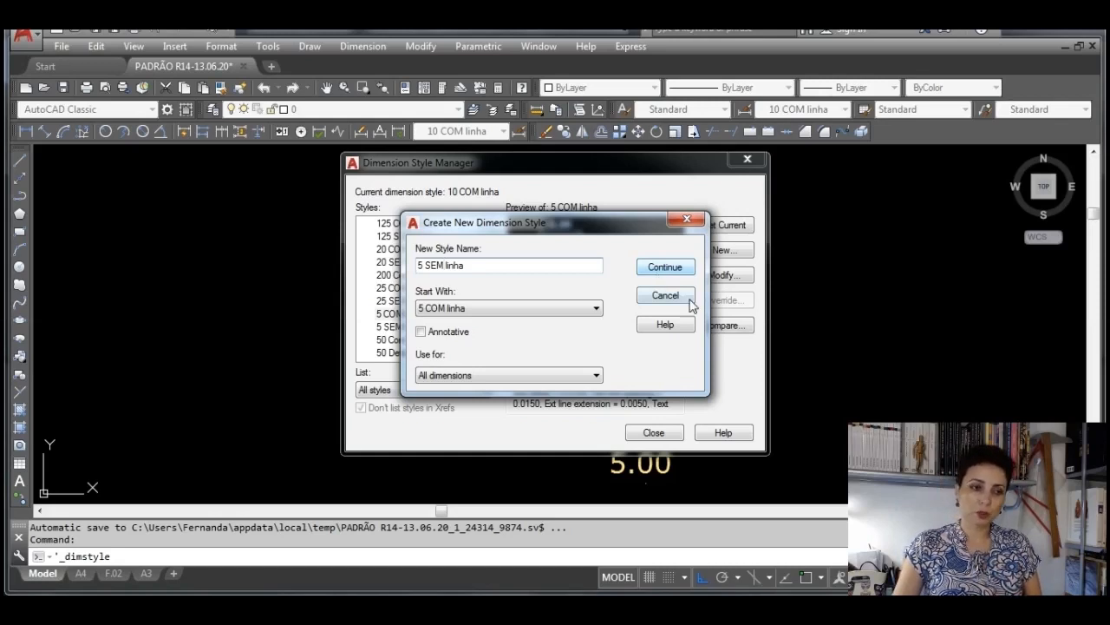
Examine the line suppression and fit settings of the existing 5 SEM linha style, then accept the style
key(Return)
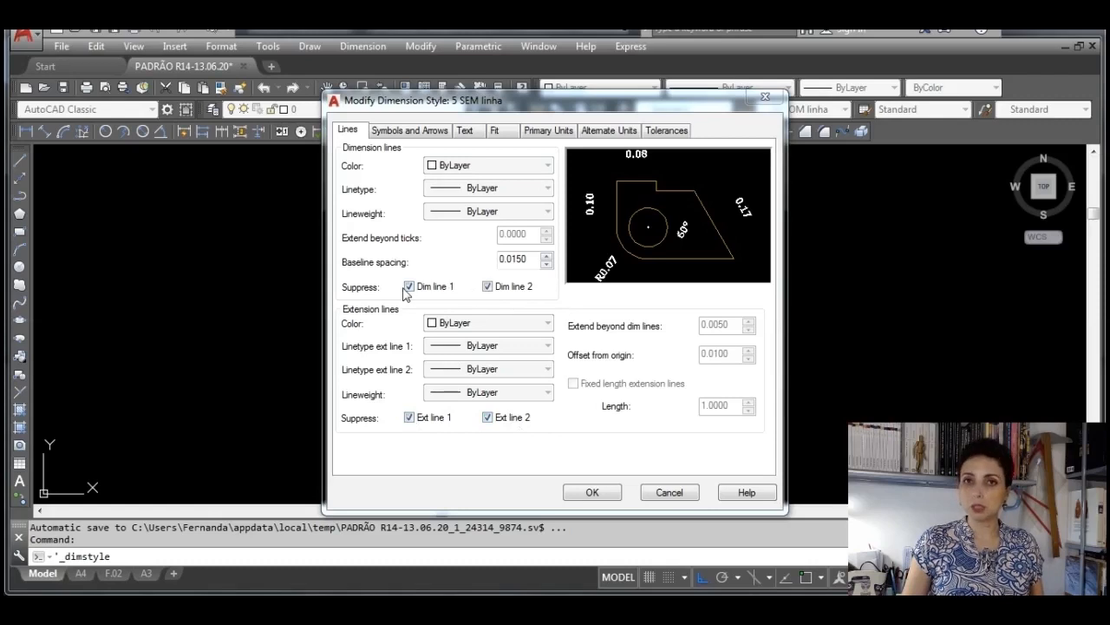
click(572, 247)
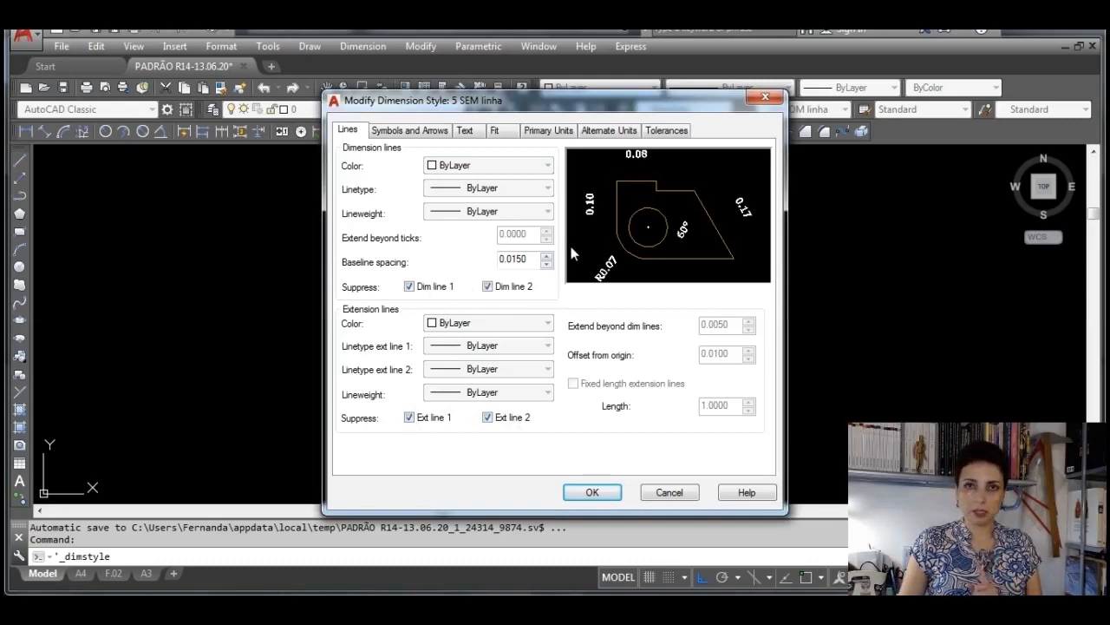
click(495, 131)
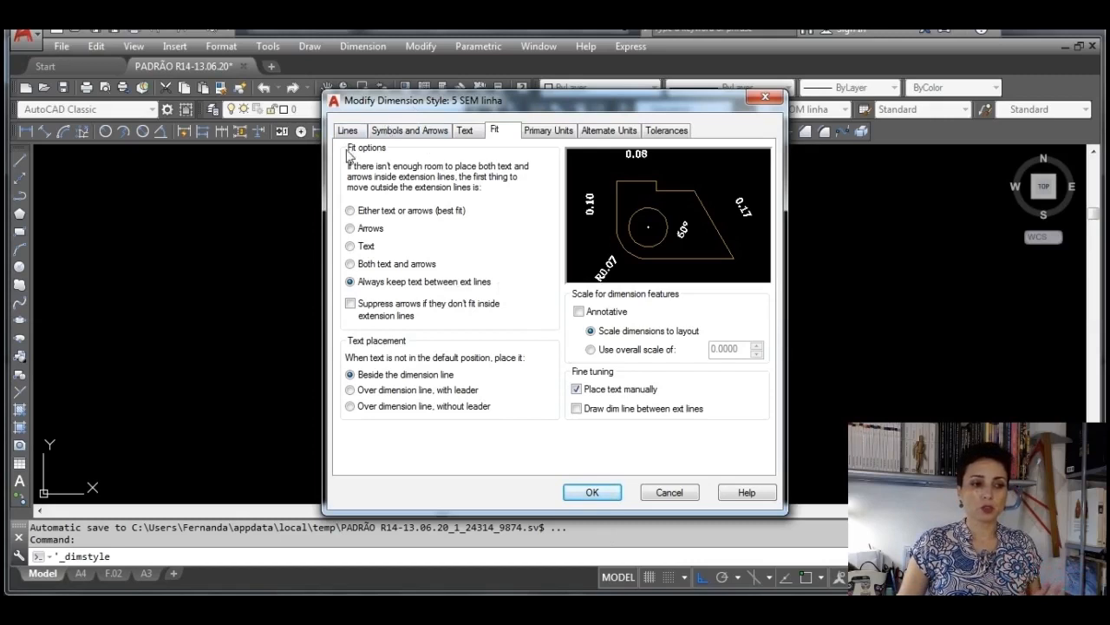
click(590, 492)
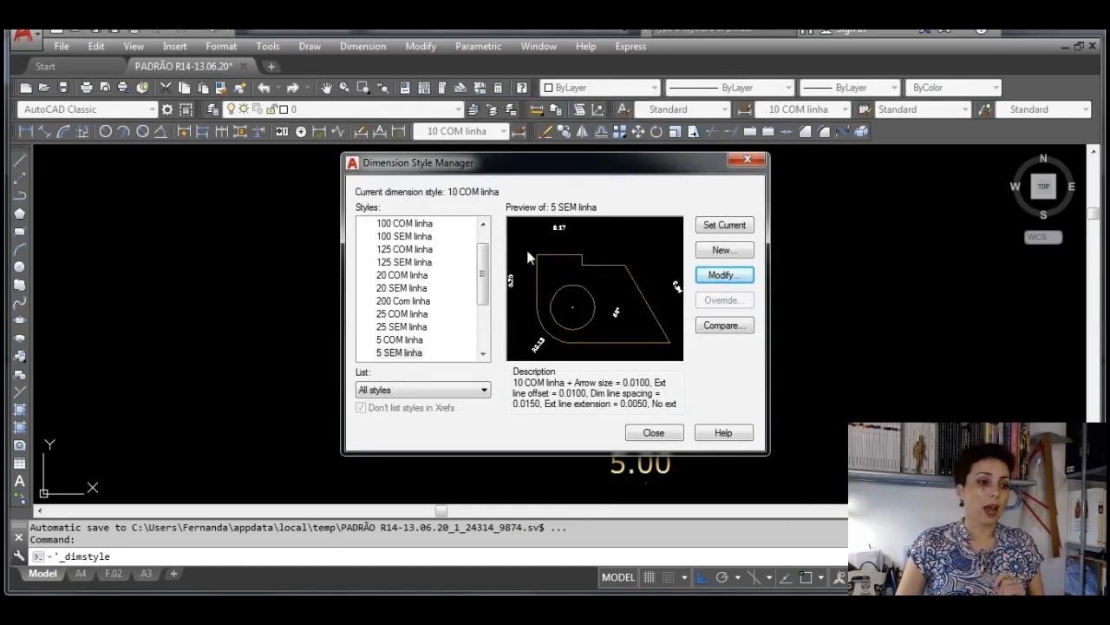
Start a new dimension style from 5 COM linha, name it 10 COM linha, and cancel its creation
scroll(481, 292, down, 1)
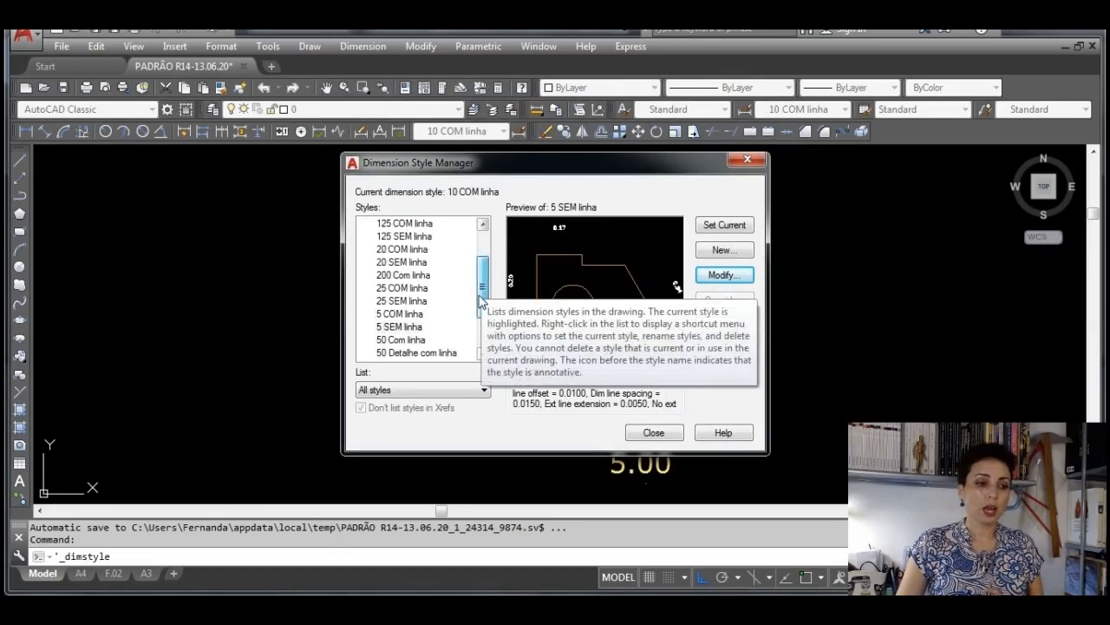
click(423, 316)
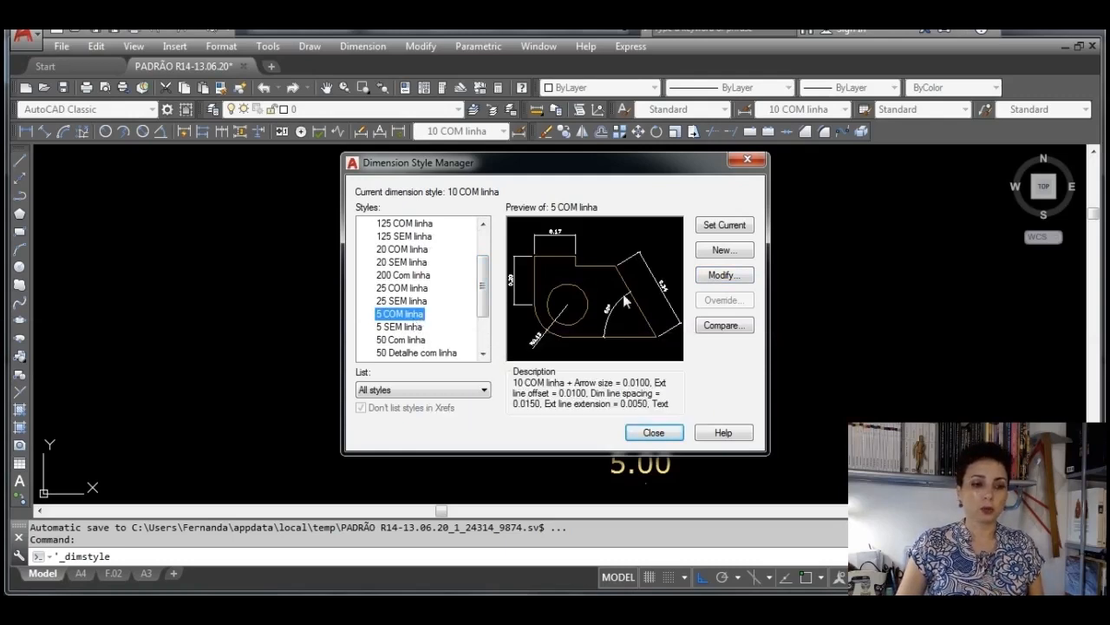
click(724, 250)
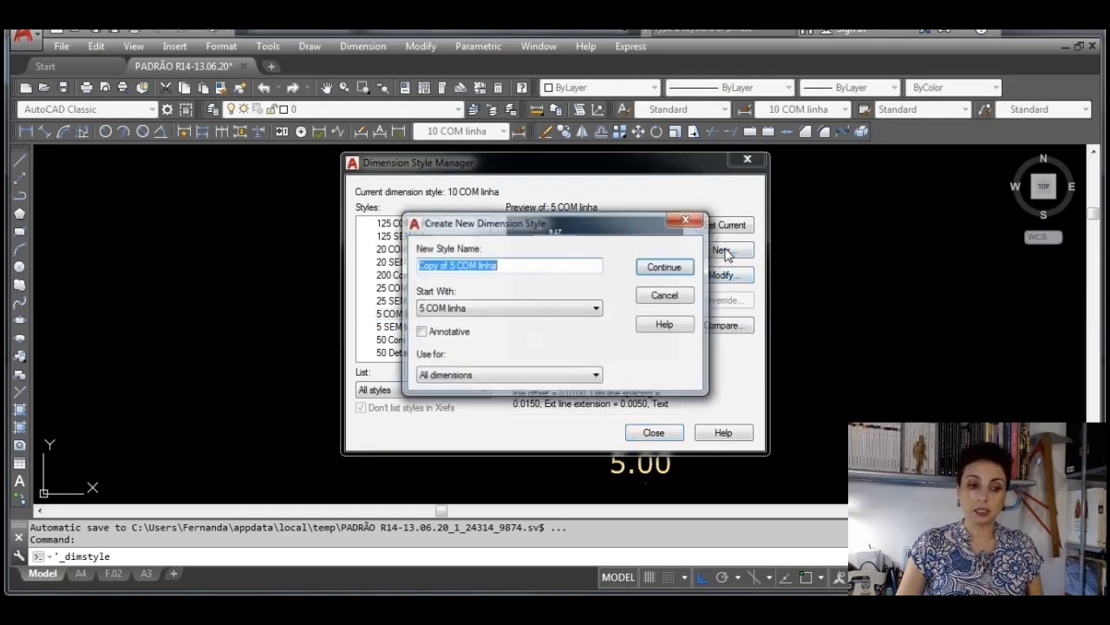
drag(450, 266, 408, 272)
key(Delete)
key(Delete)
text(10)
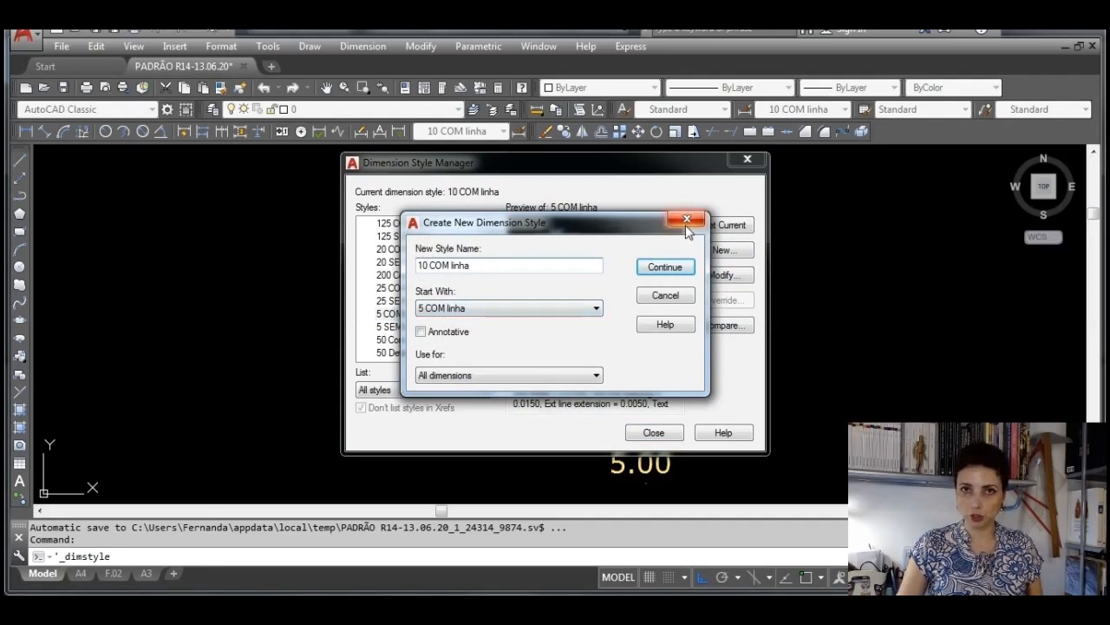
click(666, 297)
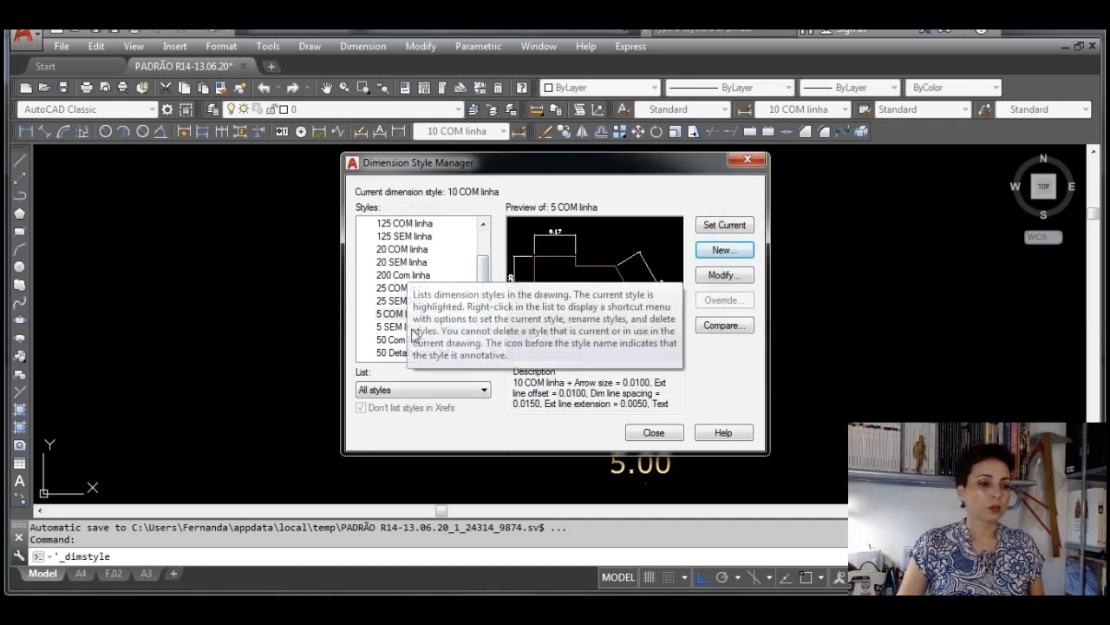
Open the existing 10 COM linha style for modification and examine its lines, symbols and arrows, and text settings
mouse_move(484, 276)
mouse_down()
mouse_move(483, 326)
mouse_move(484, 260)
mouse_up()
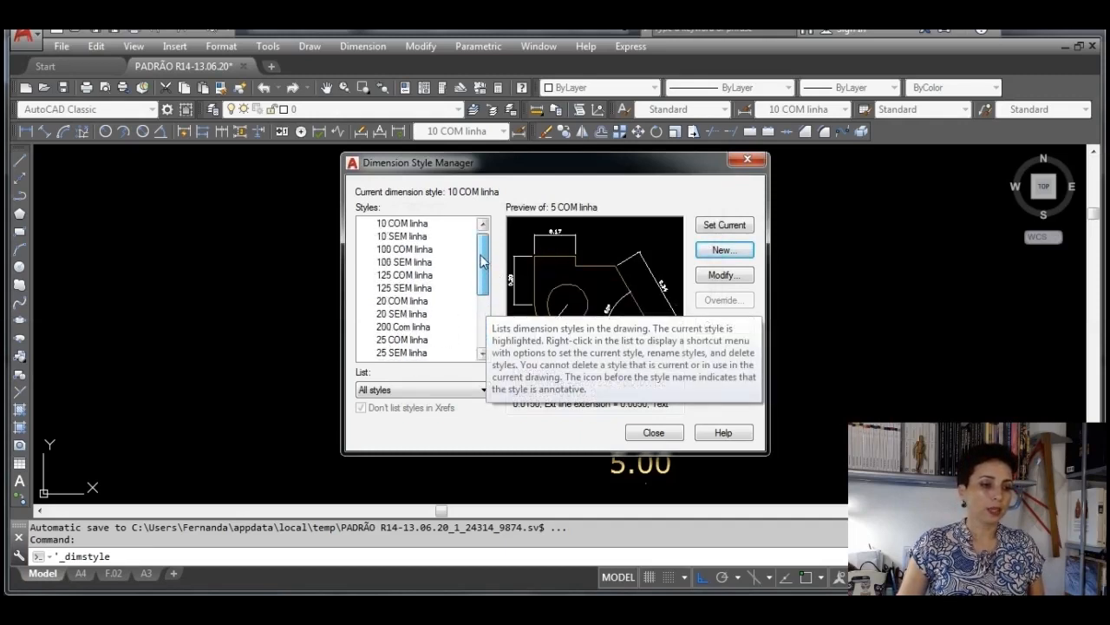
click(421, 224)
click(723, 275)
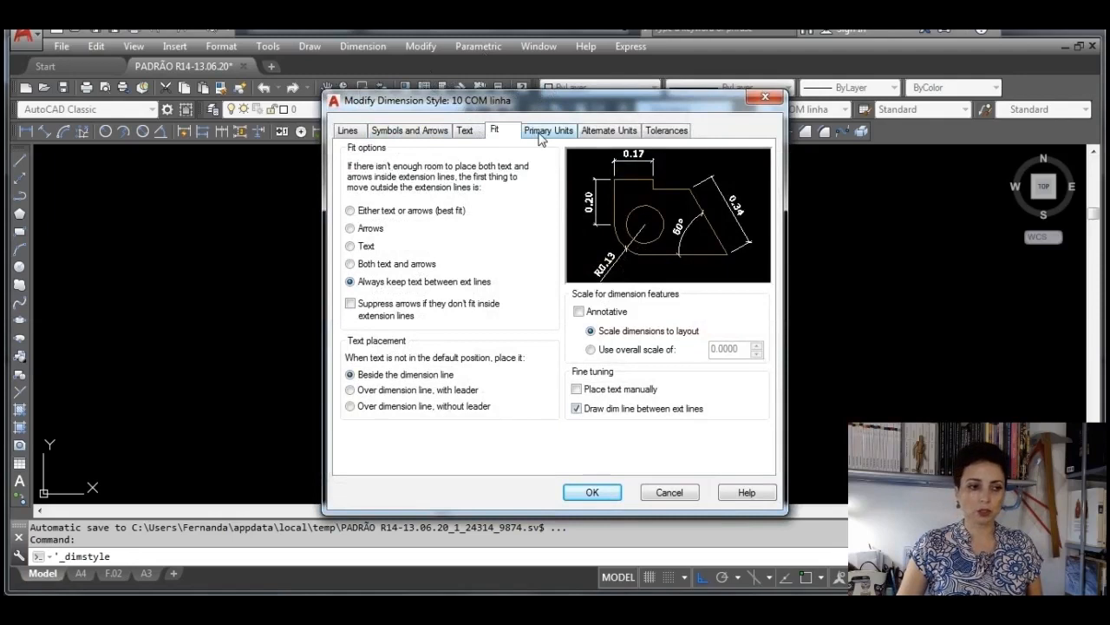
click(347, 132)
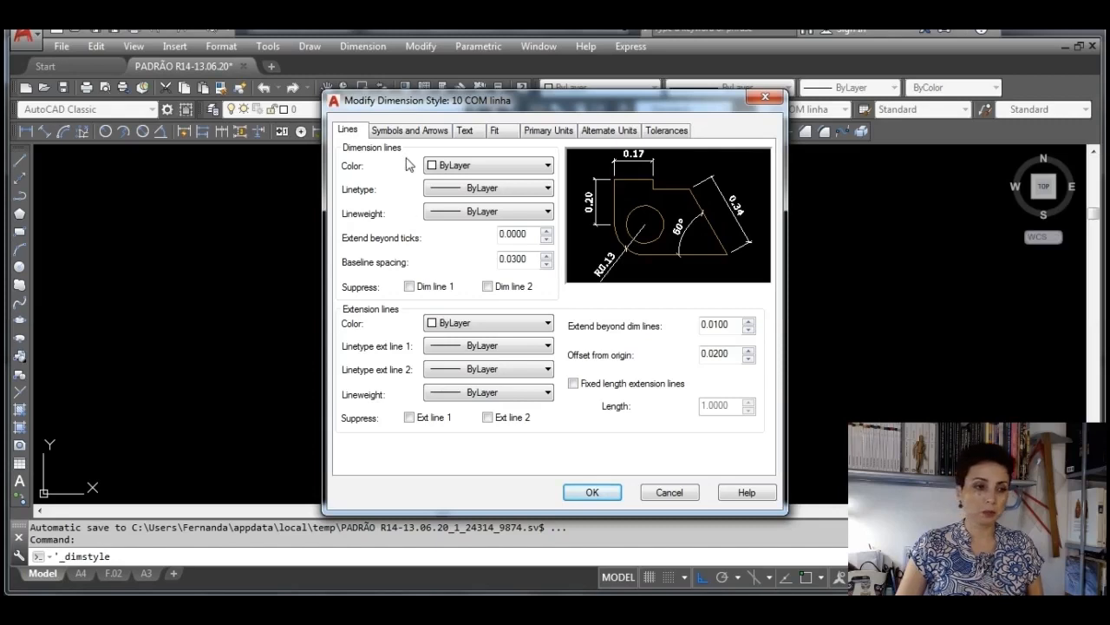
click(406, 130)
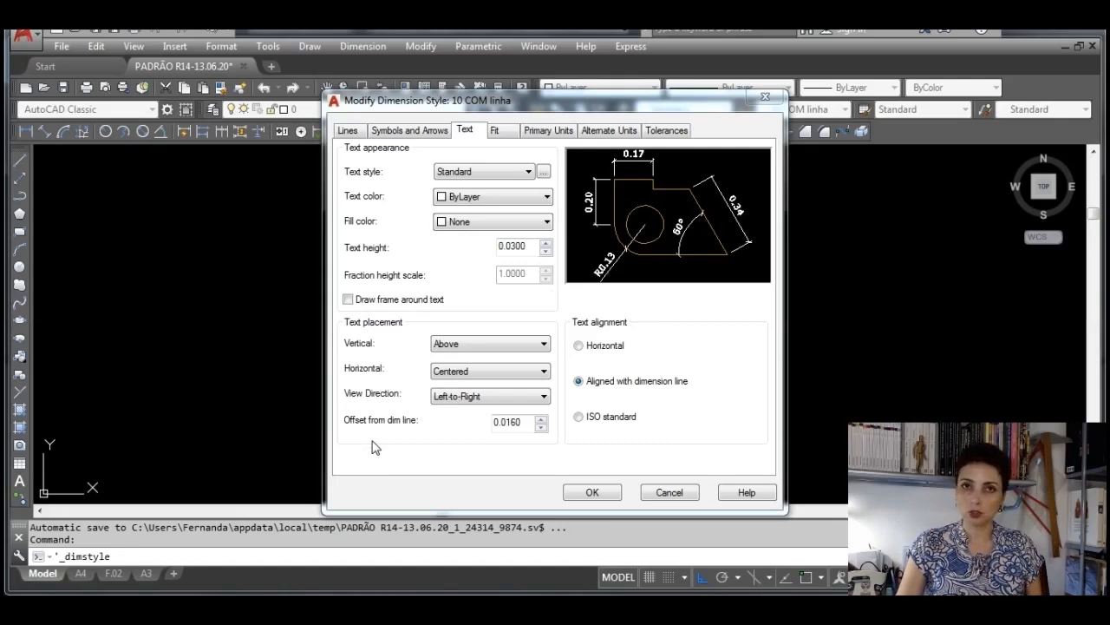
click(584, 494)
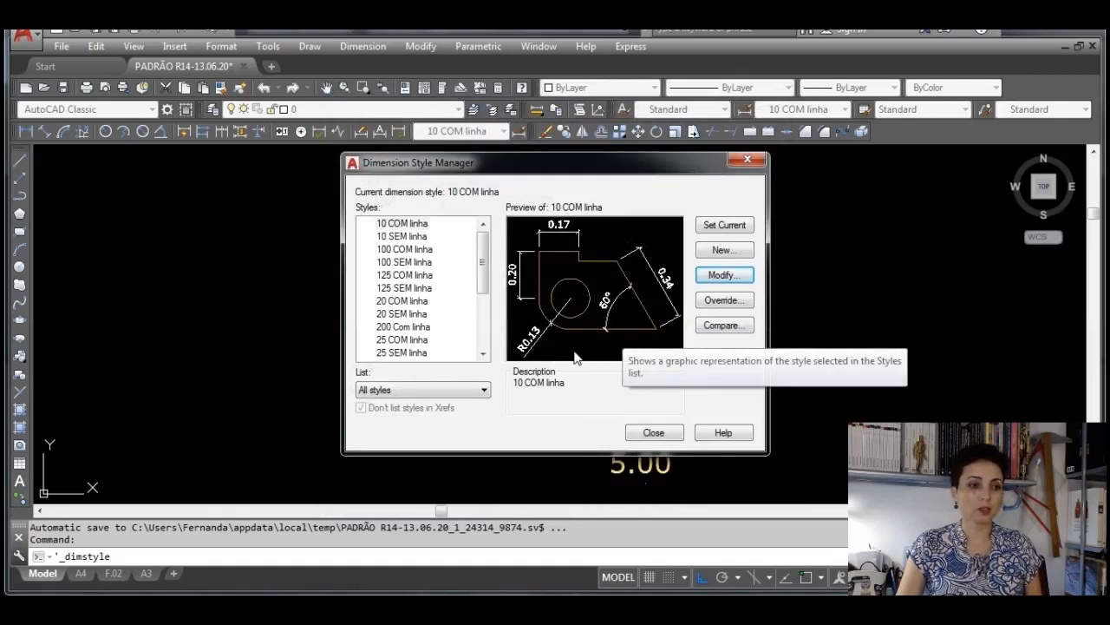
Start a new dimension style from 10 COM linha, name it 10 SEM linha, and cancel its creation
click(415, 224)
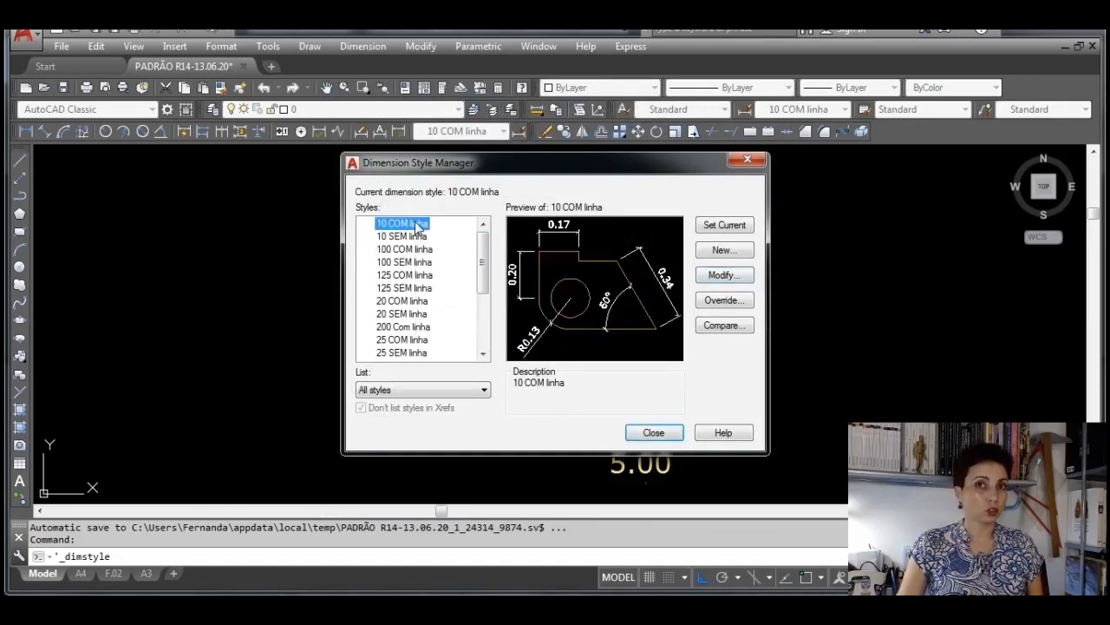
click(736, 253)
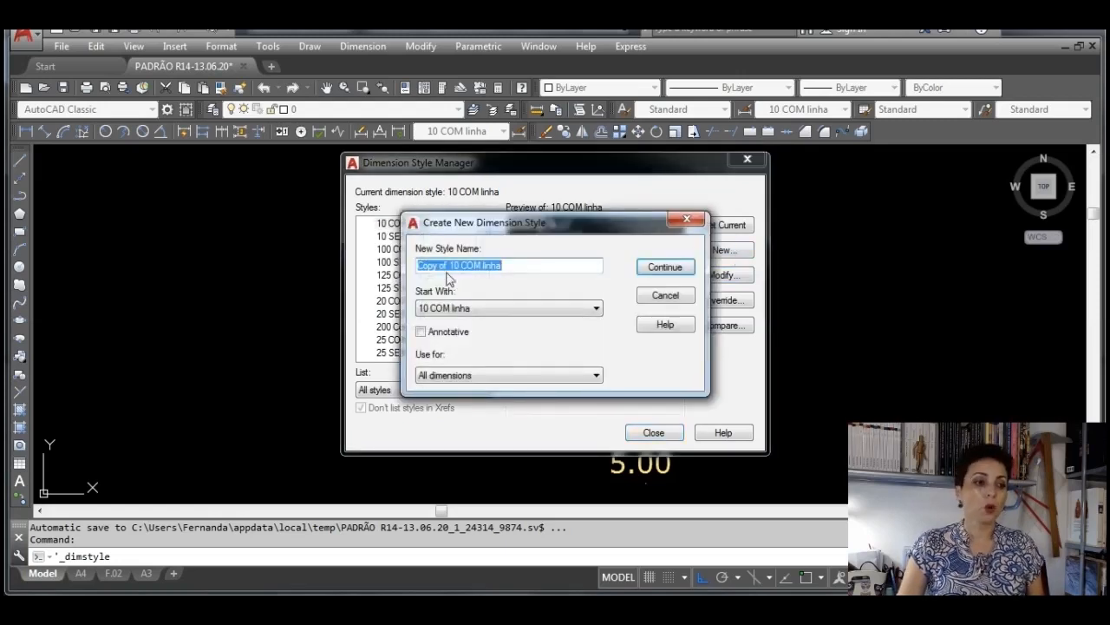
drag(448, 265, 402, 259)
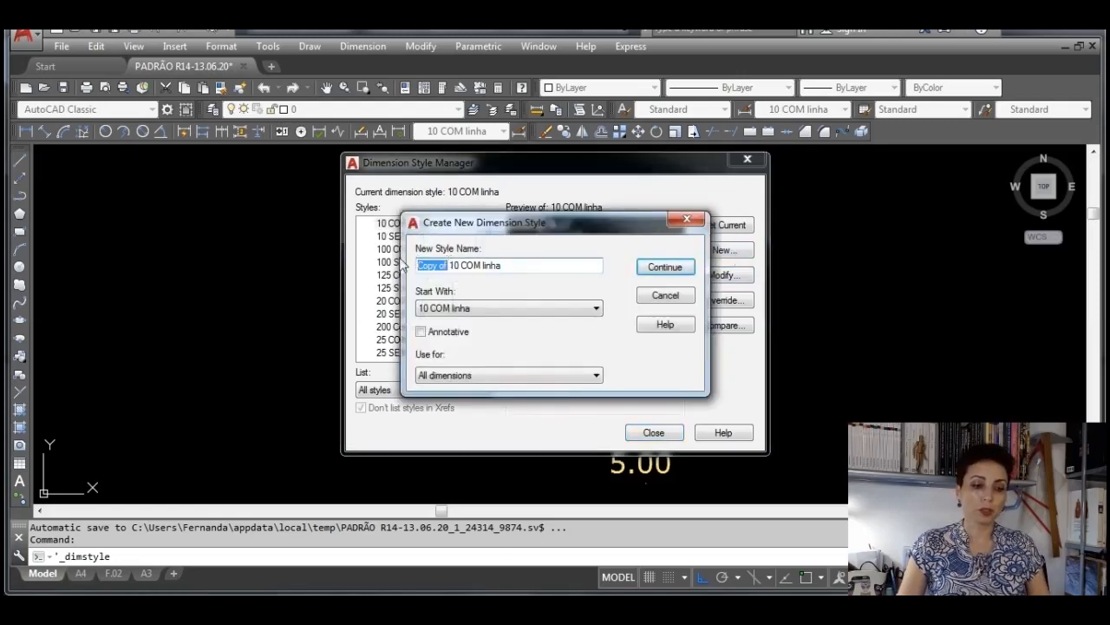
key(BackSpace)
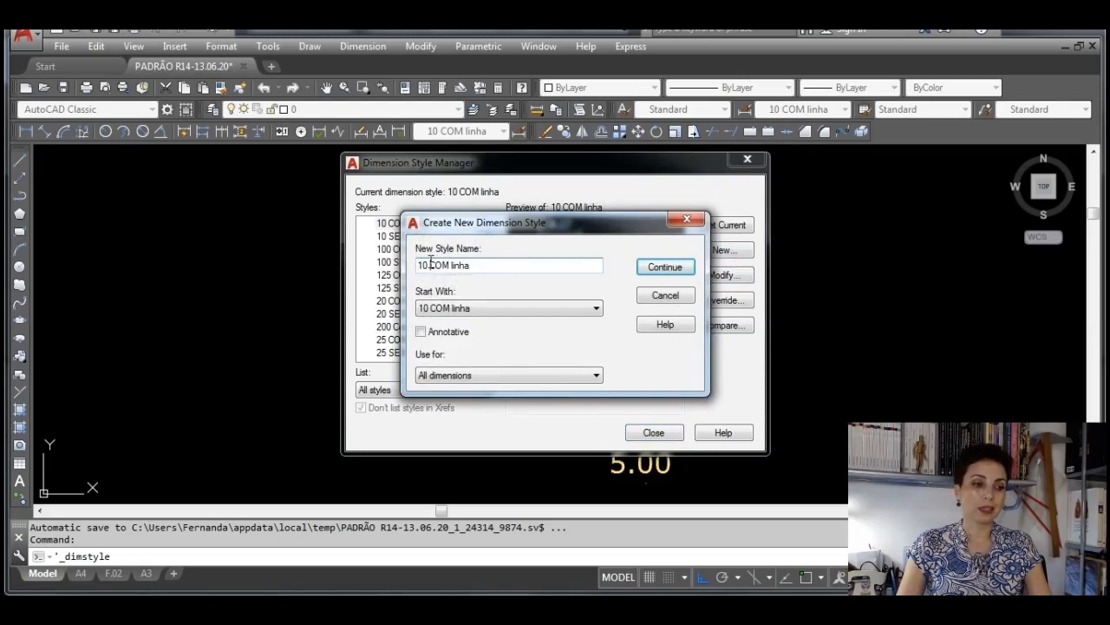
key(Right)
key(Right)
key(Right)
key(Delete)
key(Delete)
text(SE)
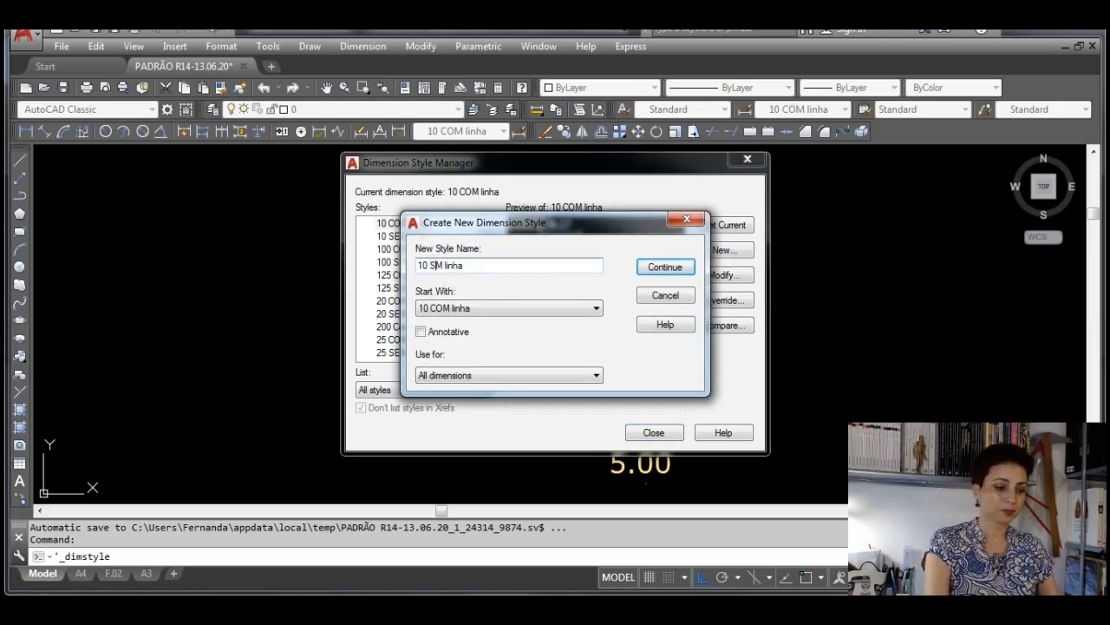
text(E)
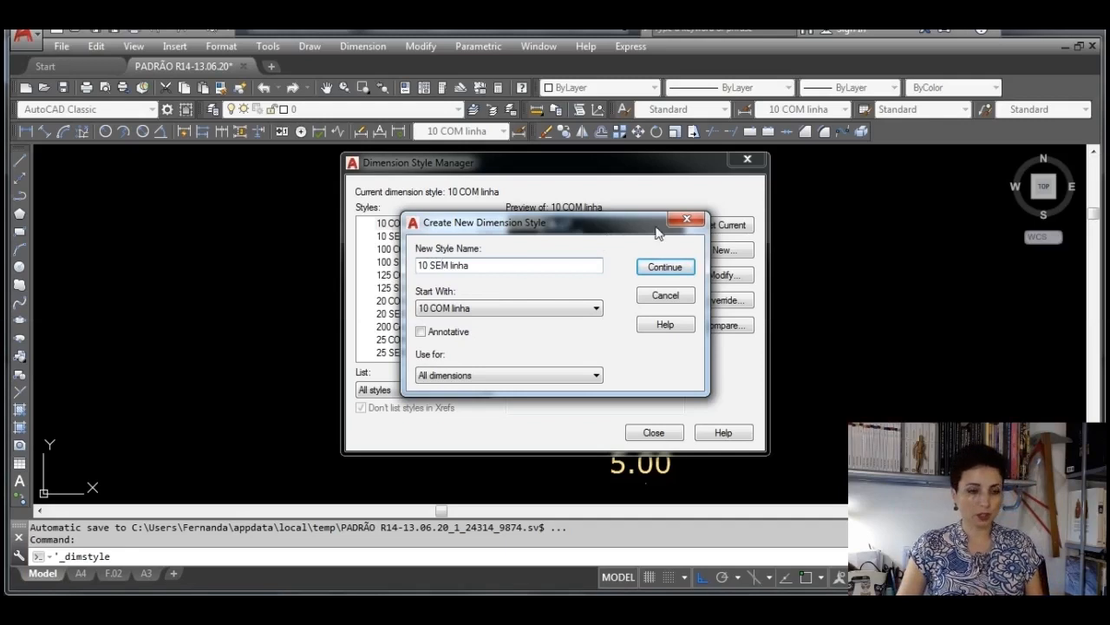
click(664, 296)
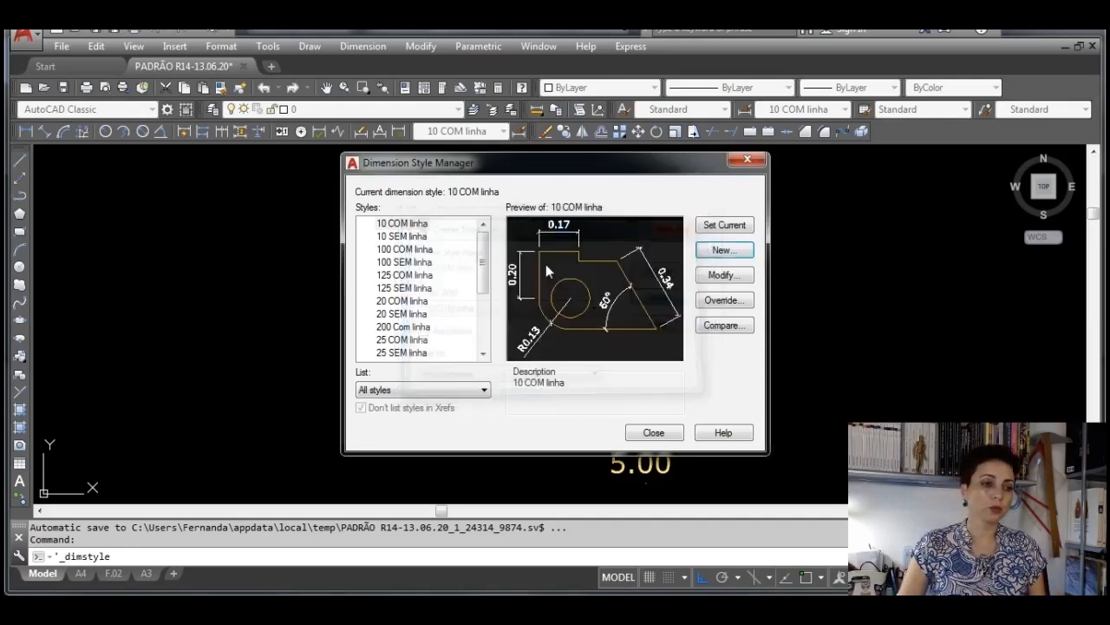
Open the existing 10 SEM linha style for modification, examine its line suppression and fit settings, and accept the style
click(413, 235)
click(724, 276)
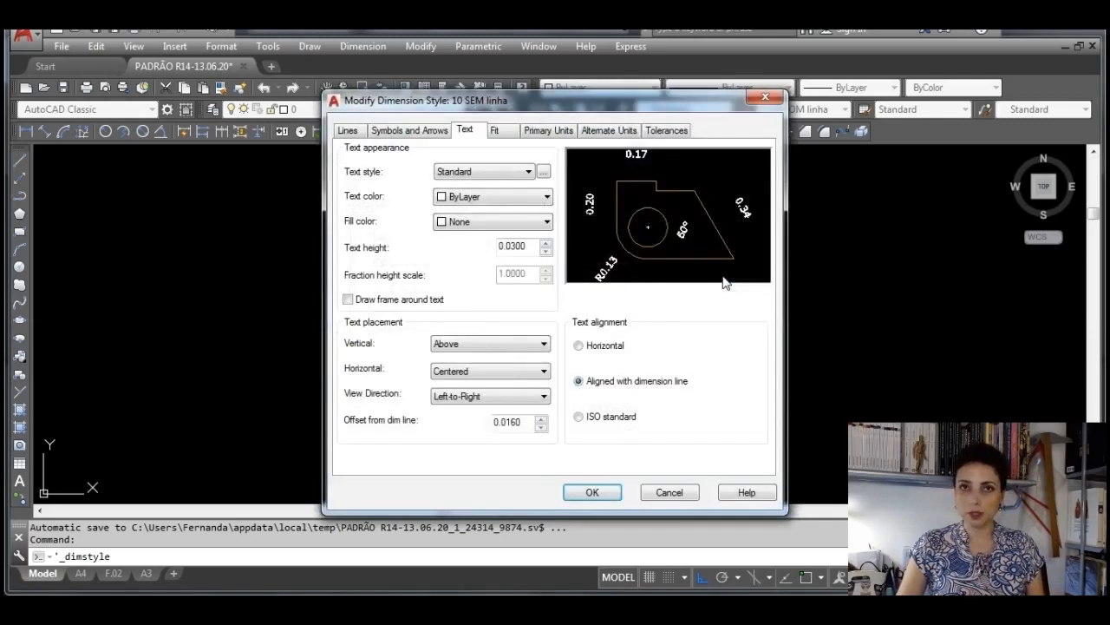
click(351, 132)
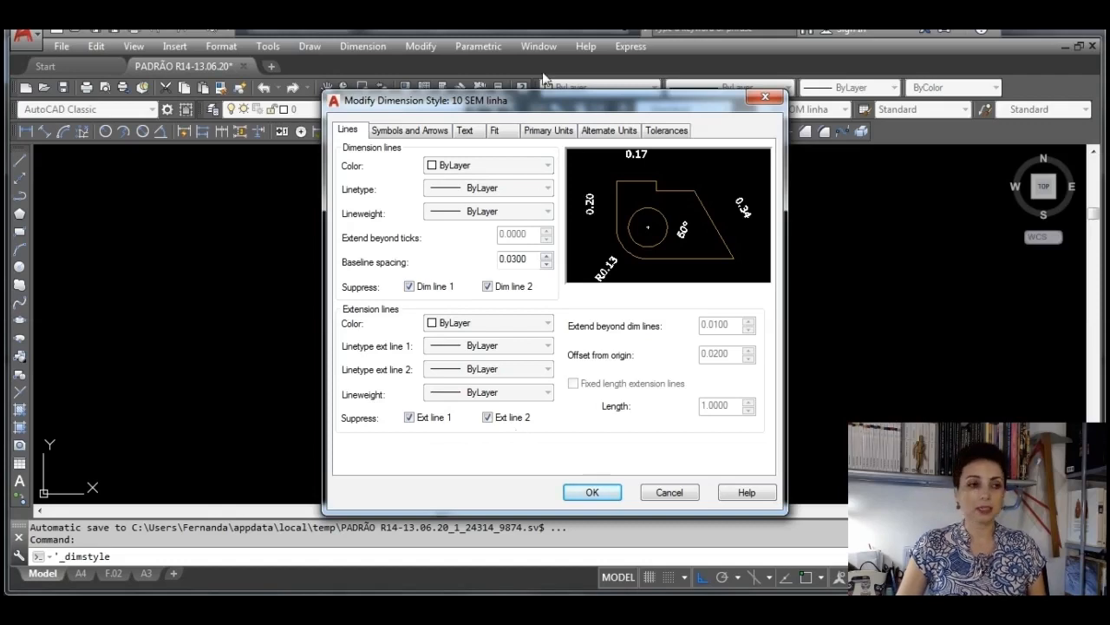
click(495, 130)
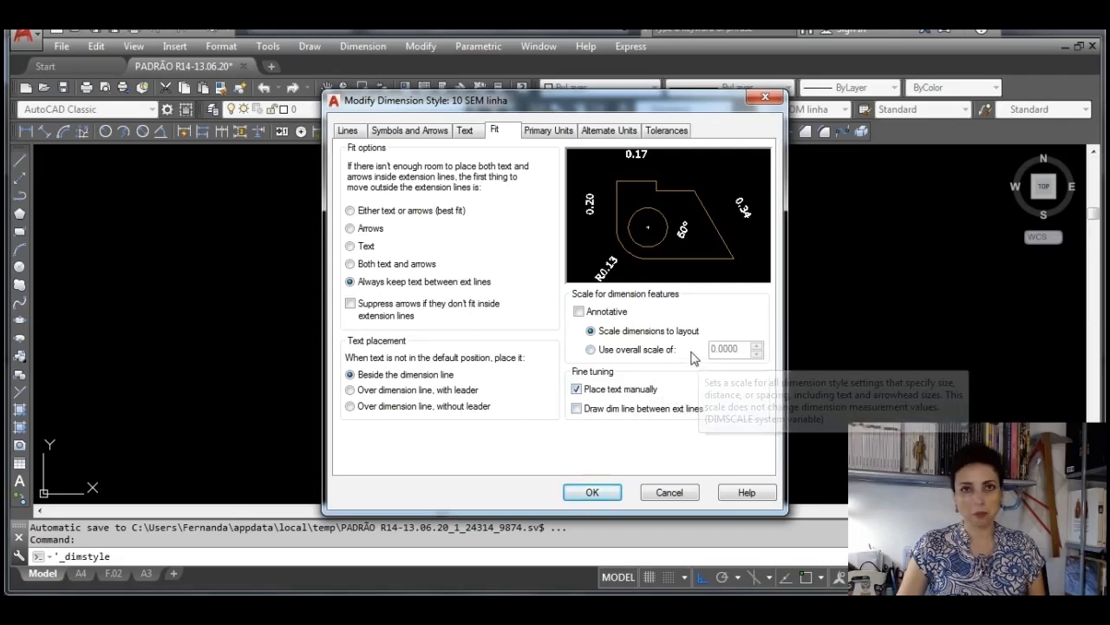
click(592, 491)
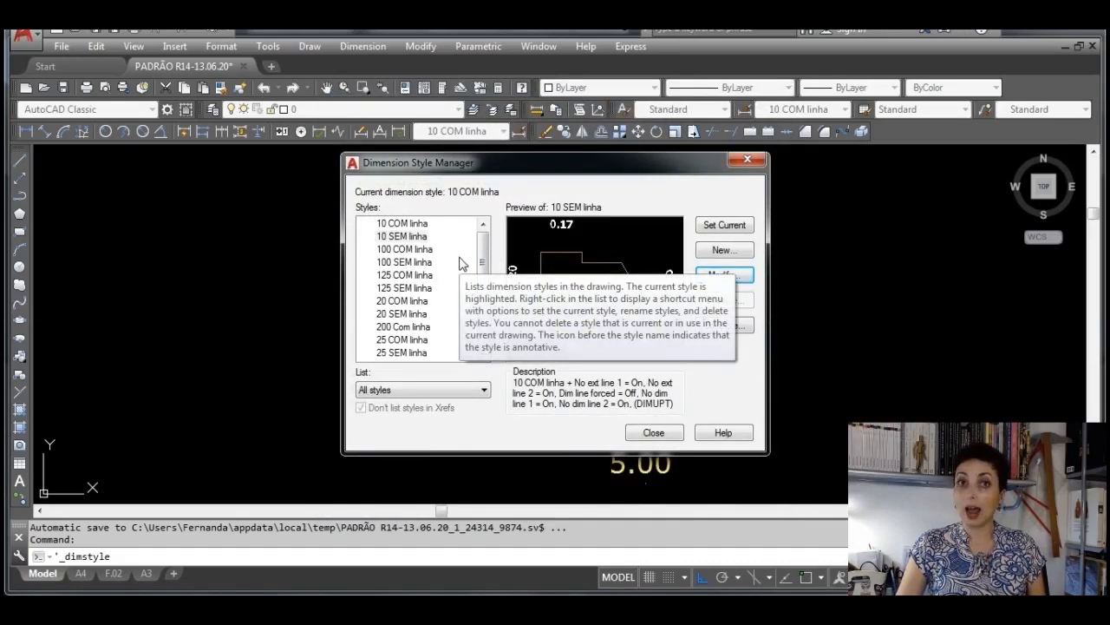
Start a new dimension style from 10 COM linha, name it 20 COM linha, and cancel its creation
click(420, 223)
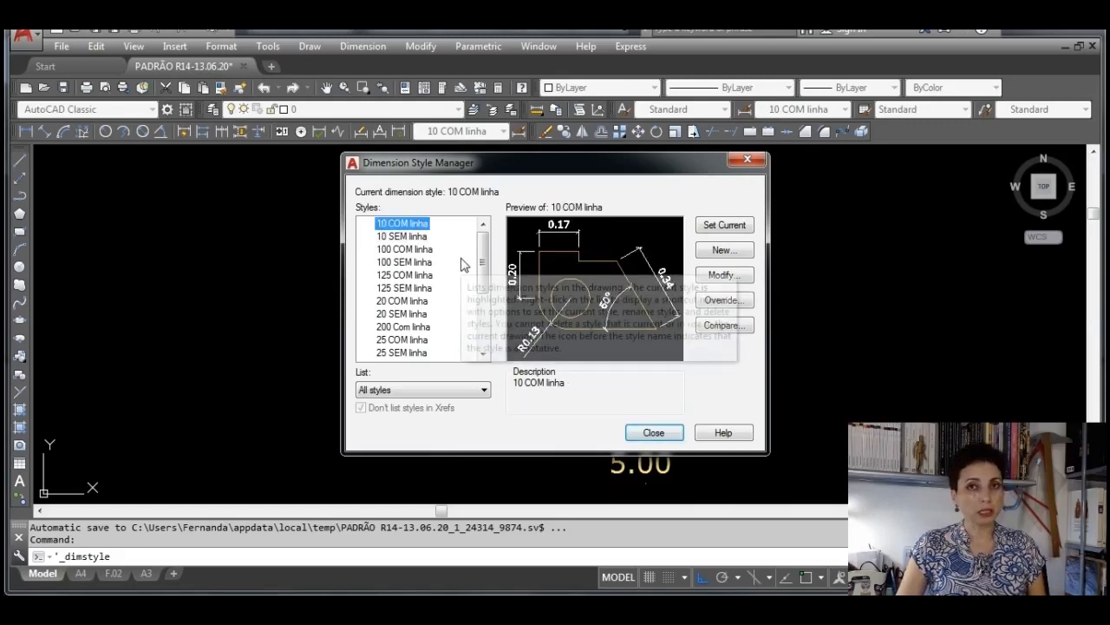
click(724, 251)
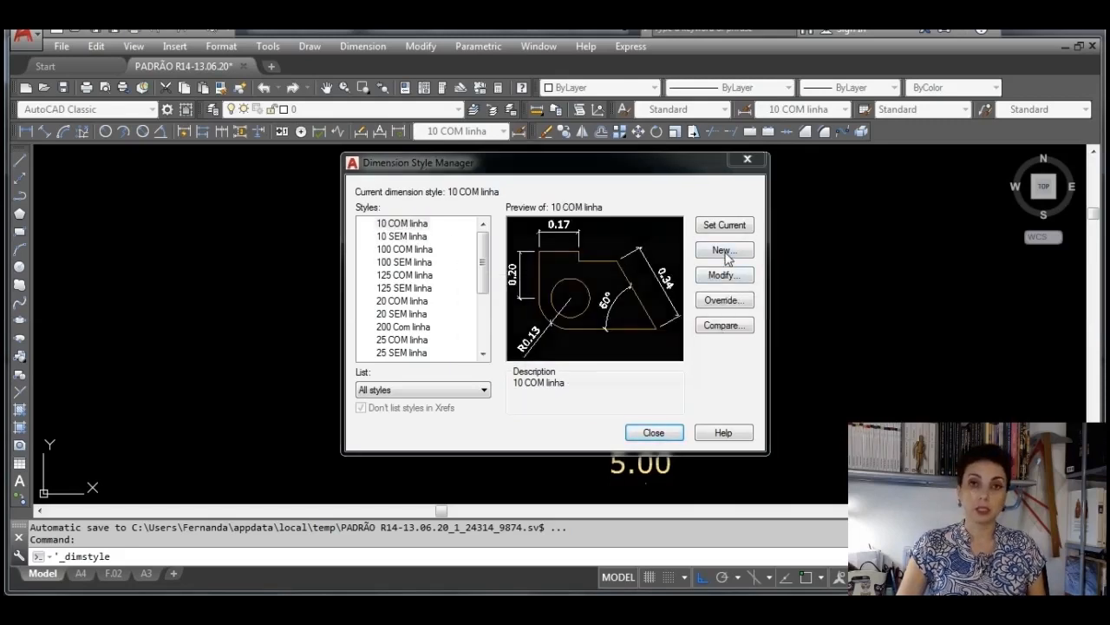
click(450, 267)
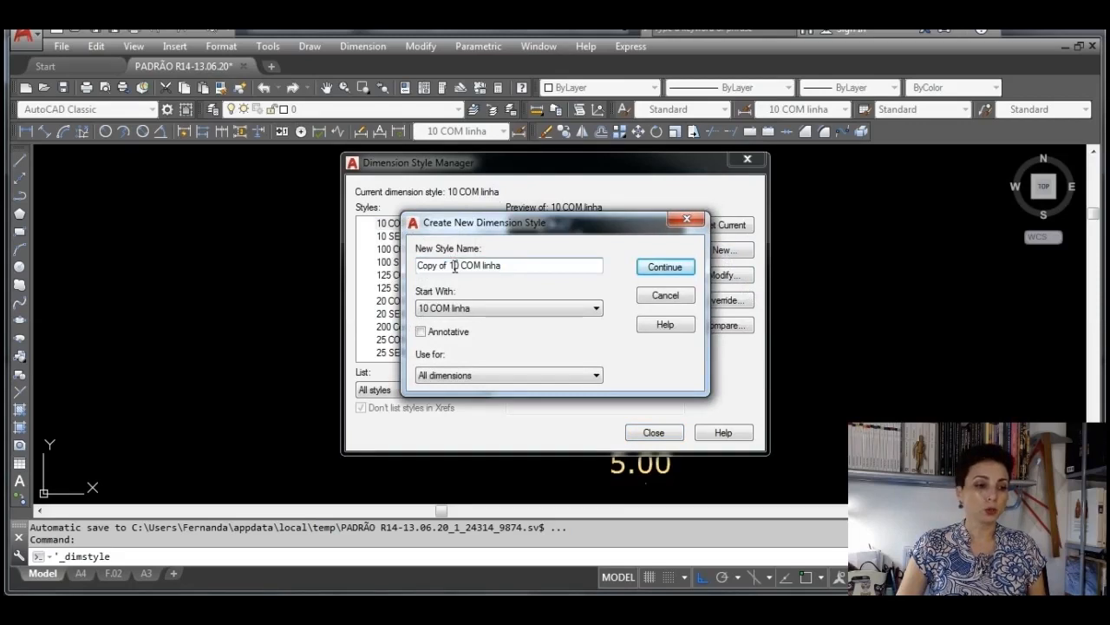
drag(452, 265, 383, 269)
text(2)
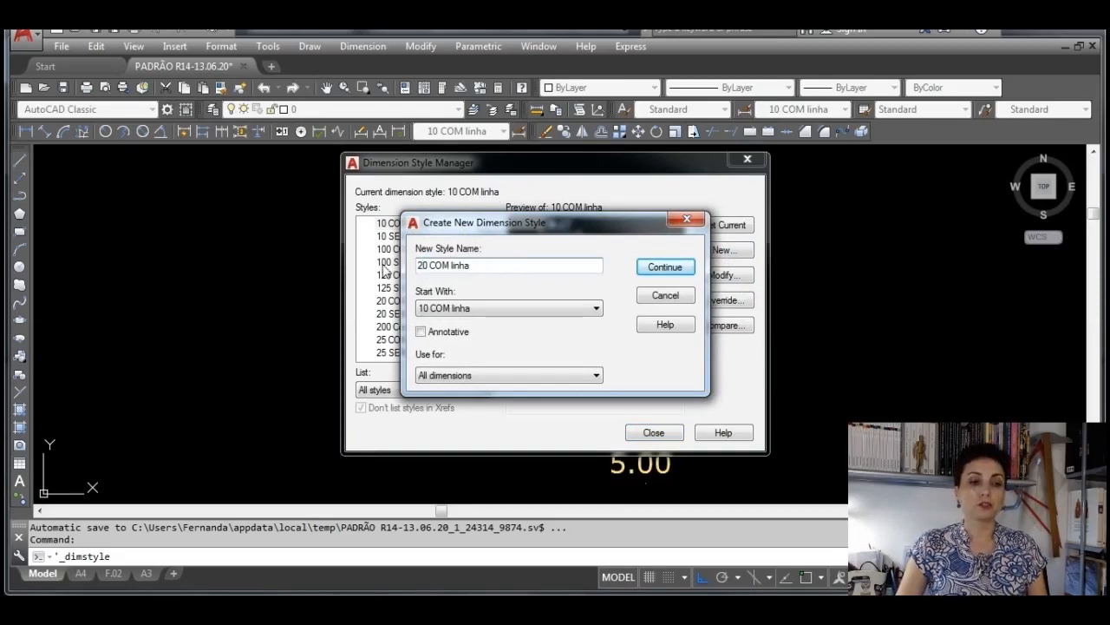
click(666, 295)
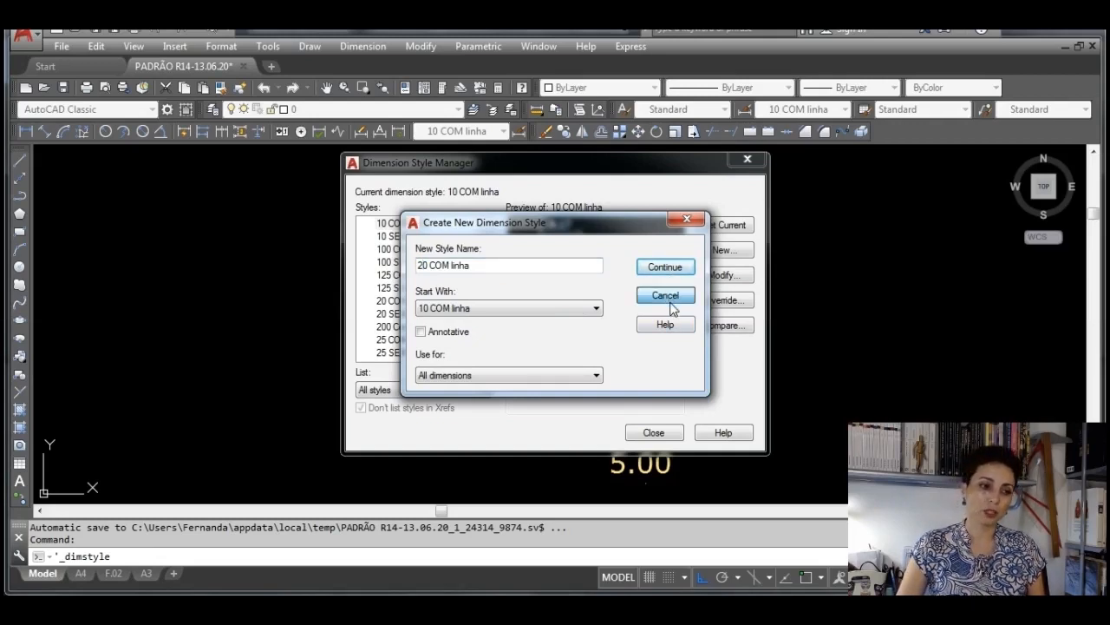
Open the existing 20 COM linha style, examine its lines, symbols and arrows, and text settings, and accept the style
click(404, 301)
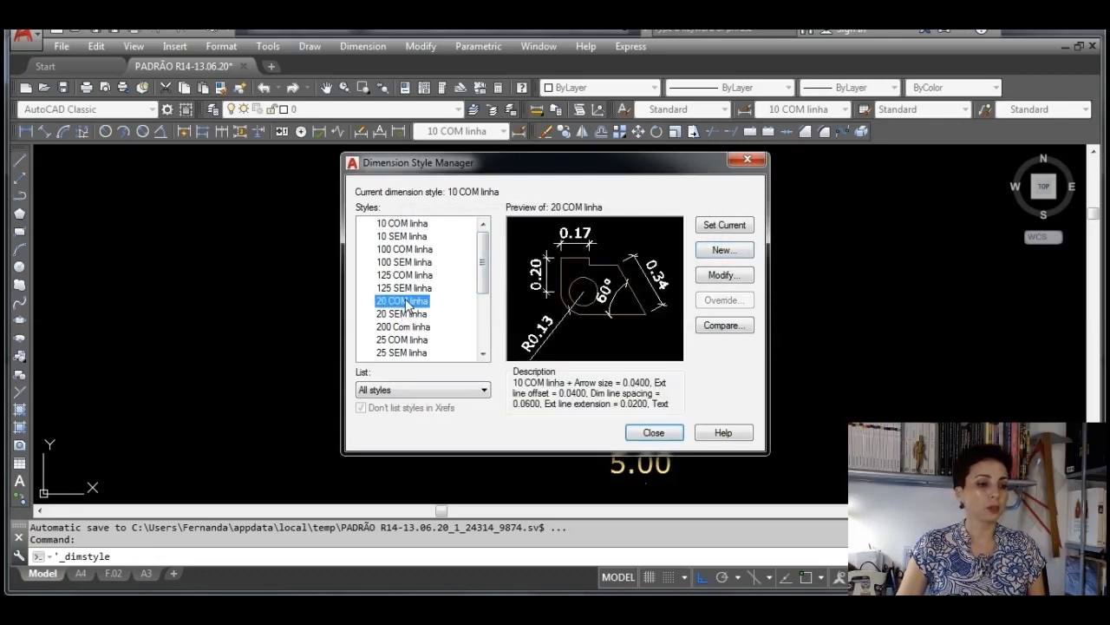
click(724, 275)
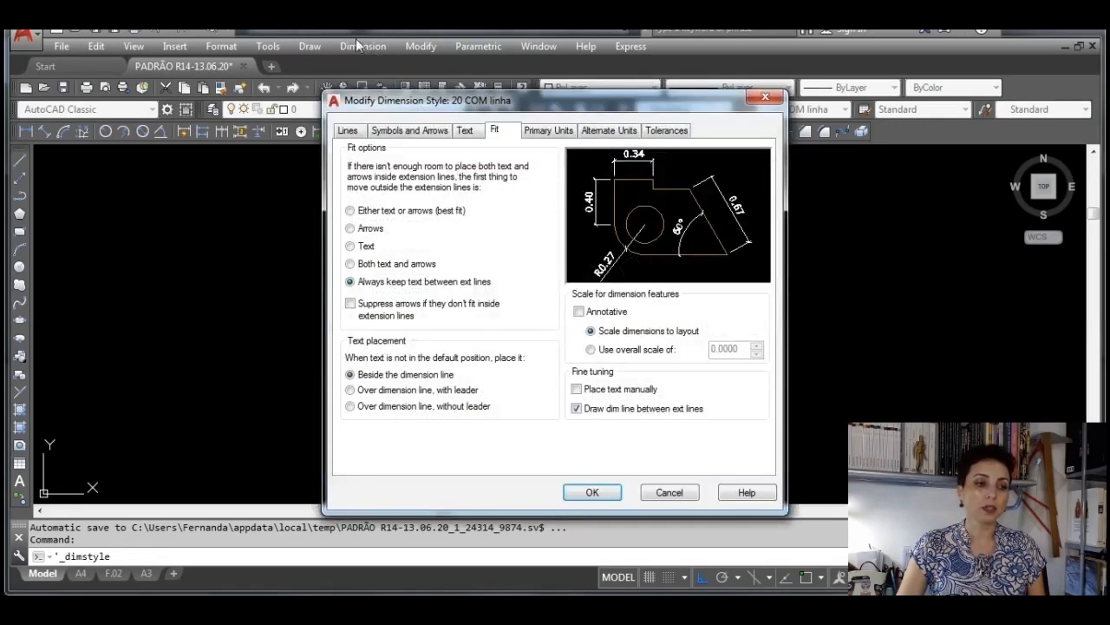
click(347, 129)
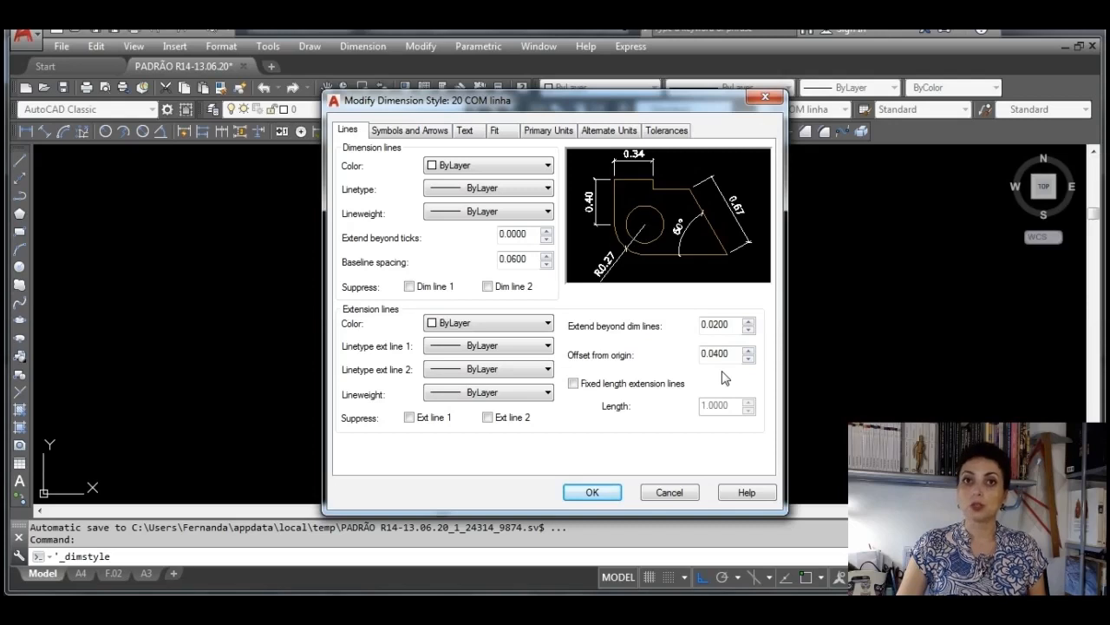
click(411, 130)
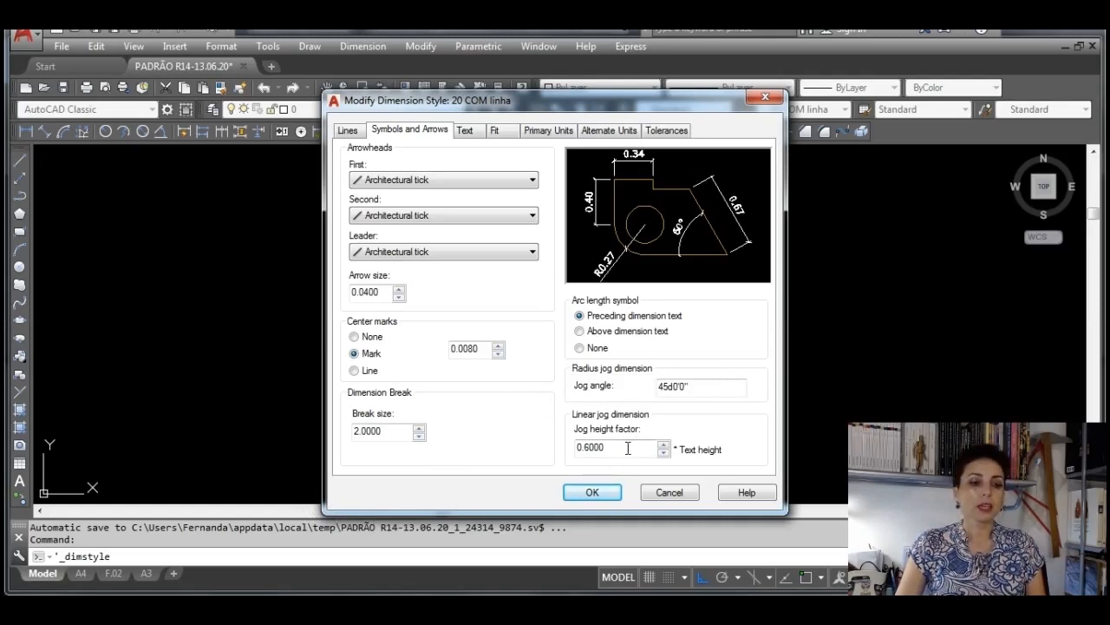
mouse_move(628, 447)
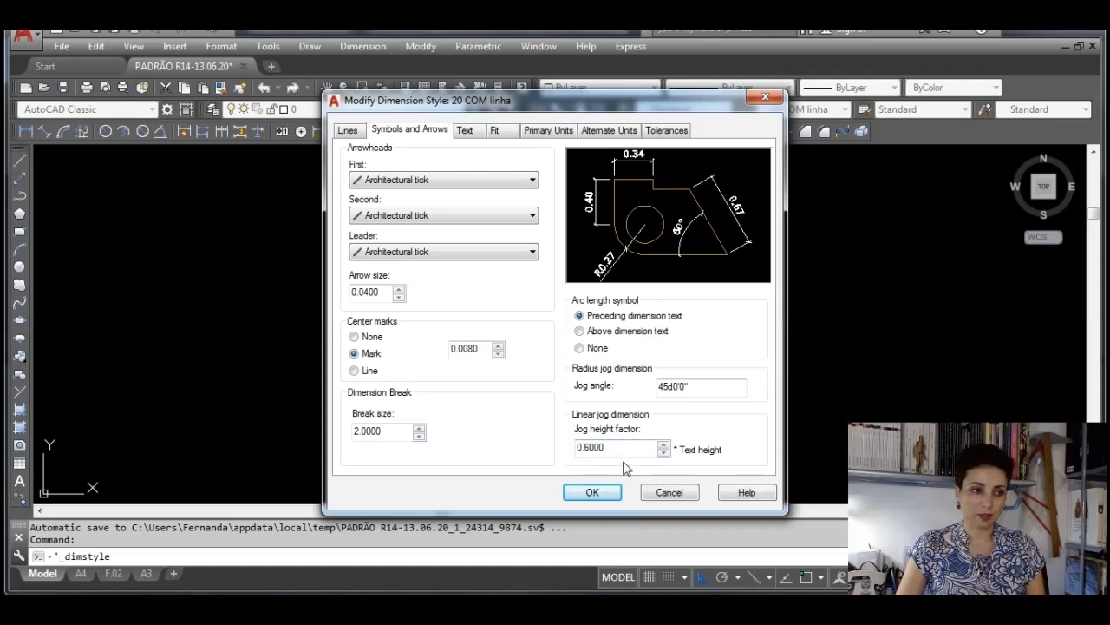
click(476, 136)
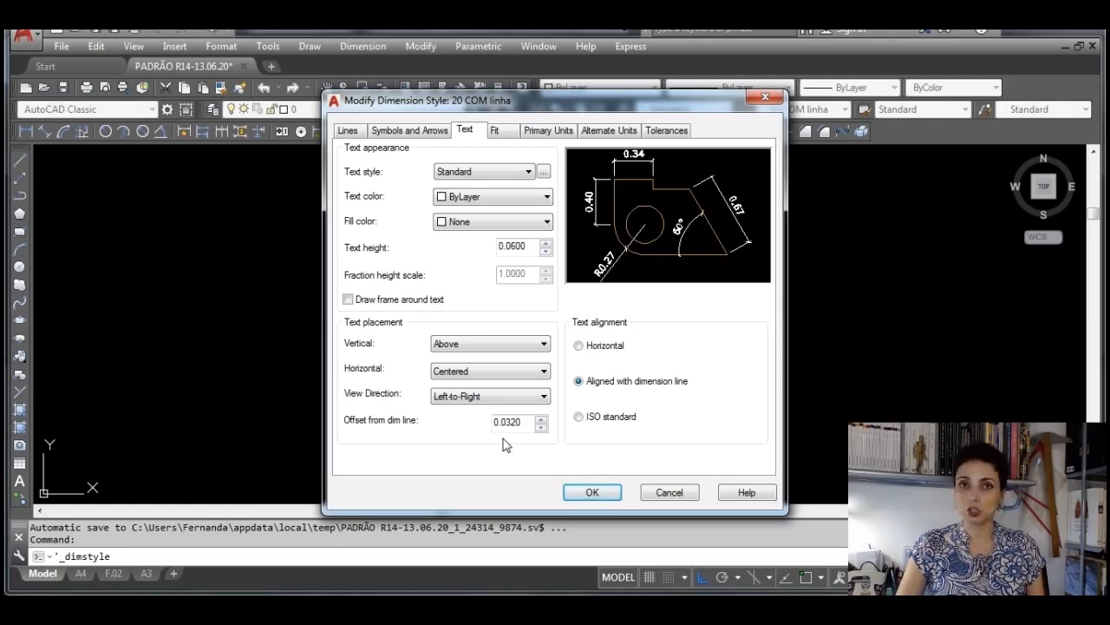
click(594, 492)
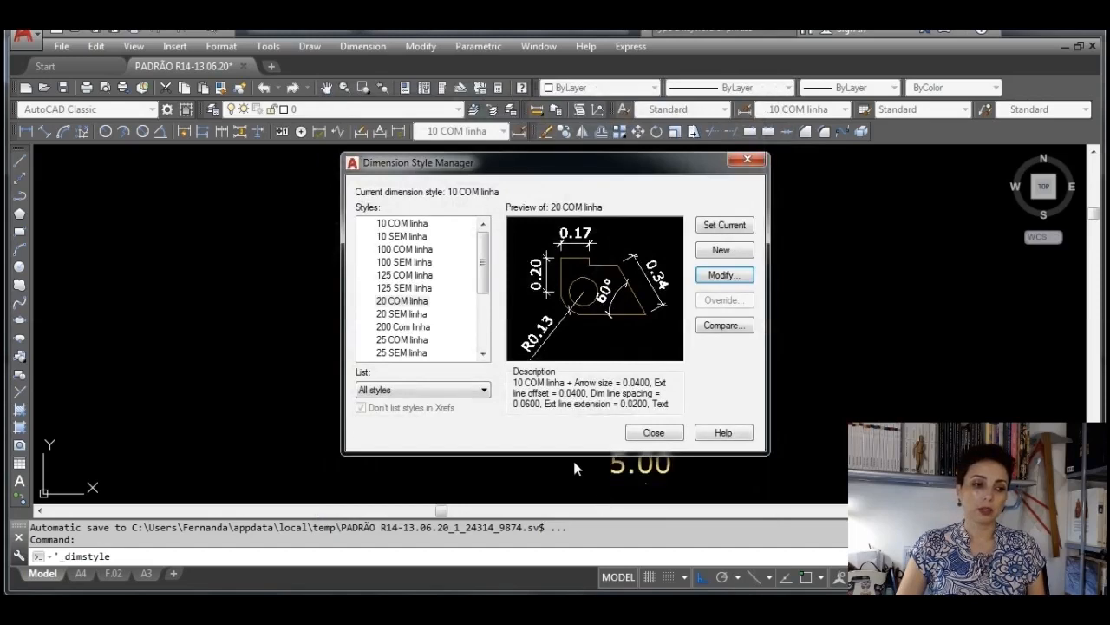
Start a new dimension style from 20 COM linha, name it 20 SEM linha, and cancel its creation
click(411, 302)
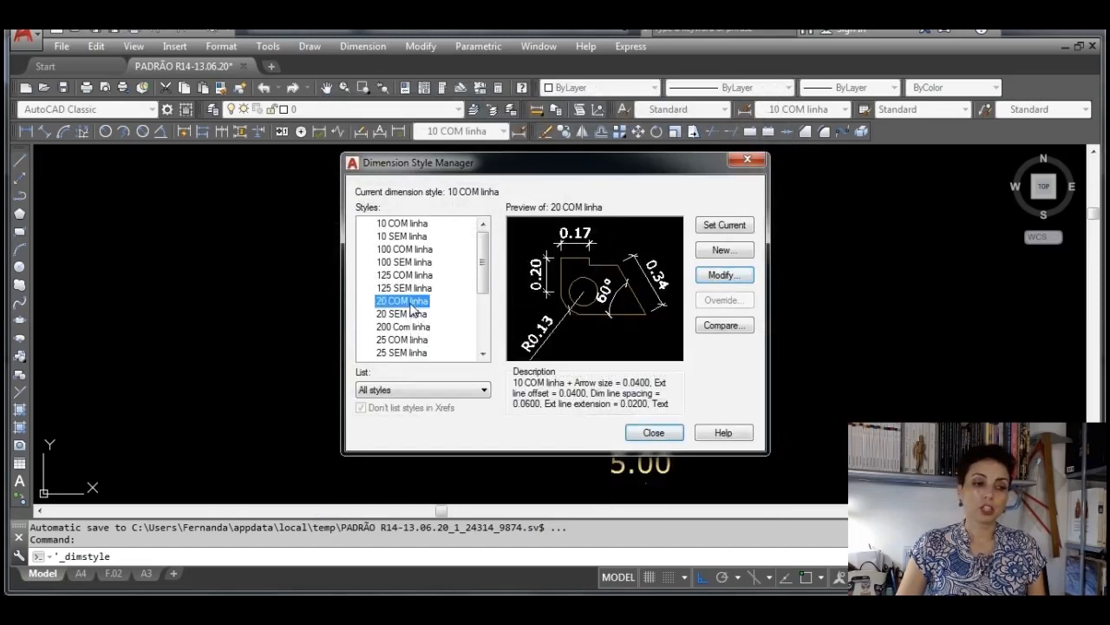
click(711, 253)
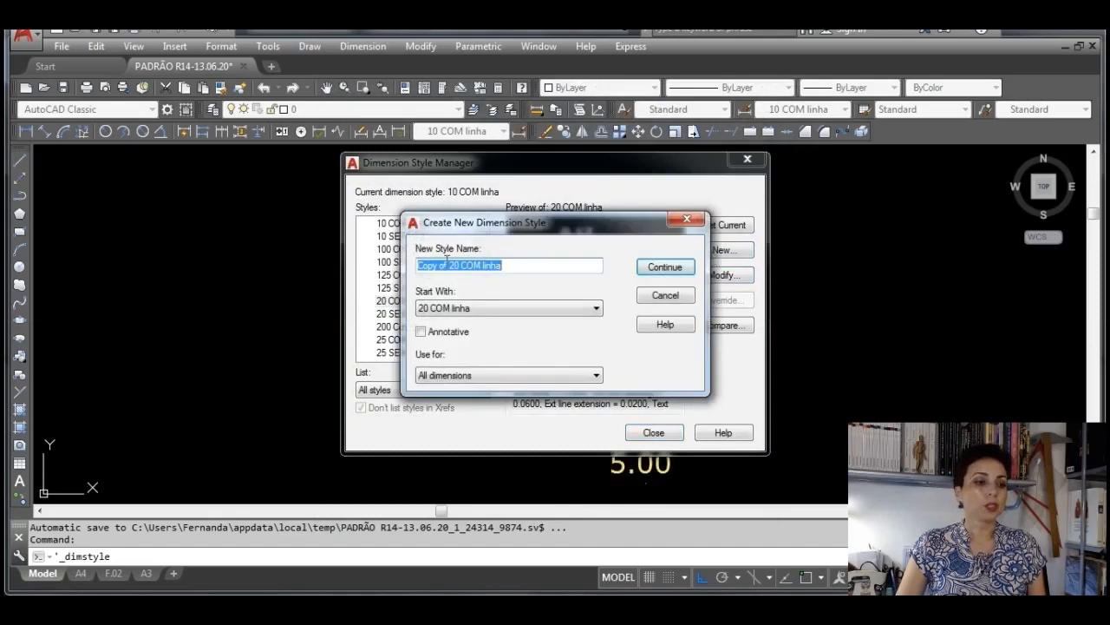
drag(447, 264, 387, 272)
key(BackSpace)
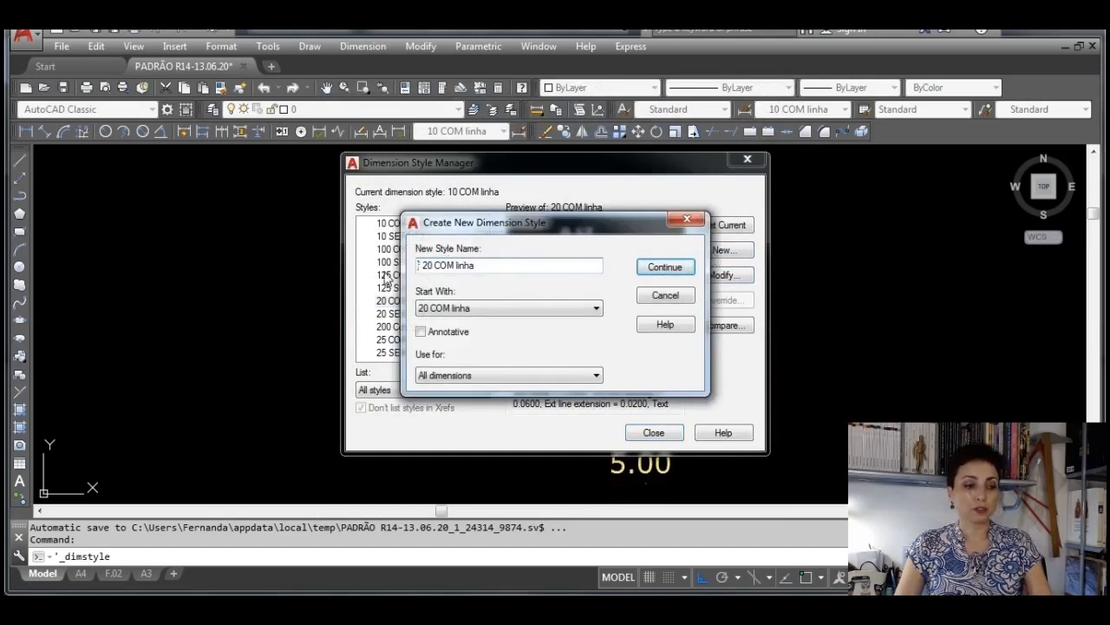
key(Delete)
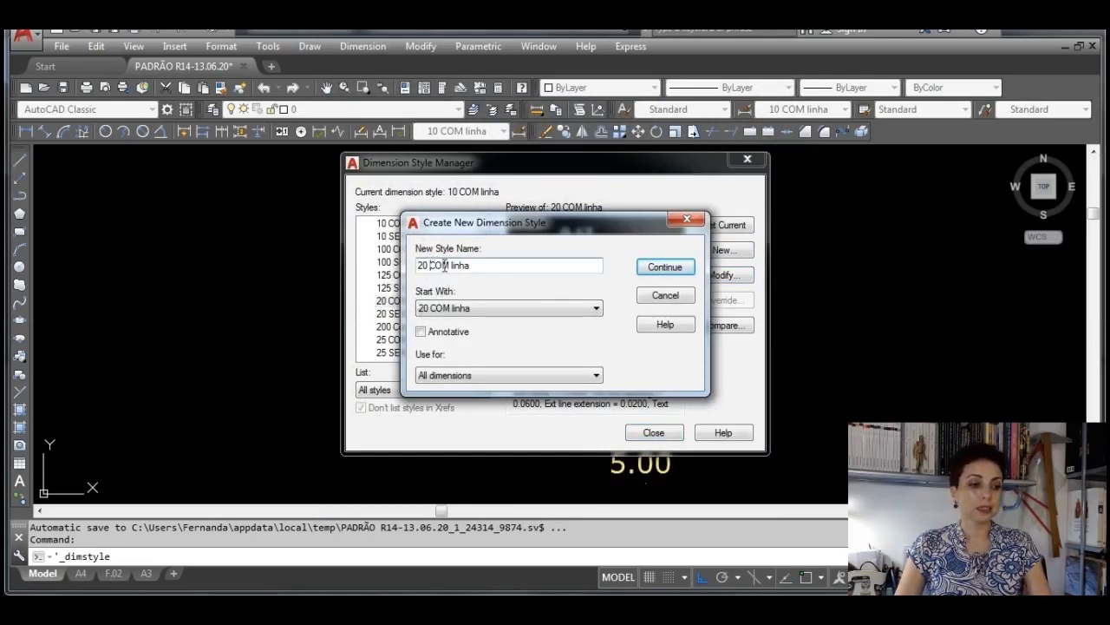
key(Delete)
key(Delete)
key(Delete)
text(SEM)
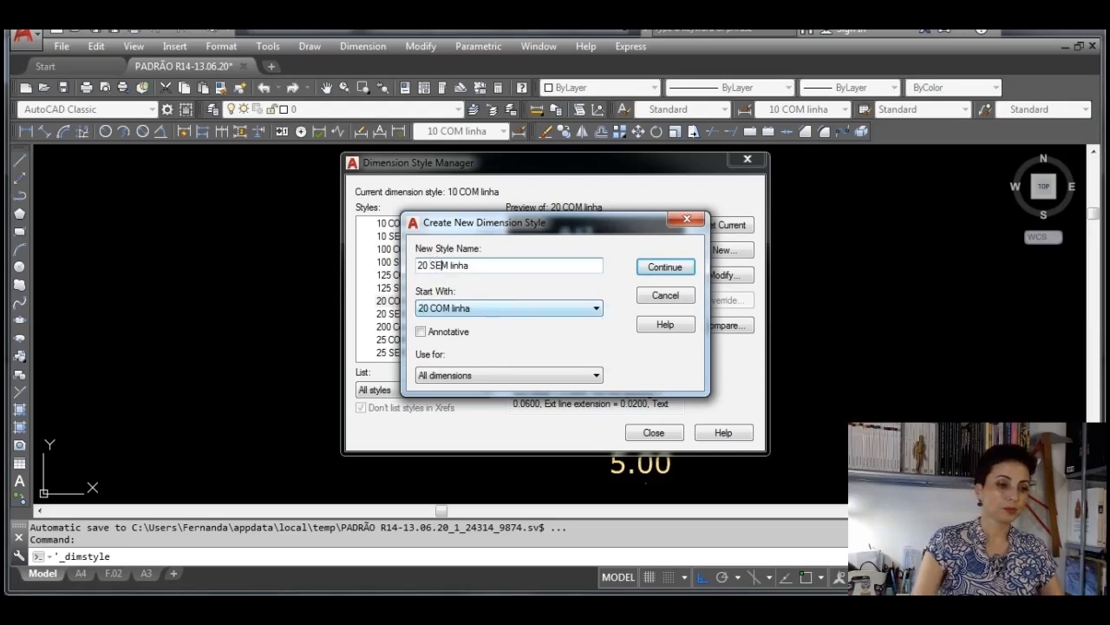
click(666, 295)
Open the existing 20 SEM linha style for modification, examine its line suppression and fine-tuning fit settings, and accept the style
click(434, 313)
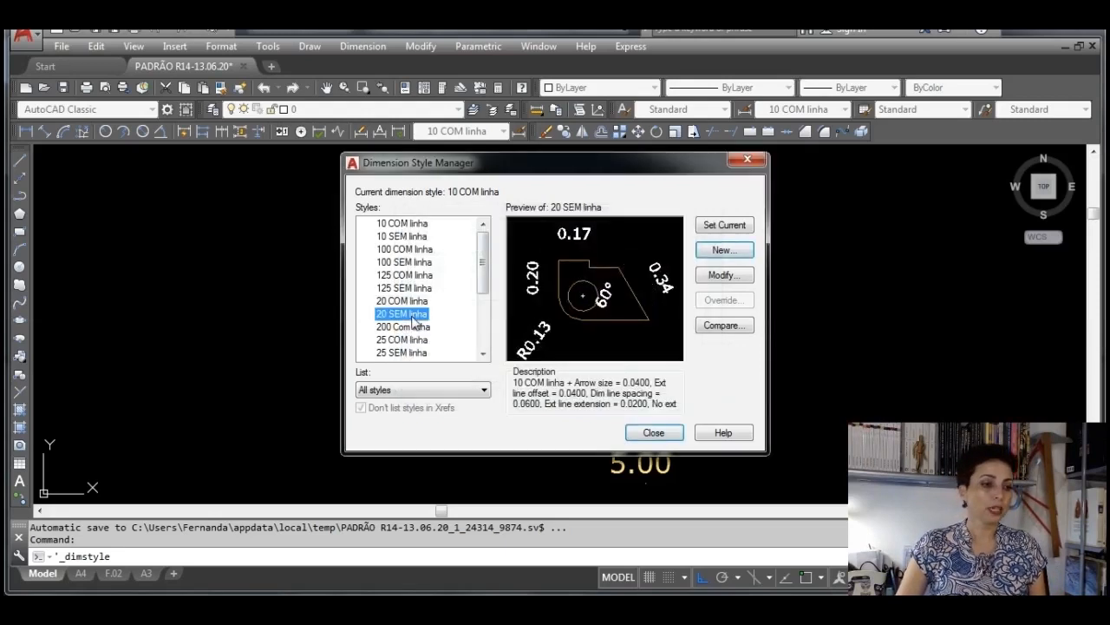
click(721, 274)
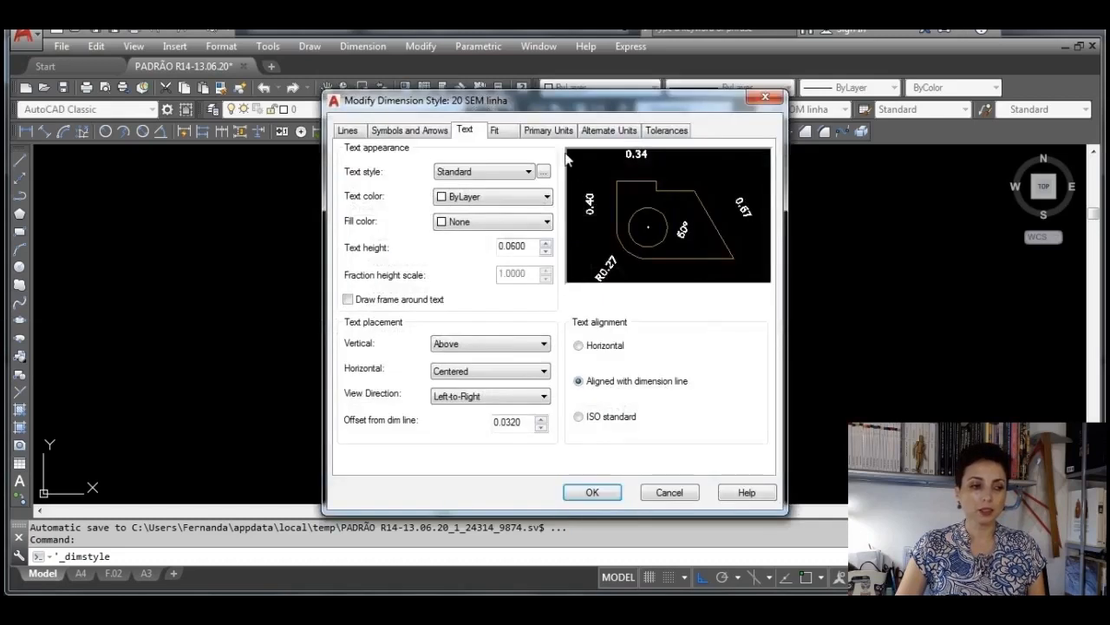
click(347, 130)
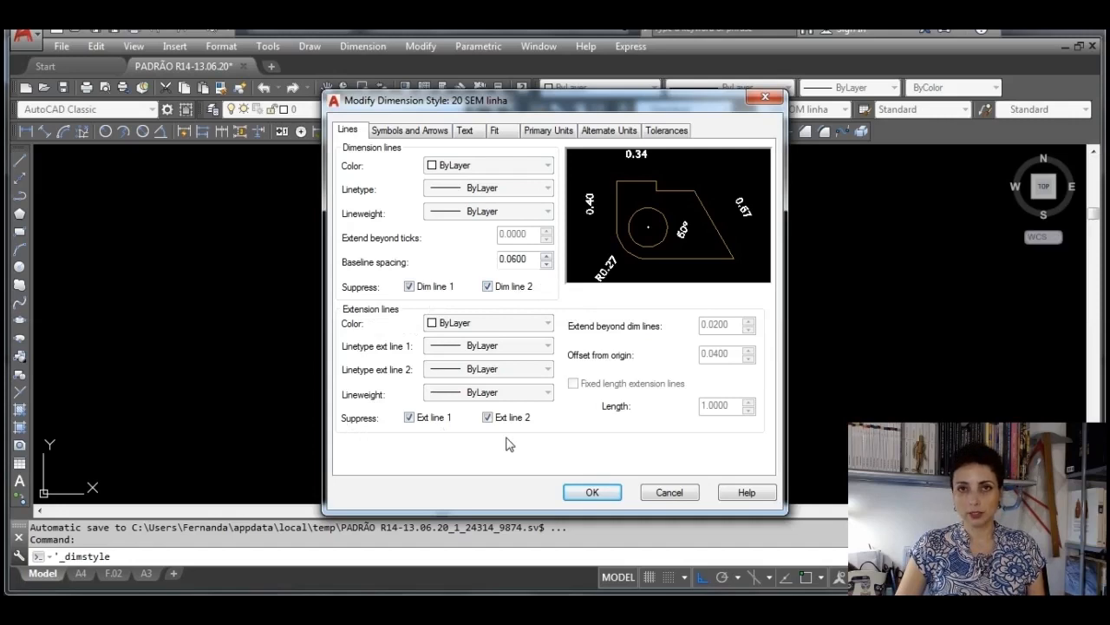
click(497, 130)
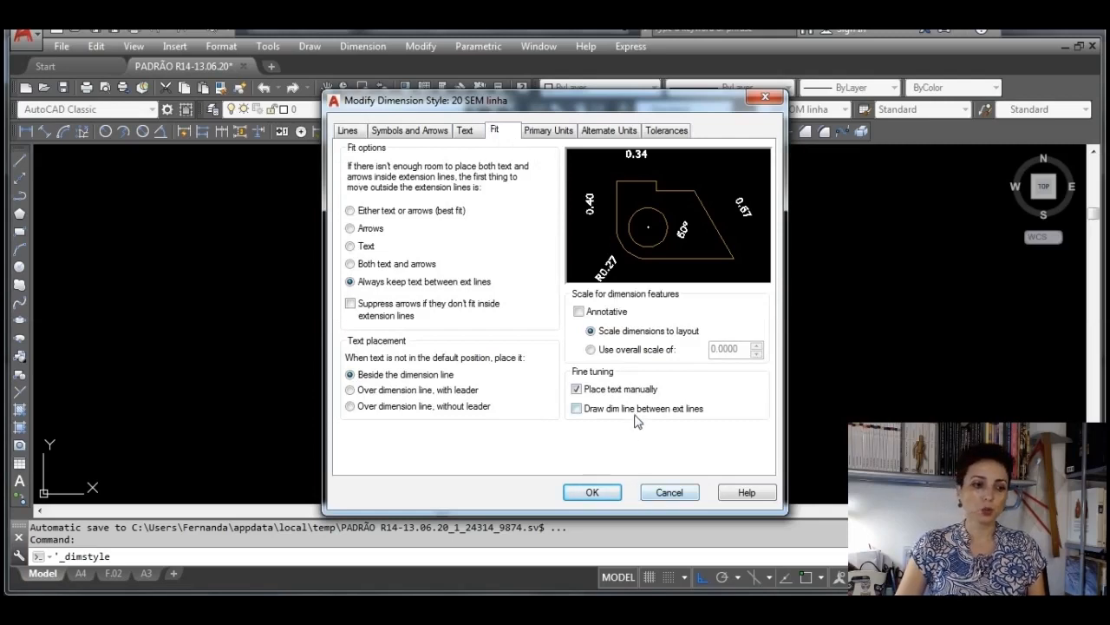
mouse_move(636, 421)
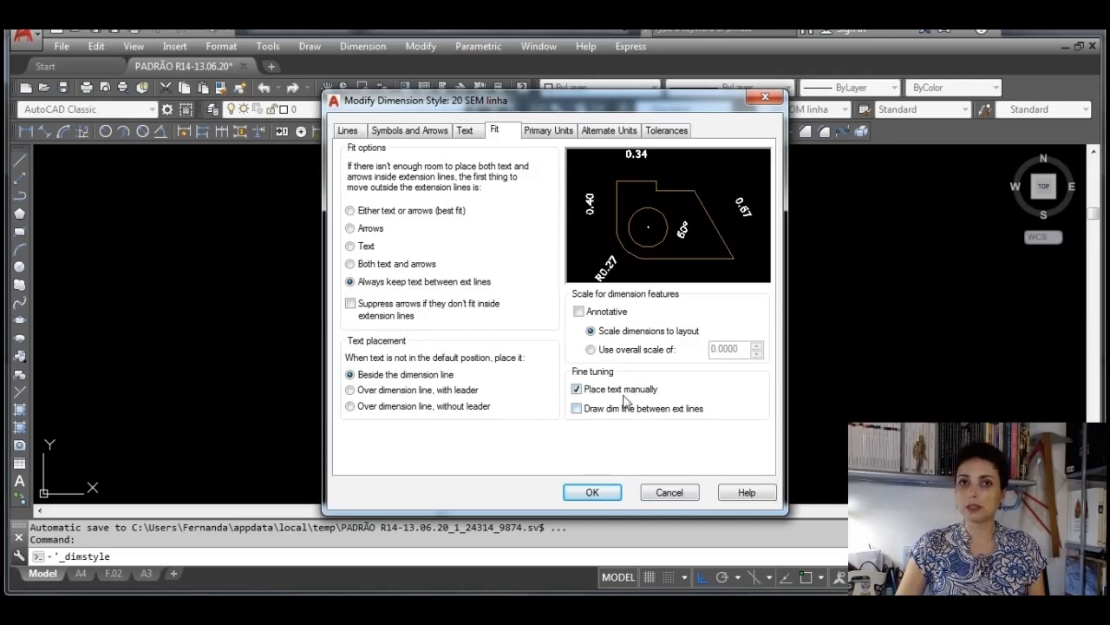
mouse_move(634, 395)
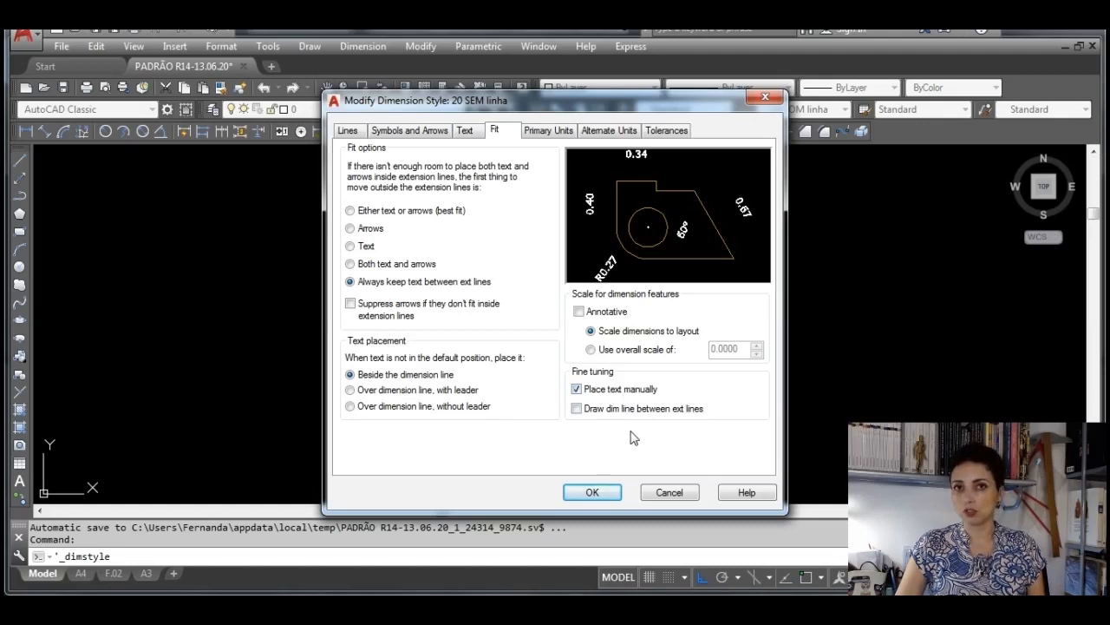
click(599, 494)
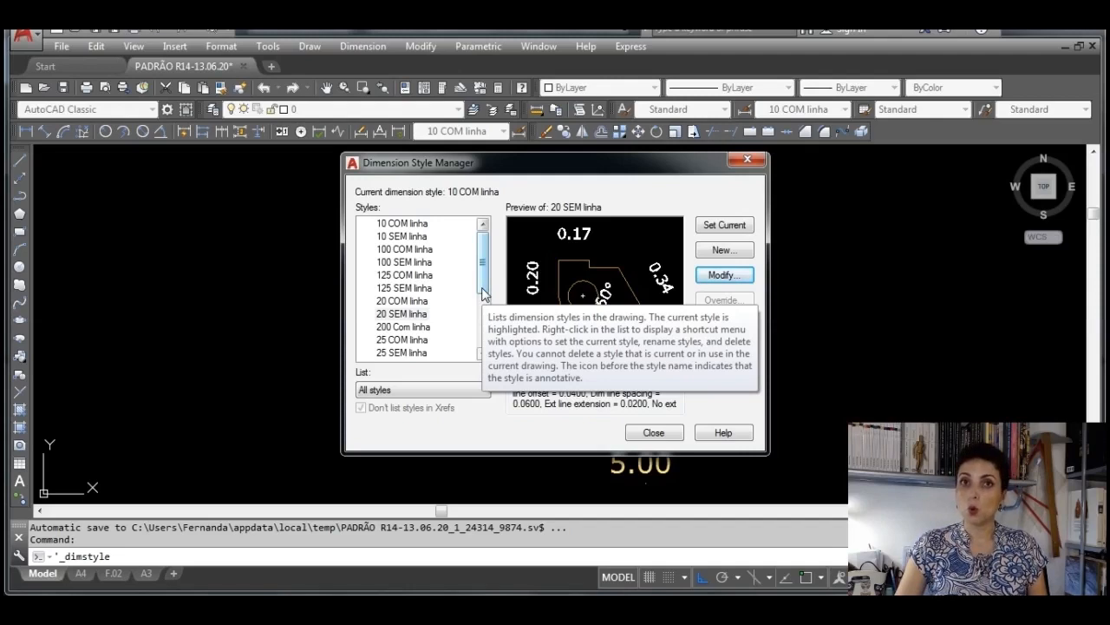
Start a new dimension style from 20 COM linha, name it 25 COM linha, and cancel its creation
click(415, 302)
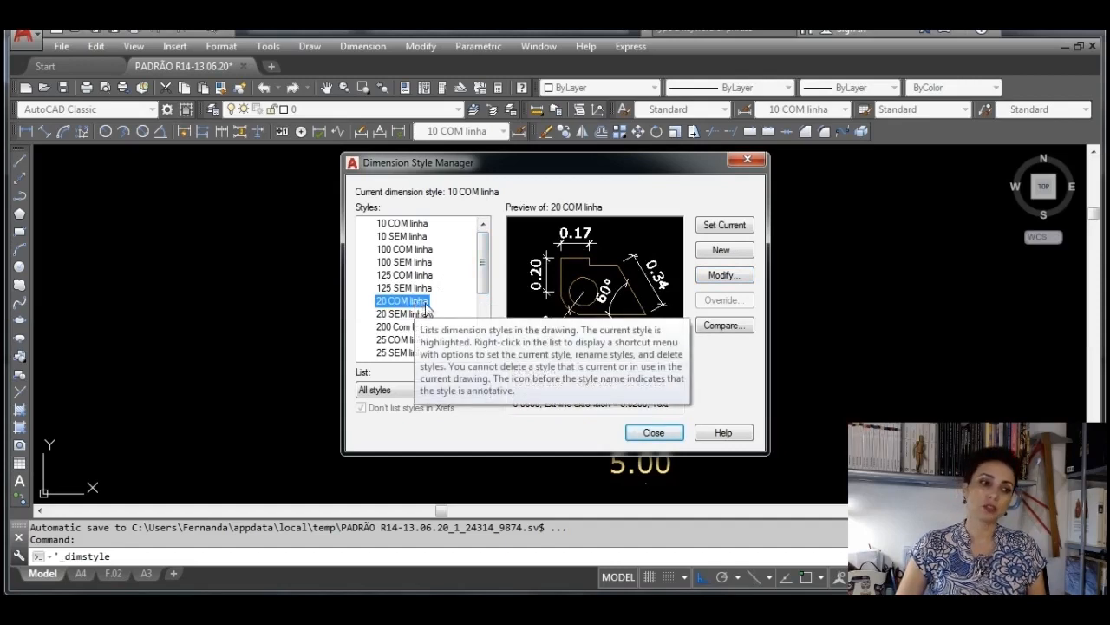
click(725, 250)
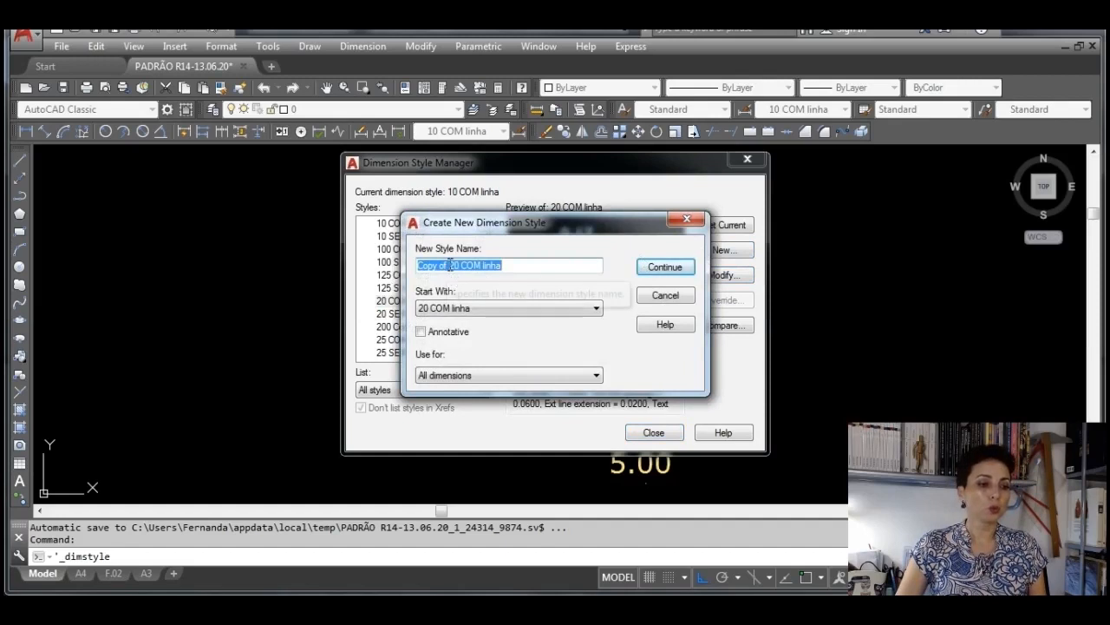
drag(450, 266, 395, 272)
key(BackSpace)
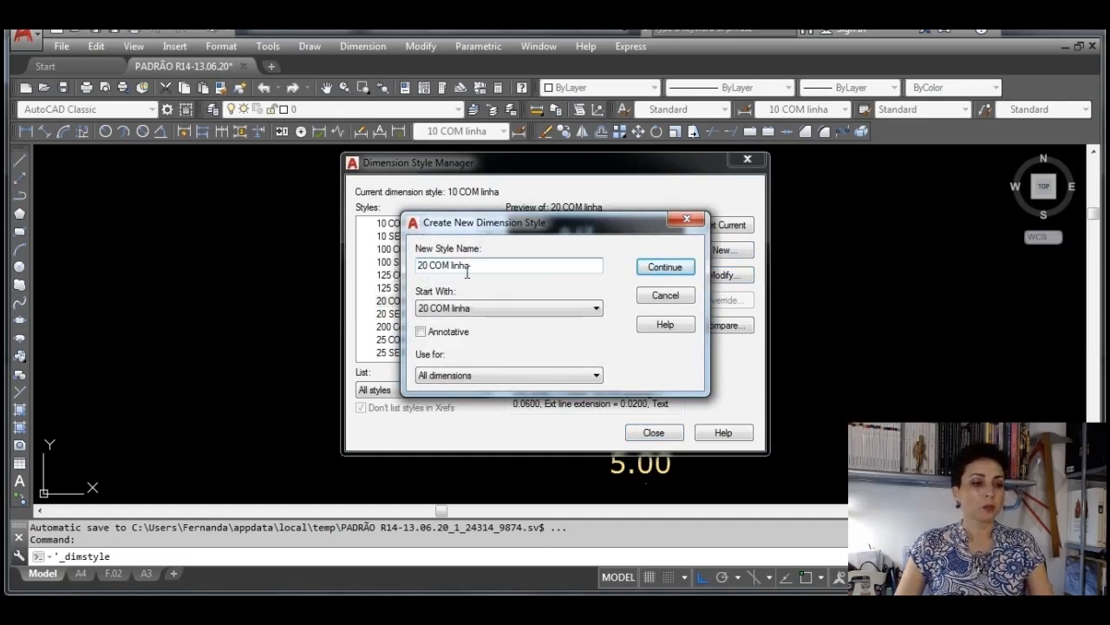
key(Delete)
key(Delete)
text(25)
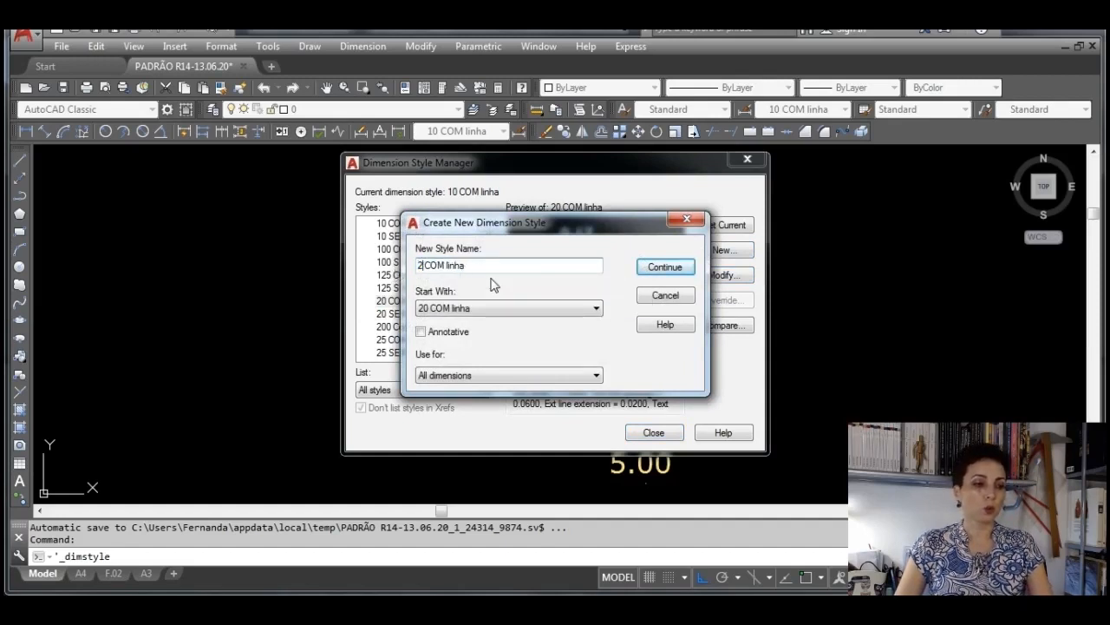
click(665, 295)
Open the existing 25 COM linha style, examine its lines, symbols and arrows, and text settings, and accept the style
click(402, 339)
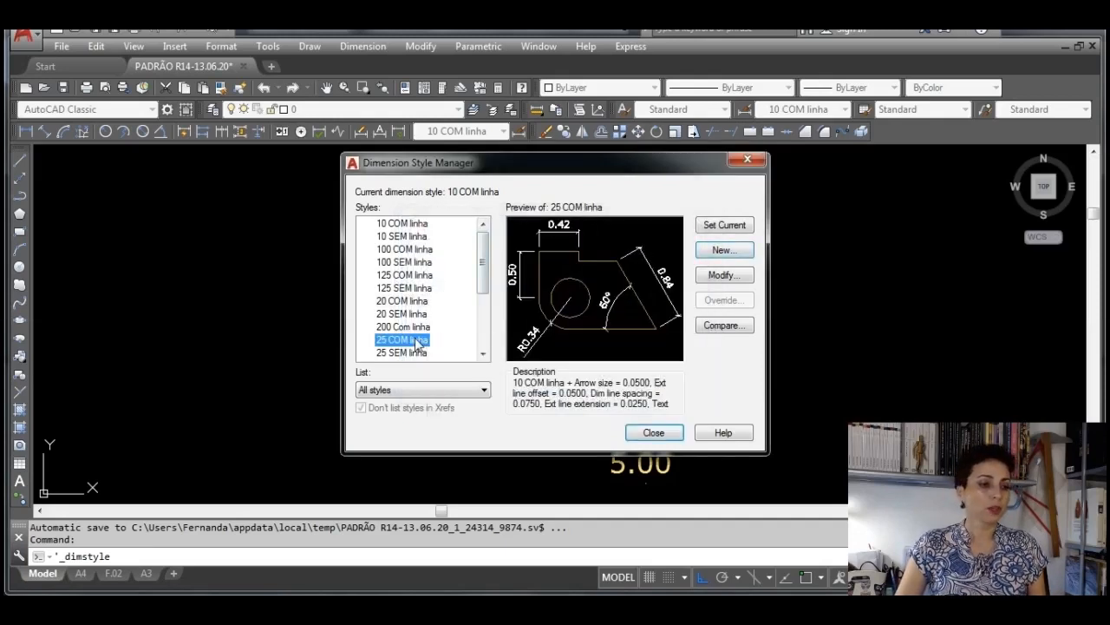
click(718, 275)
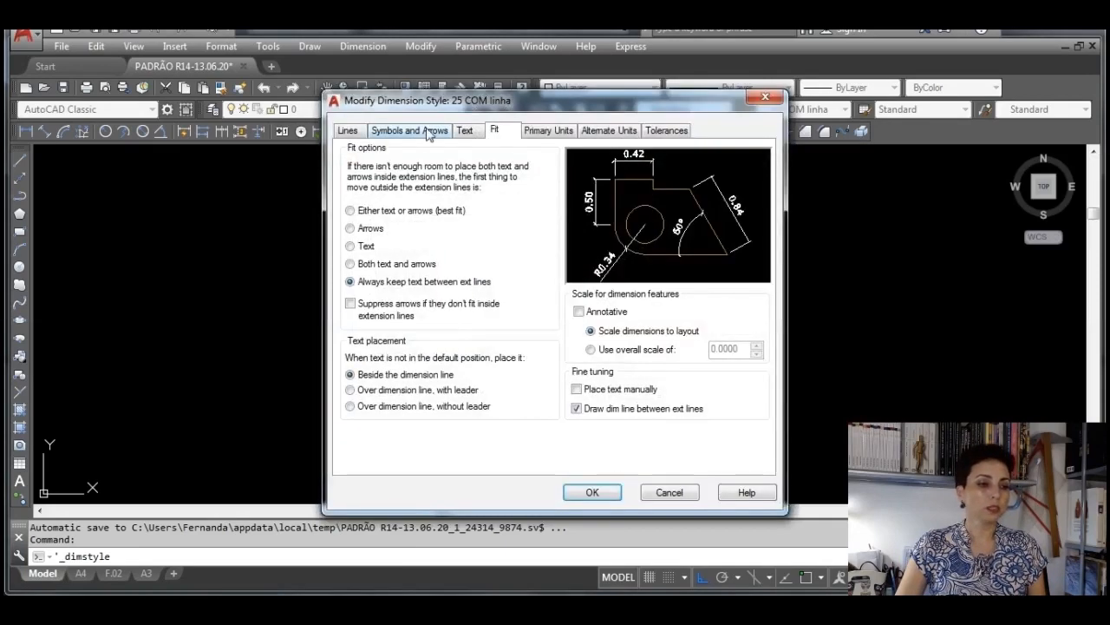
click(354, 132)
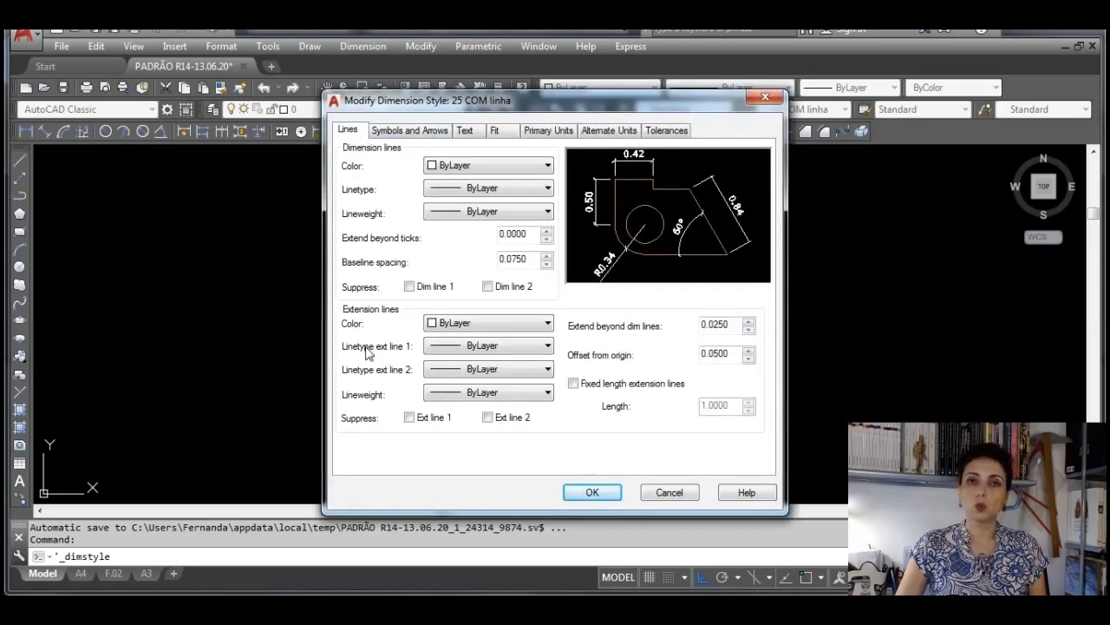
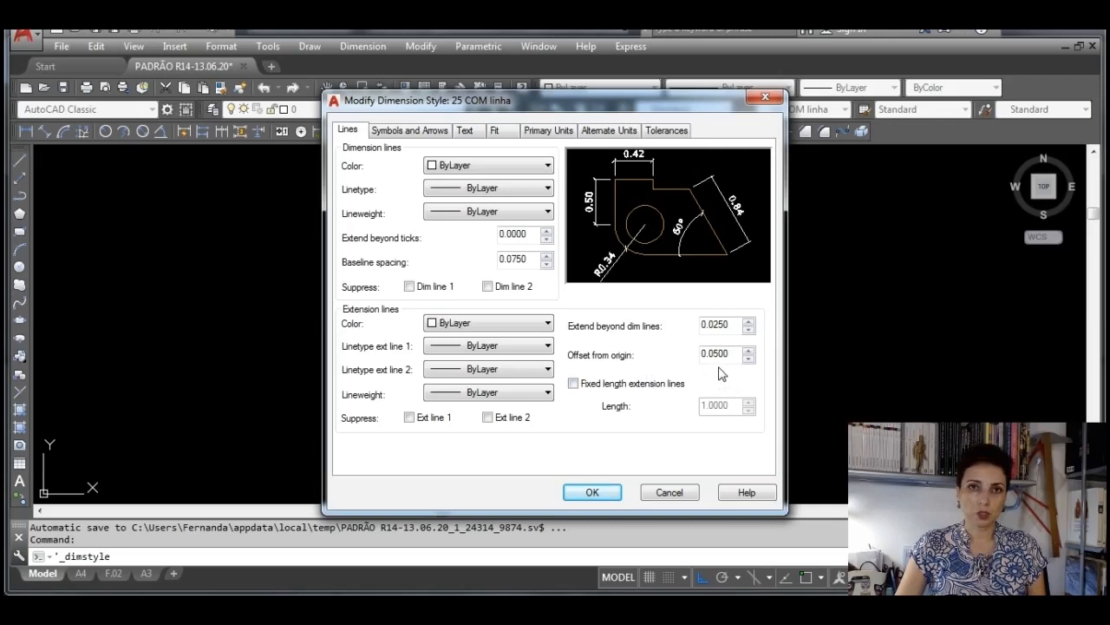
click(390, 133)
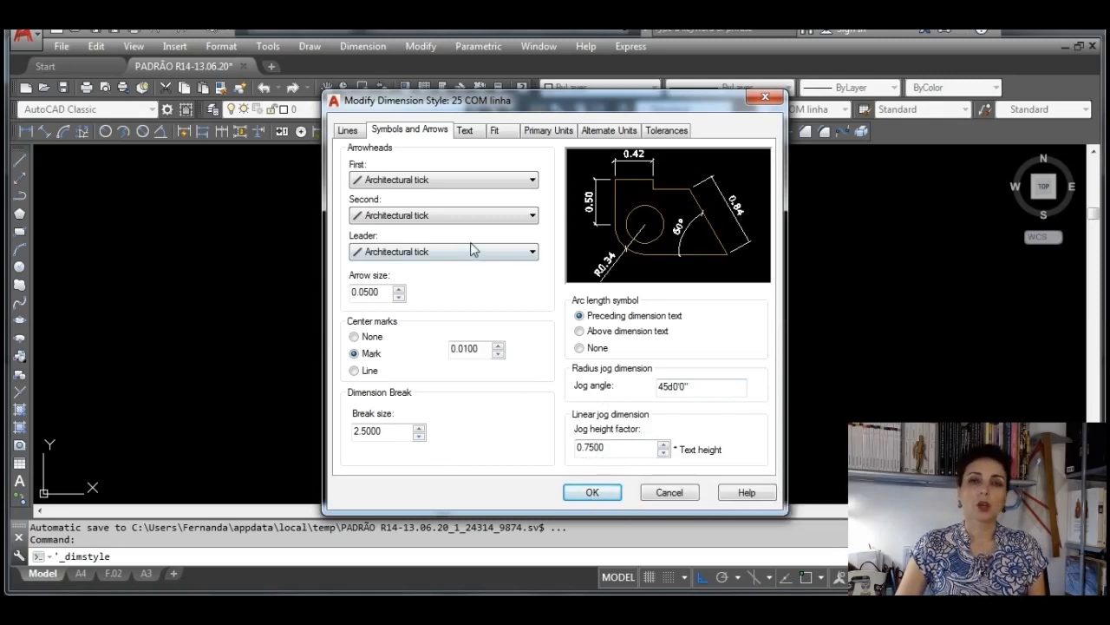
click(473, 132)
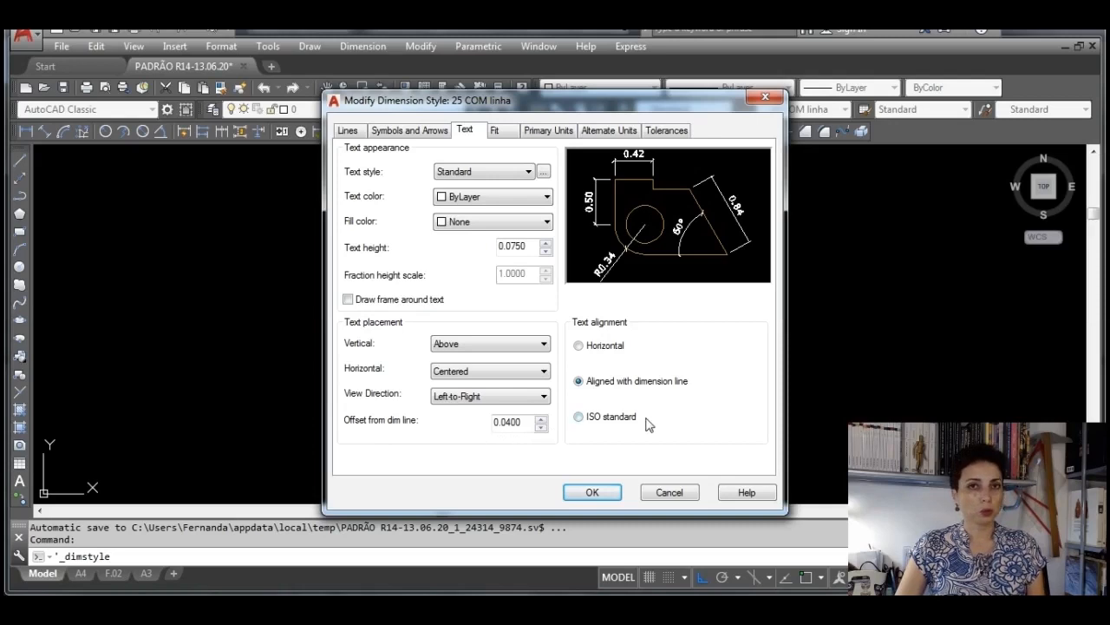
click(580, 495)
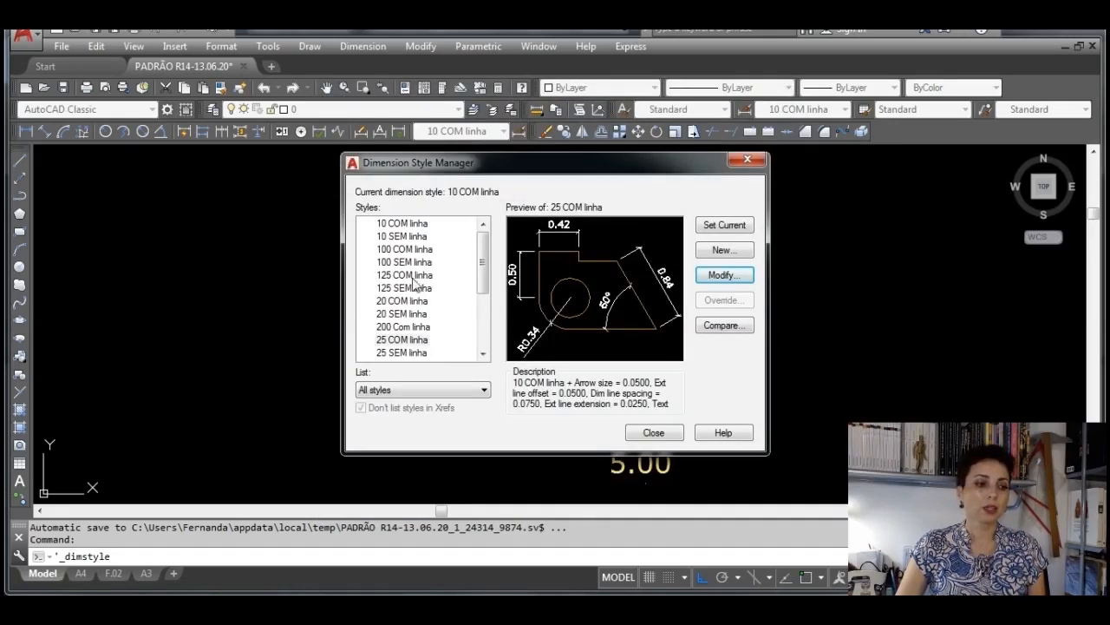
Start a new dimension style from 25 COM linha, name it 25 SEM linha, and cancel its creation
click(403, 342)
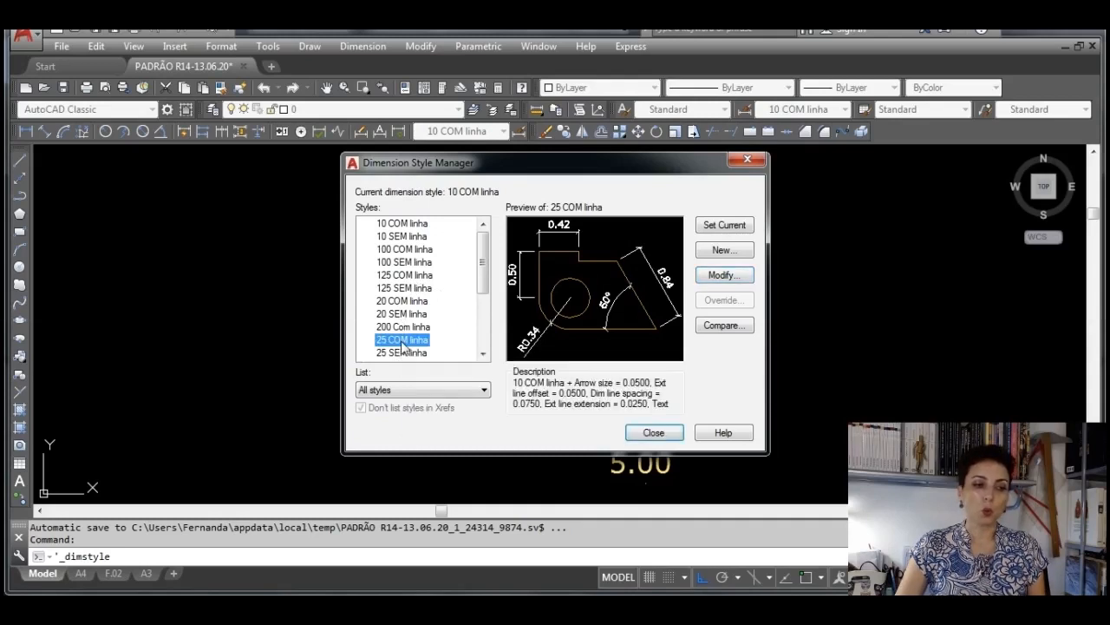
click(744, 251)
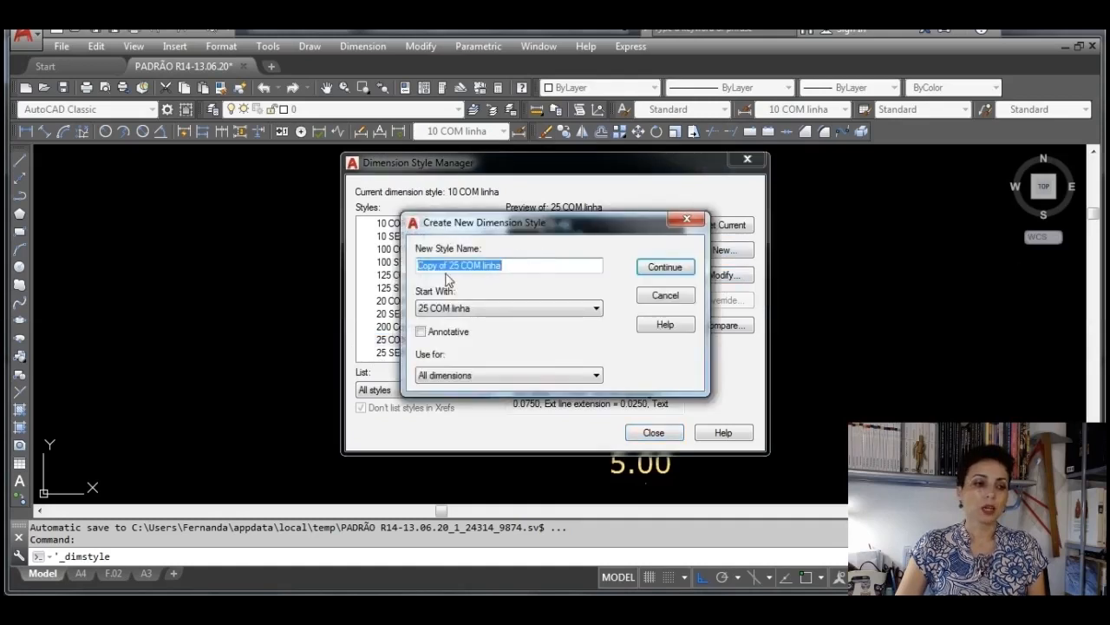
drag(452, 265, 391, 279)
key(Delete)
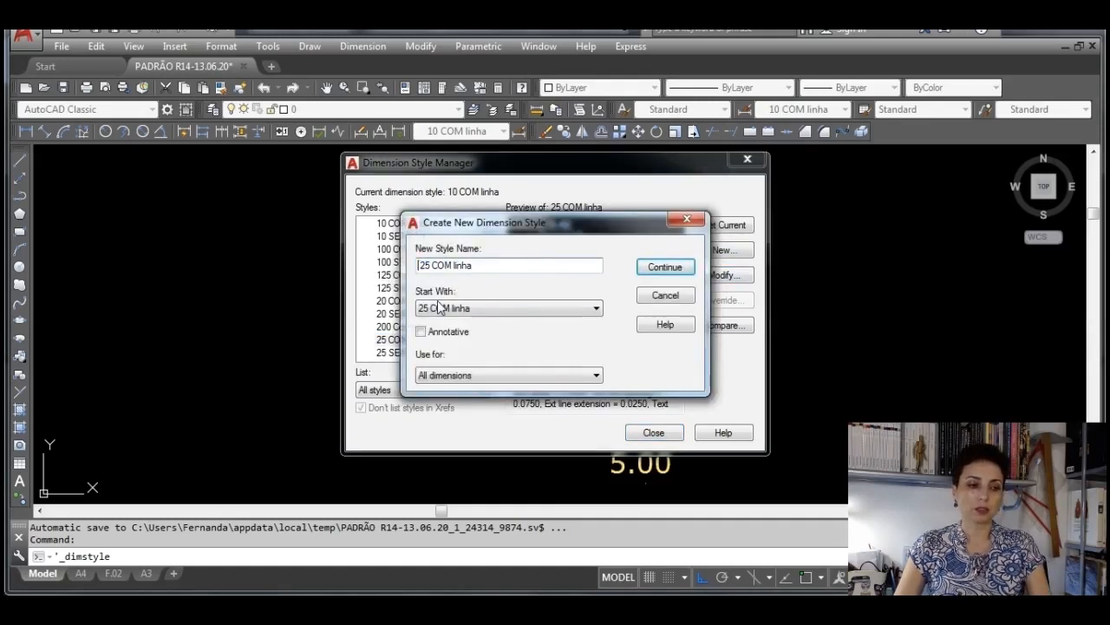
key(Delete)
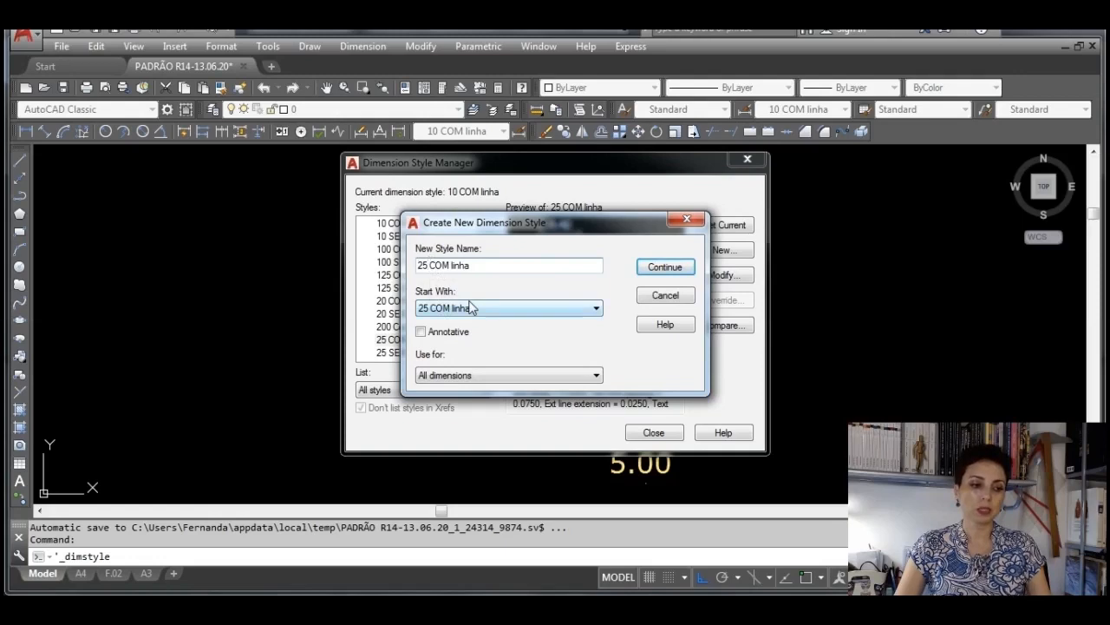
key(Right)
key(Right)
key(Right)
key(Delete)
key(Delete)
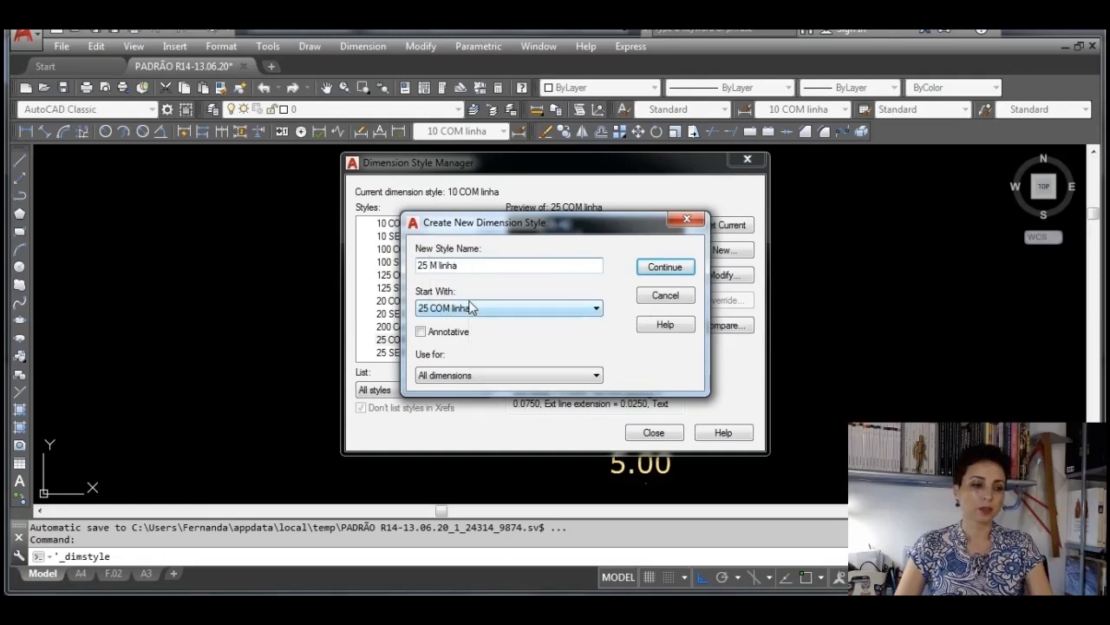
text(SE)
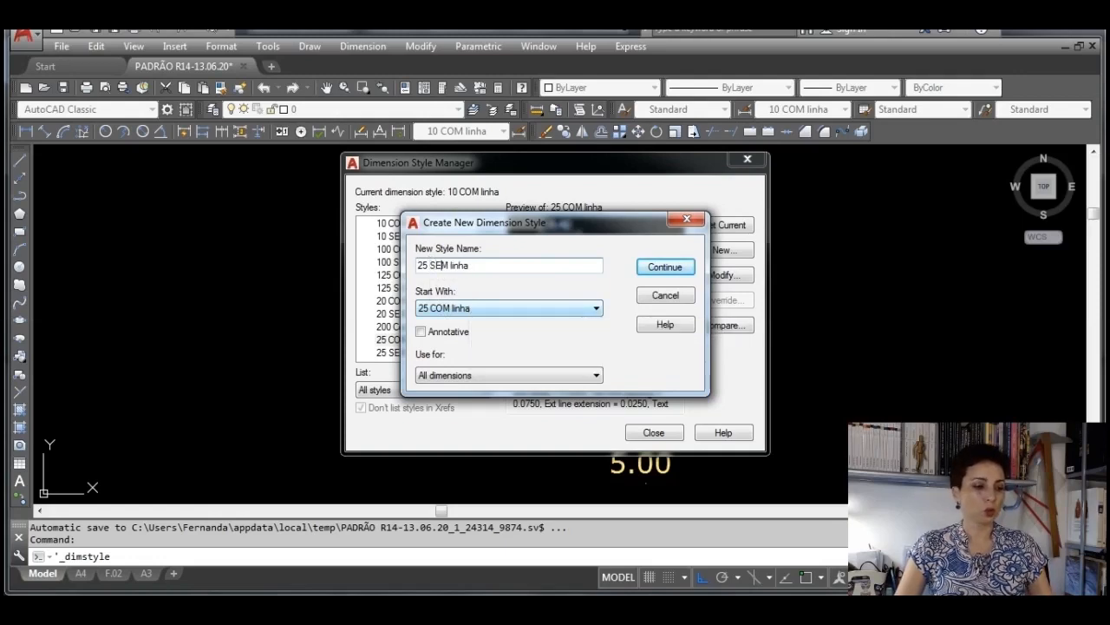
click(666, 295)
Open the existing 25 SEM linha style, examine its line suppression and fine-tuning fit settings, and accept the style
click(425, 353)
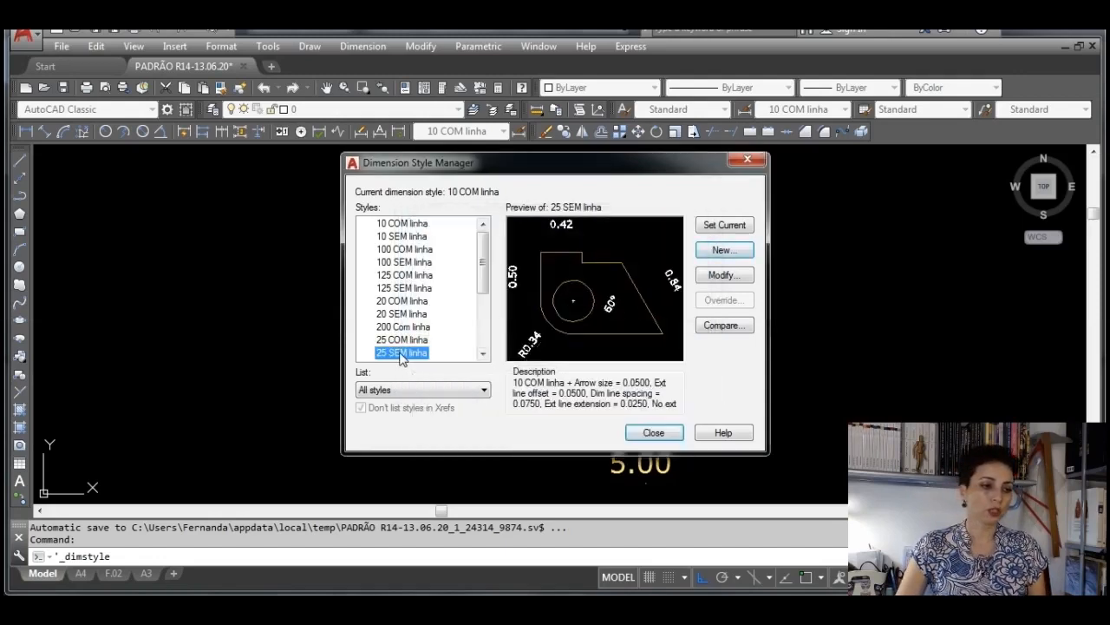
click(731, 279)
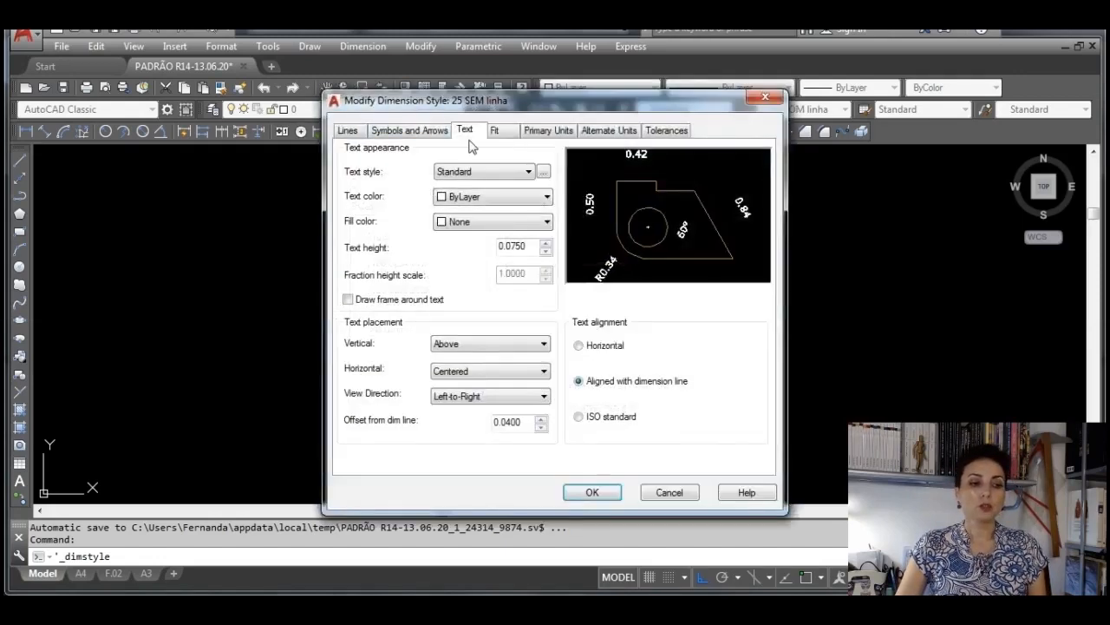
click(347, 131)
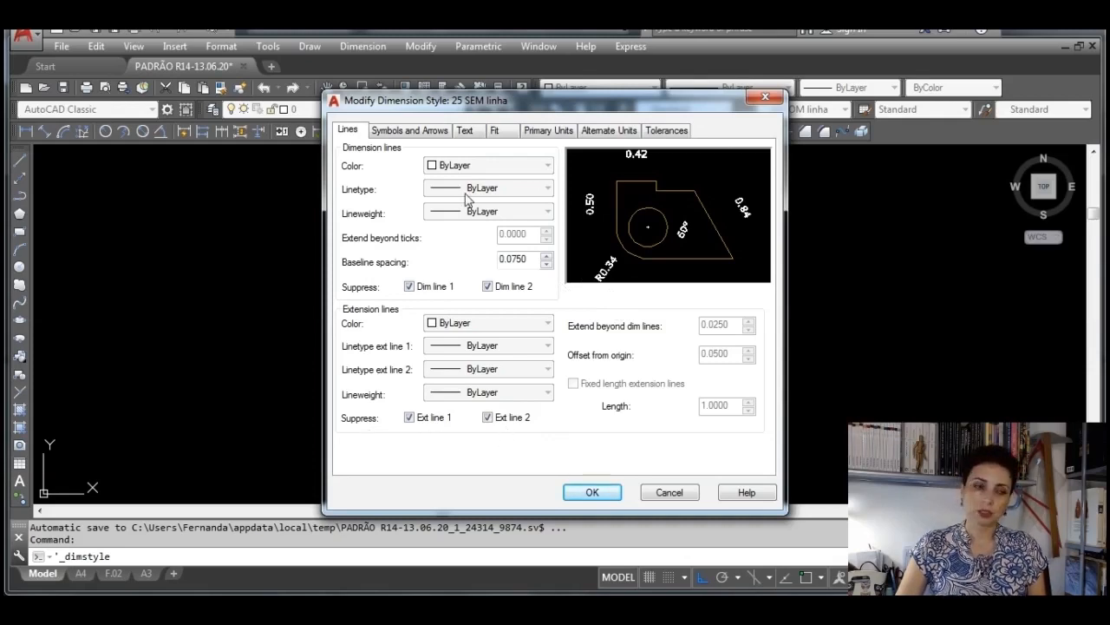
click(501, 137)
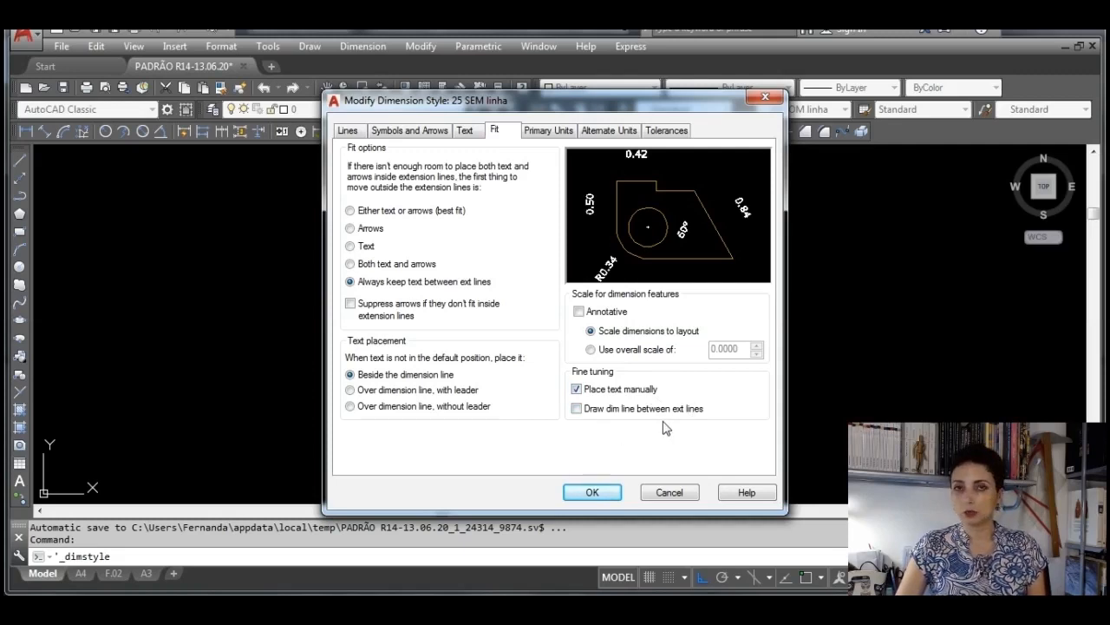
click(594, 492)
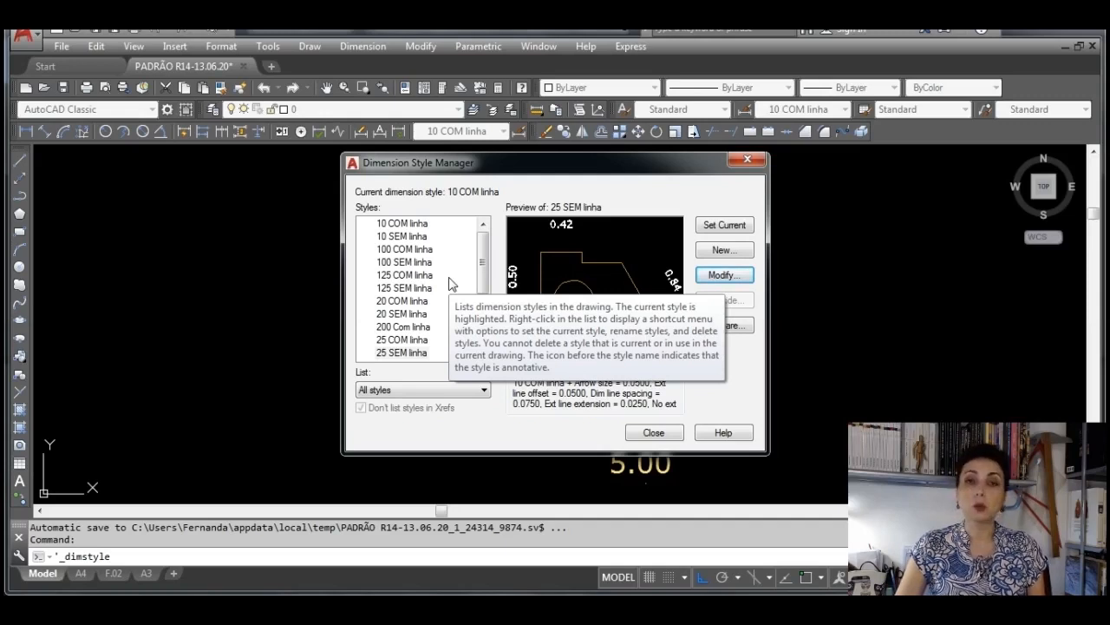
Start a new dimension style from 25 COM linha, name it 50 COM linha, and cancel its creation
click(403, 342)
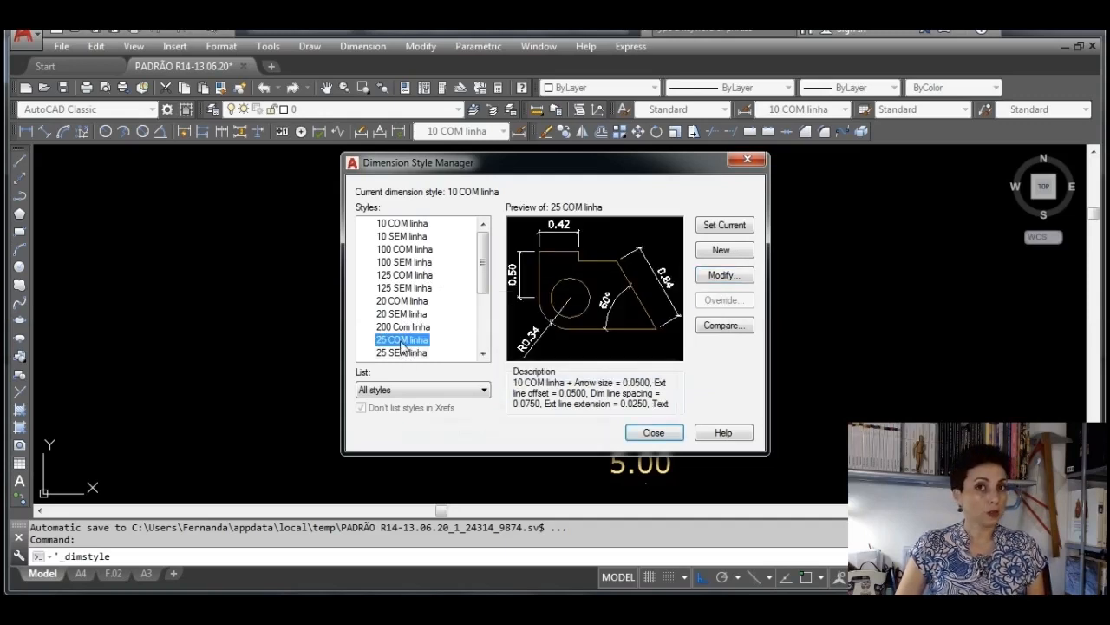
click(720, 253)
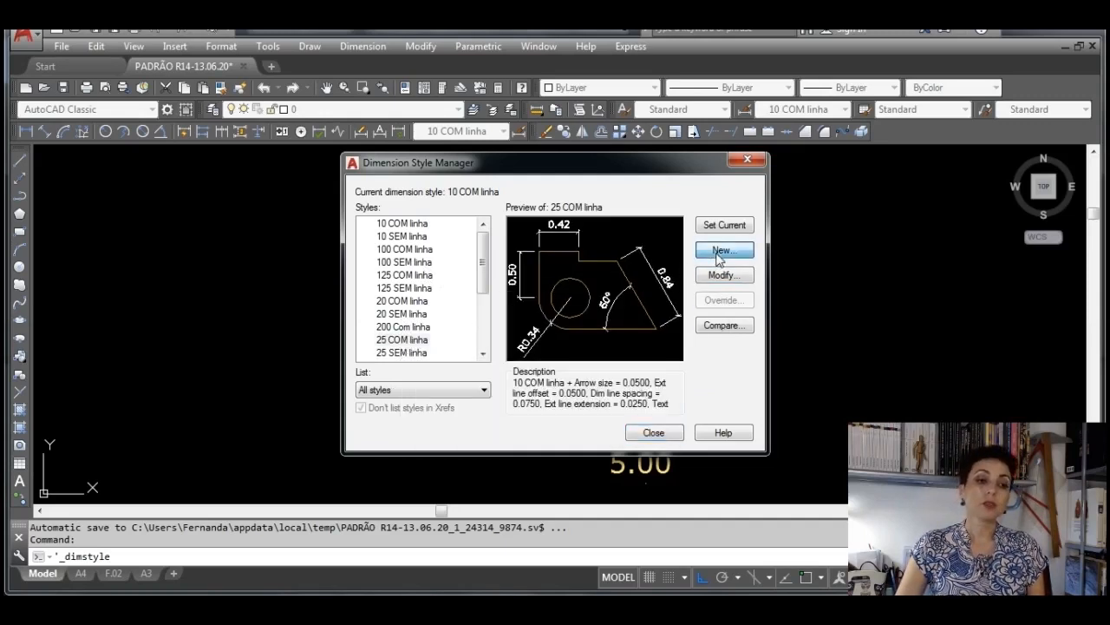
drag(457, 265, 396, 262)
key(BackSpace)
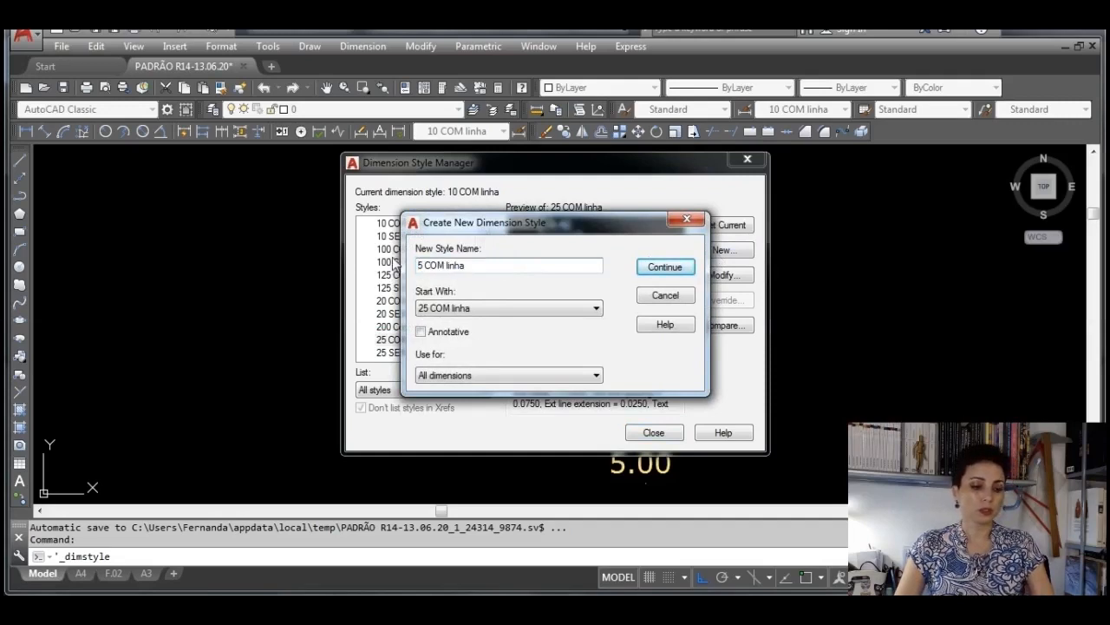
key(Right)
text(0)
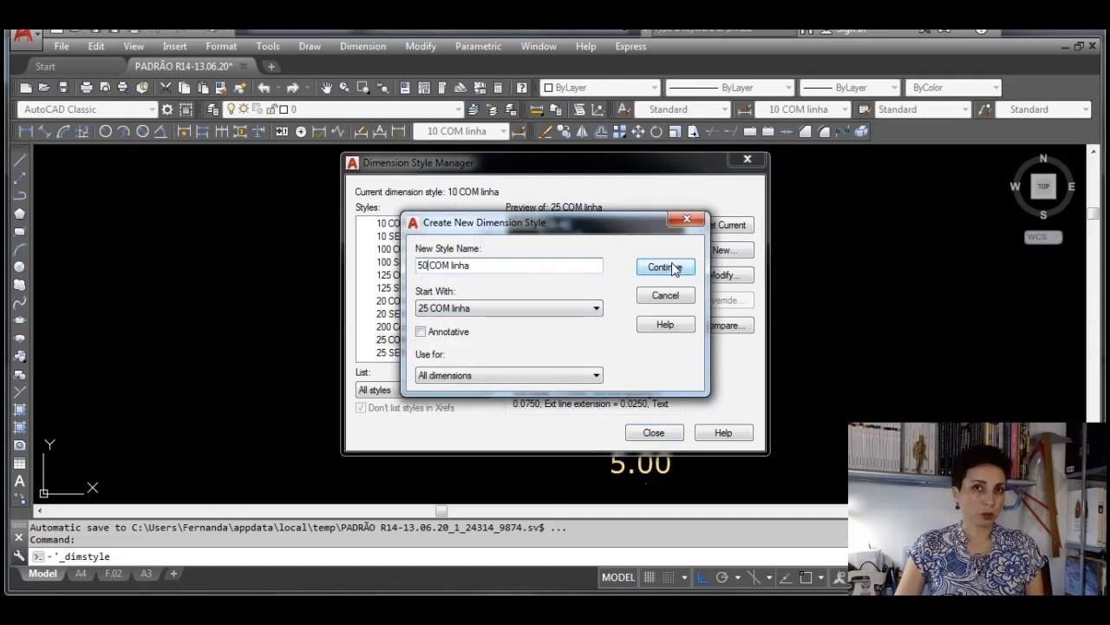
click(661, 297)
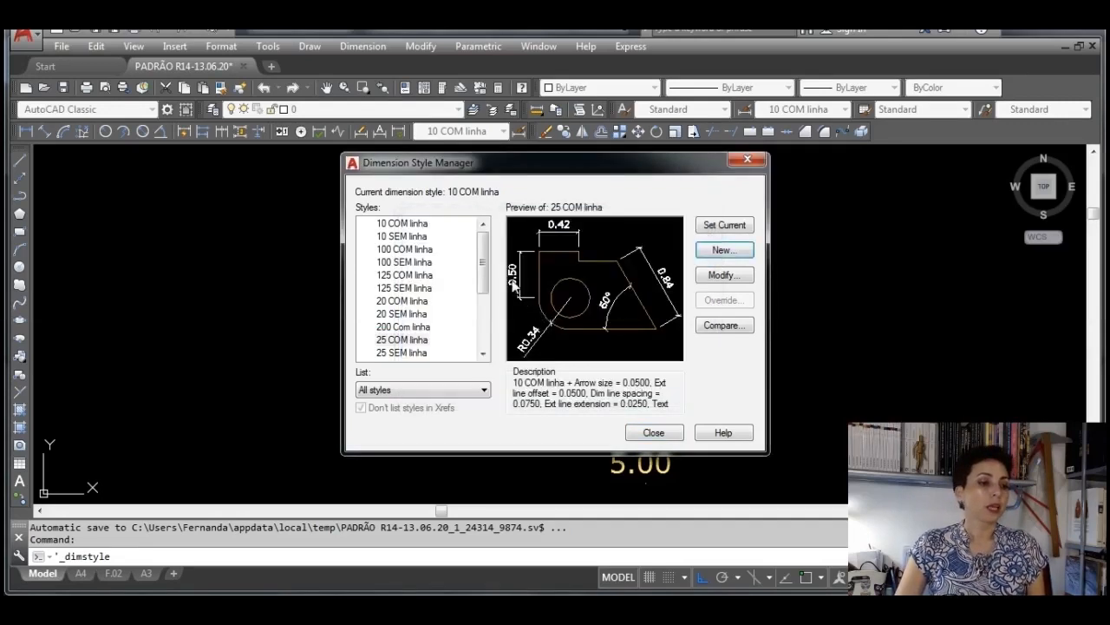
Open the existing 50 Com linha style, examine its lines, symbols and arrows, and text settings, and accept the style
drag(483, 284, 477, 321)
click(414, 301)
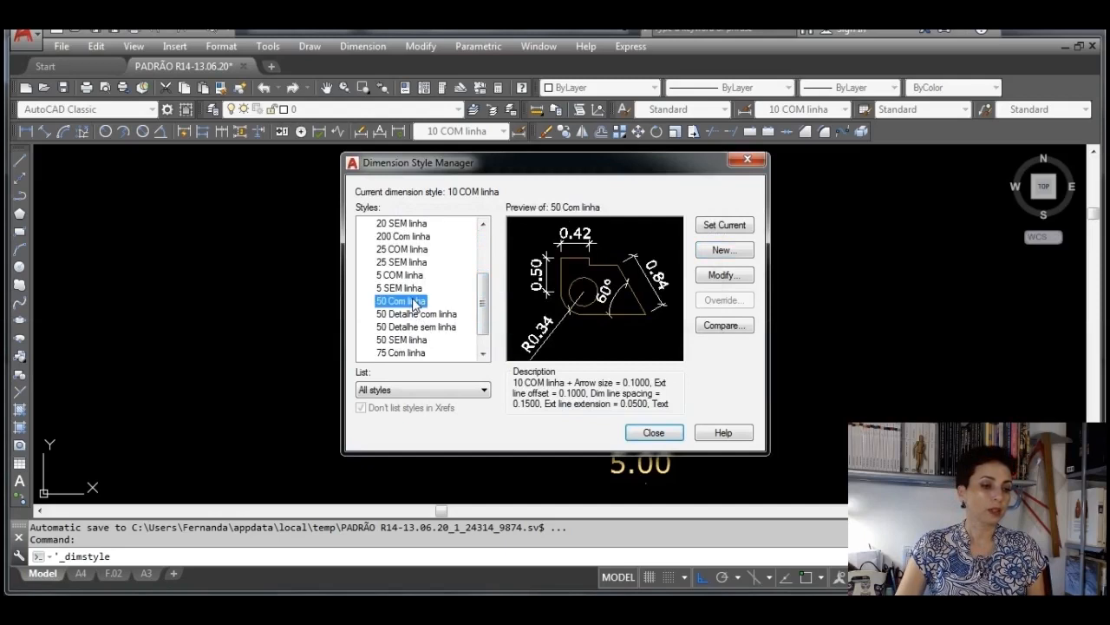
click(725, 275)
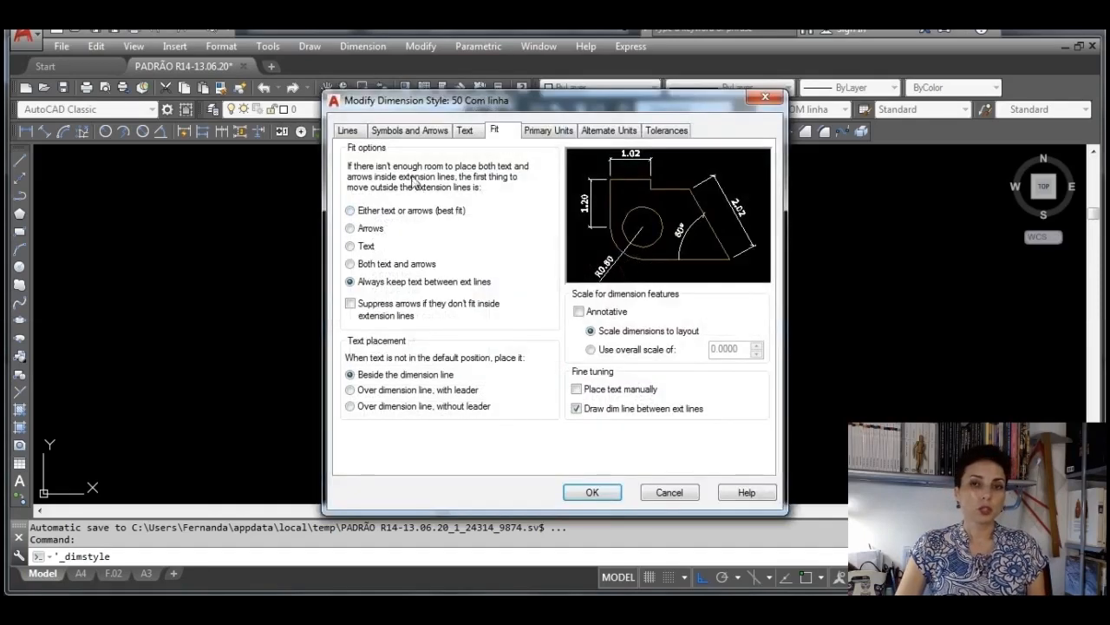
click(357, 132)
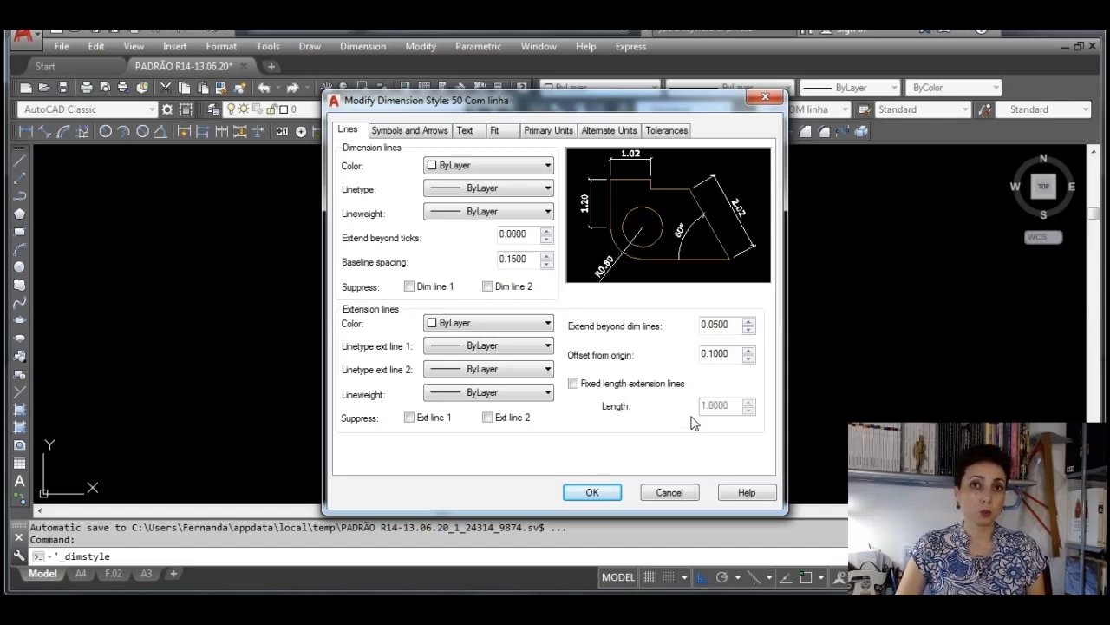
click(420, 131)
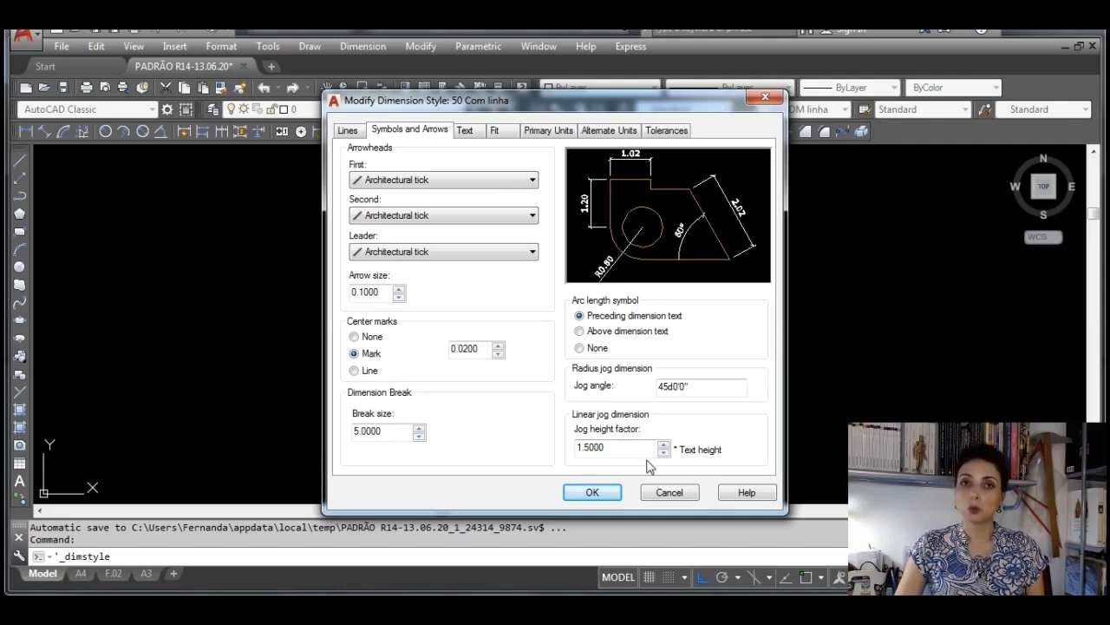
click(466, 130)
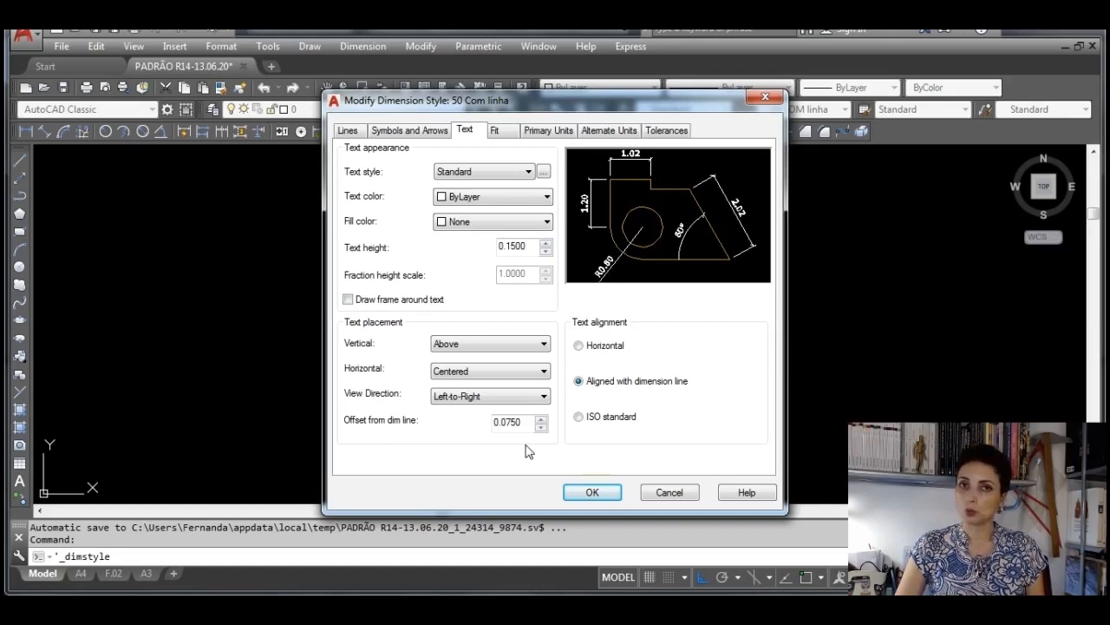
click(603, 498)
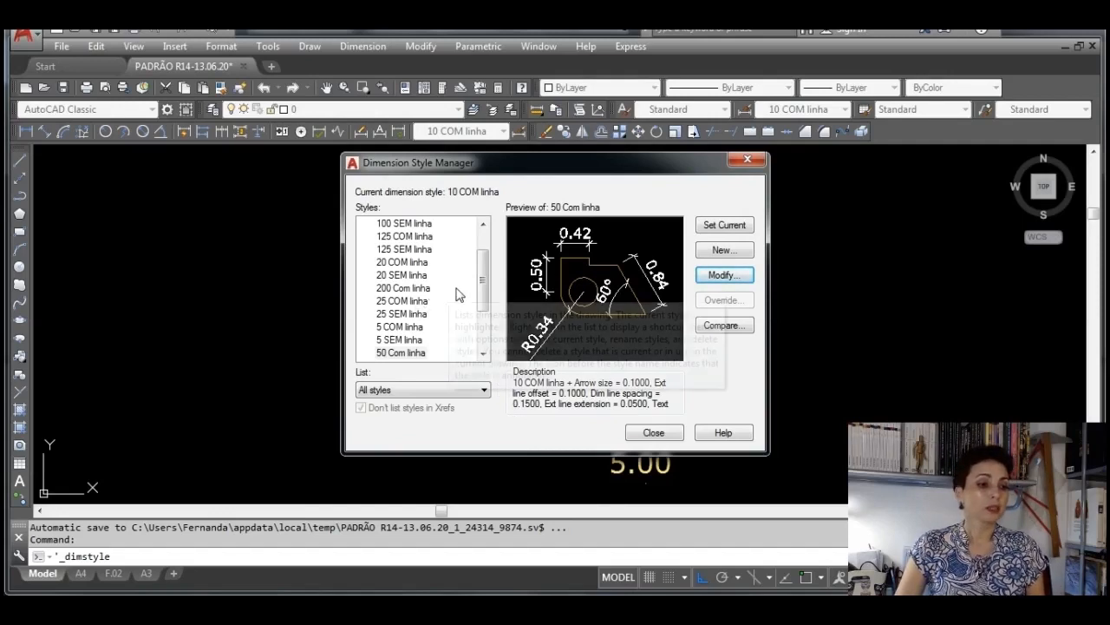
Start a new dimension style from 50 Com linha, name it 50 SEM linha, and cancel its creation
click(414, 353)
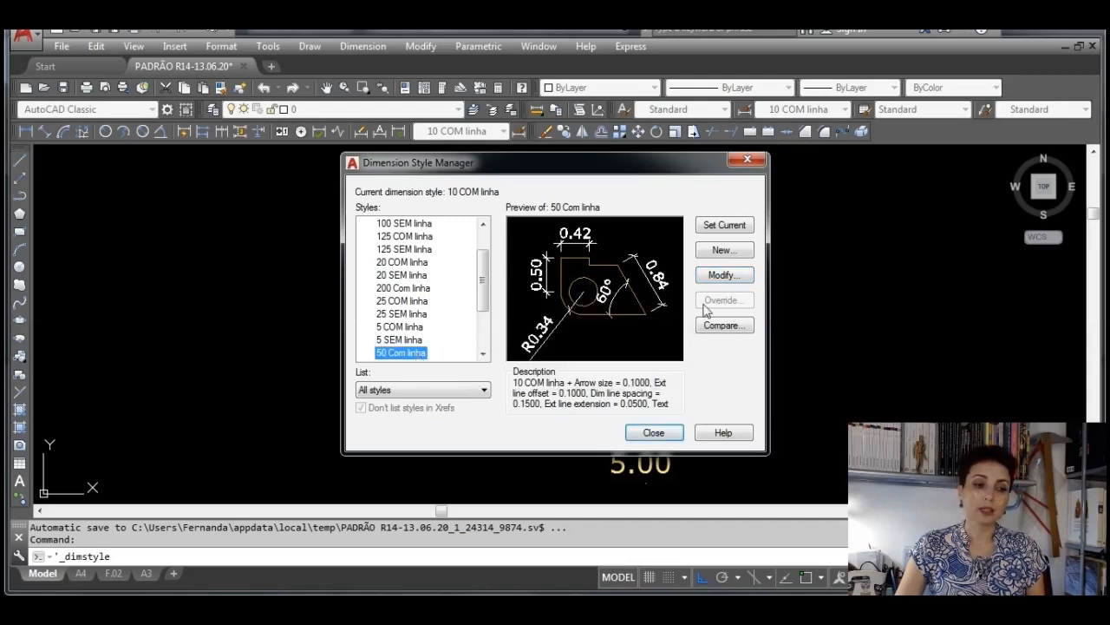
click(722, 251)
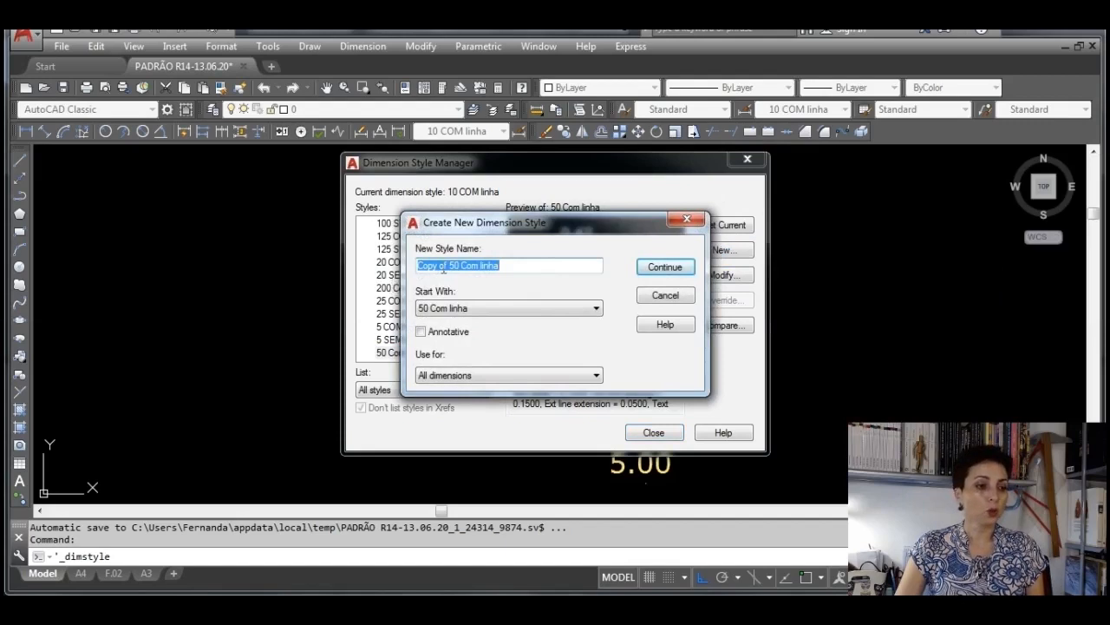
drag(448, 268, 413, 268)
key(BackSpace)
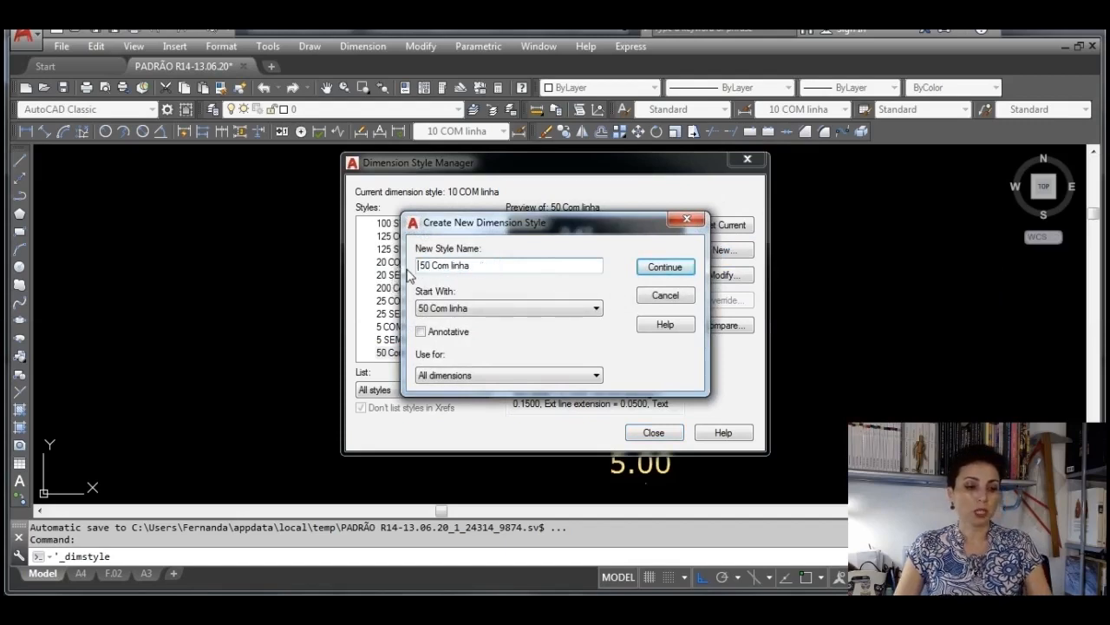
click(431, 265)
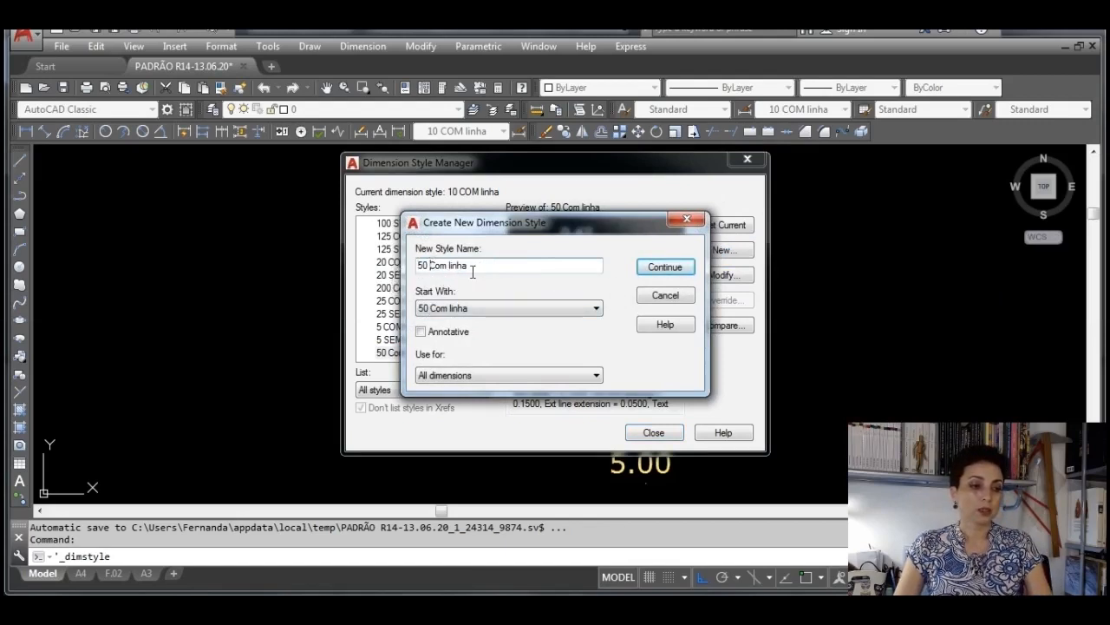
key(Delete)
key(Delete)
key(Delete)
text(SEM)
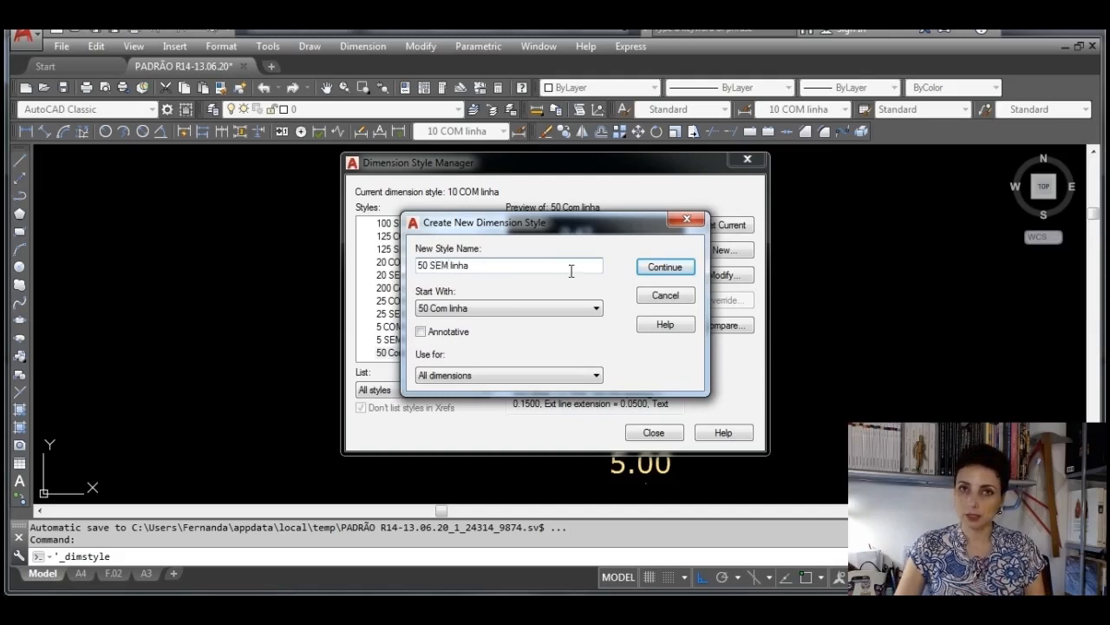
click(667, 296)
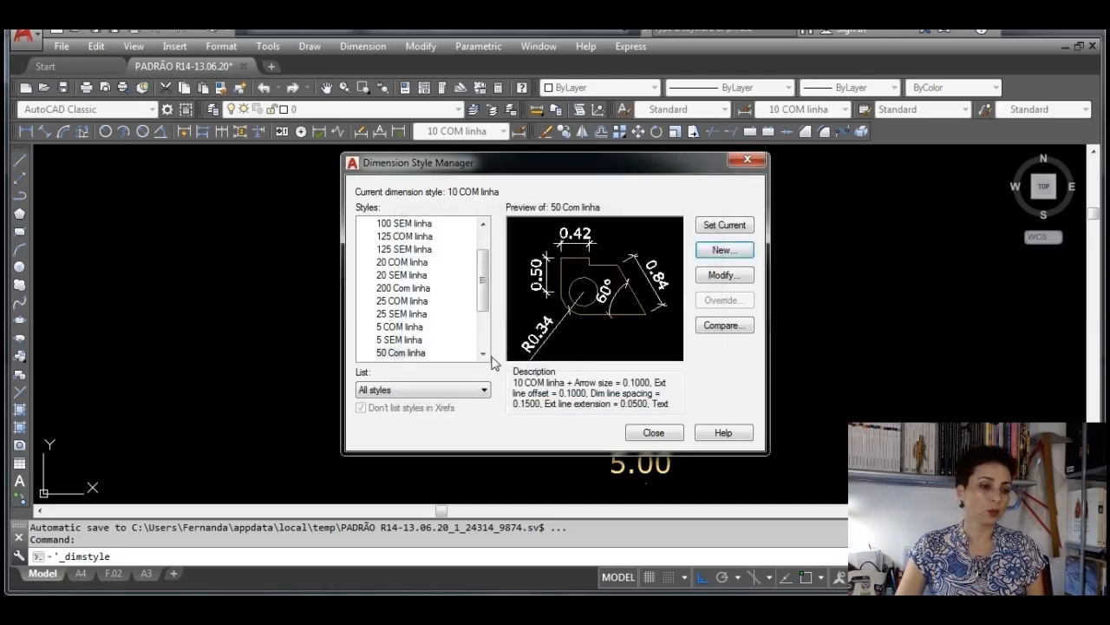
Open the existing 50 SEM linha style, examine its line suppression and fine-tuning fit settings, and accept the style
click(483, 353)
click(483, 353)
click(406, 314)
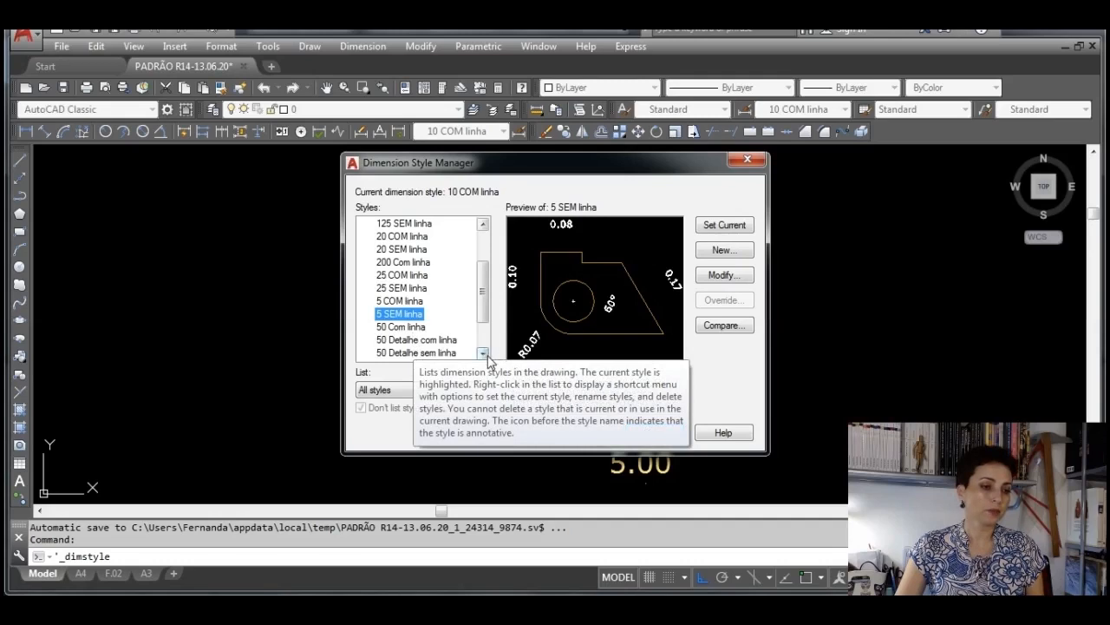
scroll(486, 350, down, 1)
click(418, 327)
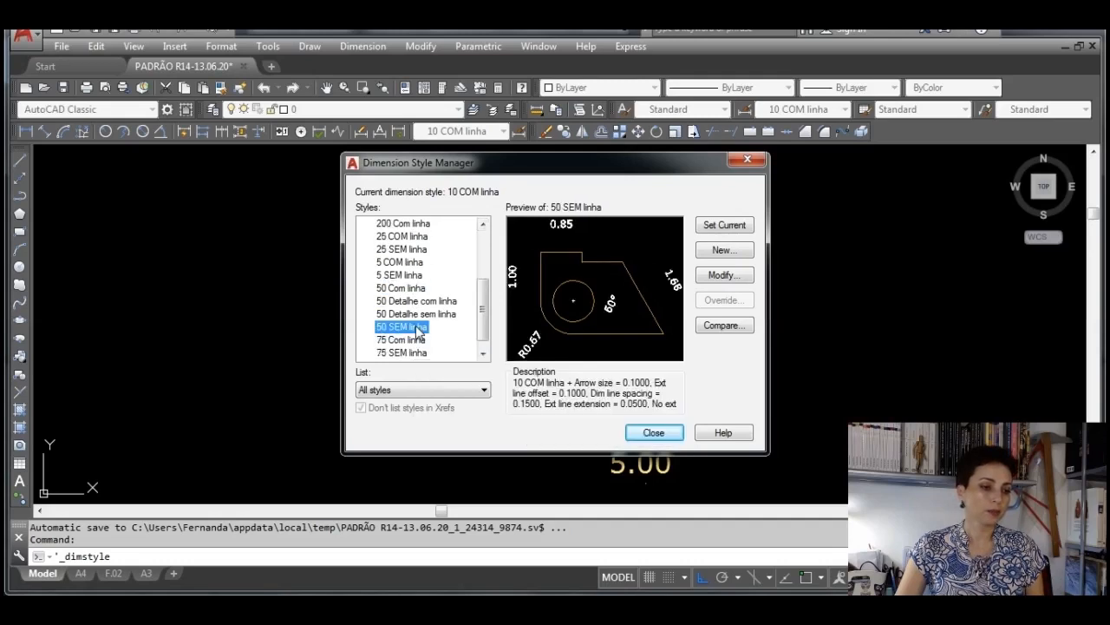
click(722, 275)
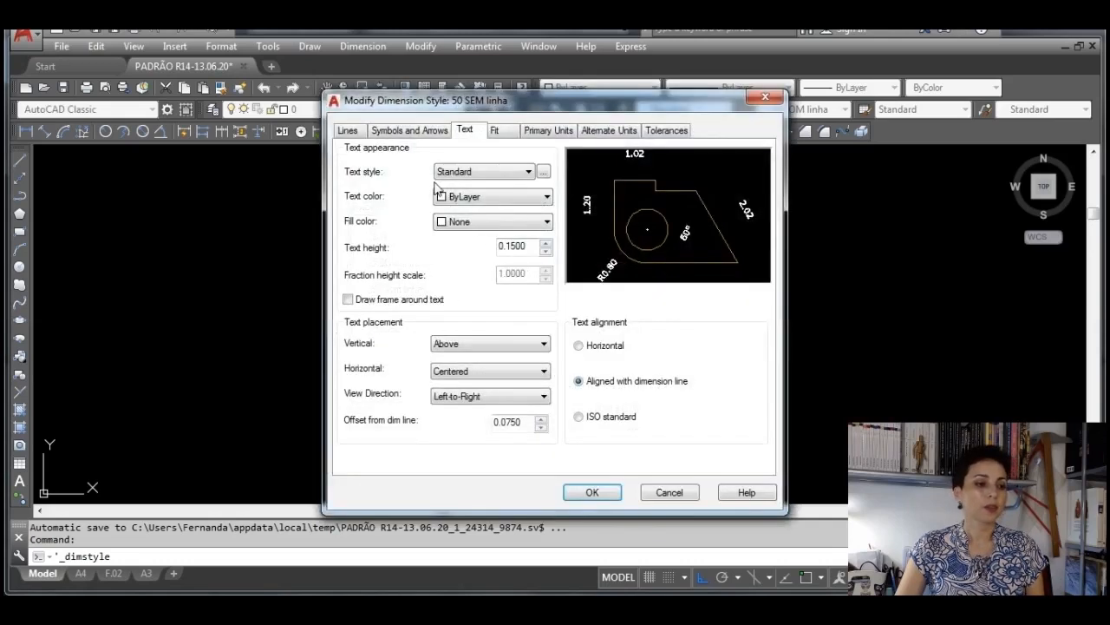
click(352, 132)
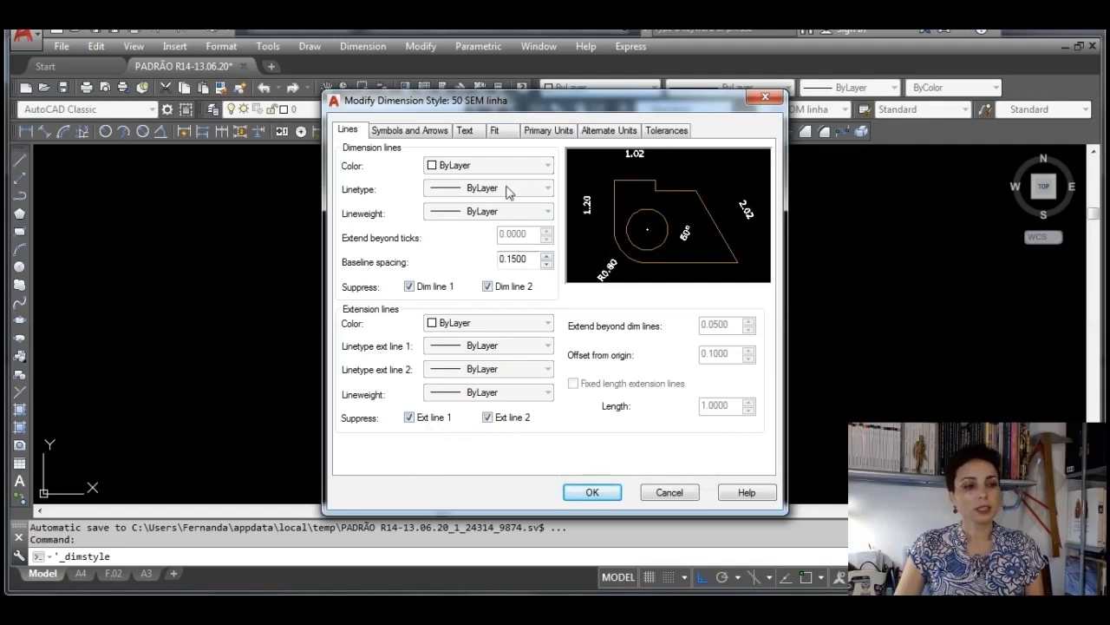
click(506, 134)
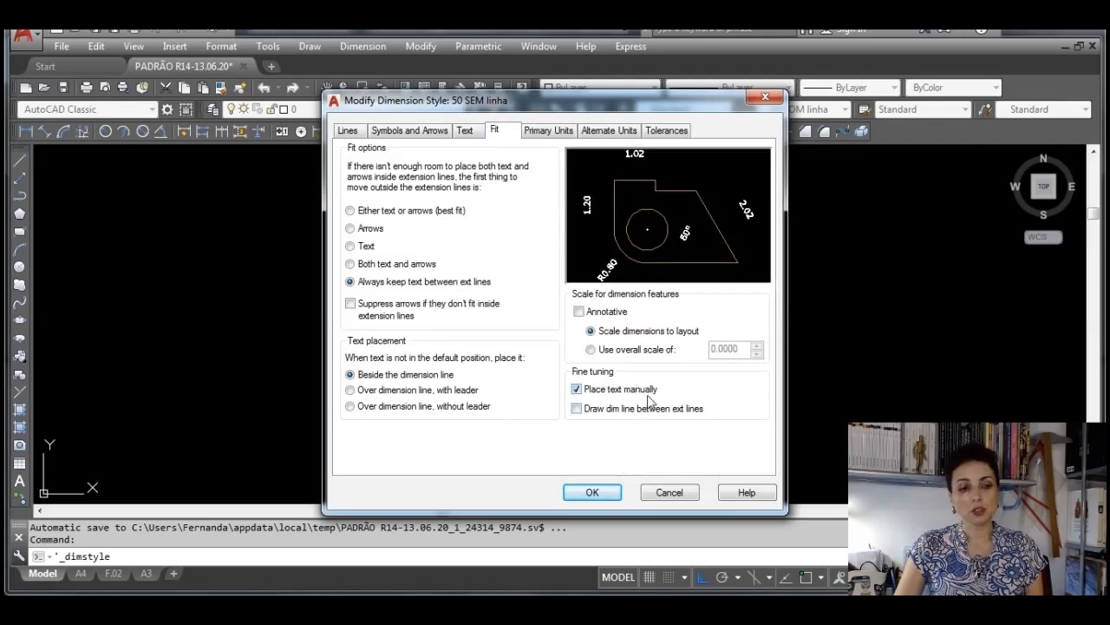
mouse_move(643, 397)
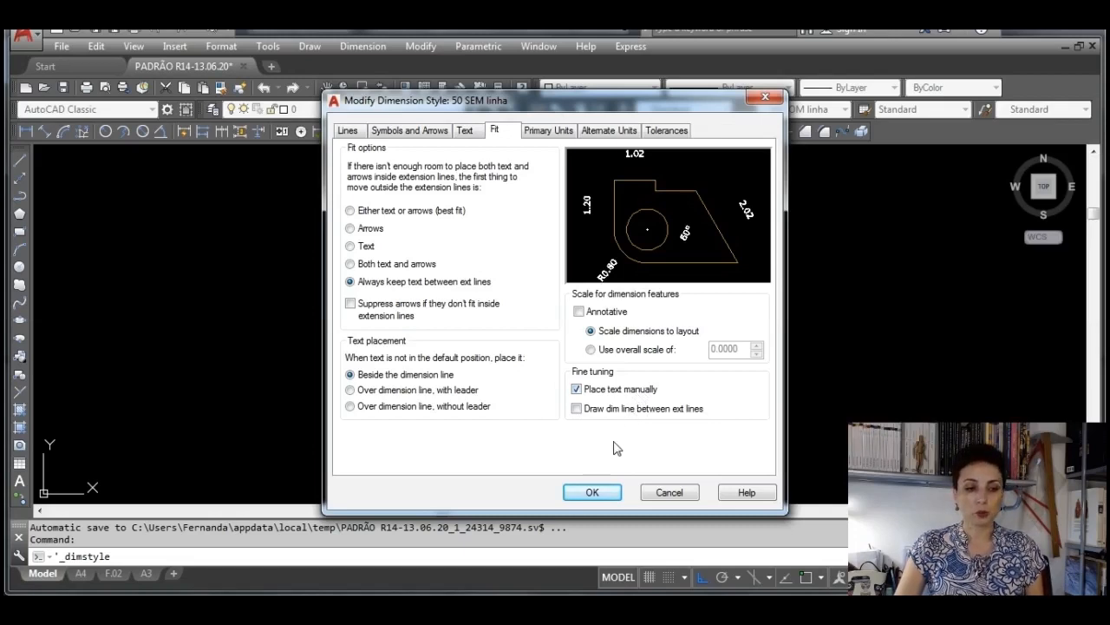
click(588, 501)
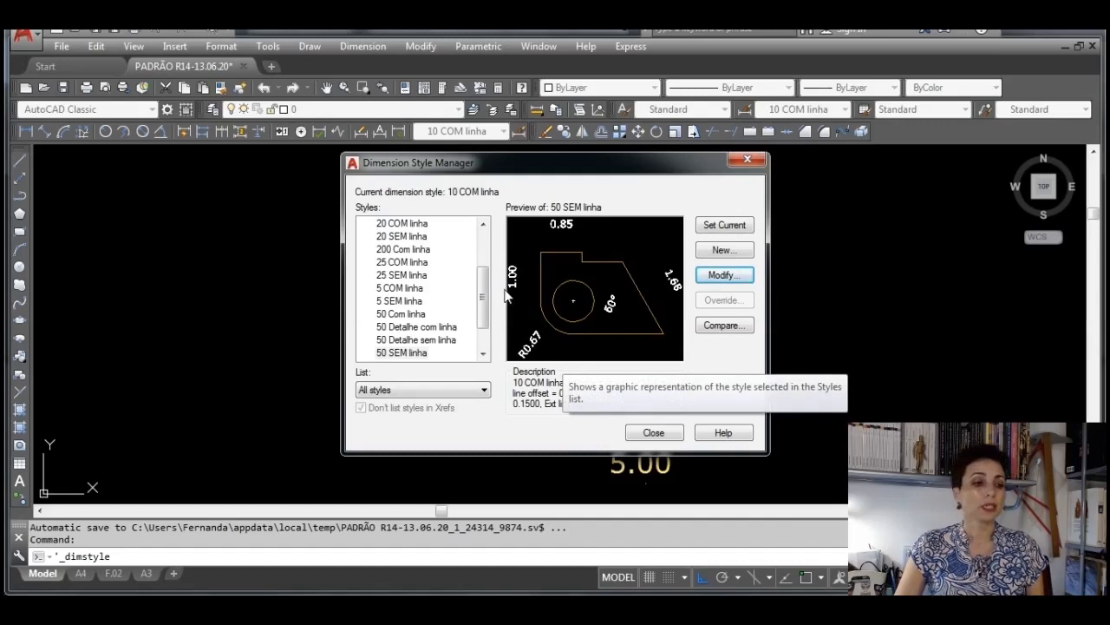
Start a new dimension style from 50 Com linha, name it 75 COM linha, and cancel its creation
click(417, 315)
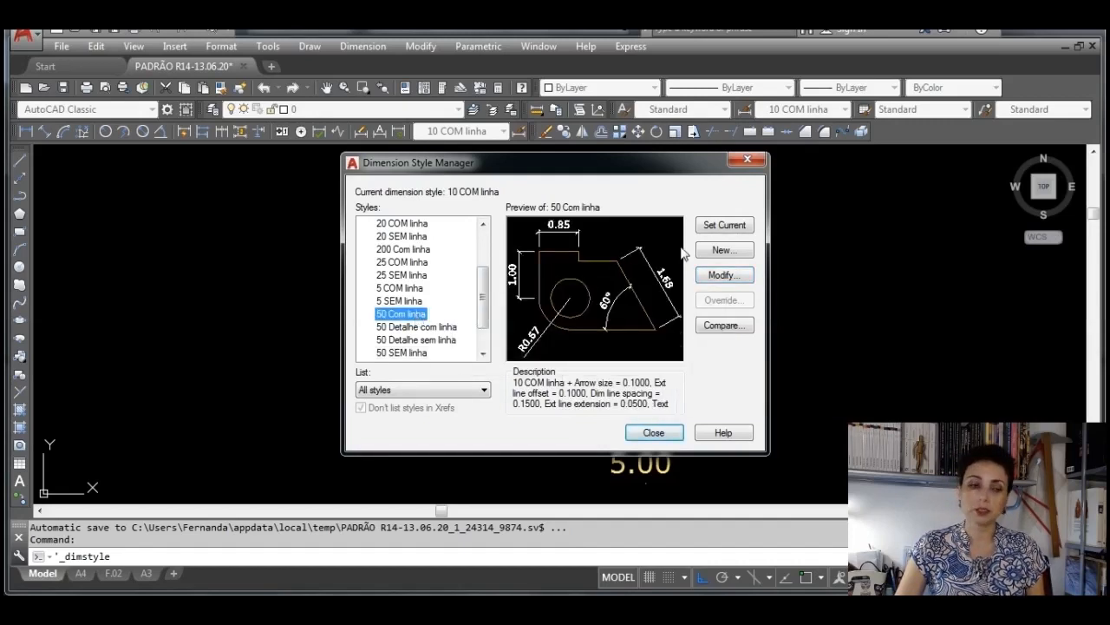
click(739, 254)
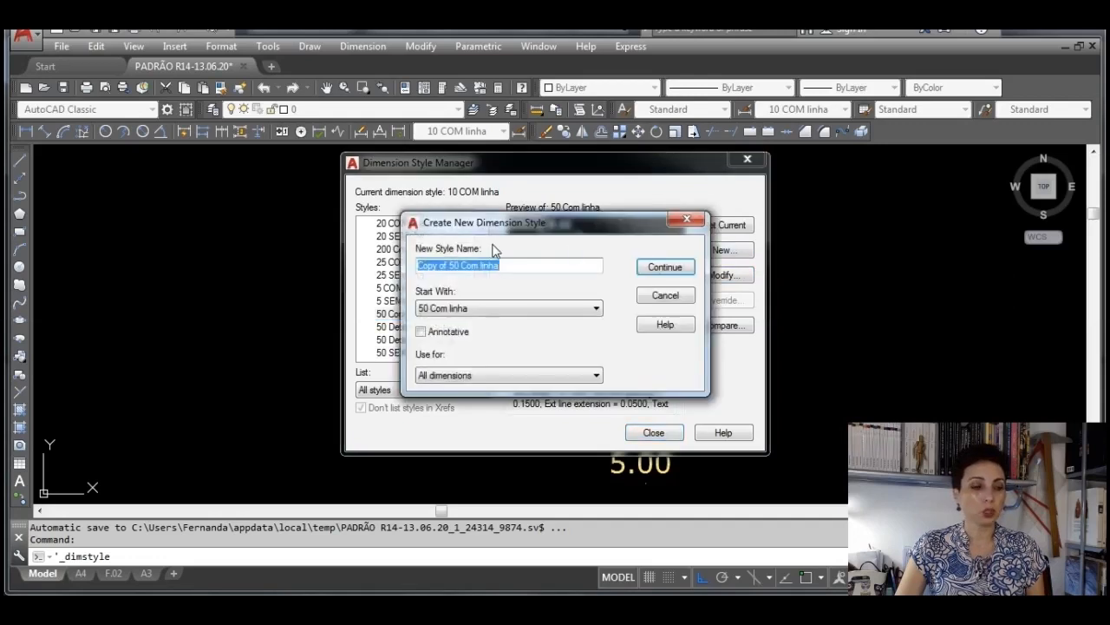
click(456, 265)
drag(456, 266, 404, 262)
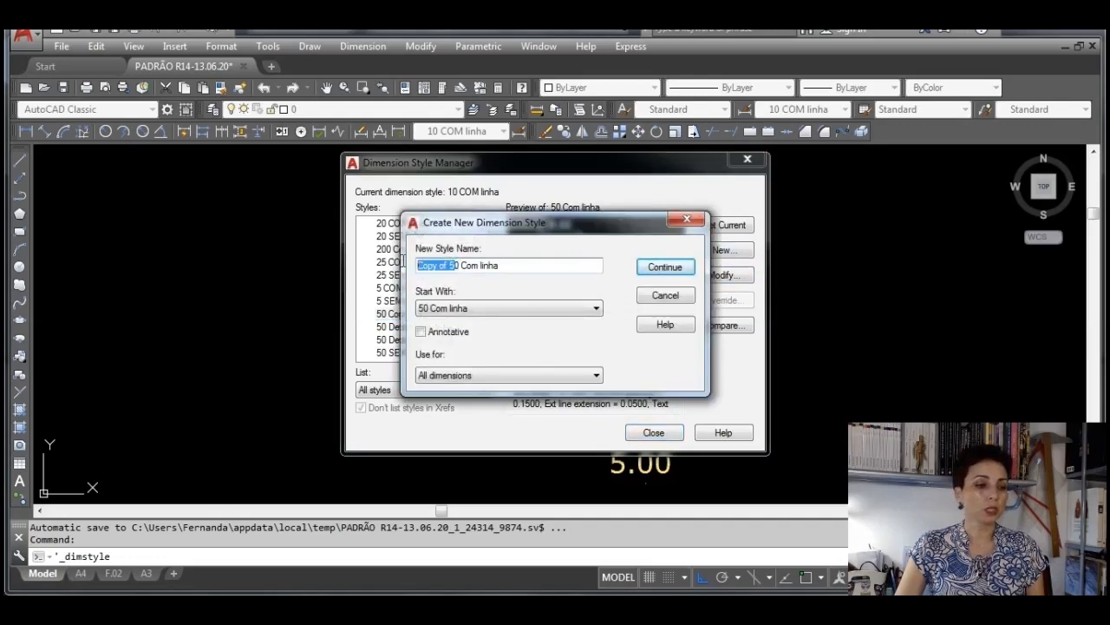
key(BackSpace)
text(75)
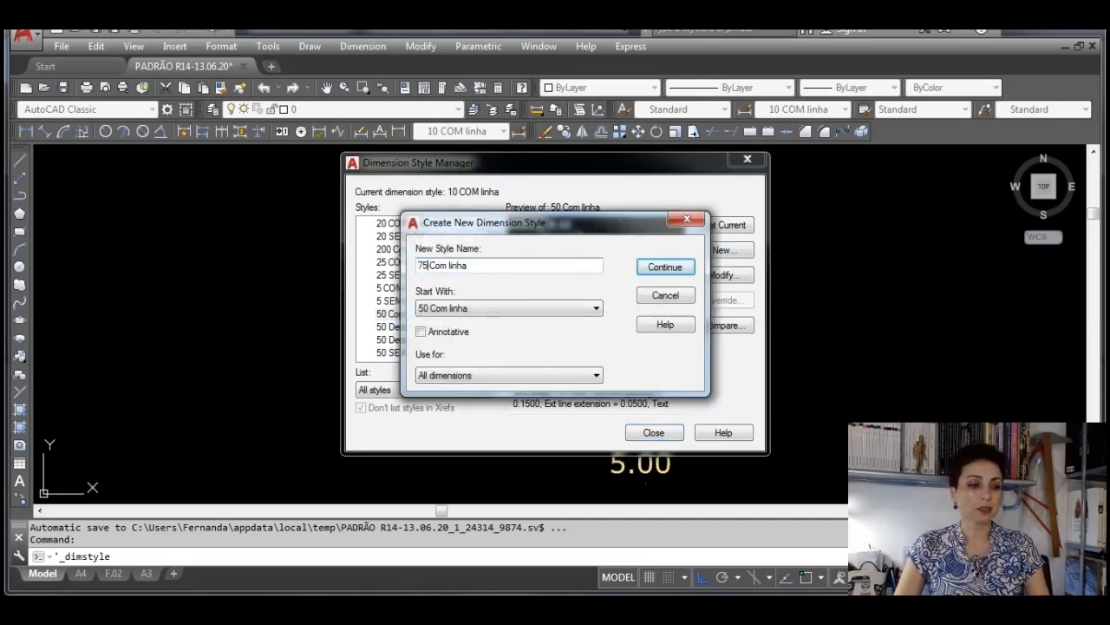
double_click(441, 266)
text(COM)
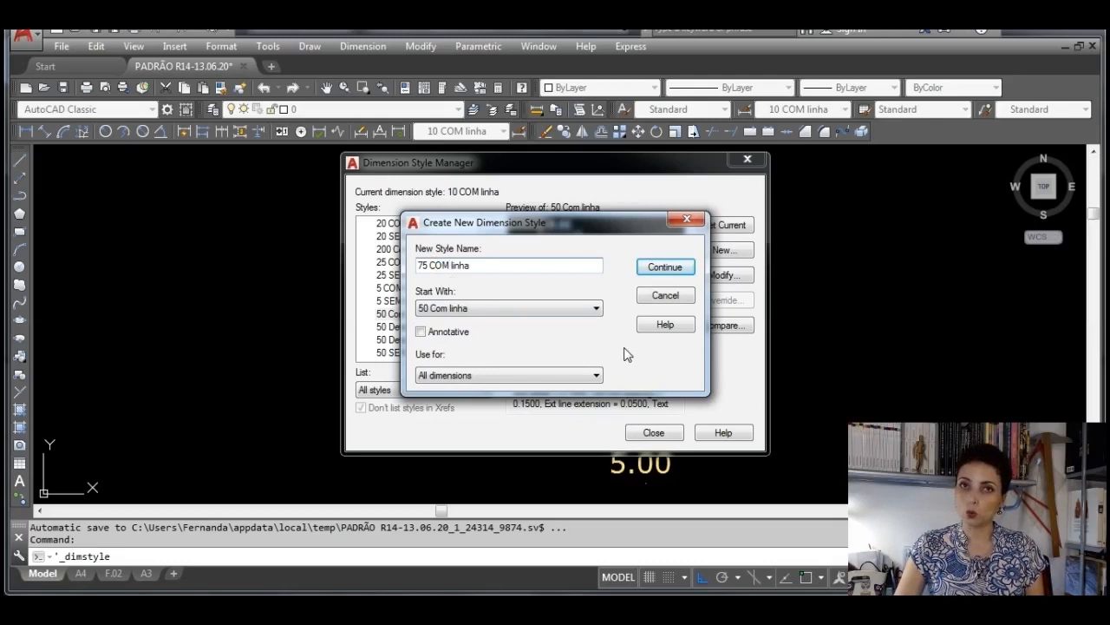
click(684, 299)
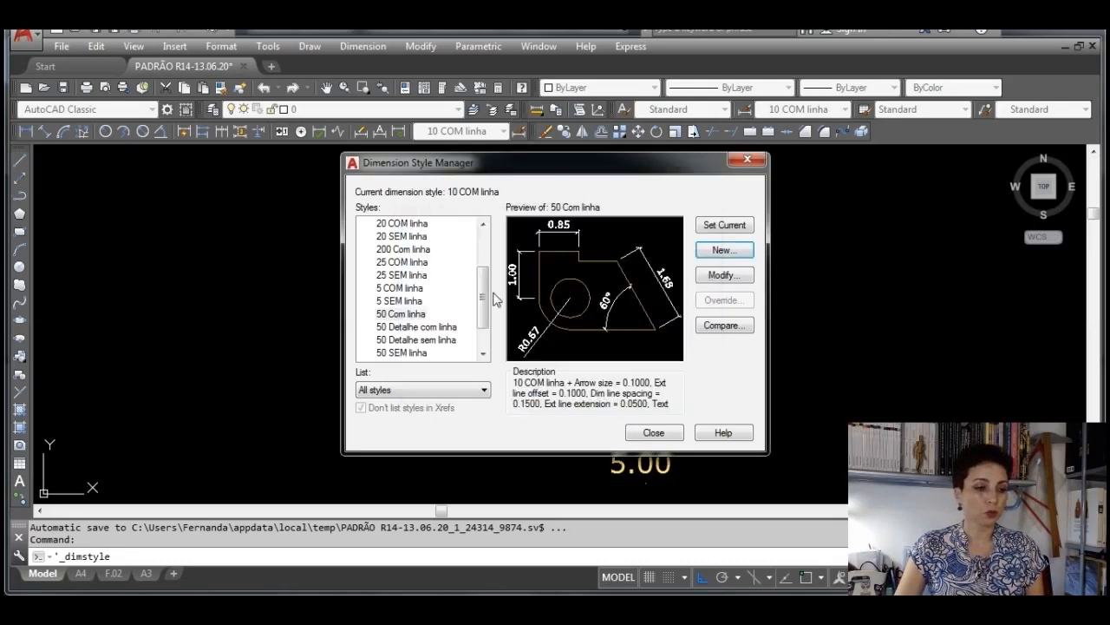
Open the existing 75 Com linha style, examine its lines, symbols and arrows, and text settings, and accept the style
scroll(486, 310, down, 1)
click(393, 327)
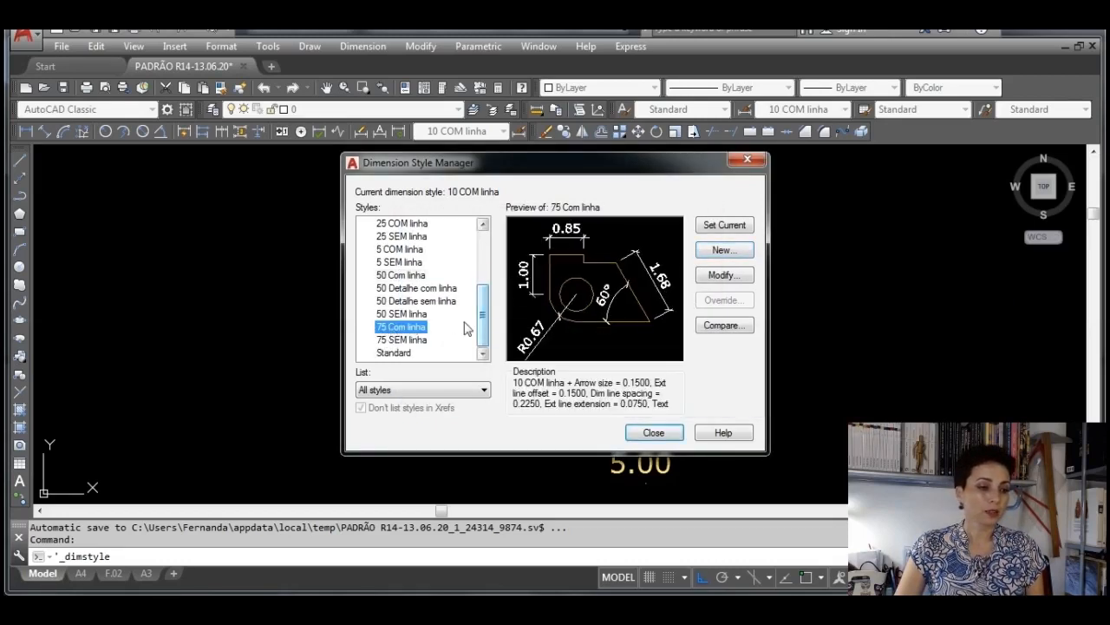
click(720, 275)
click(351, 131)
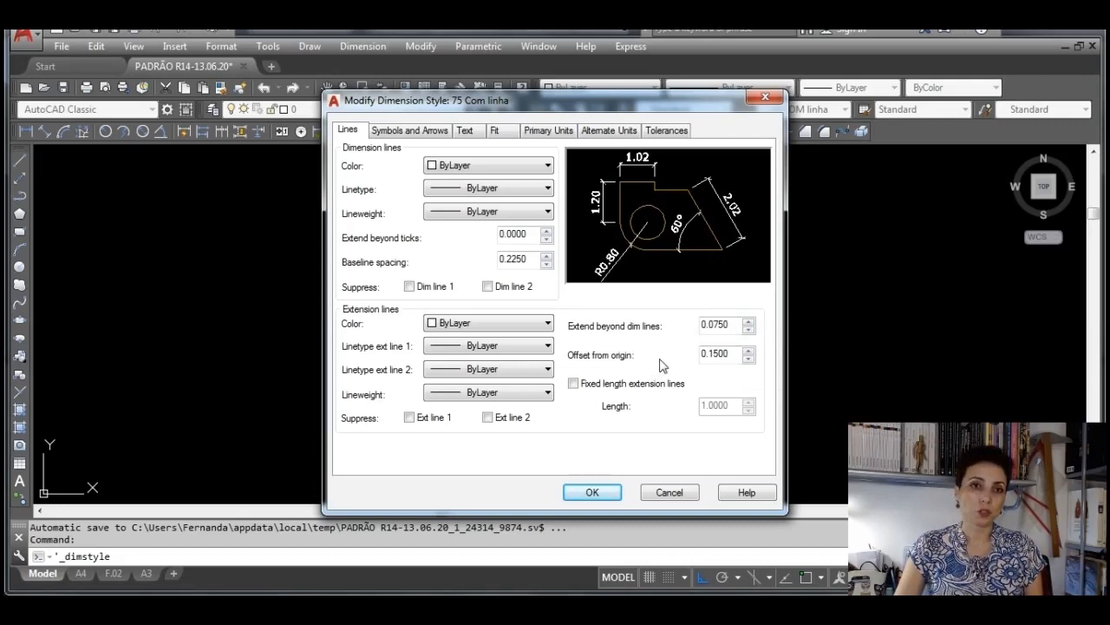
mouse_move(744, 359)
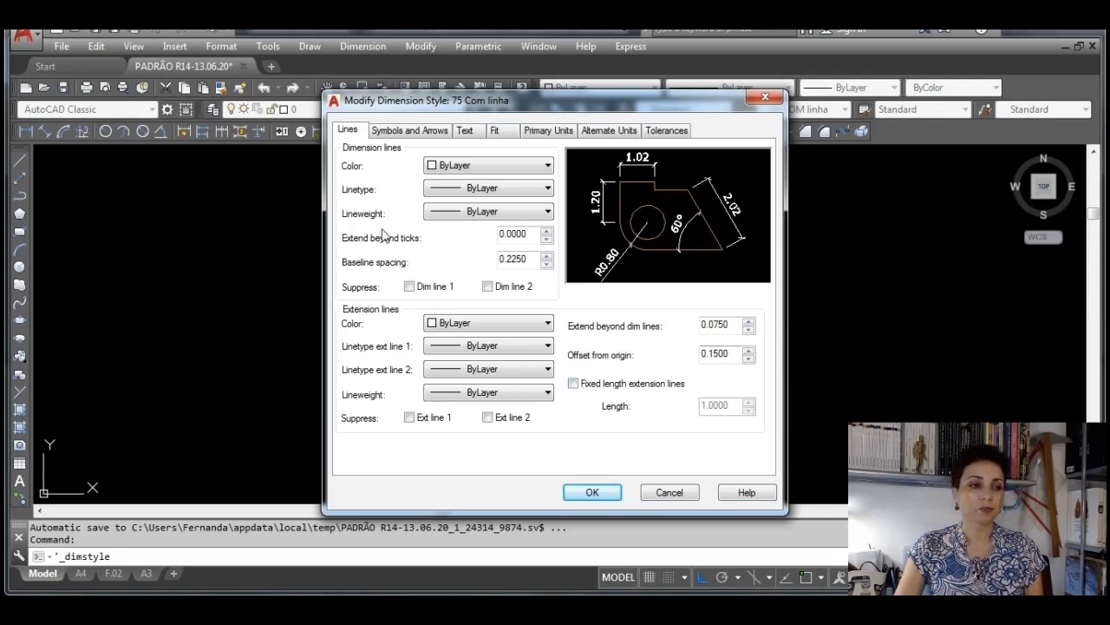
click(406, 131)
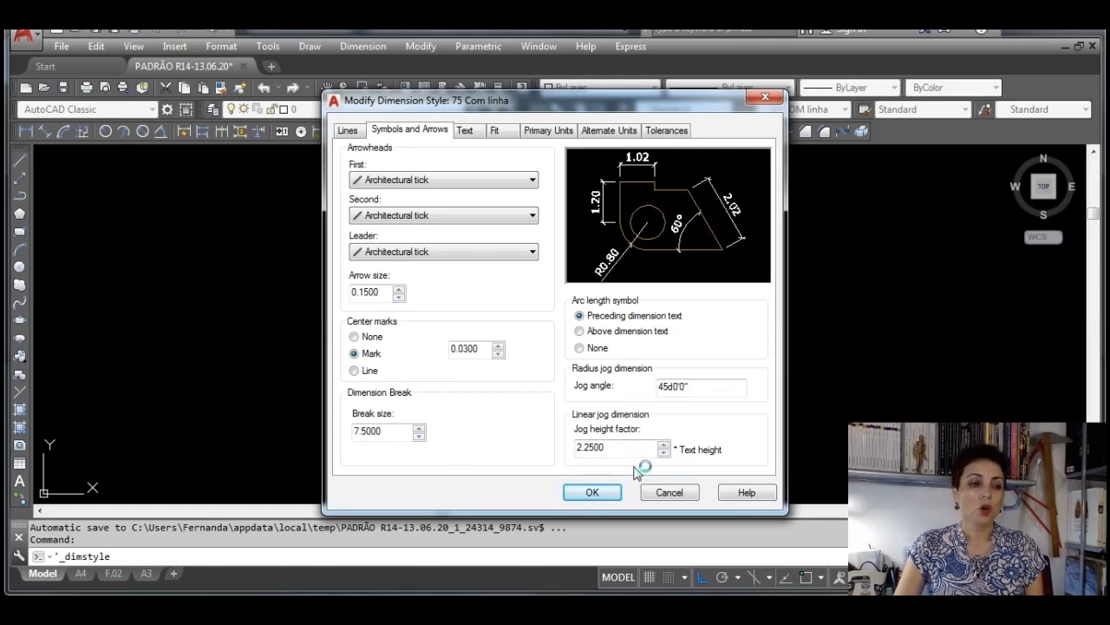
mouse_move(638, 454)
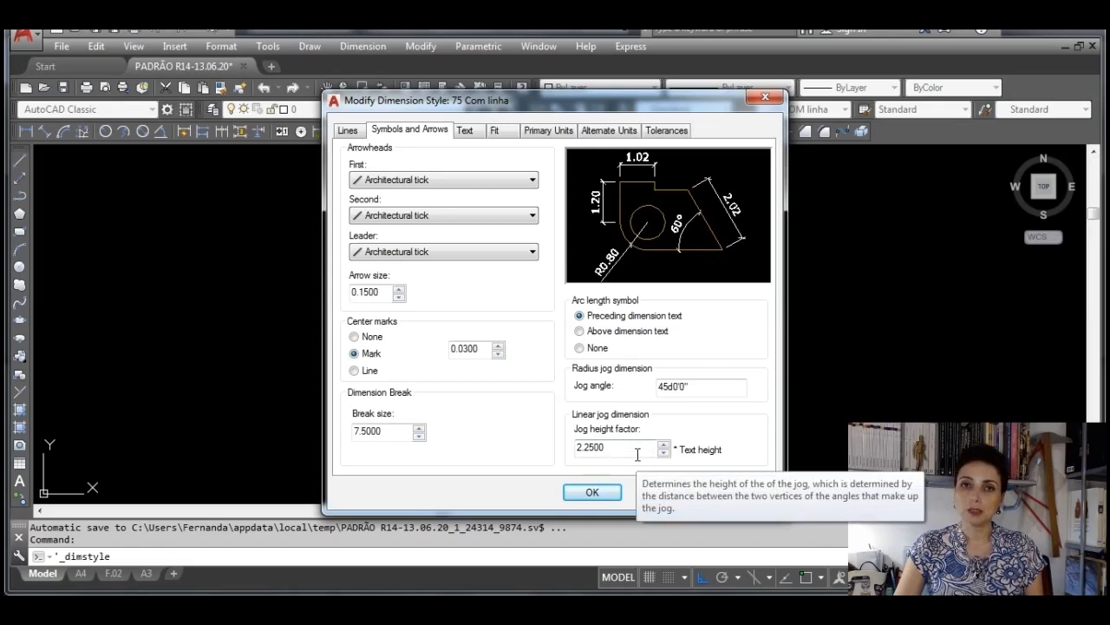
click(465, 130)
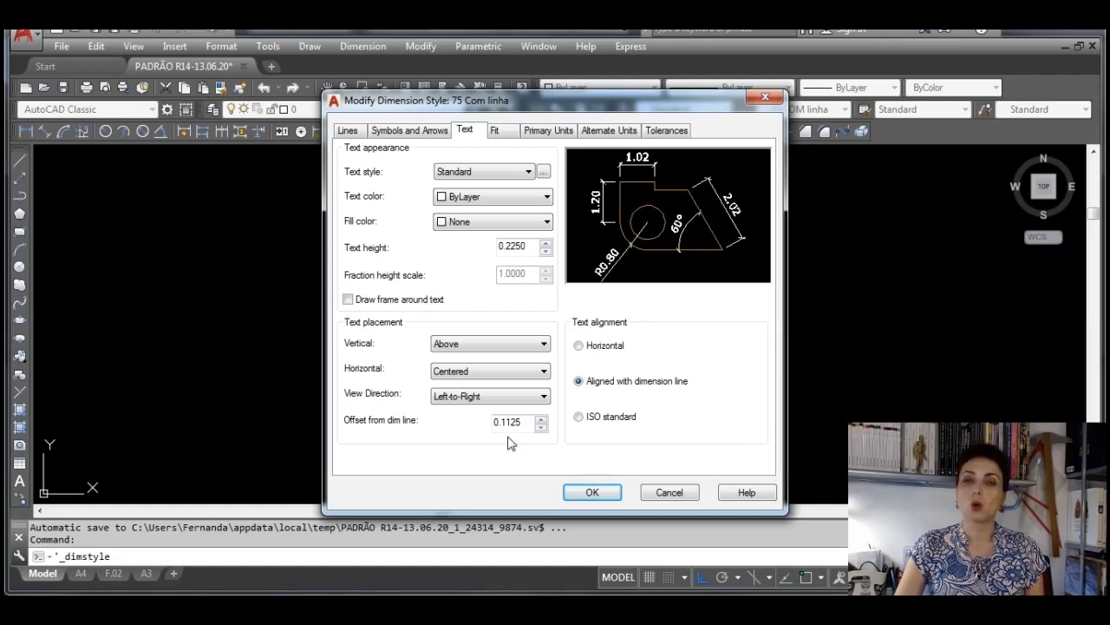
click(593, 492)
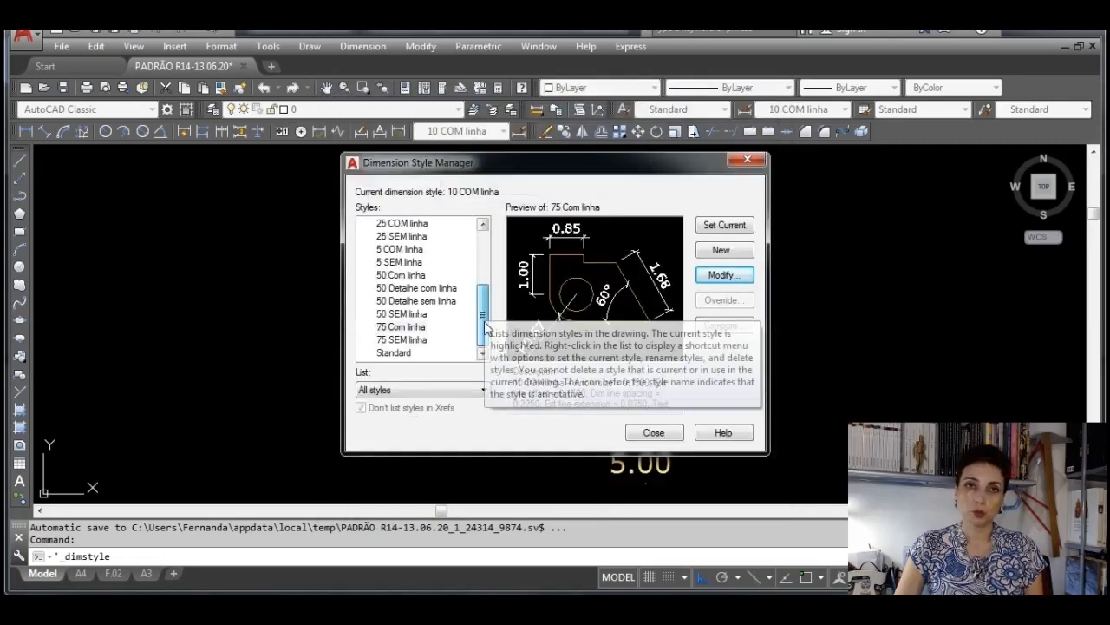
Start a new dimension style from 75 Com linha, name it 75 SEM linha, and cancel its creation
click(417, 328)
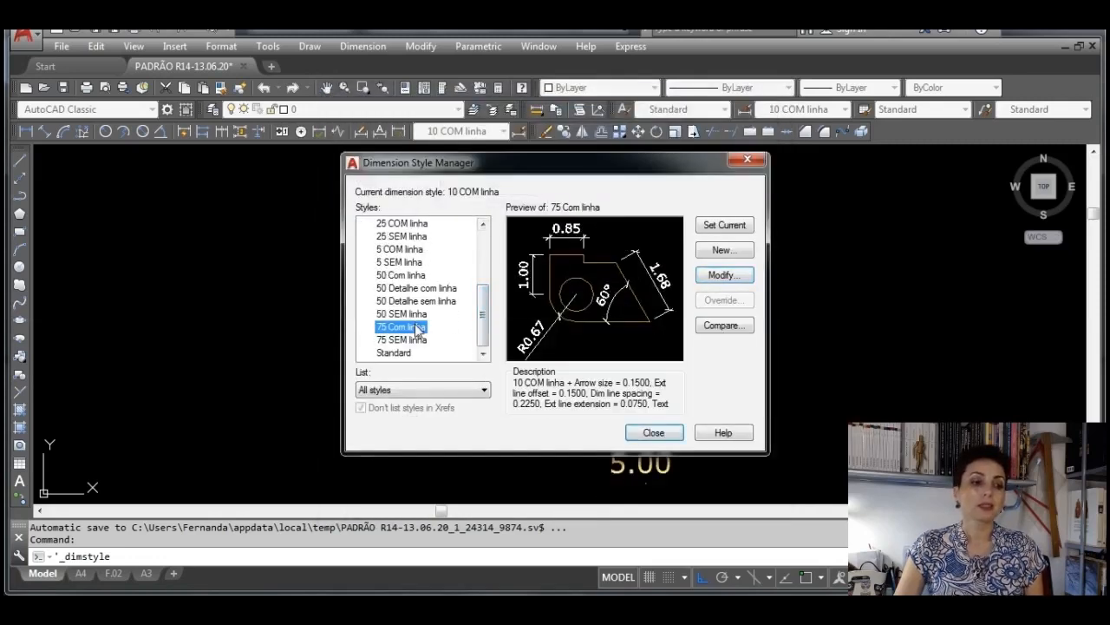
click(744, 251)
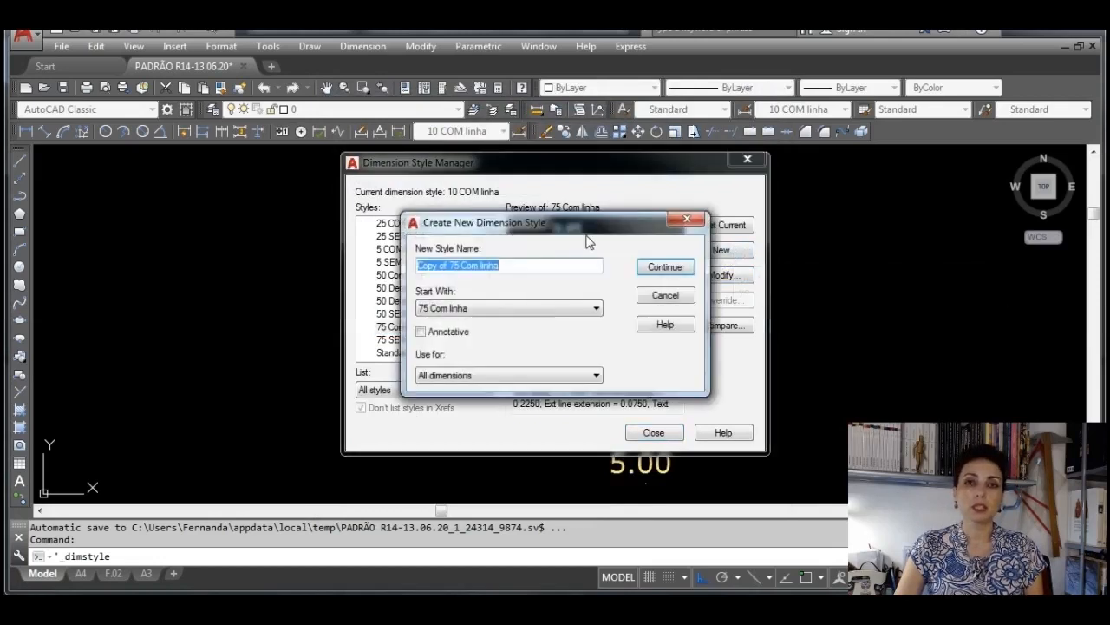
mouse_move(450, 265)
mouse_down()
mouse_move(395, 263)
mouse_move(436, 265)
mouse_up()
key(Delete)
text(SE)
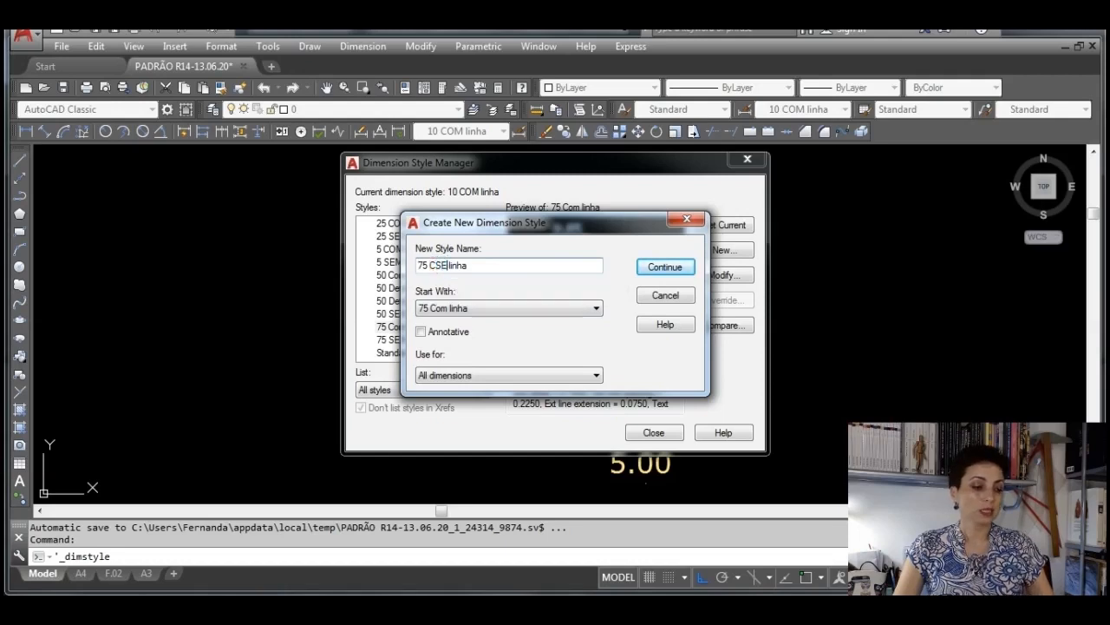
text(M)
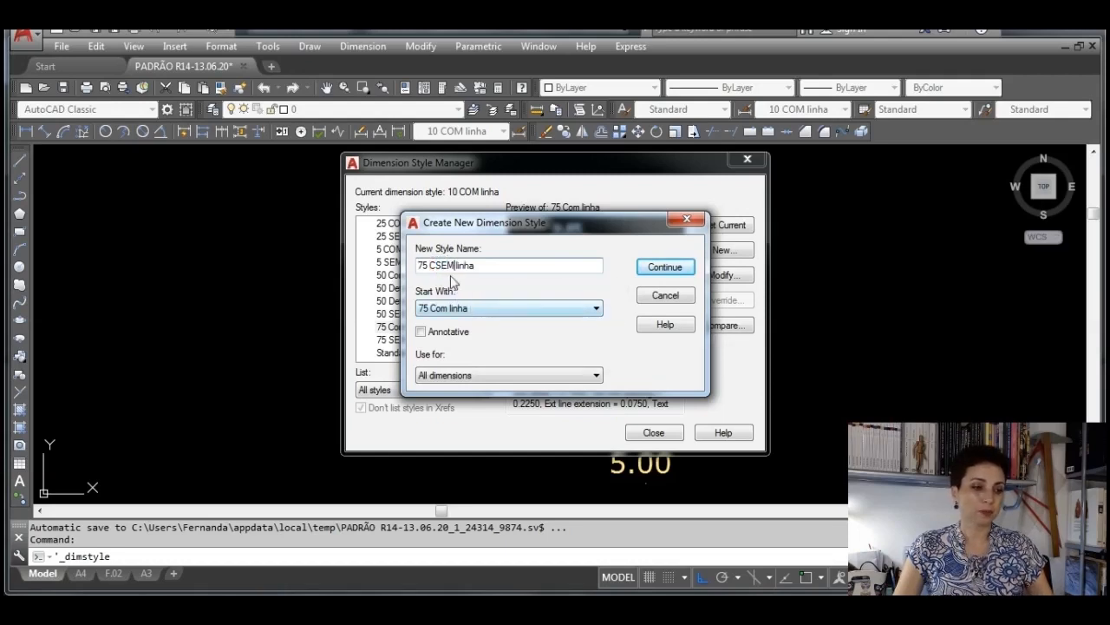
click(436, 263)
key(BackSpace)
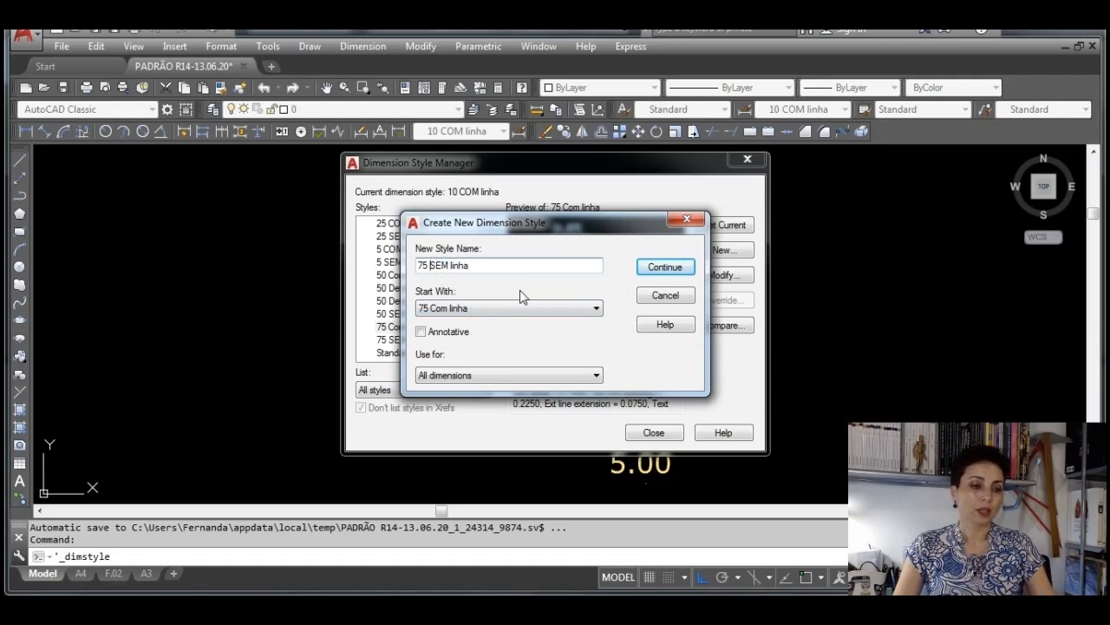
click(672, 296)
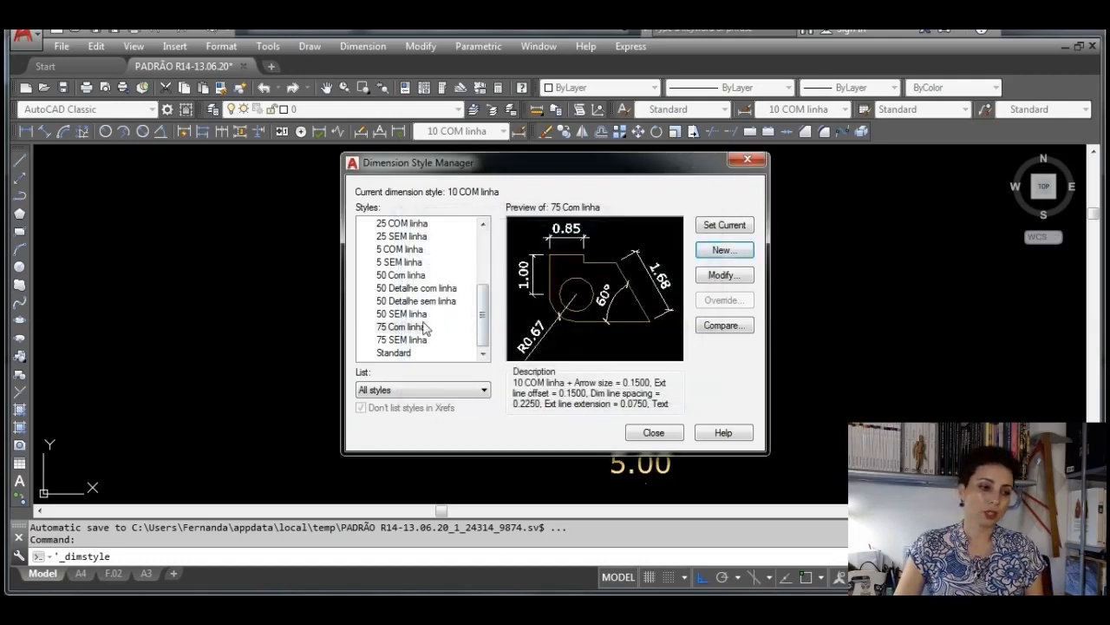
Open the existing 75 SEM linha style and examine its line suppression and fine-tuning fit settings
click(408, 340)
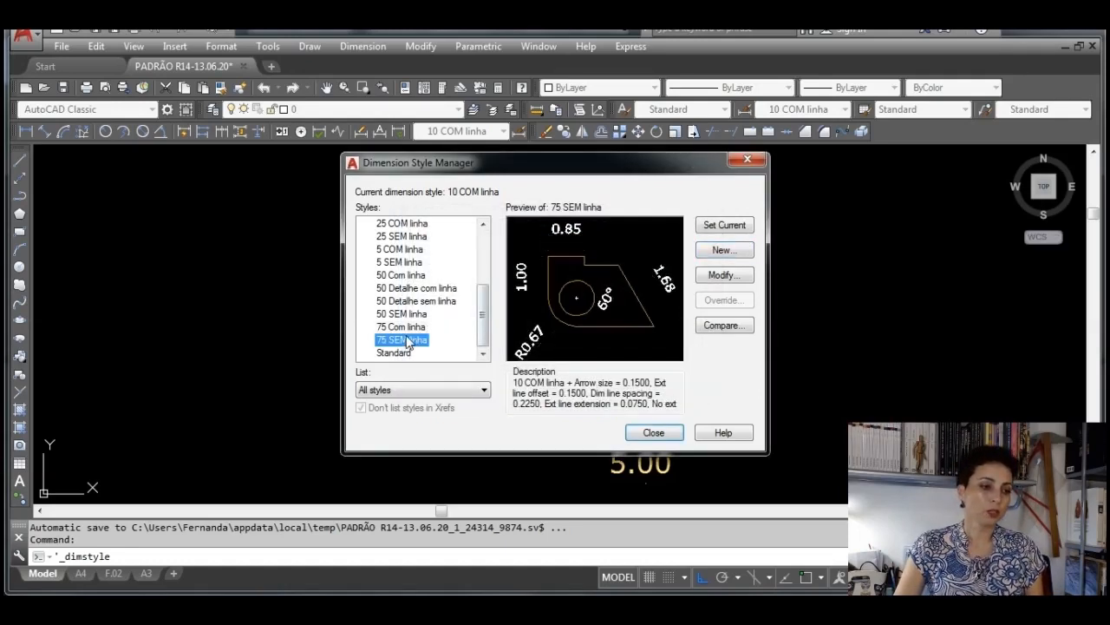
click(723, 276)
click(348, 130)
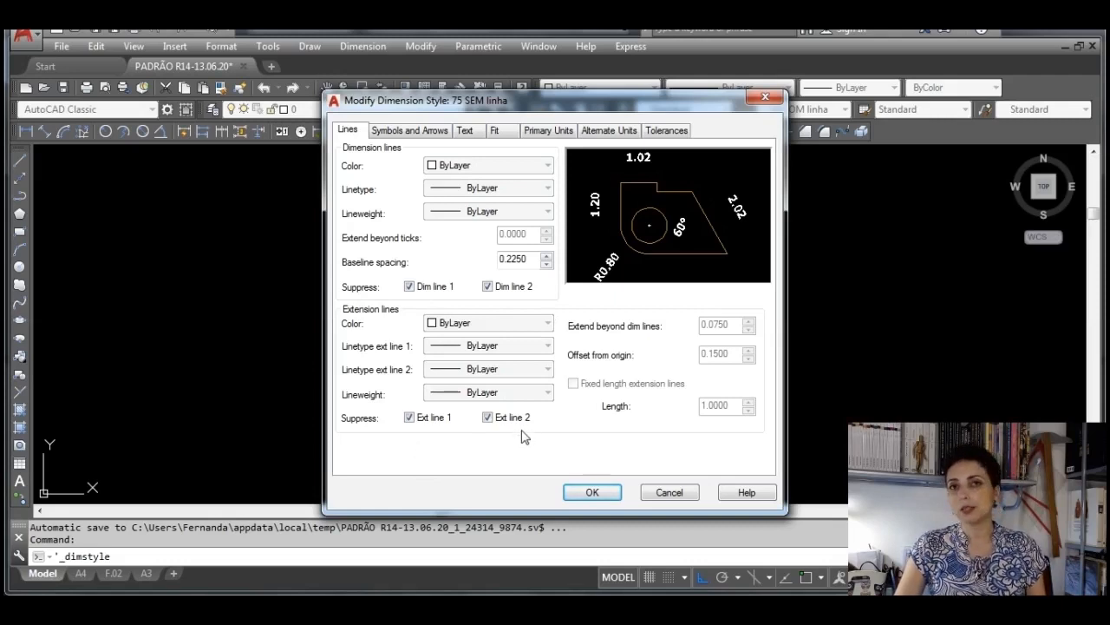
click(497, 135)
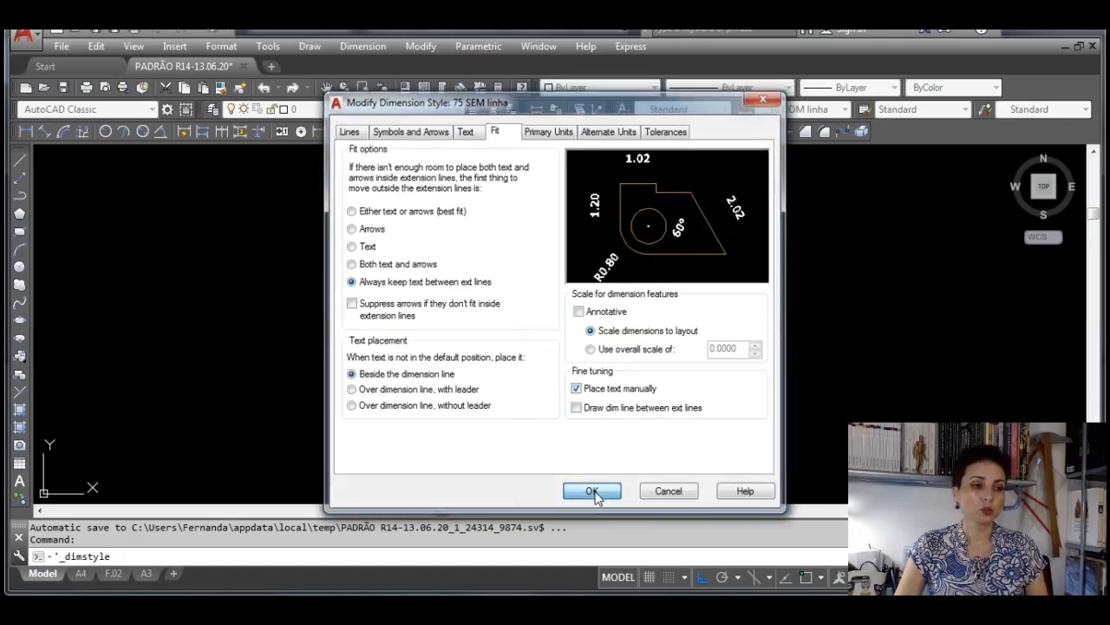
Accept the 75 SEM linha style and start a new dimension style based on 75 Com linha
click(593, 492)
scroll(486, 316, down, 1)
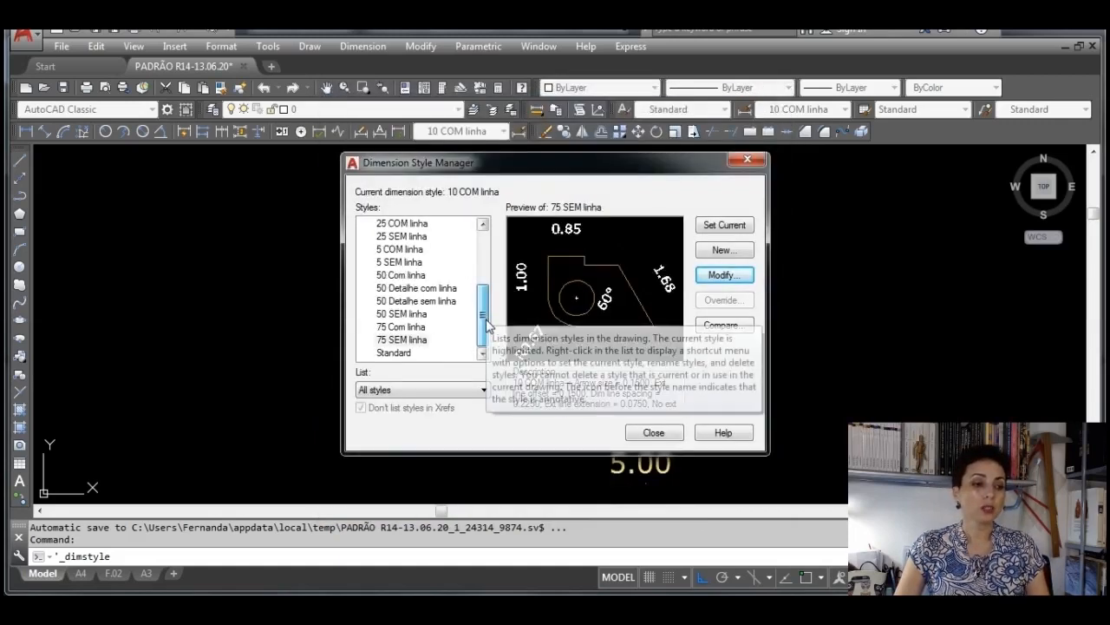
click(431, 327)
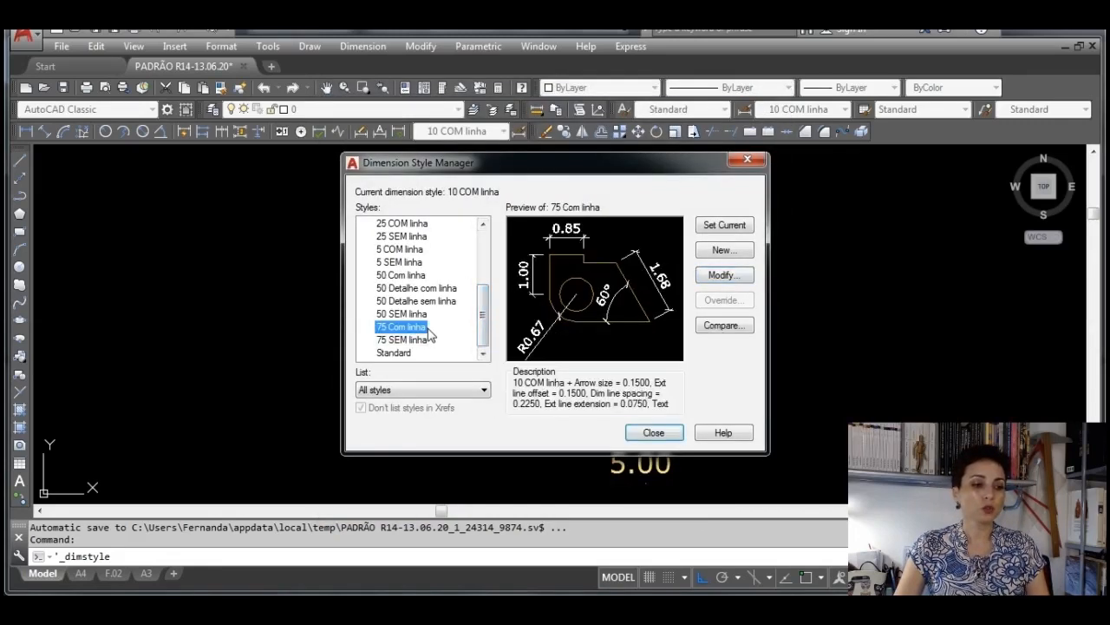
click(725, 253)
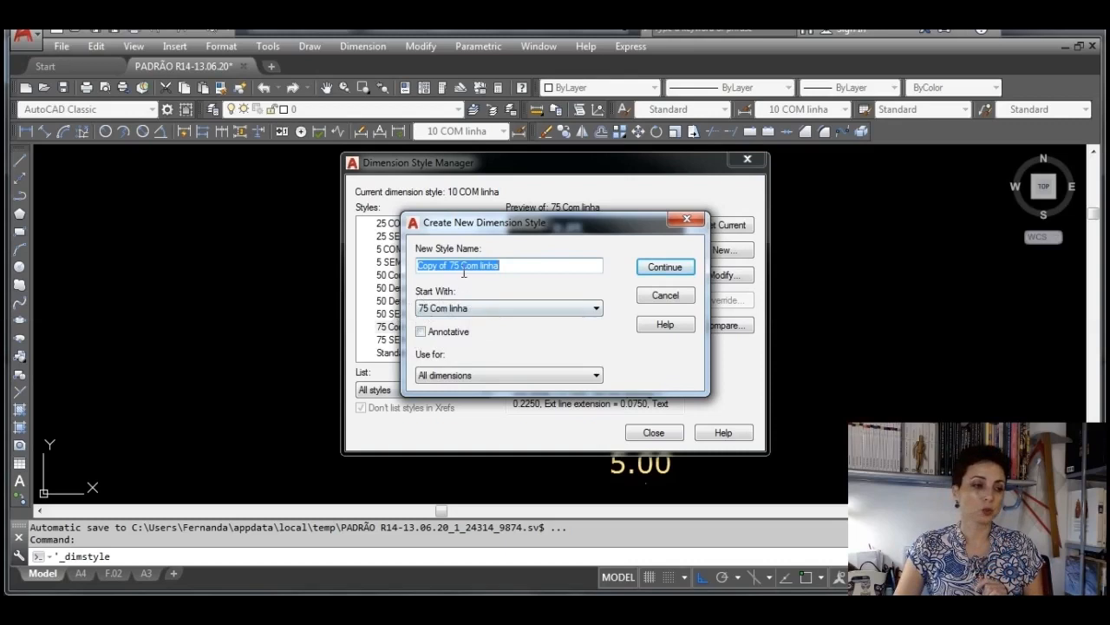
Name the new dimension style 100 COM linha and cancel its creation
drag(457, 269, 396, 271)
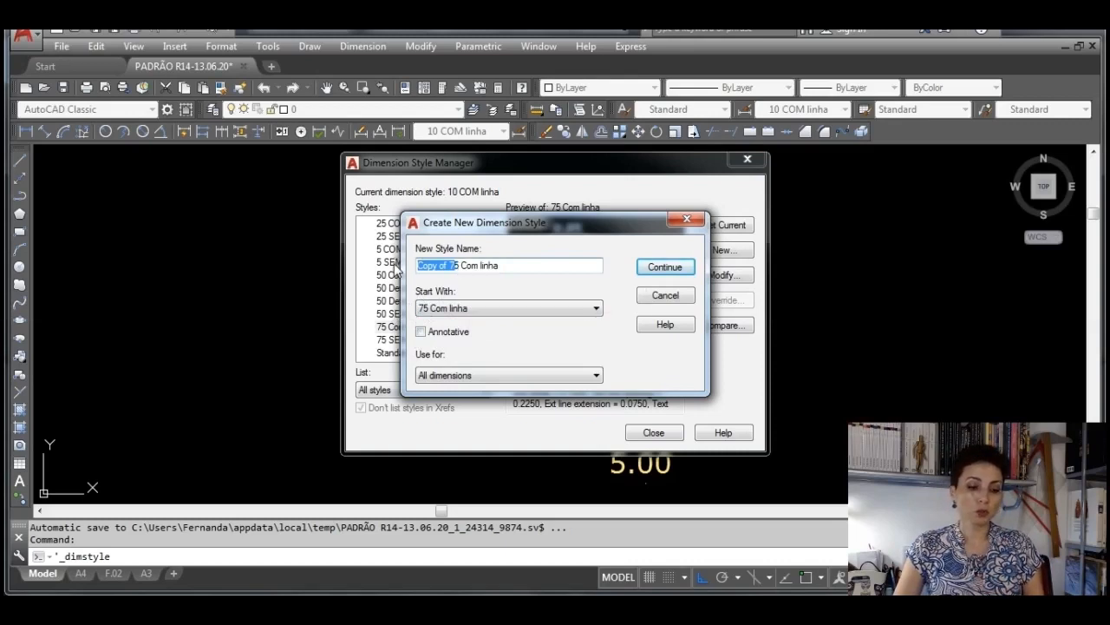
text(100)
key(Delete)
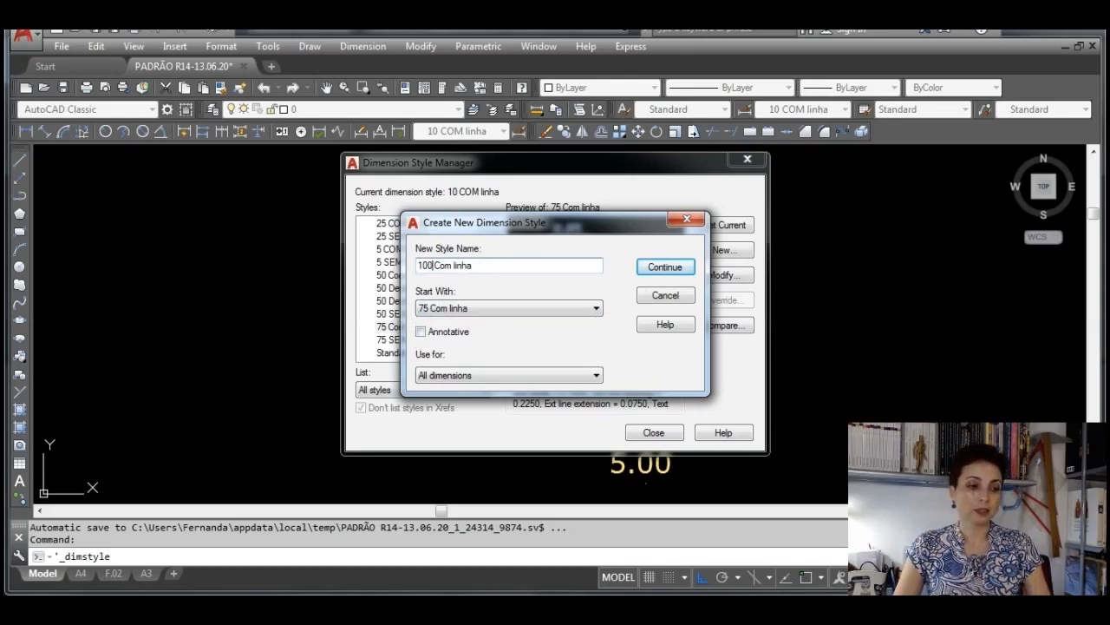
key(Delete)
key(Delete)
text(OM)
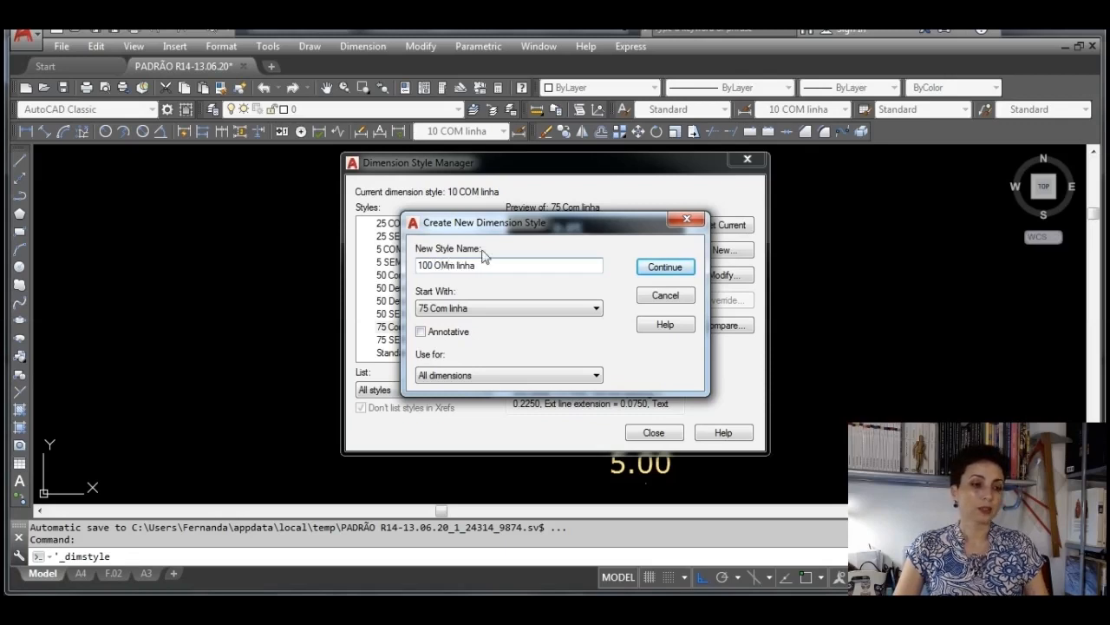
click(438, 266)
text(C)
click(457, 265)
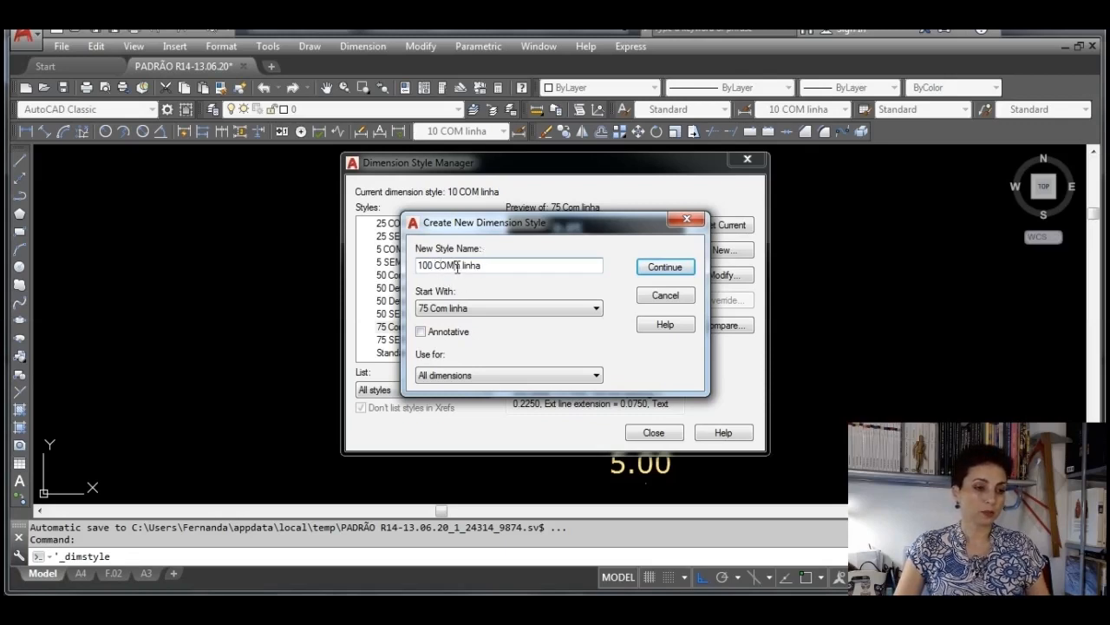
key(Delete)
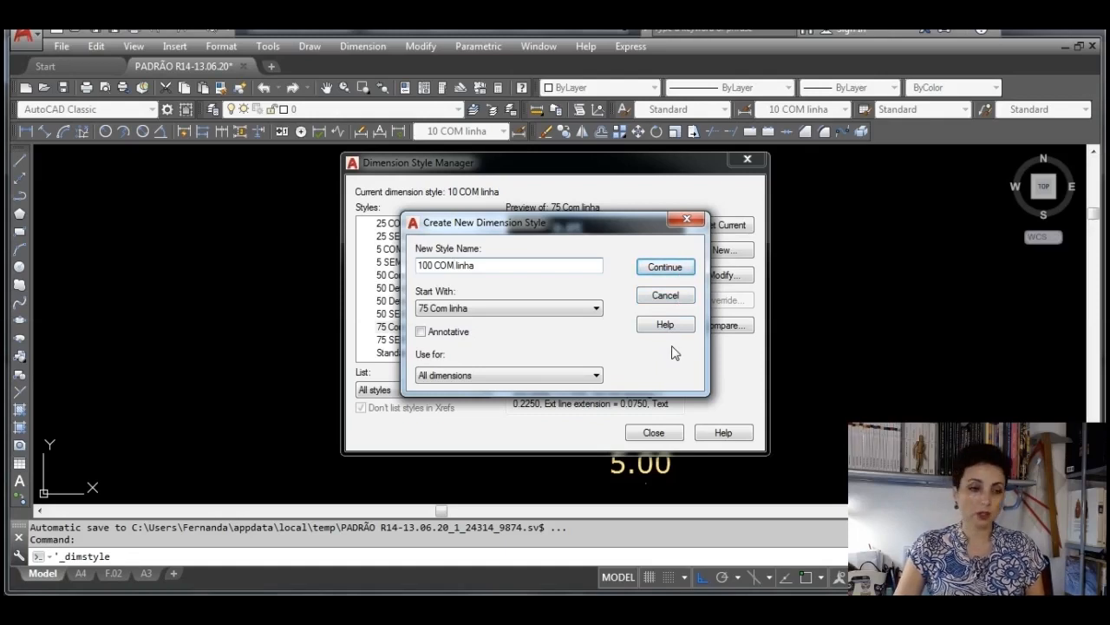
click(665, 295)
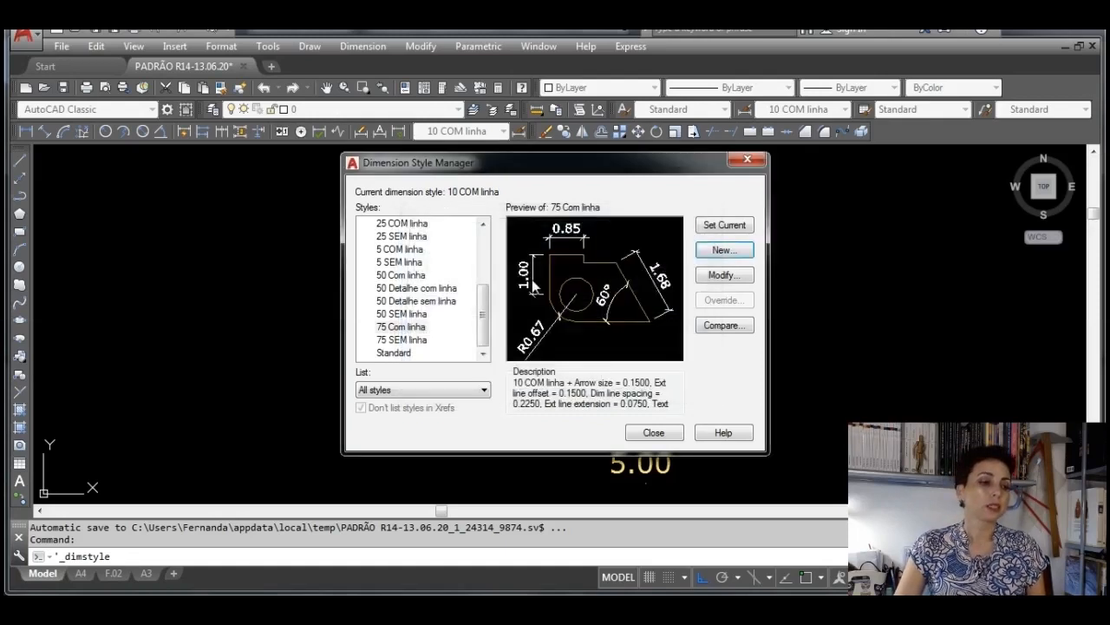
Open the existing 100 COM linha style, examine its lines, symbols and arrows, and text settings, and accept the style
scroll(484, 276, up, 3)
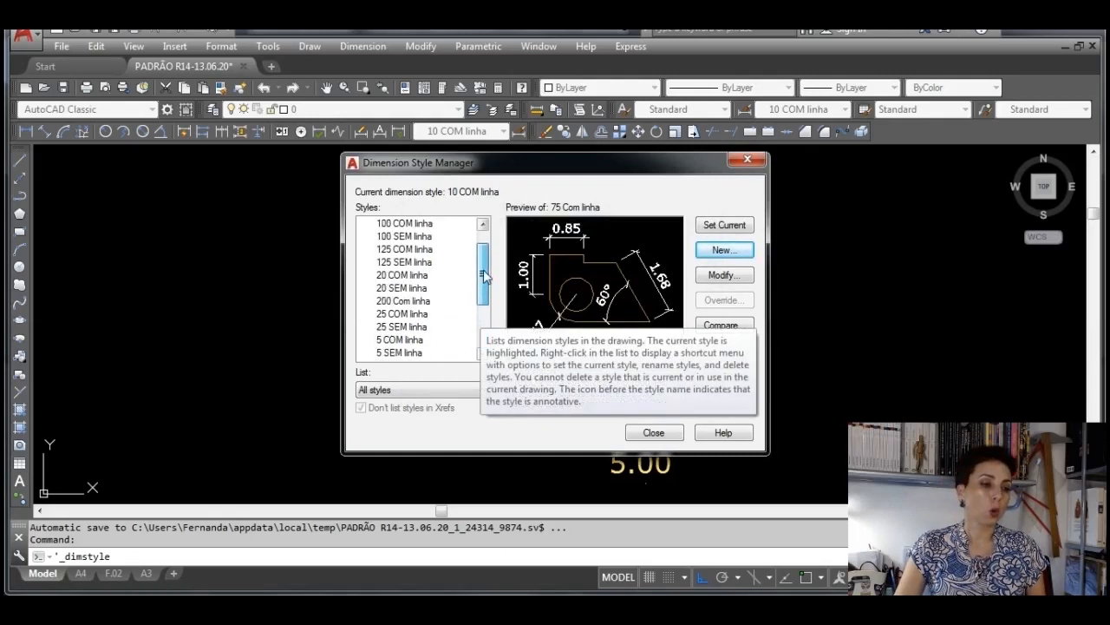
scroll(484, 276, up, 1)
click(431, 249)
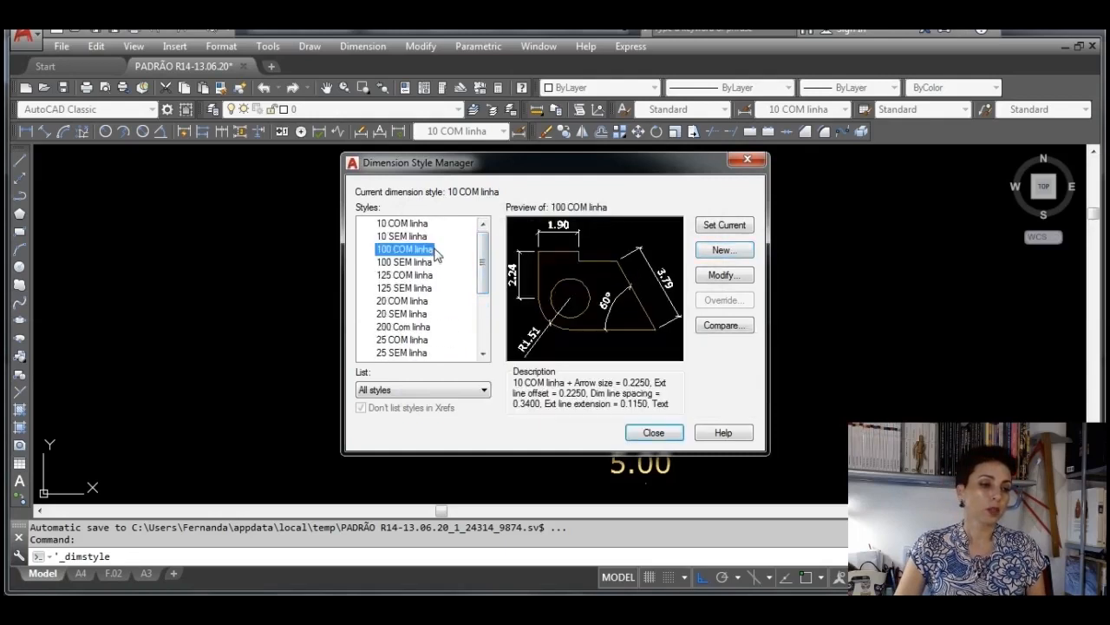
click(724, 275)
click(350, 131)
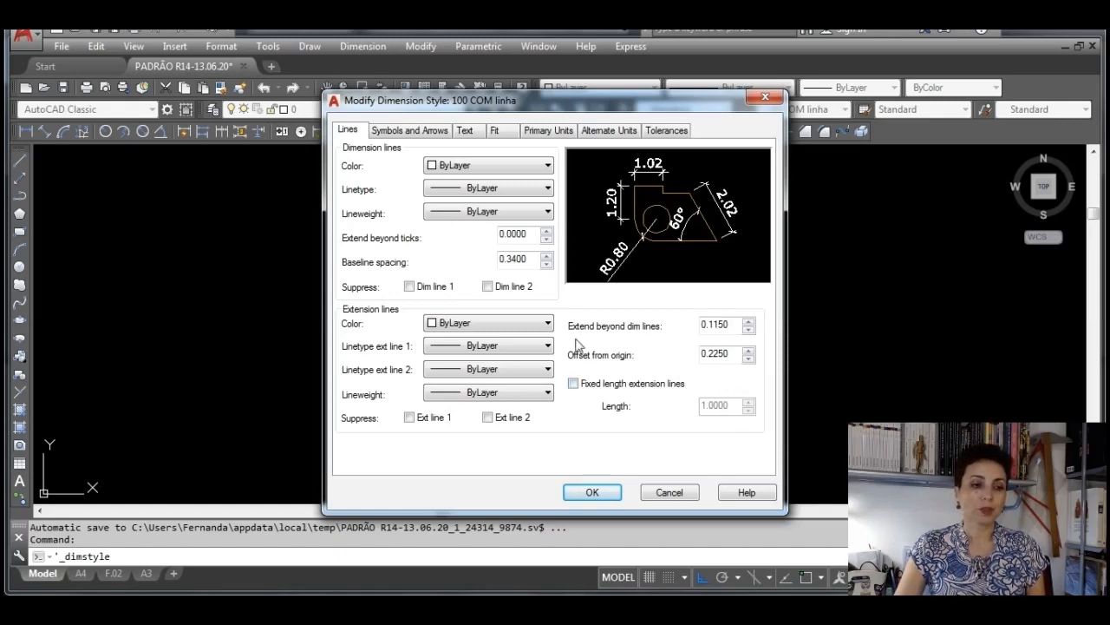
click(441, 132)
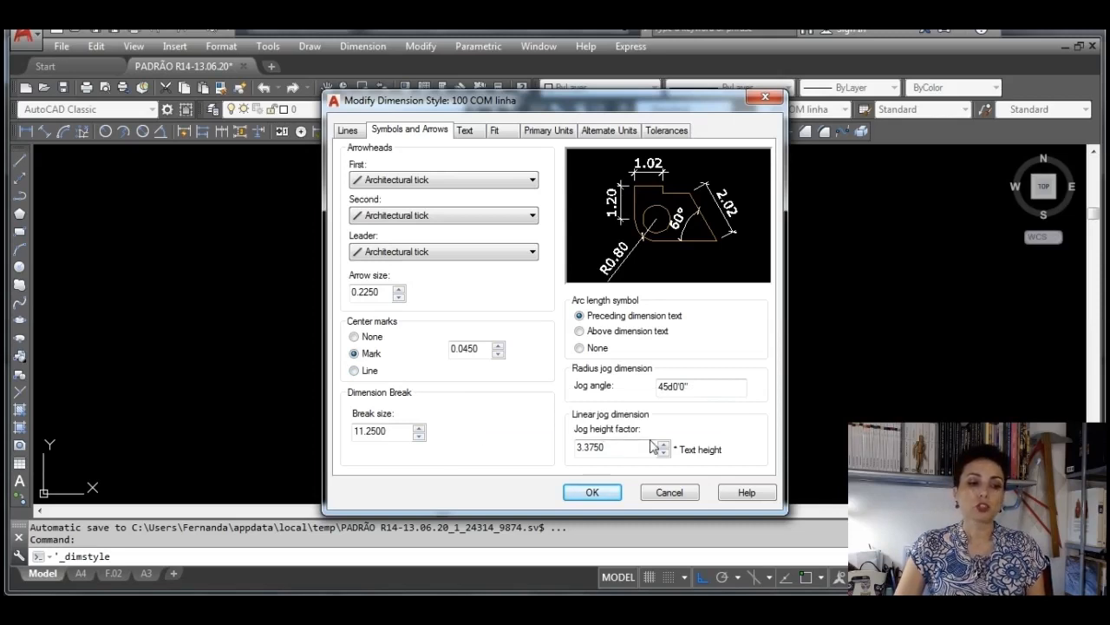
mouse_move(652, 446)
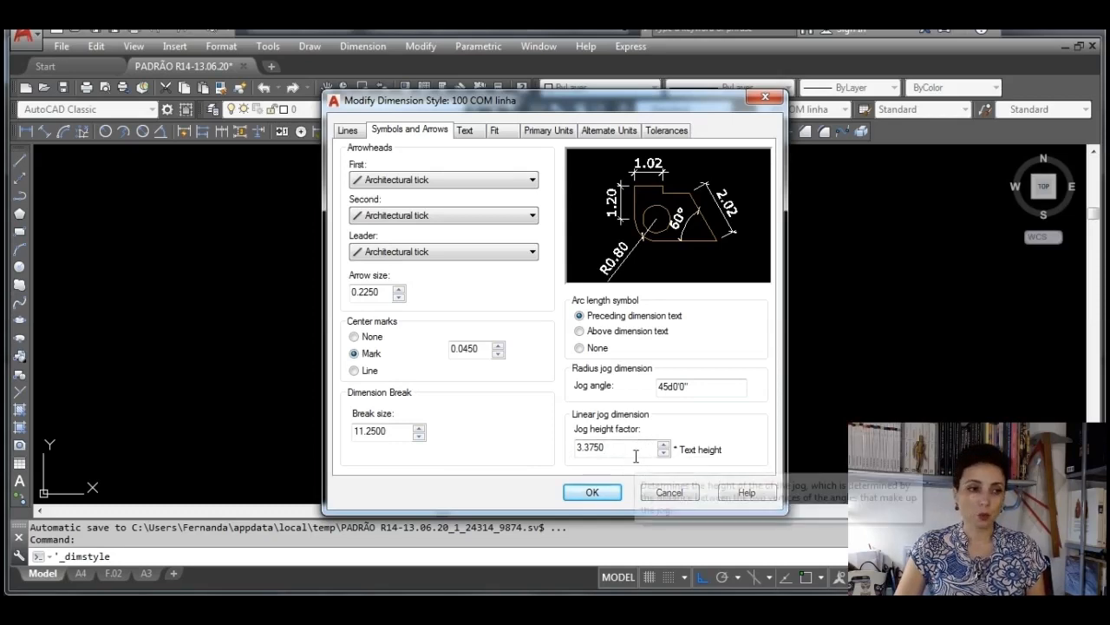
click(467, 130)
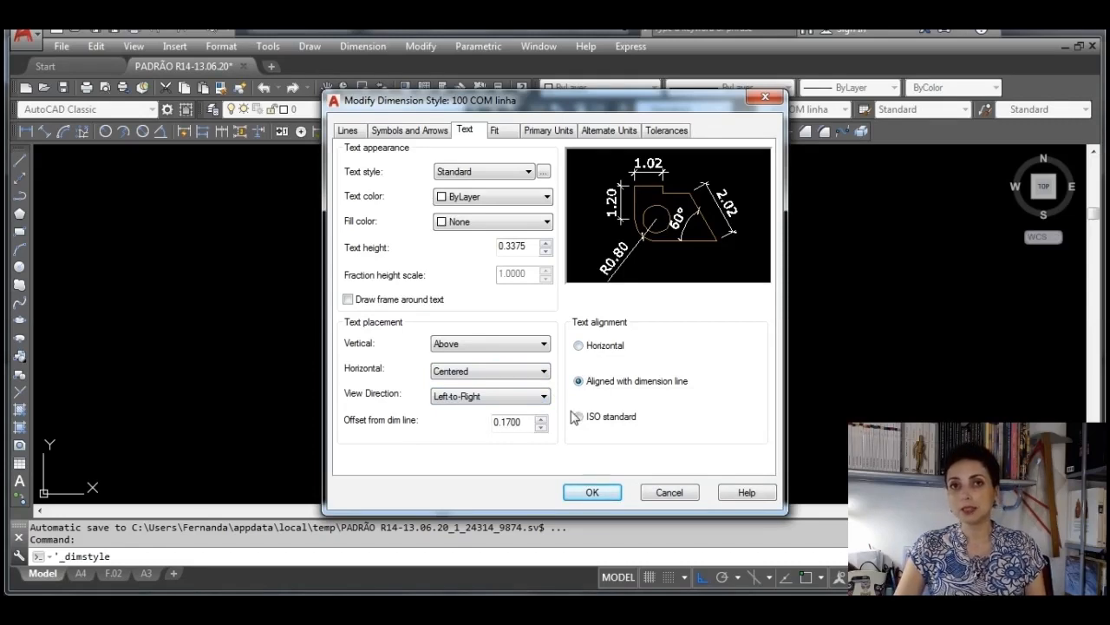
click(593, 492)
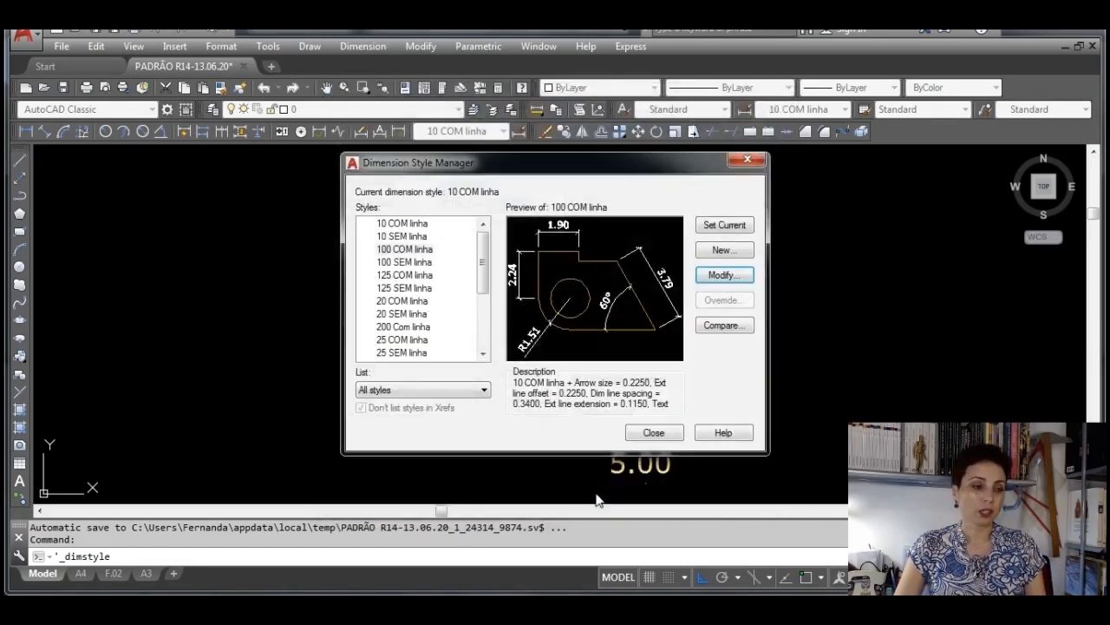
Start a new dimension style from 100 COM linha, name it 100 SEM linha, and cancel its creation
click(406, 251)
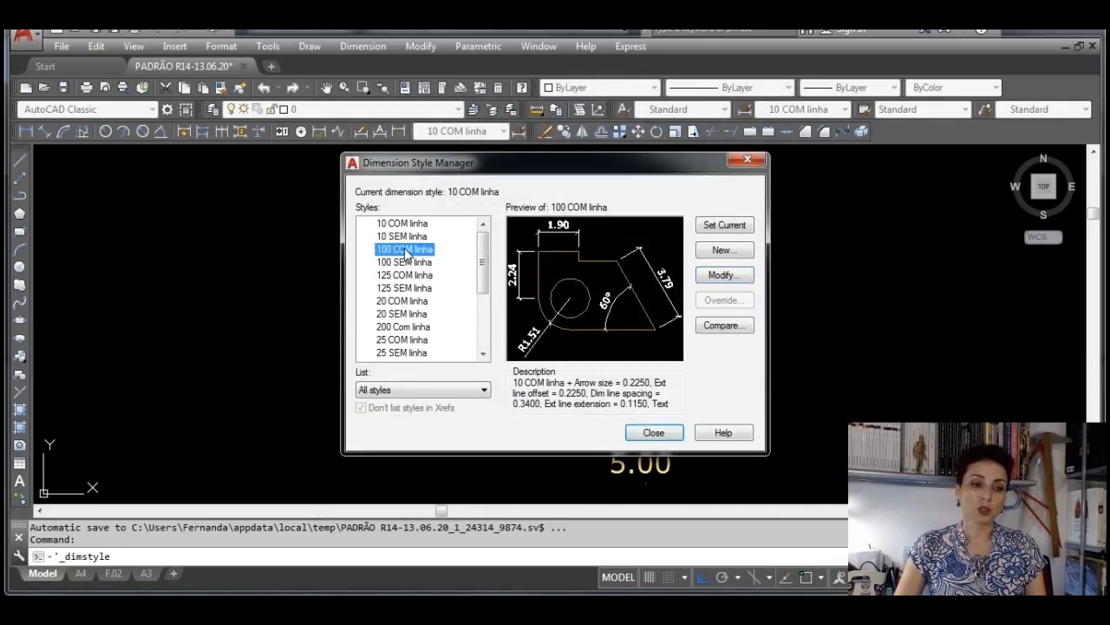
click(723, 249)
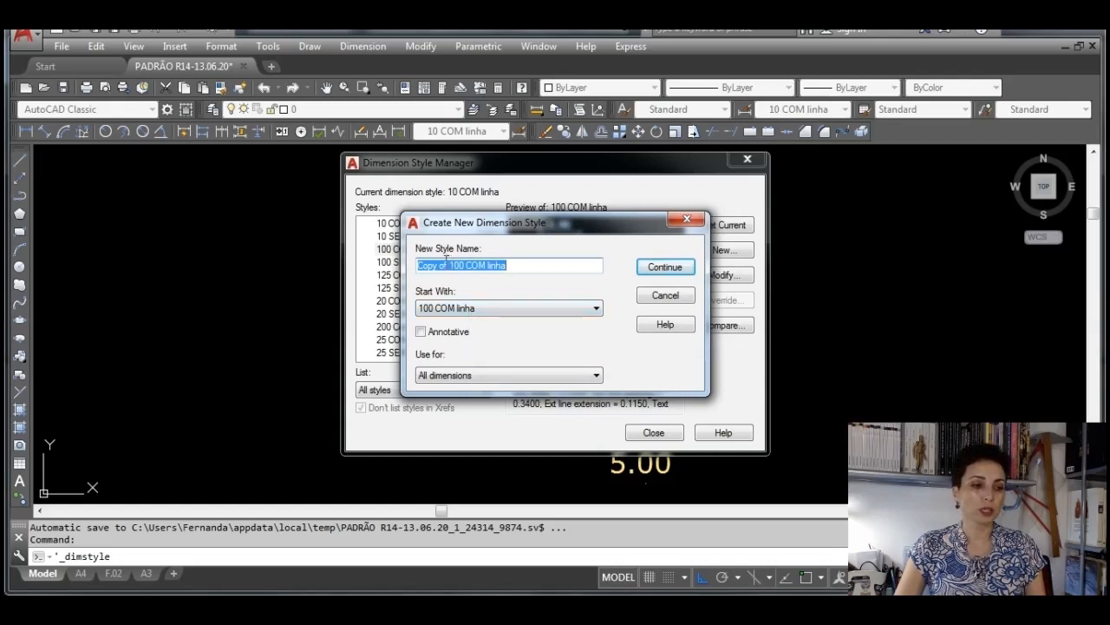
drag(445, 263, 390, 262)
key(Delete)
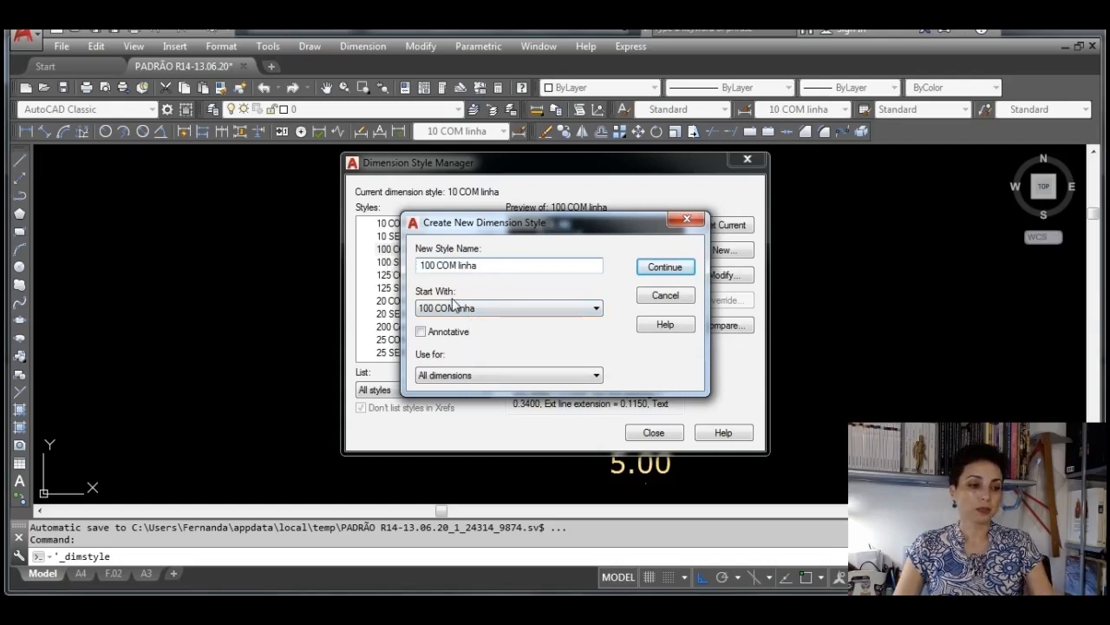
double_click(444, 265)
text(SEM)
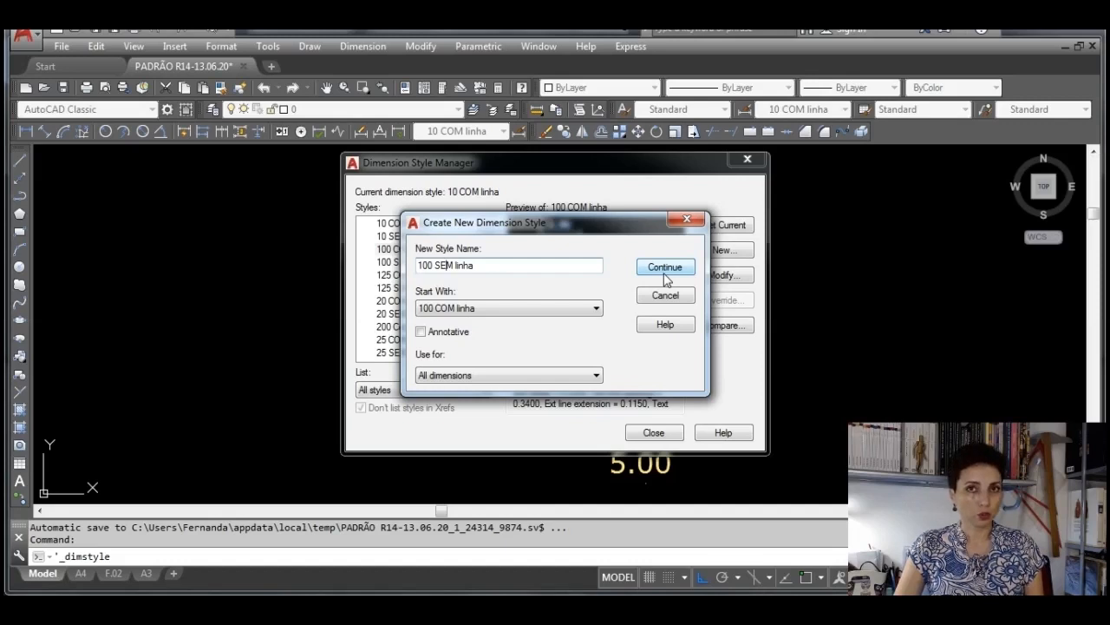
click(666, 295)
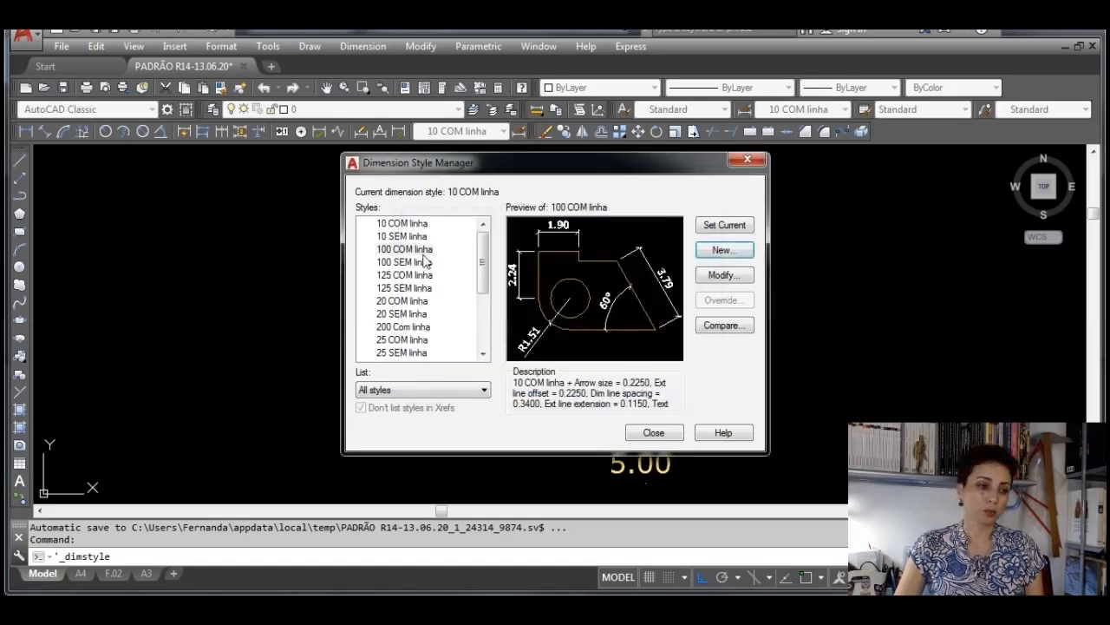
Open the existing 100 SEM linha style, examine its line suppression and fine-tuning fit settings, and accept the style
click(424, 262)
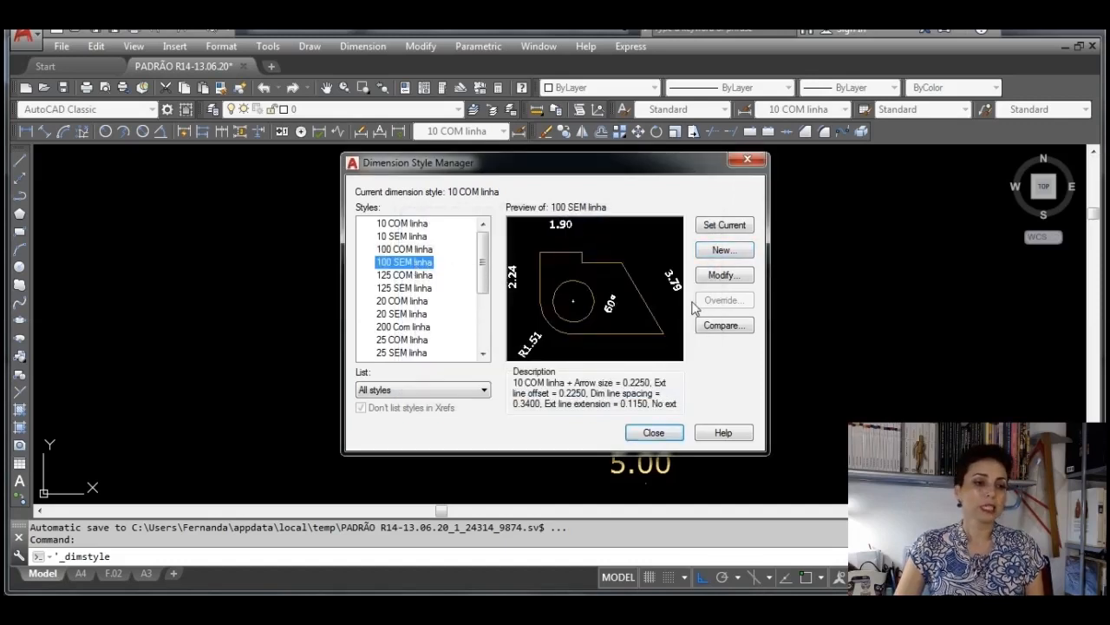
click(718, 275)
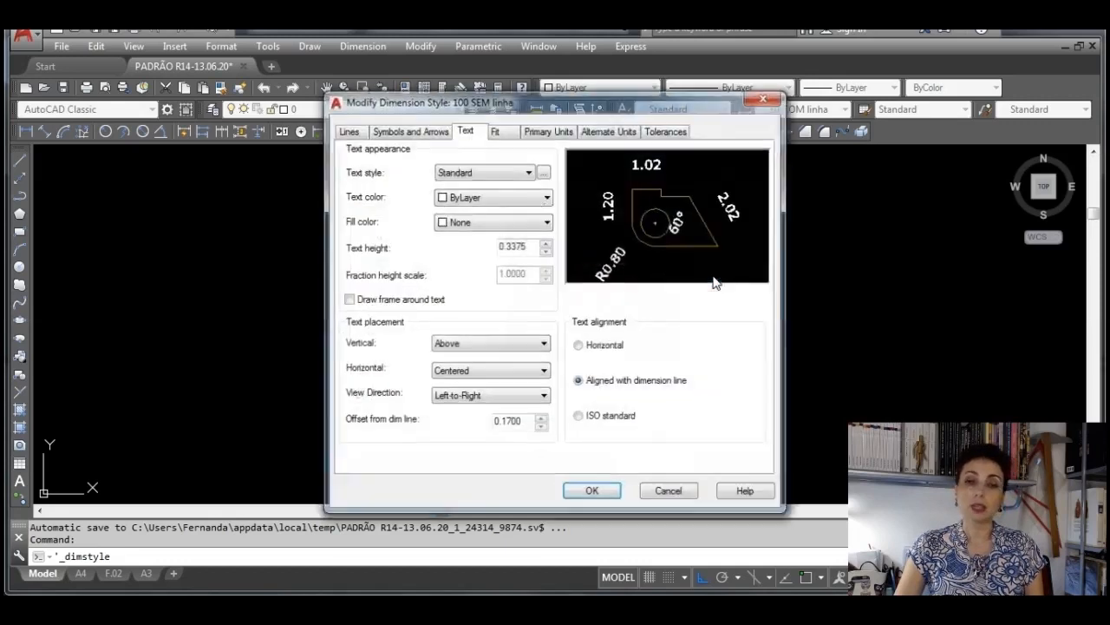
click(347, 130)
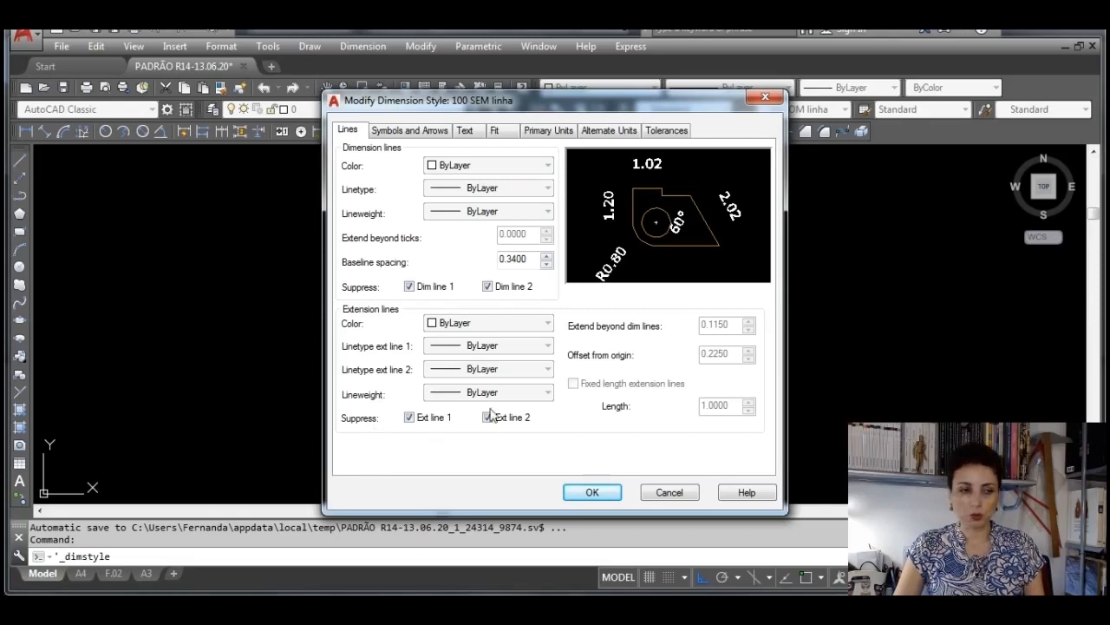
click(505, 137)
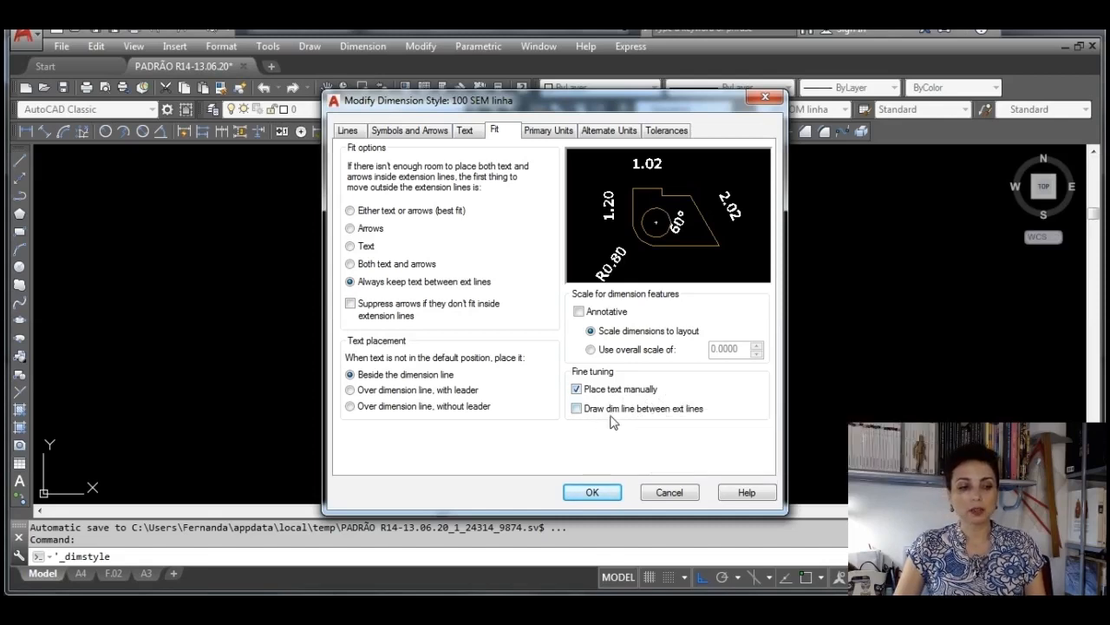
click(594, 491)
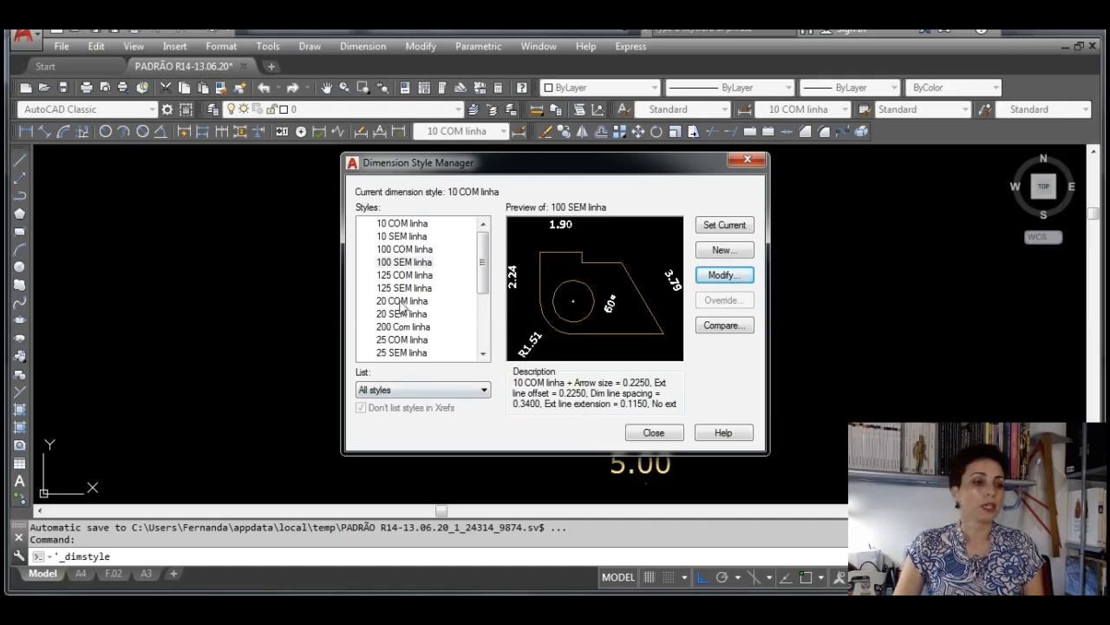
Start a new dimension style from 100 COM linha, name it 125 COM linha, and cancel its creation
click(411, 250)
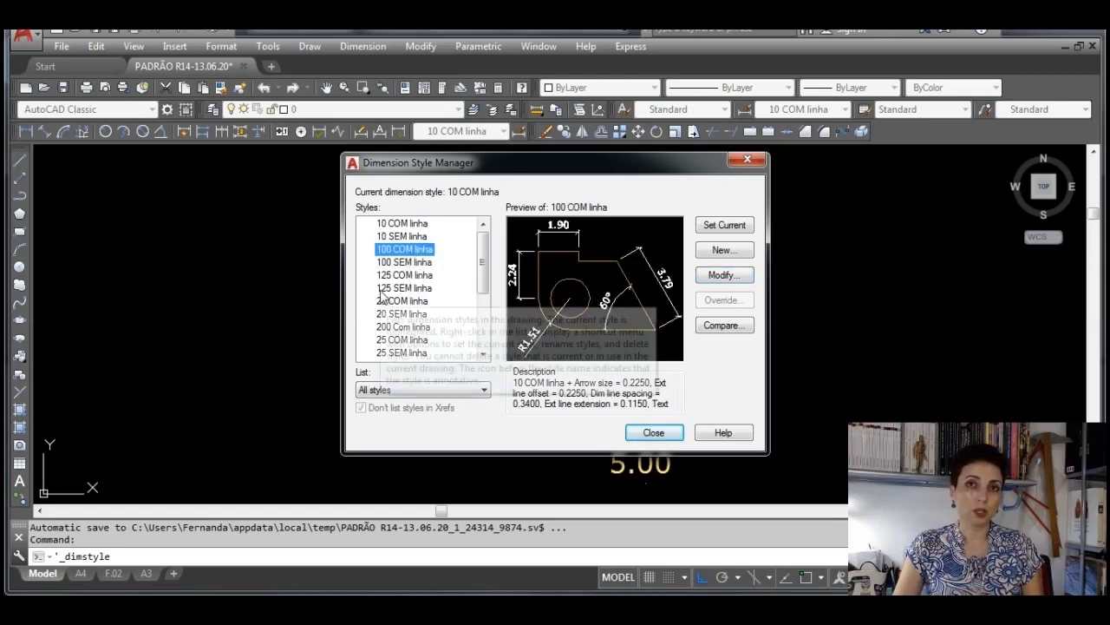
click(724, 250)
drag(449, 265, 400, 266)
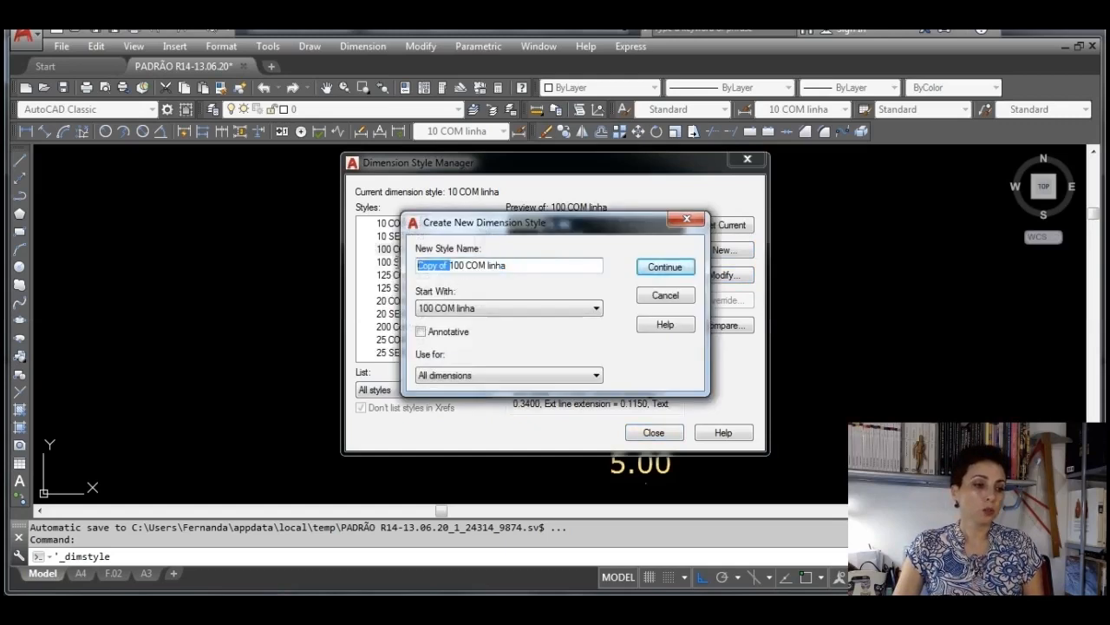
key(BackSpace)
key(Right)
key(Right)
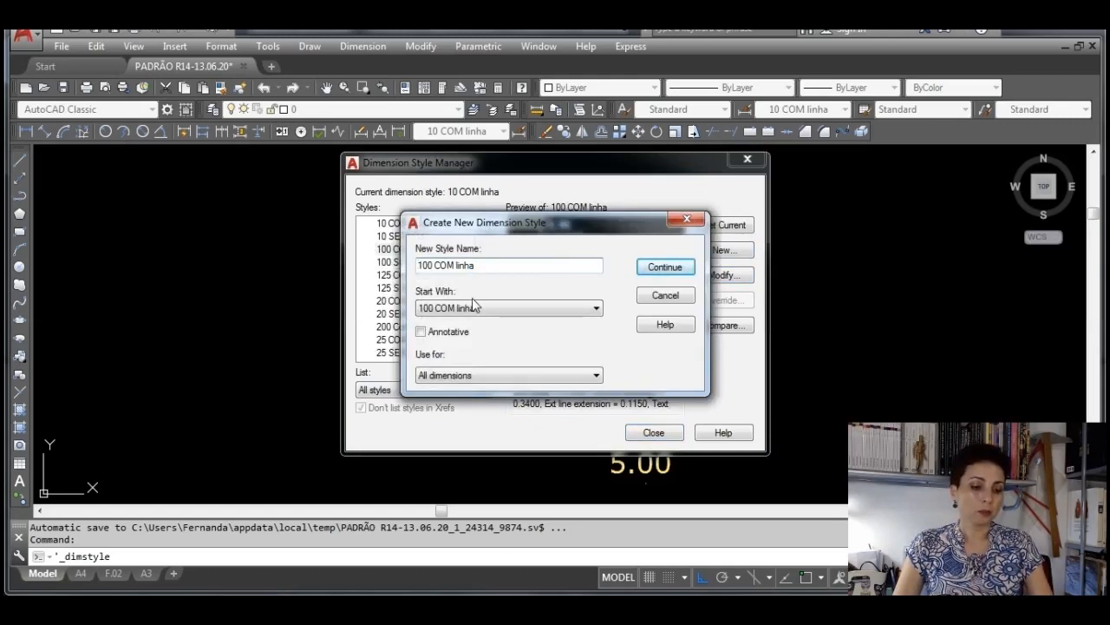
key(BackSpace)
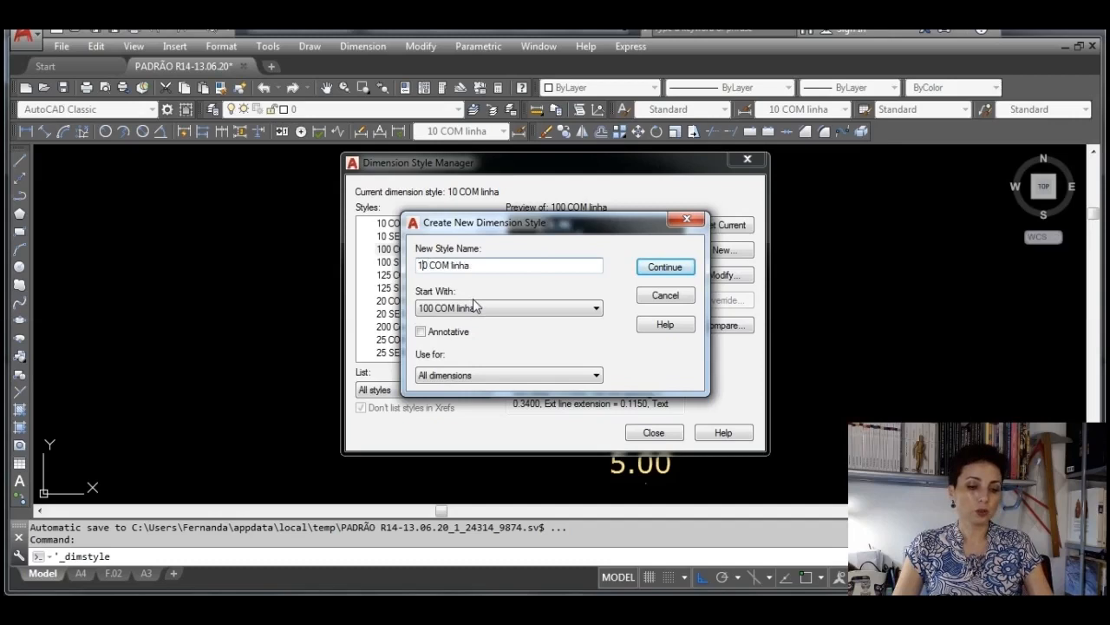
key(Delete)
text(25)
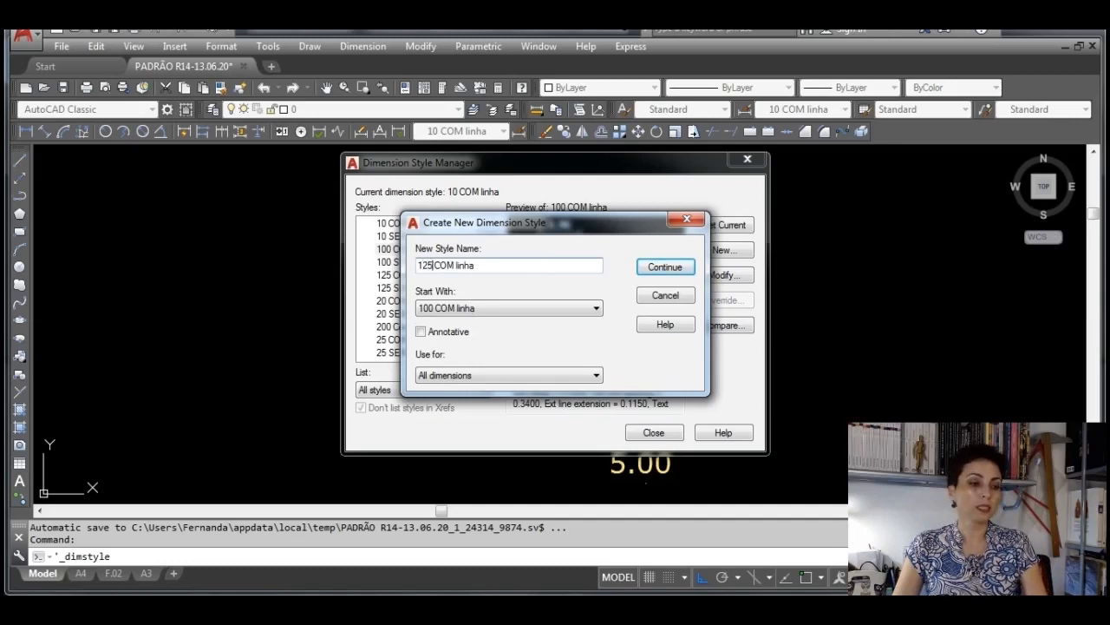
click(665, 294)
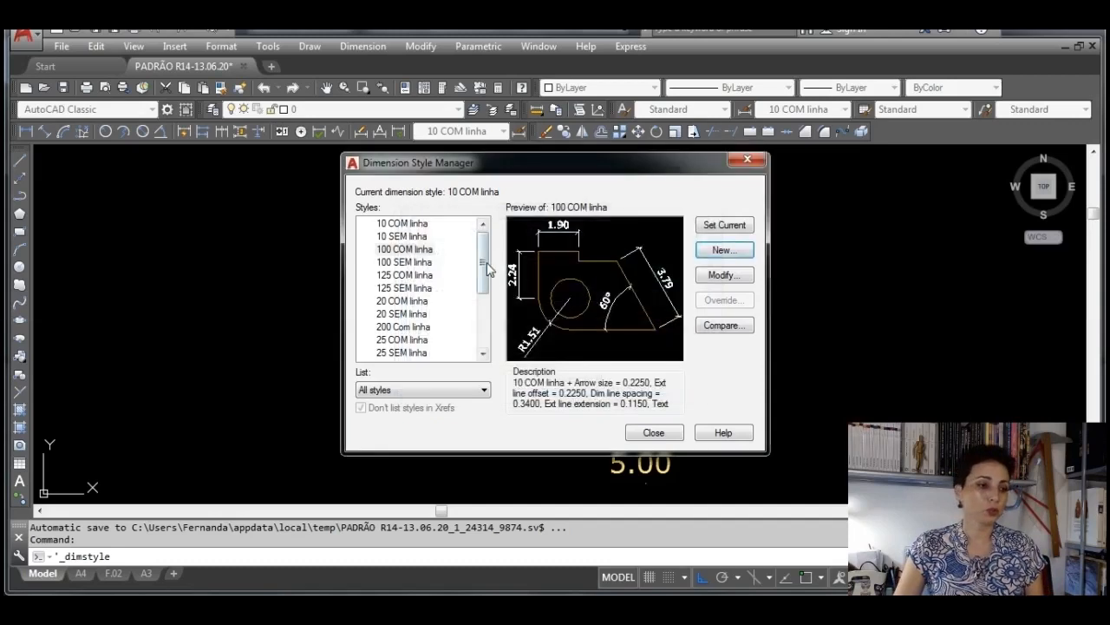
Open the existing 125 COM linha style, examine its lines, symbols and arrows, and text settings, and accept the style
click(400, 275)
click(720, 276)
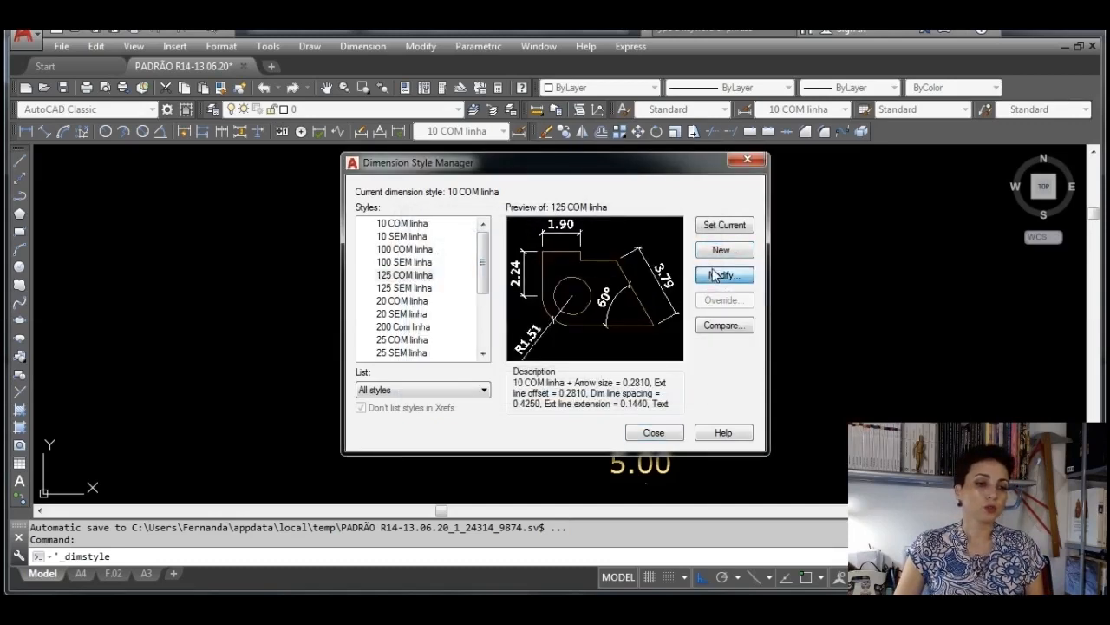
click(354, 132)
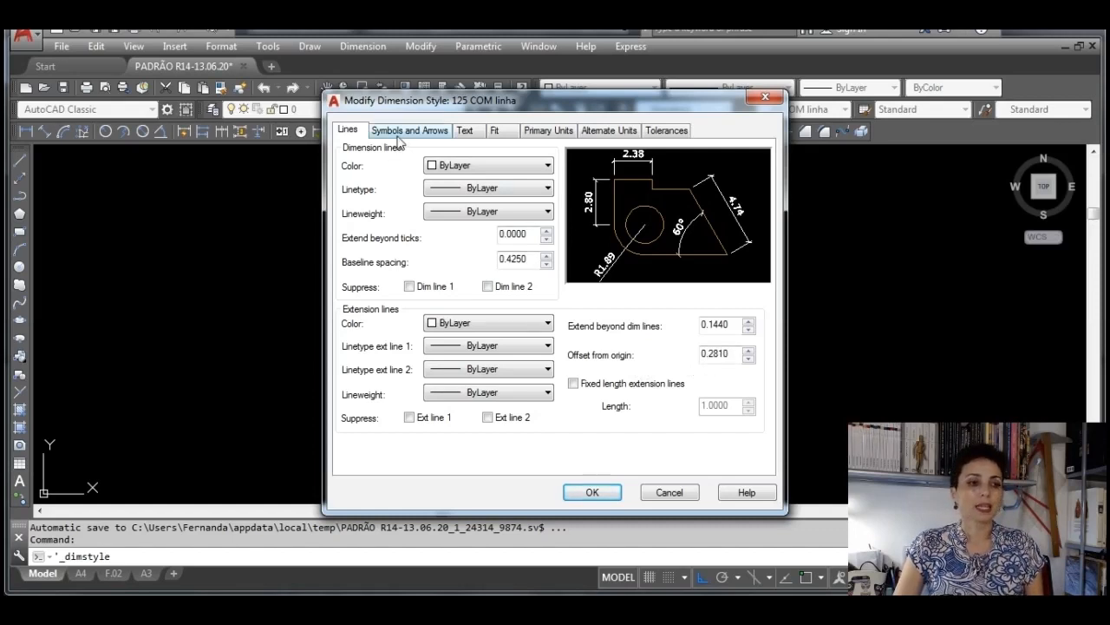
click(401, 135)
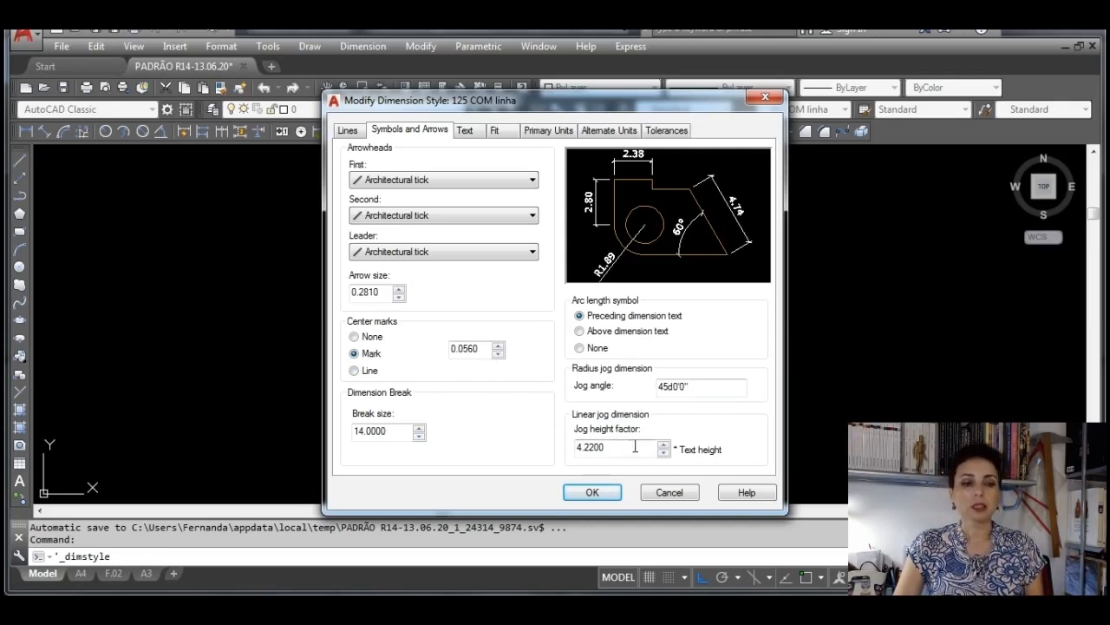
mouse_move(634, 444)
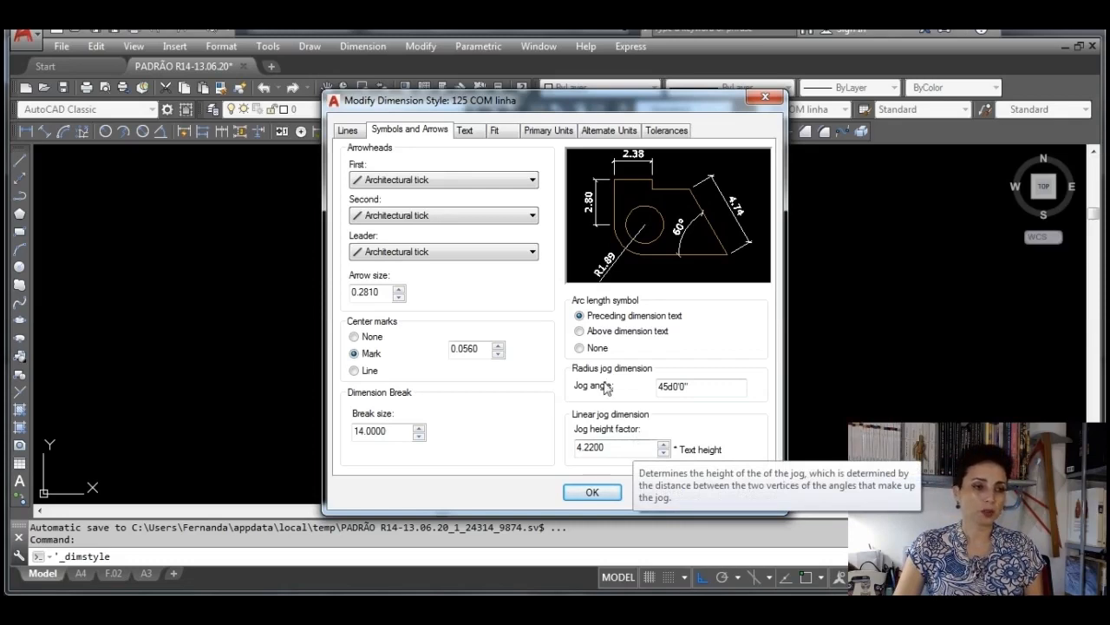
click(466, 130)
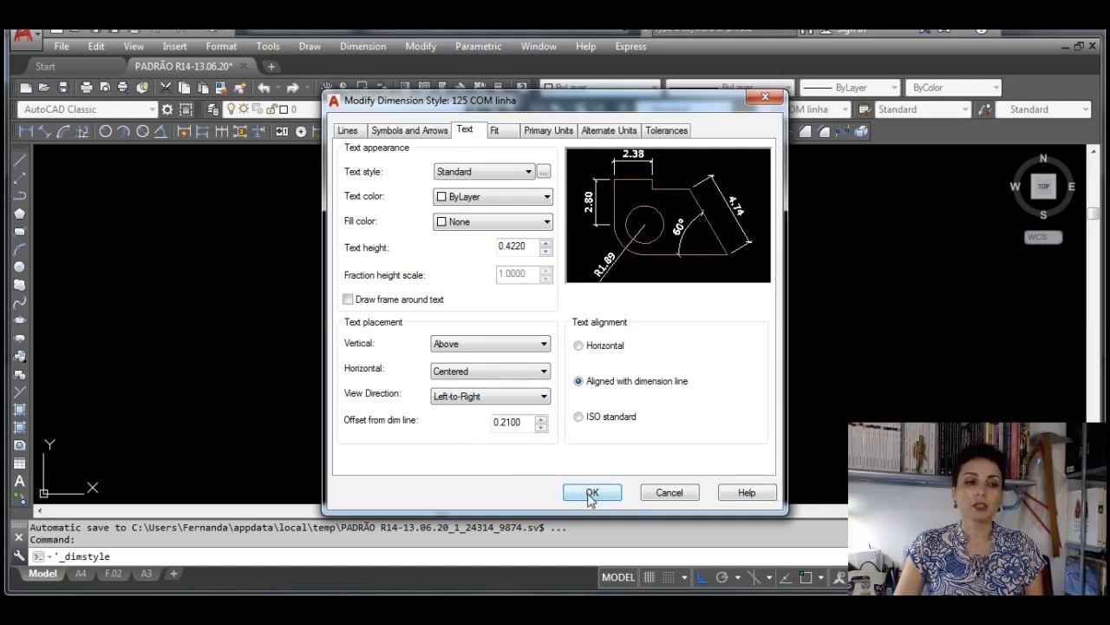
click(591, 493)
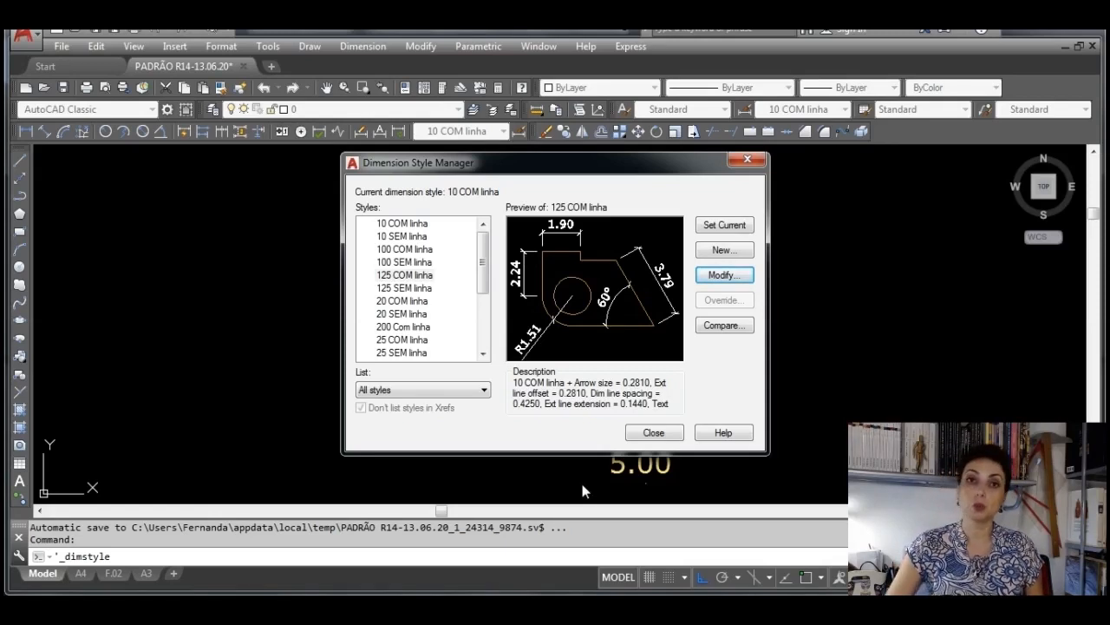
Start a new dimension style from 125 COM linha, name it 125 SEM linha, and cancel its creation
click(420, 276)
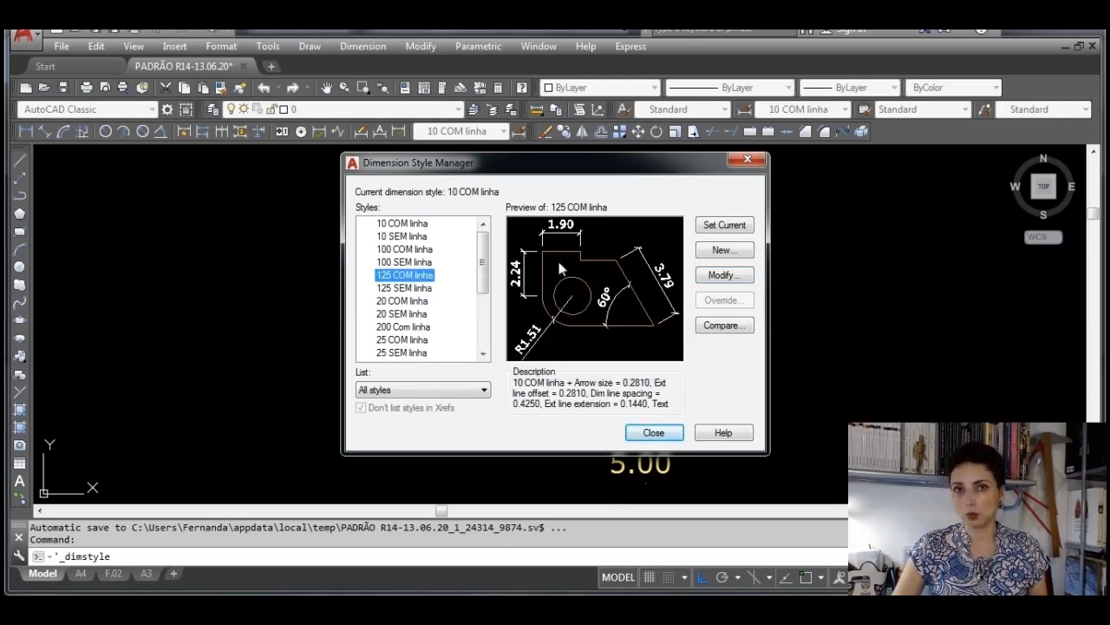
click(724, 250)
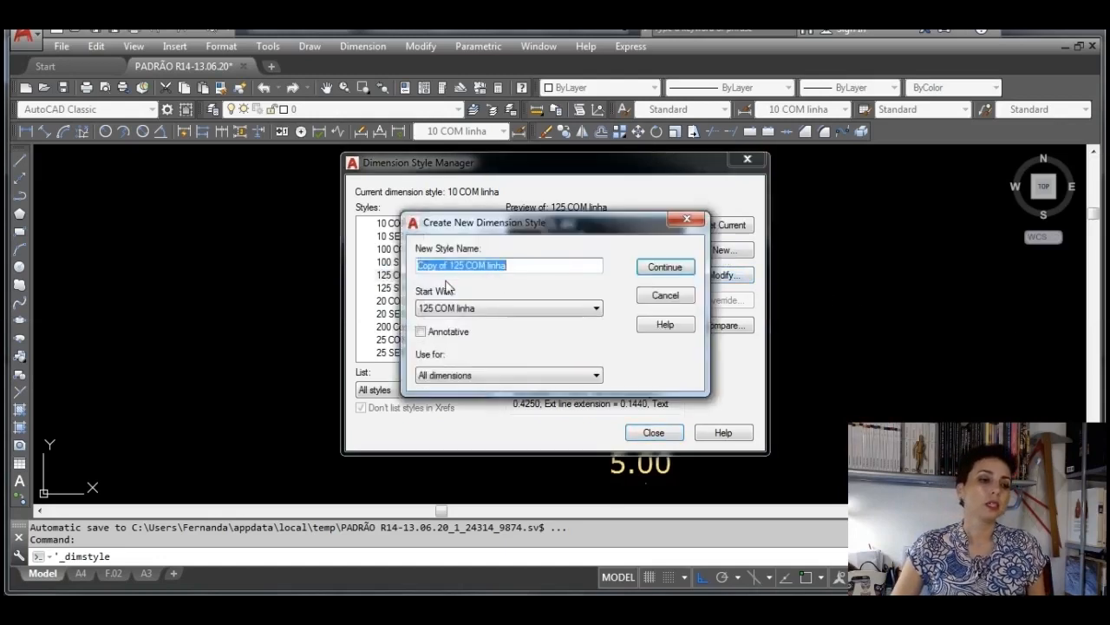
drag(451, 273, 411, 265)
key(BackSpace)
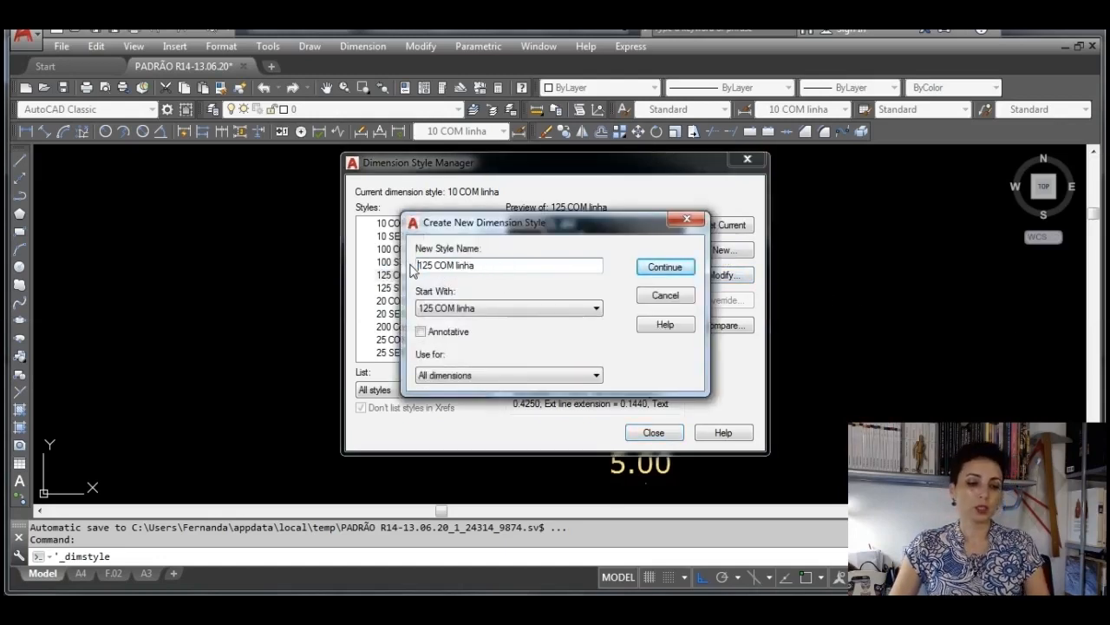
click(444, 265)
key(BackSpace)
key(BackSpace)
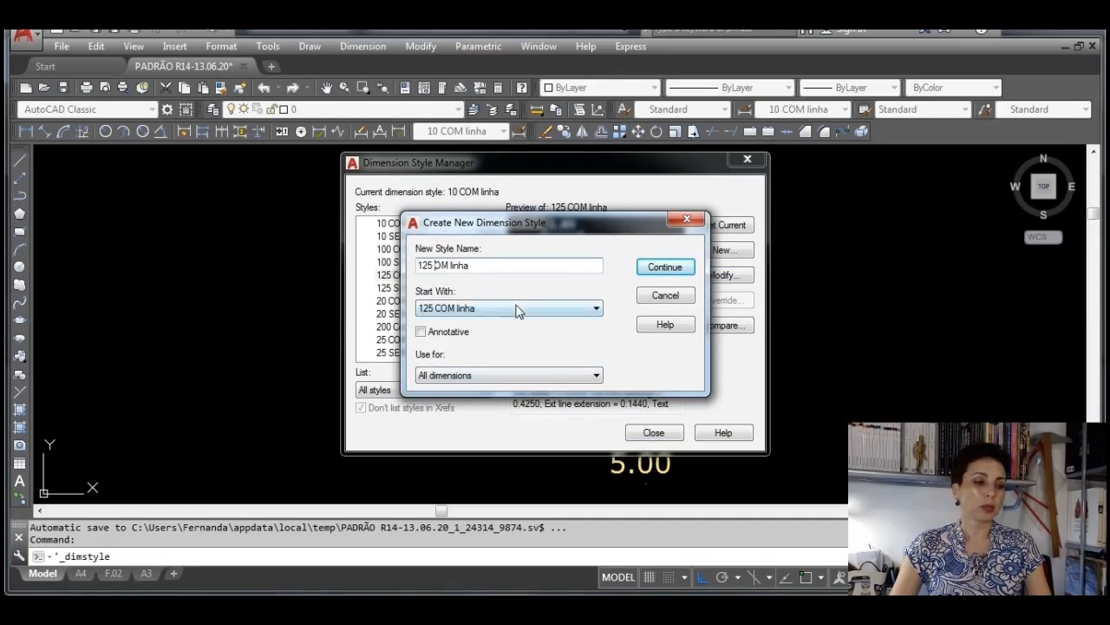
text(SE)
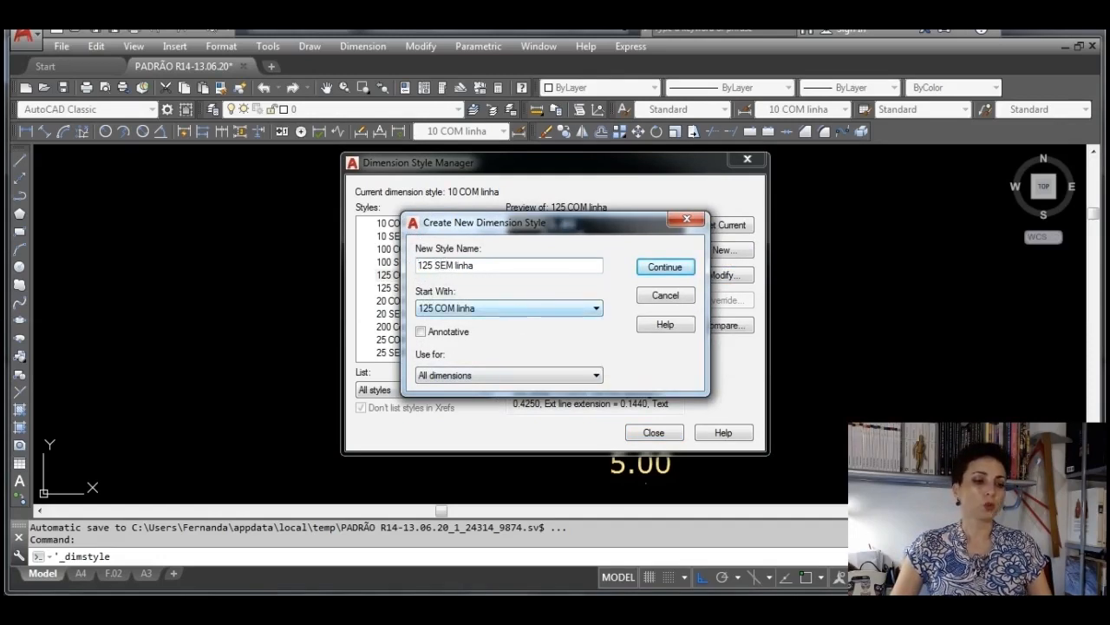
click(663, 296)
Open the existing 125 SEM linha style, examine its line suppression and fine-tuning fit settings, and accept the style
click(413, 290)
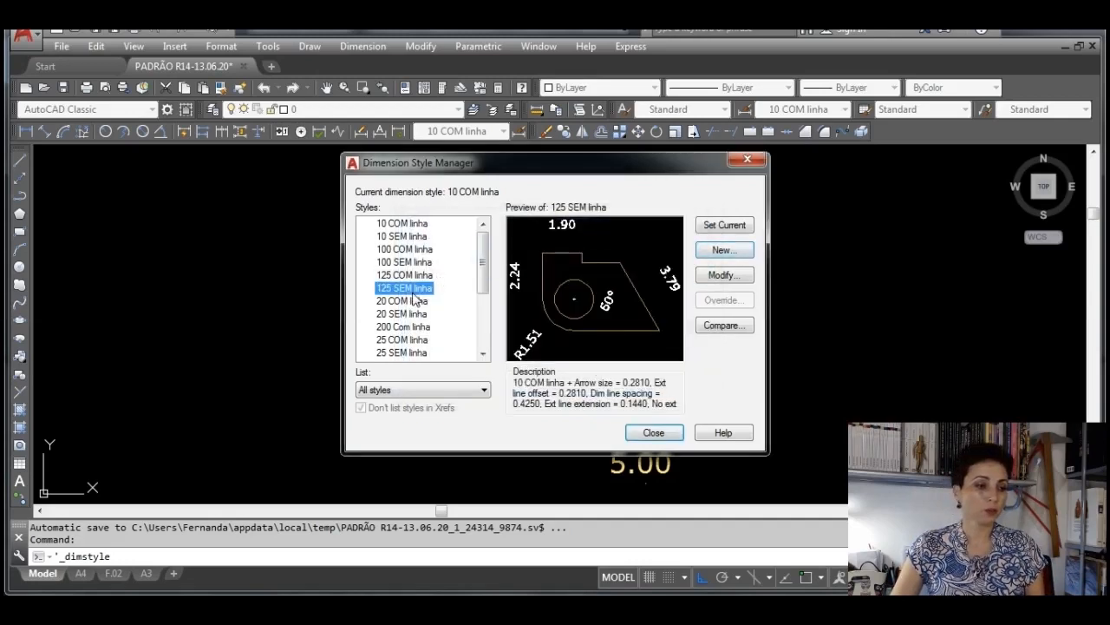
click(720, 275)
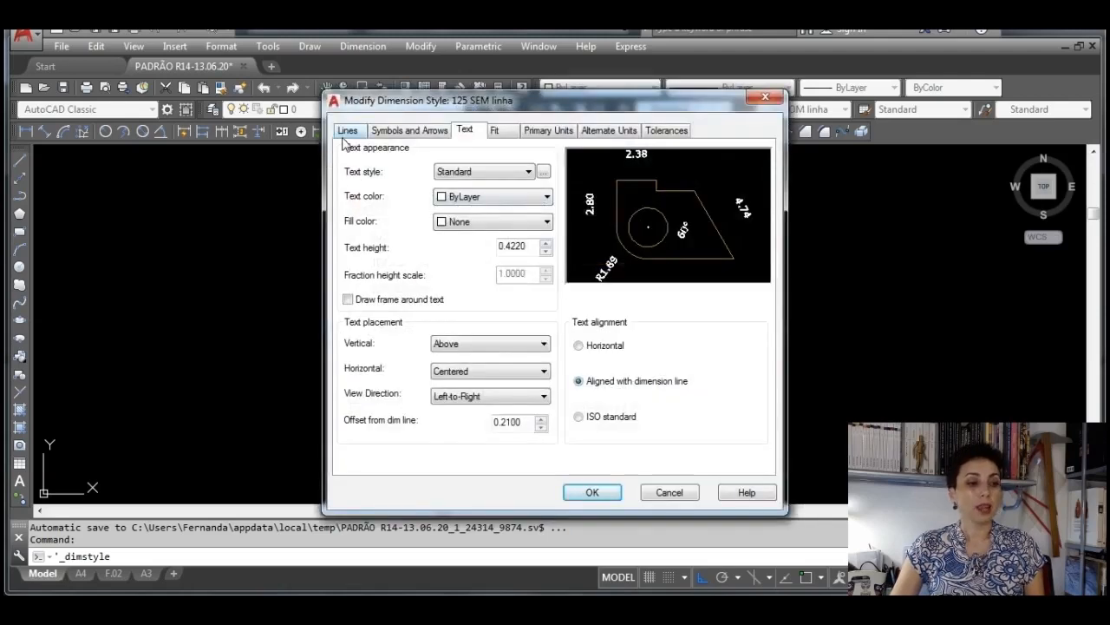
click(348, 132)
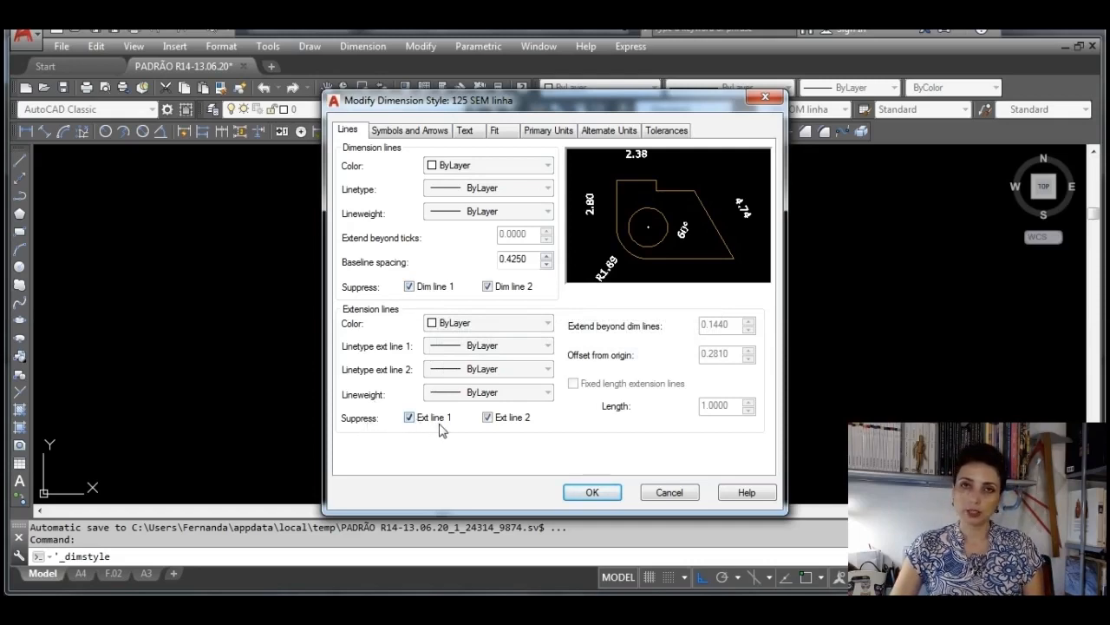
click(511, 133)
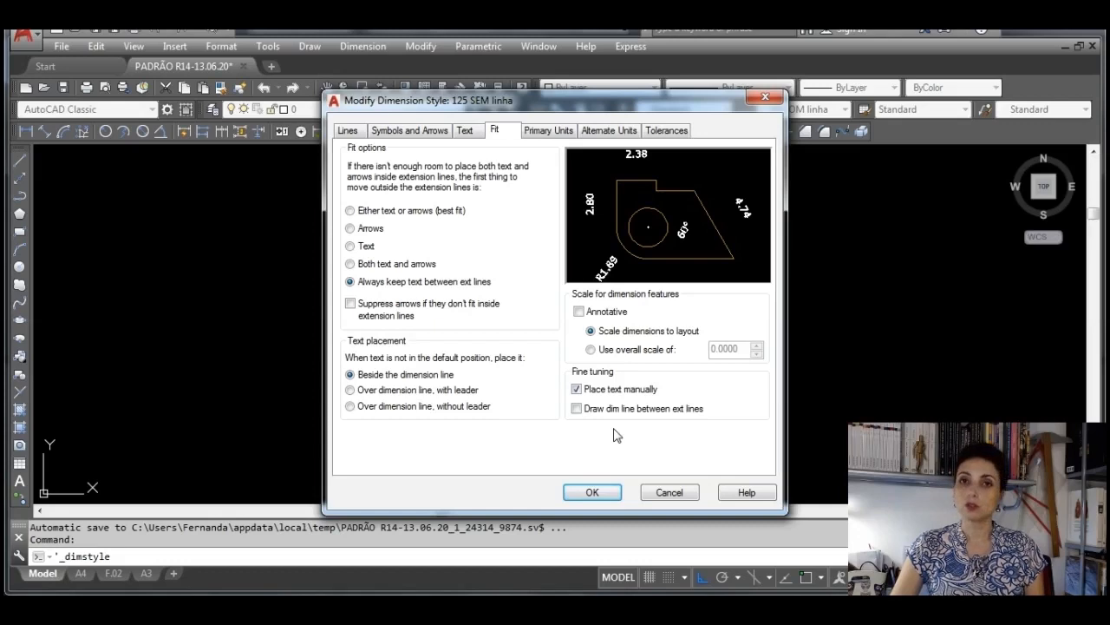
click(592, 491)
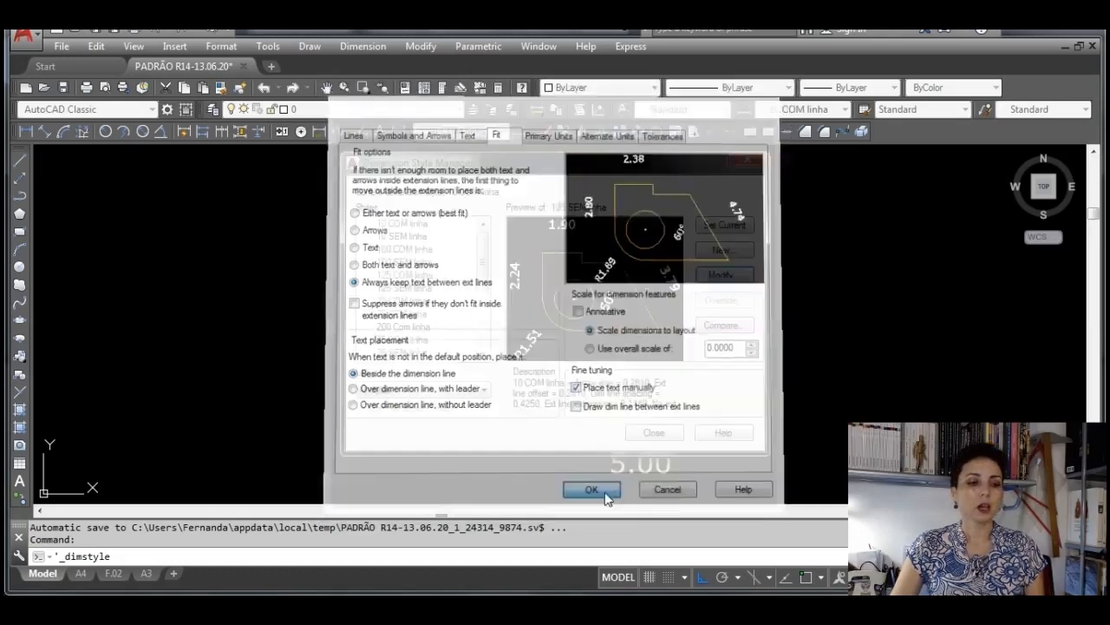
Review the full list of dimension styles and close the Dimension Style Manager
scroll(483, 321, down, 3)
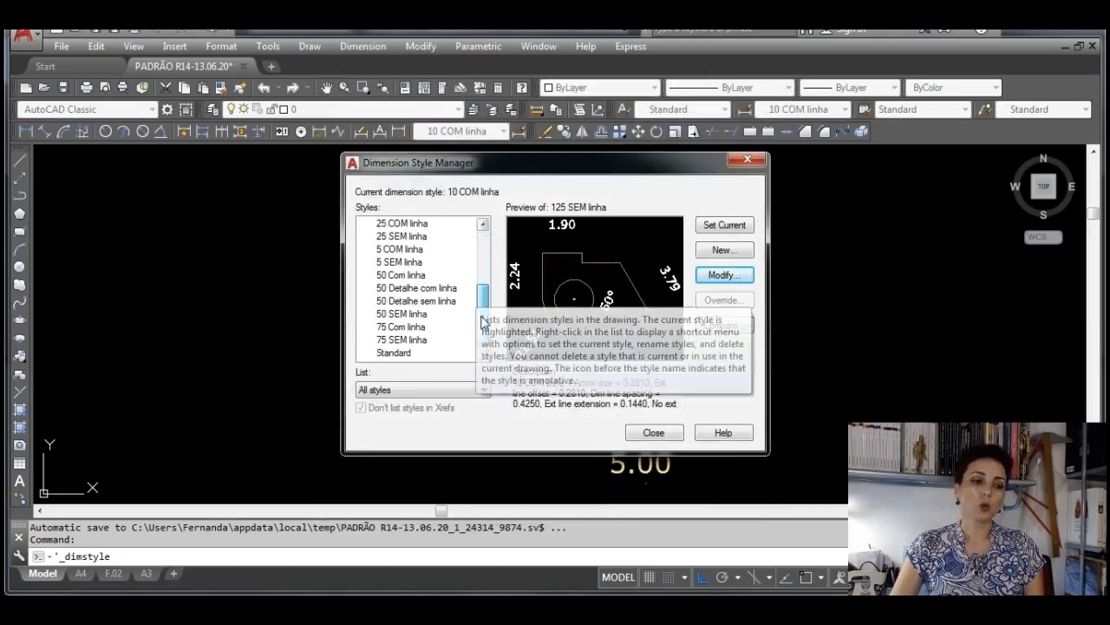
scroll(482, 321, up, 3)
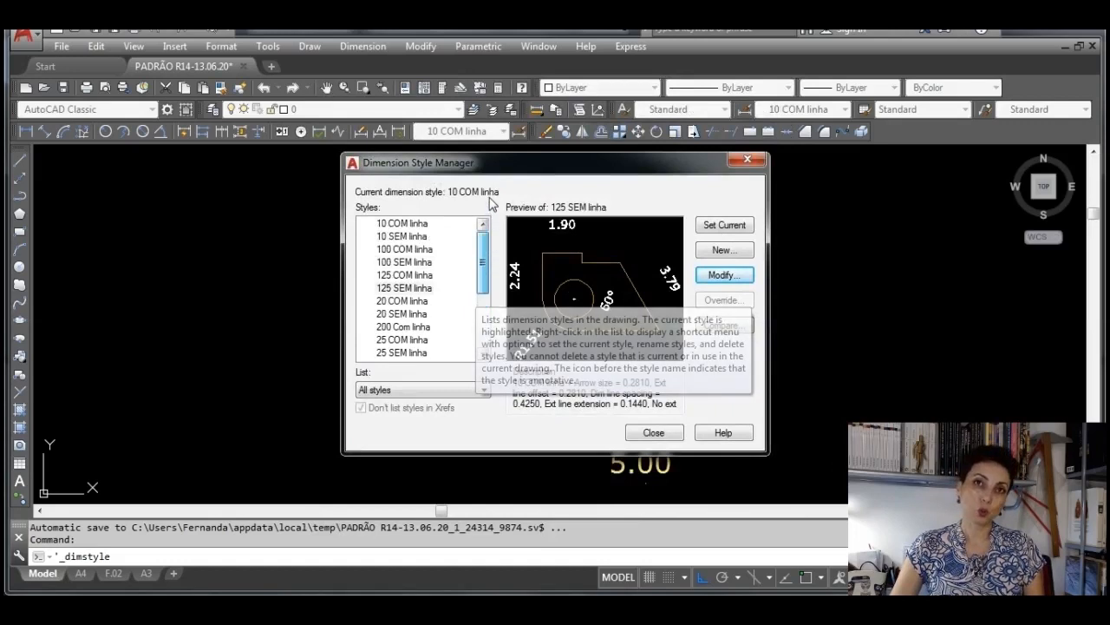
scroll(481, 321, down, 3)
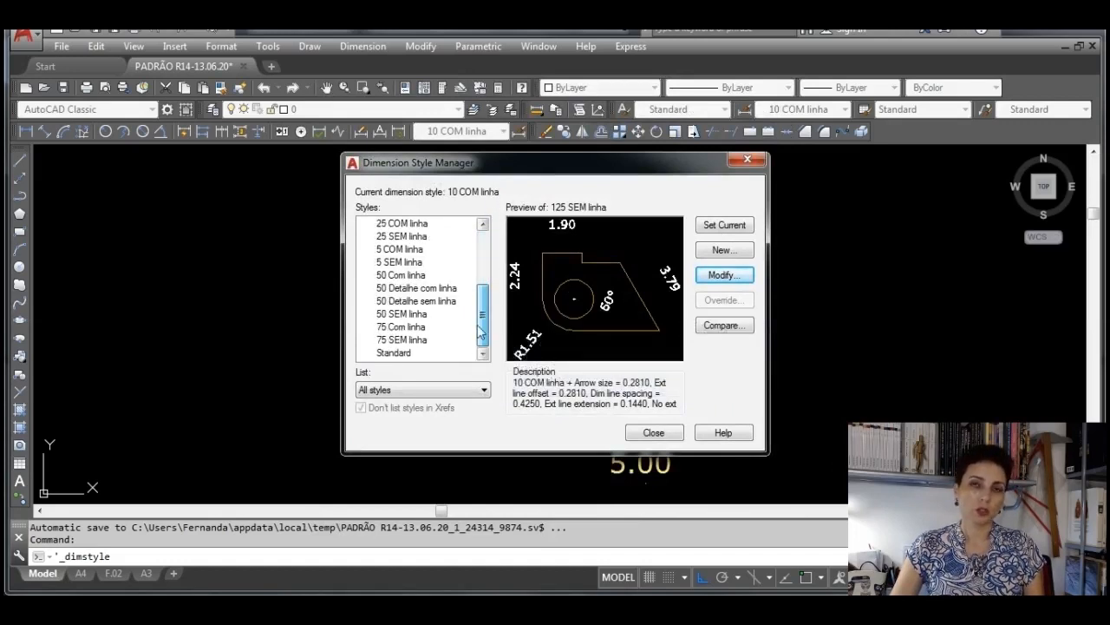
scroll(484, 320, up, 3)
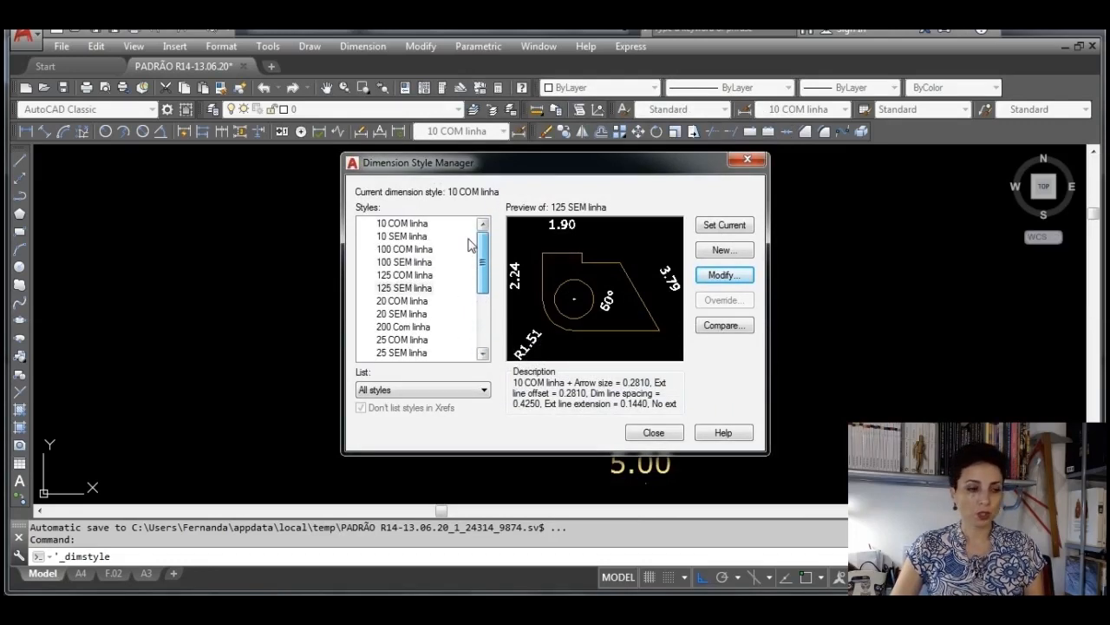
click(649, 433)
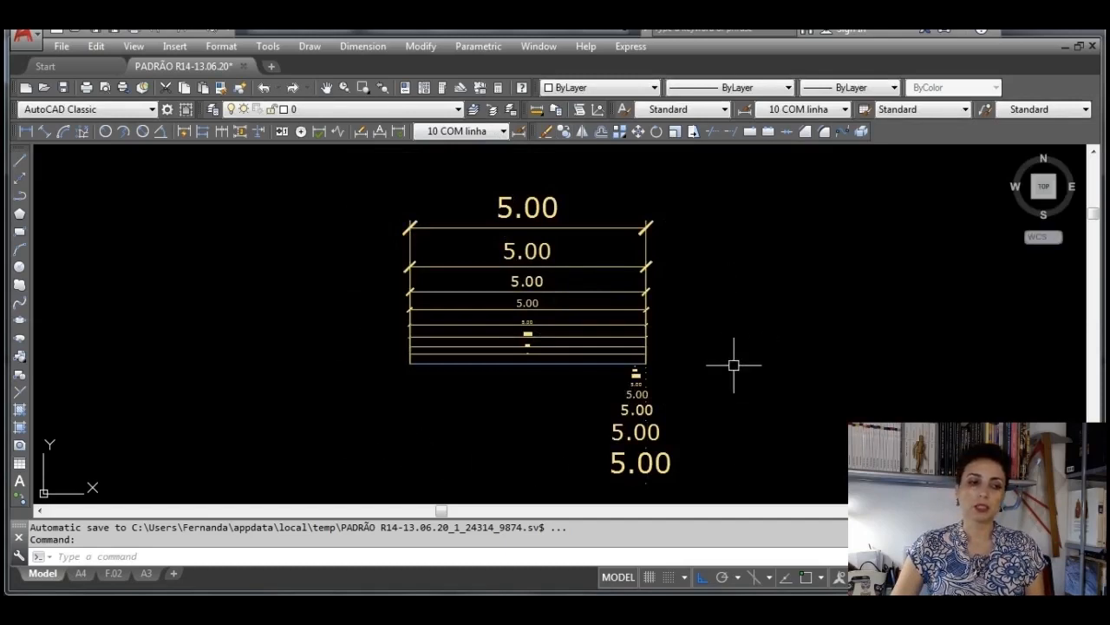
Select the lowest dimension above the base line, examine its assigned style and text up close, and clear the selection
middle_drag(734, 366, 733, 354)
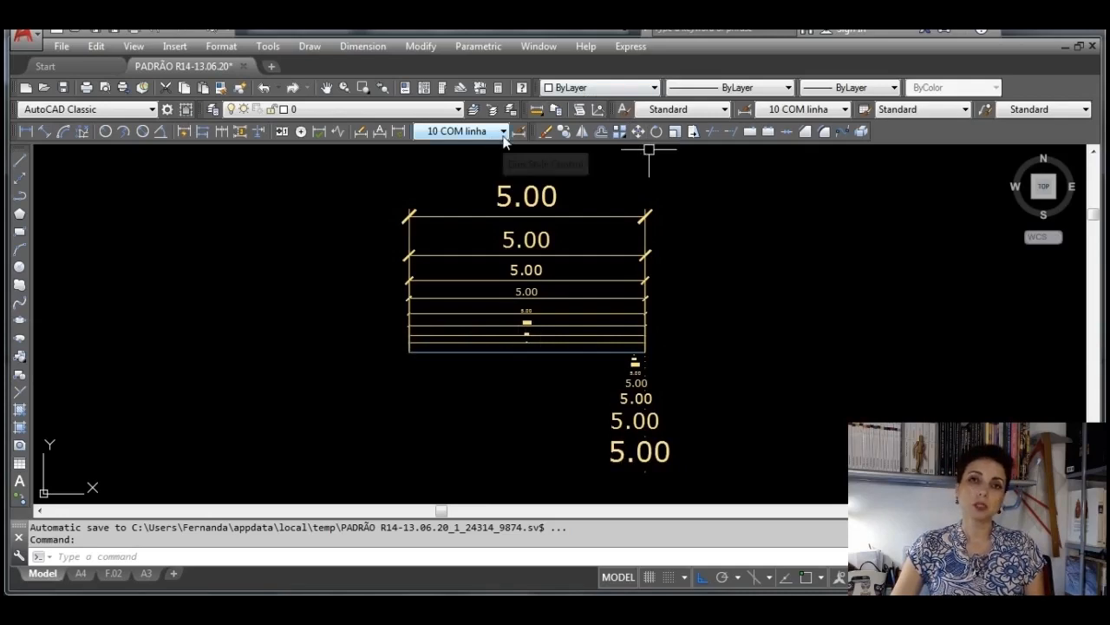
click(563, 343)
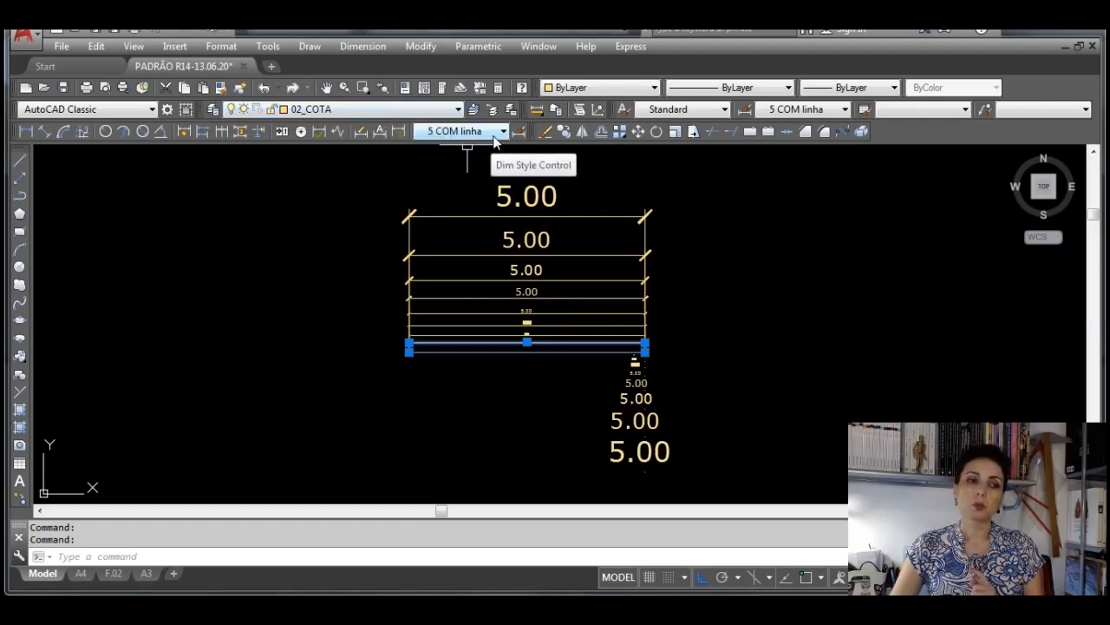
scroll(520, 330, up, 6)
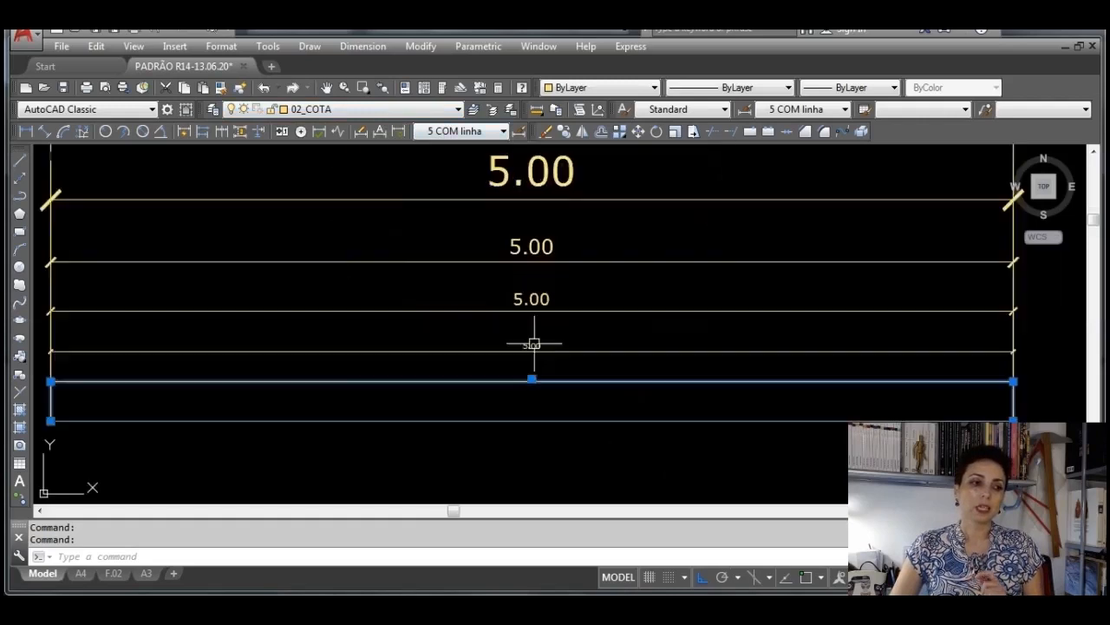
scroll(526, 404, up, 2)
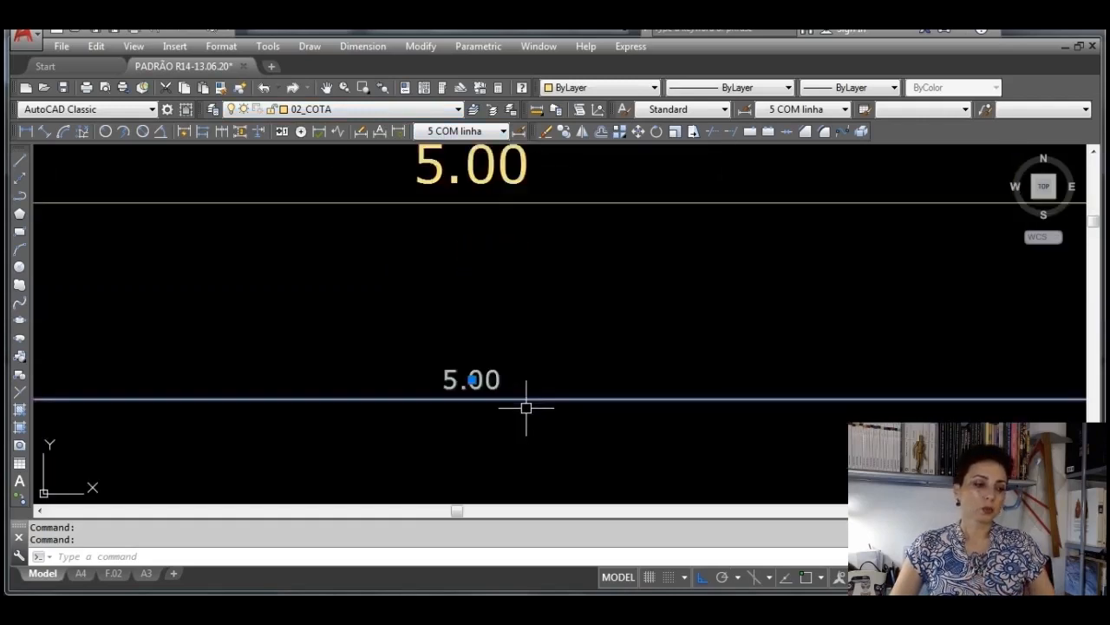
key(Escape)
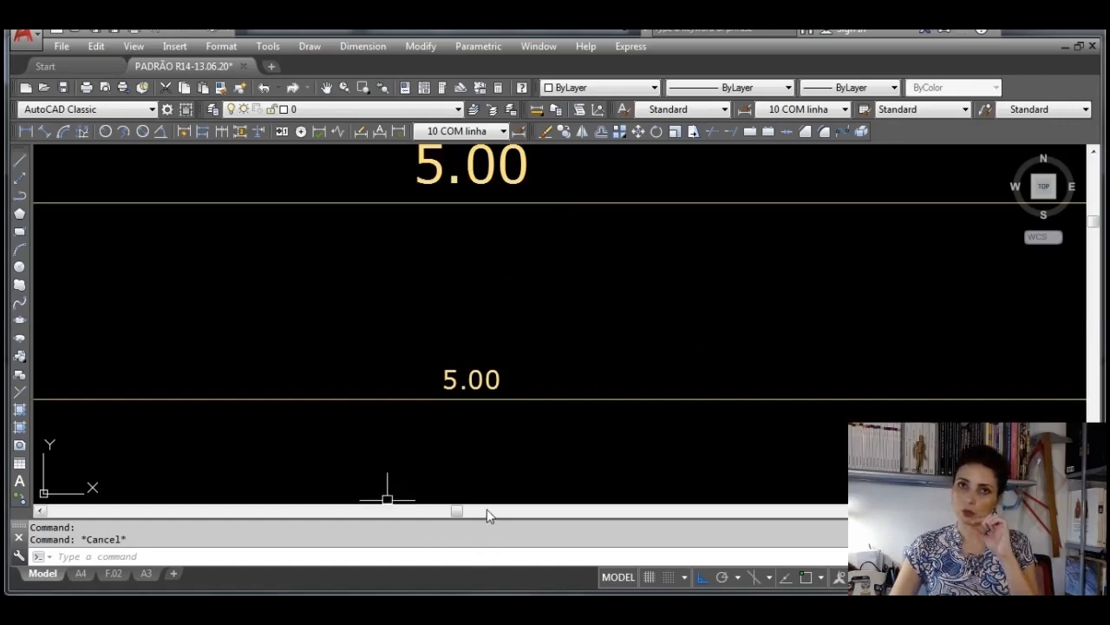
Select the fourth dimension from the top and examine its assigned style and text size against the neighbouring dimensions
scroll(489, 456, down, 4)
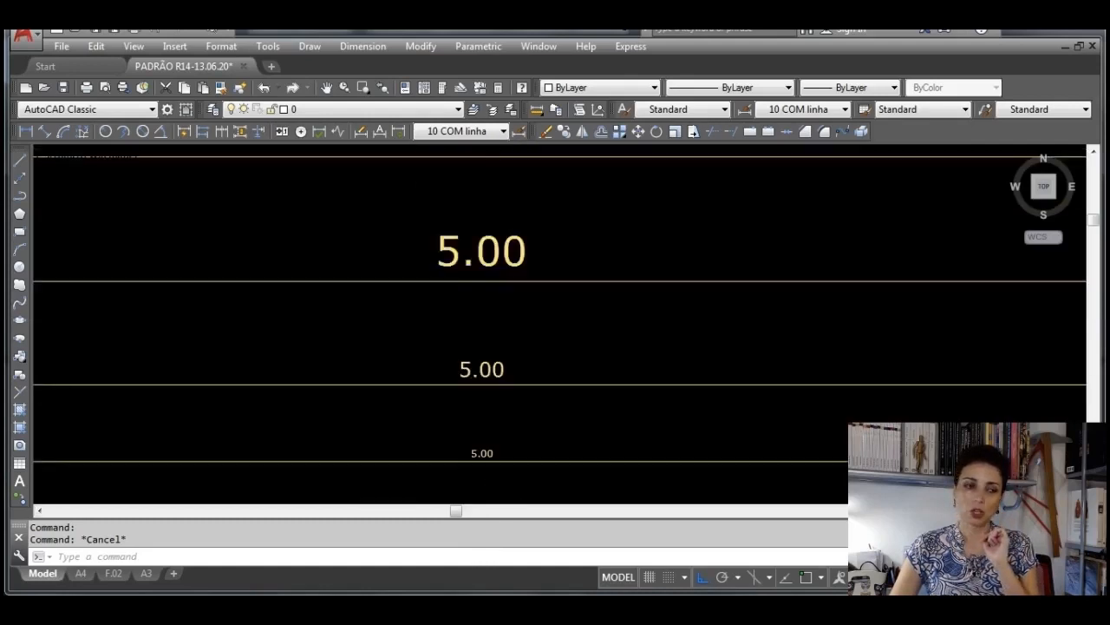
scroll(487, 470, down, 2)
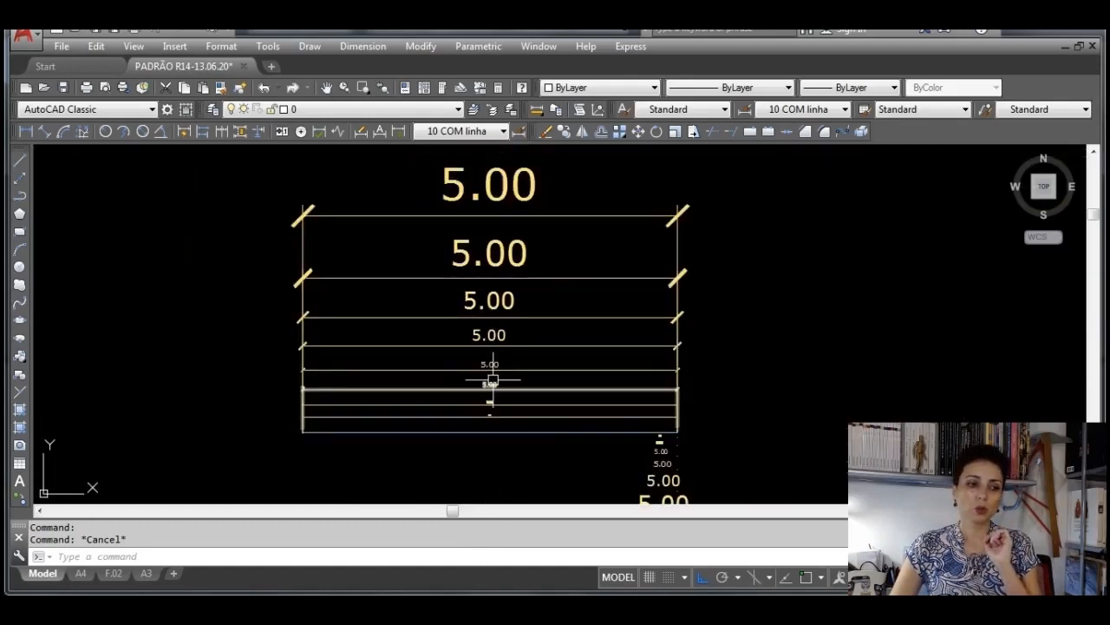
click(537, 343)
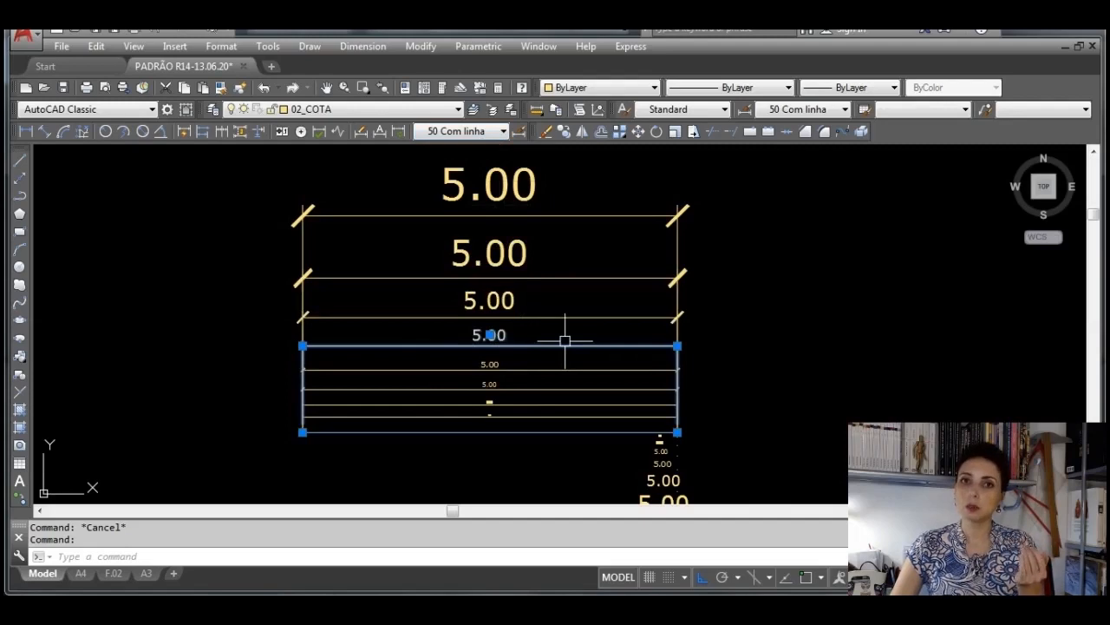
scroll(525, 381, up, 2)
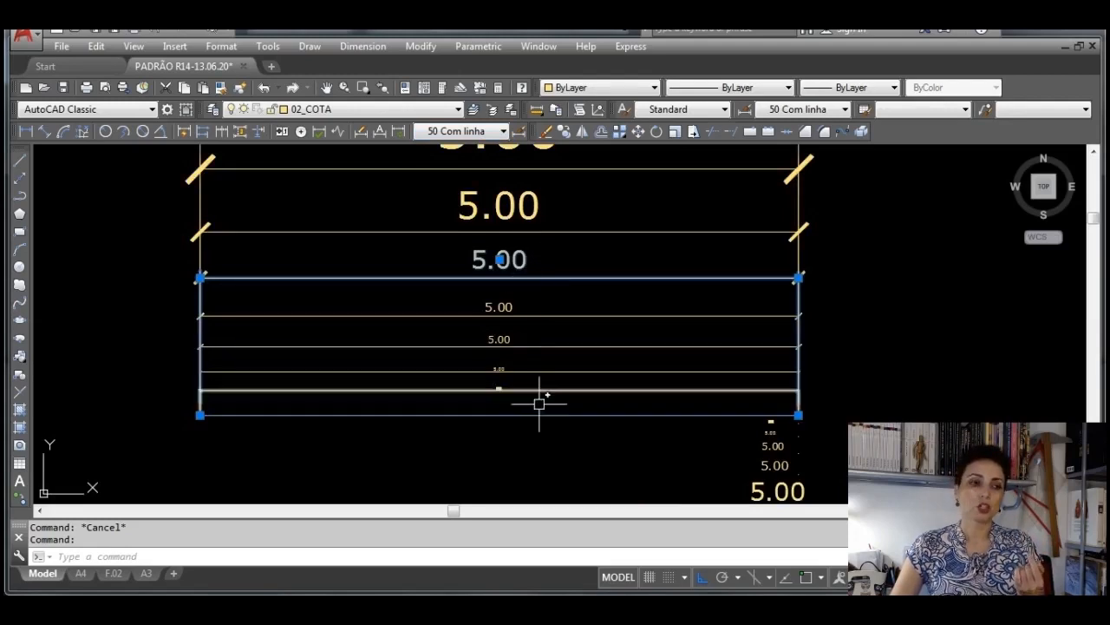
Clear the dimension selection, make 02_COTA the current layer and set the current dimension style to 5 COM linha
mouse_move(545, 392)
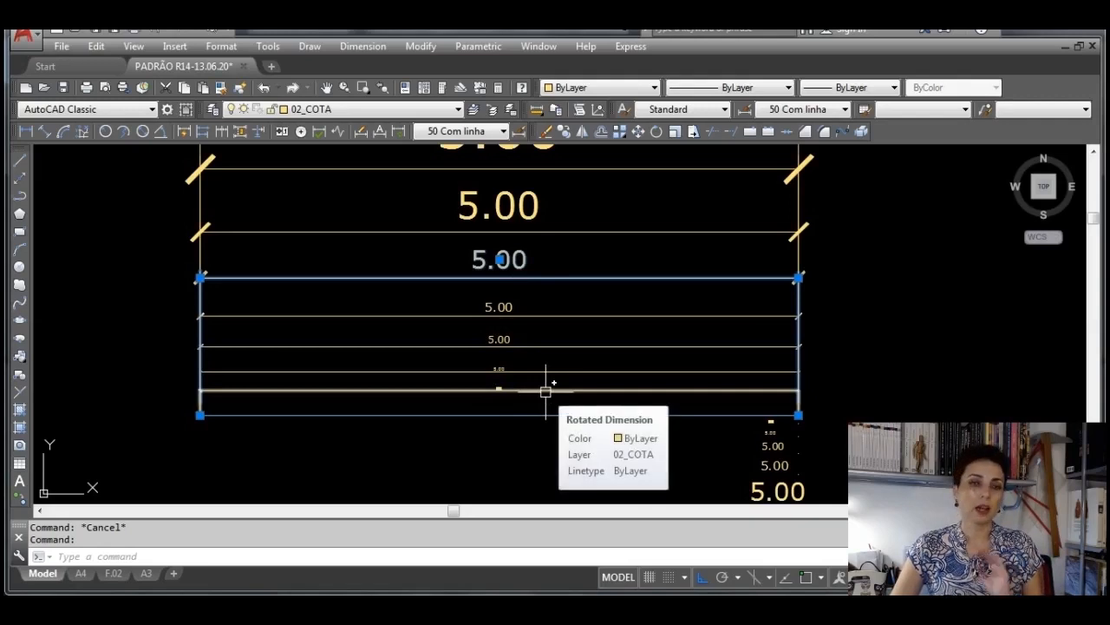
key(Escape)
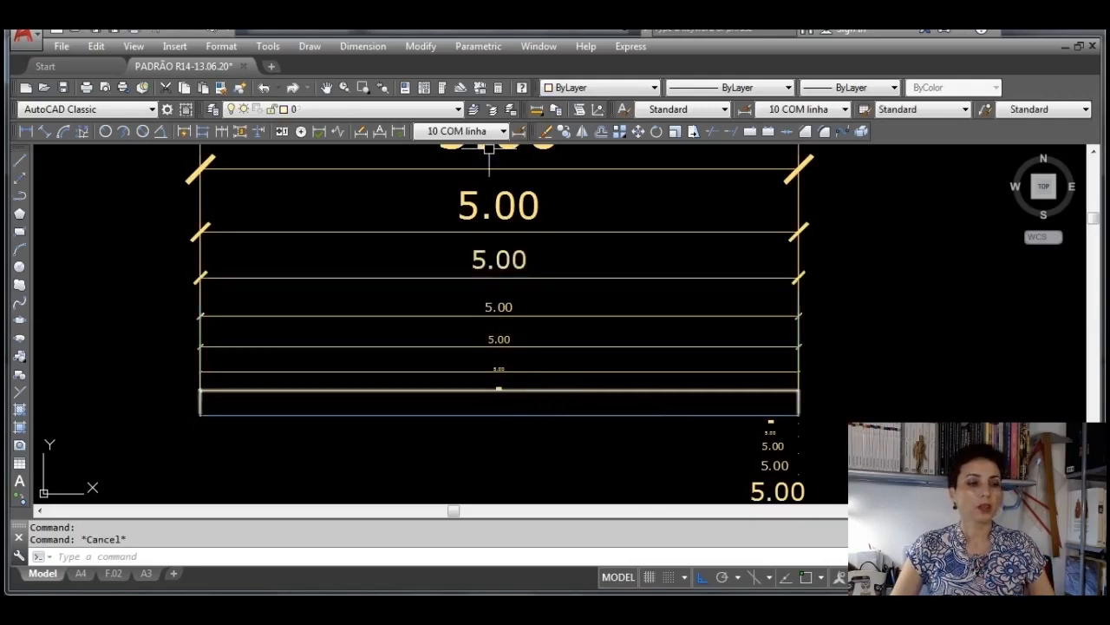
click(393, 111)
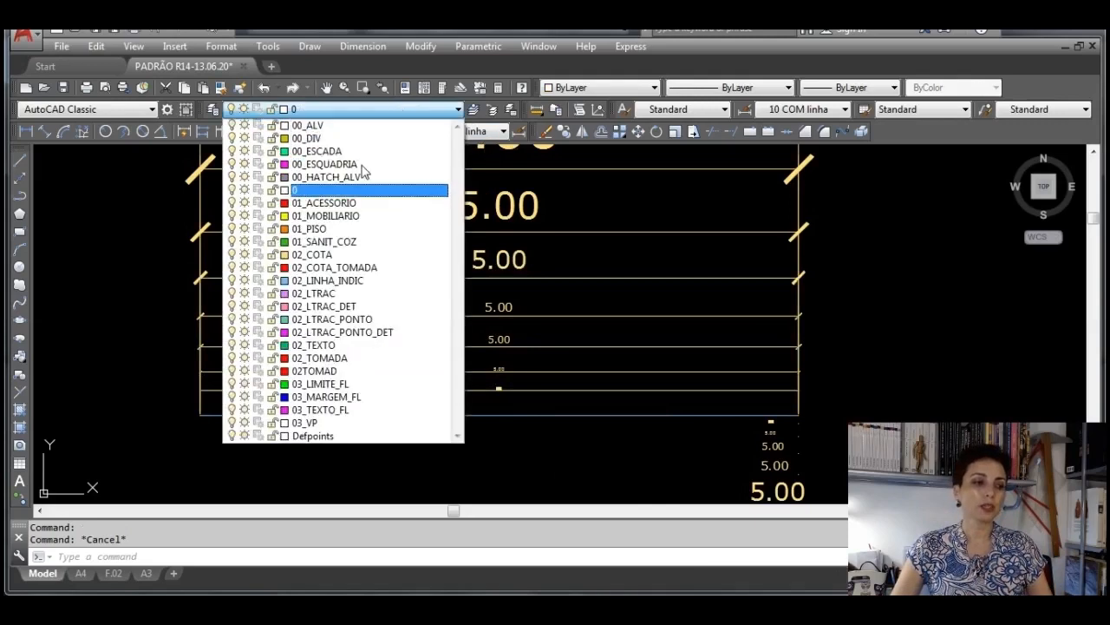
click(363, 259)
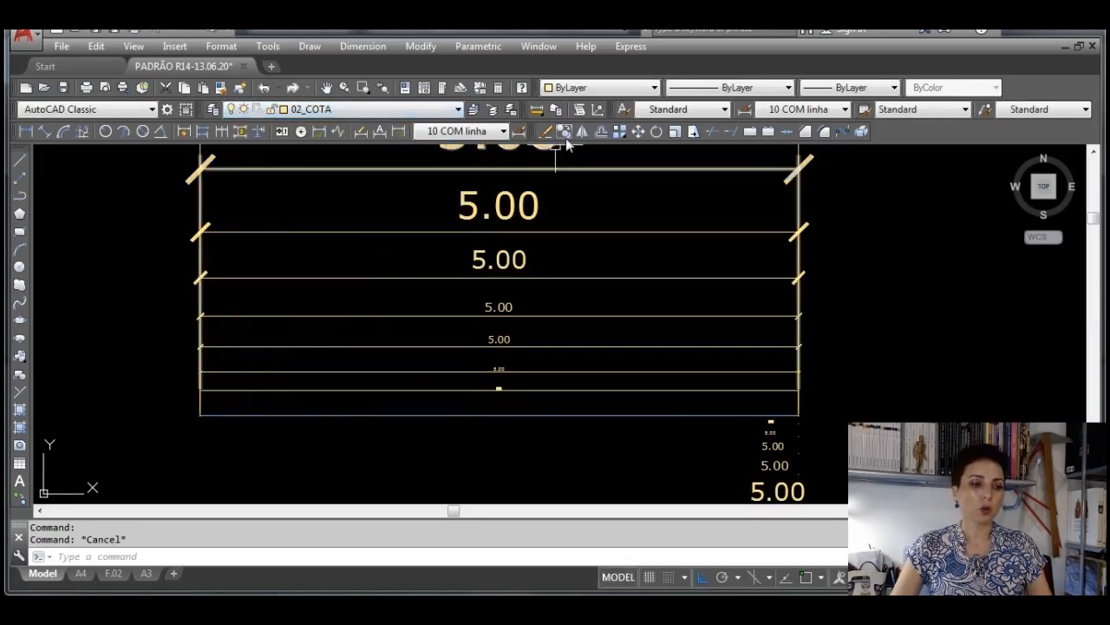
click(498, 130)
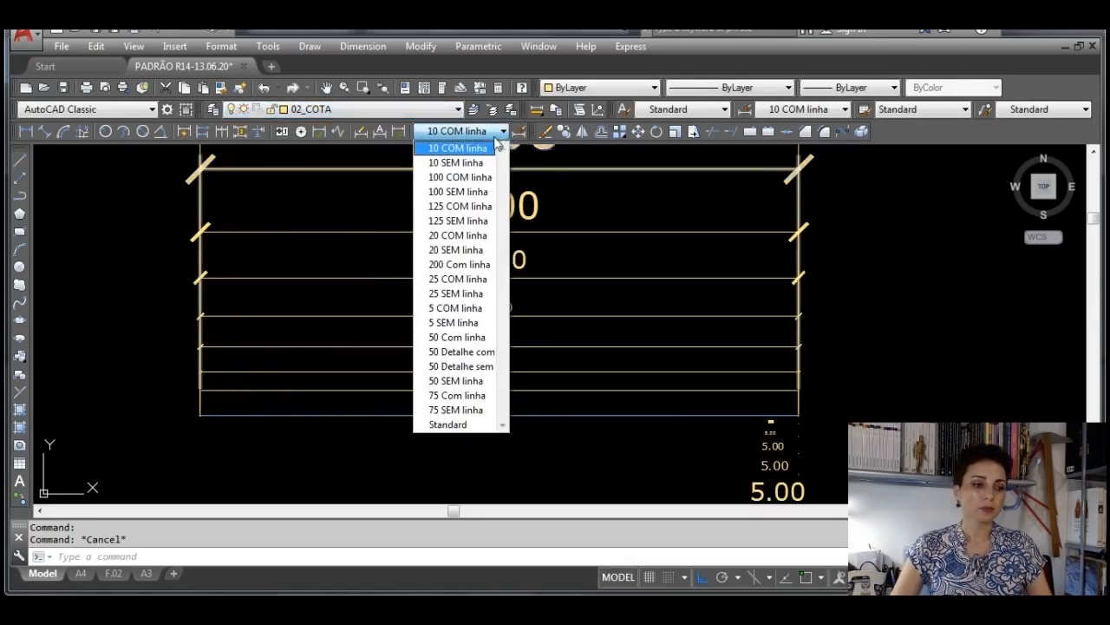
click(462, 311)
Draw a horizontal line 5 units long in the empty area to the right of the existing dimensions
click(19, 159)
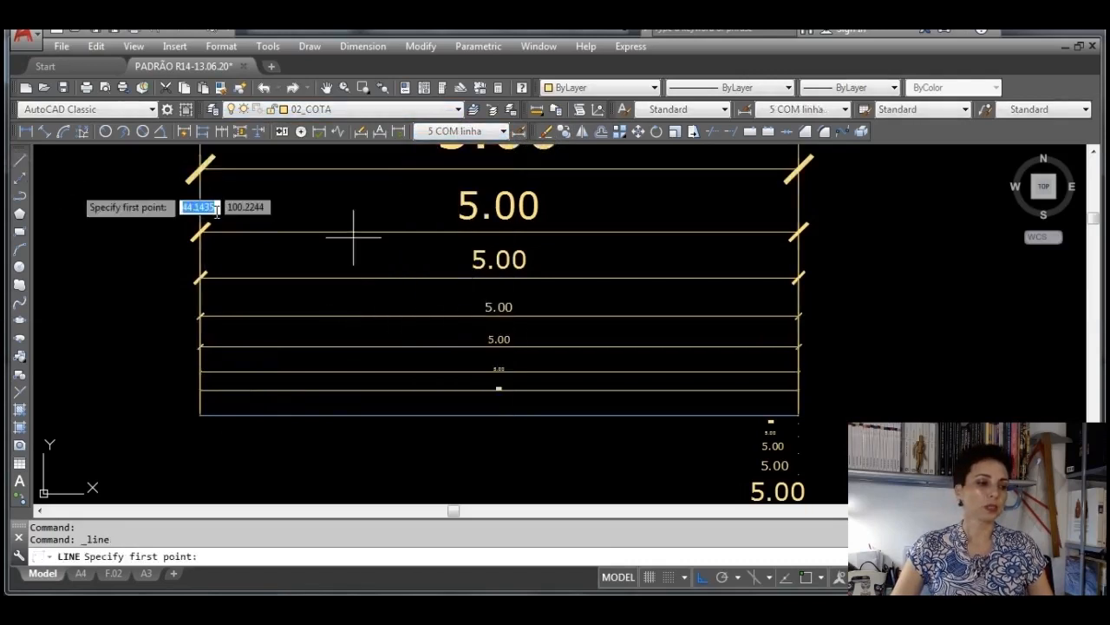
scroll(642, 248, down, 4)
middle_drag(743, 303, 505, 307)
click(534, 339)
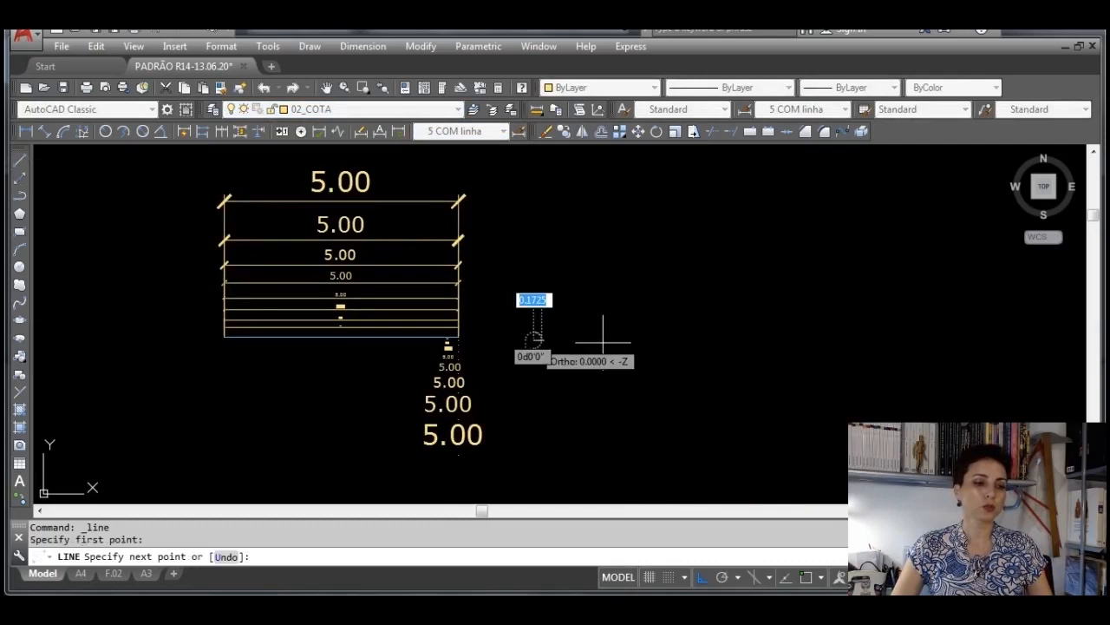
text(5)
key(Return)
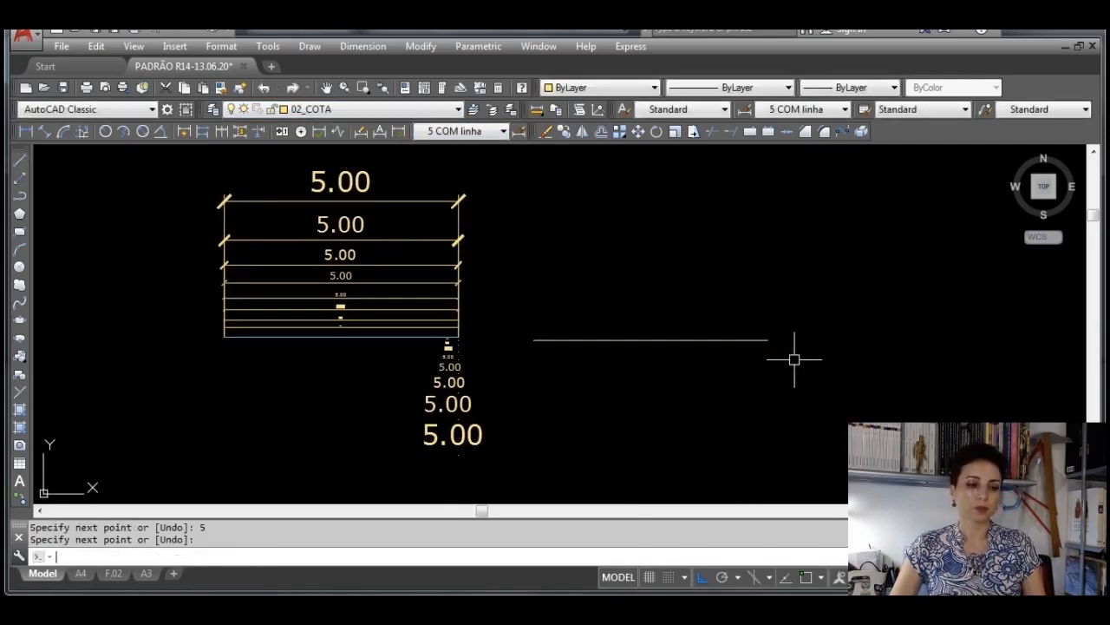
key(Return)
Assign the new horizontal line to the 01_ACESSORIO layer and clear the selection
click(719, 365)
click(639, 305)
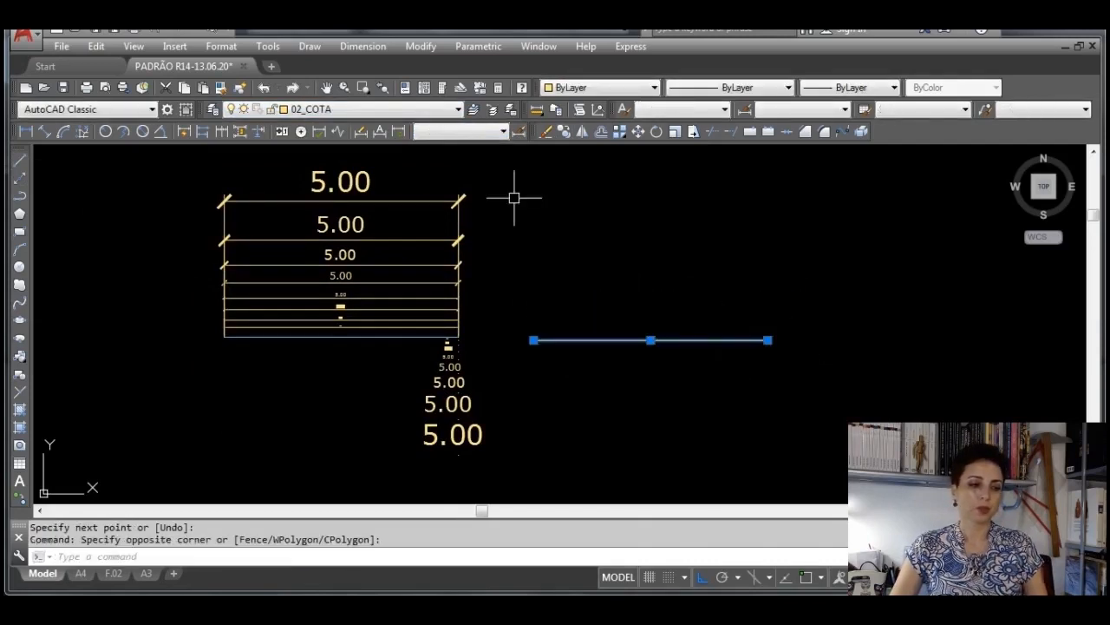
click(436, 116)
click(340, 198)
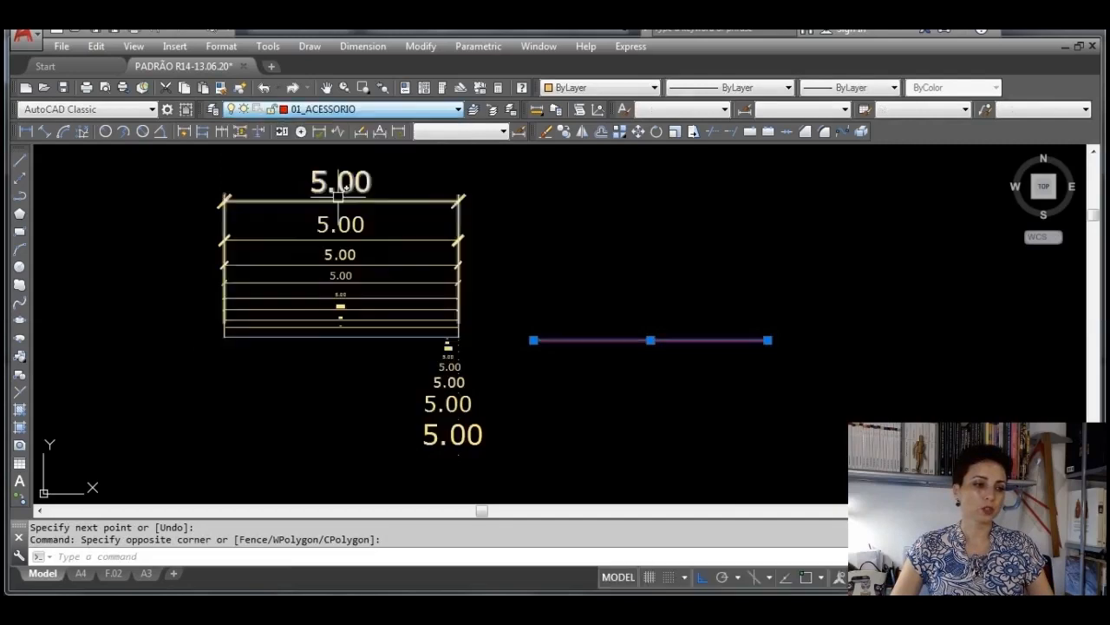
key(Escape)
Turn on object snap and add a linear dimension between the red line's endpoints, placed just above it
scroll(669, 387, up, 3)
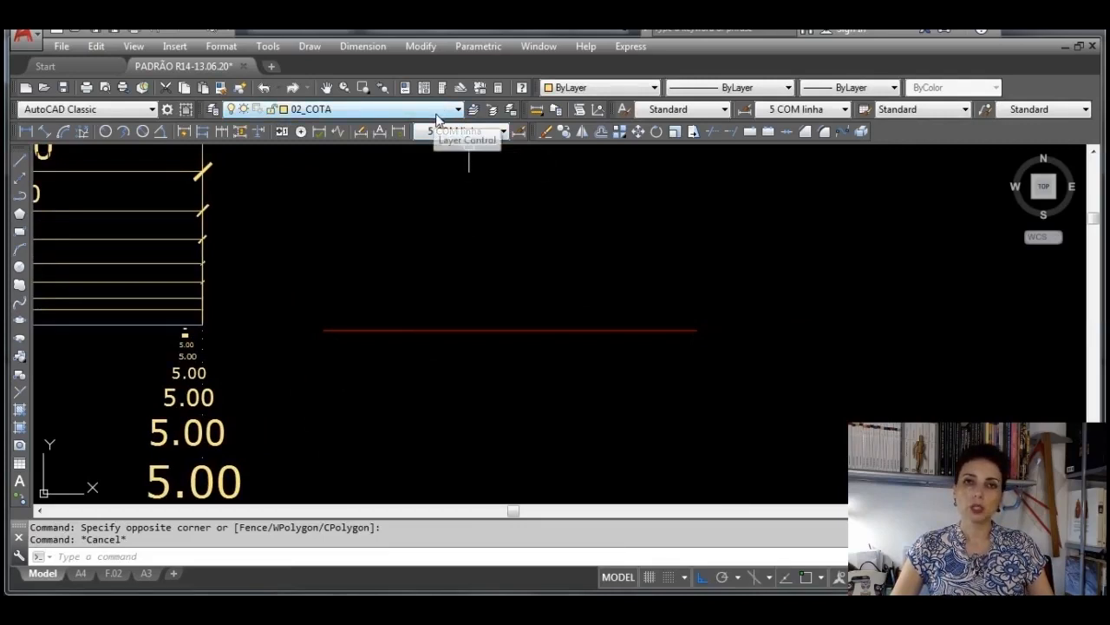
click(26, 132)
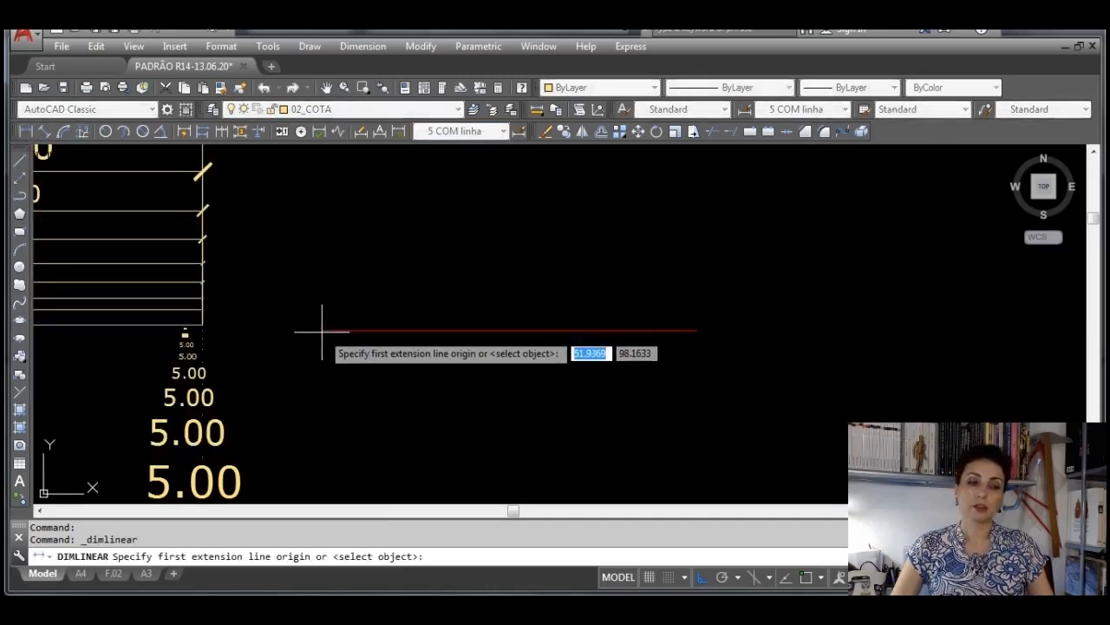
key(F3)
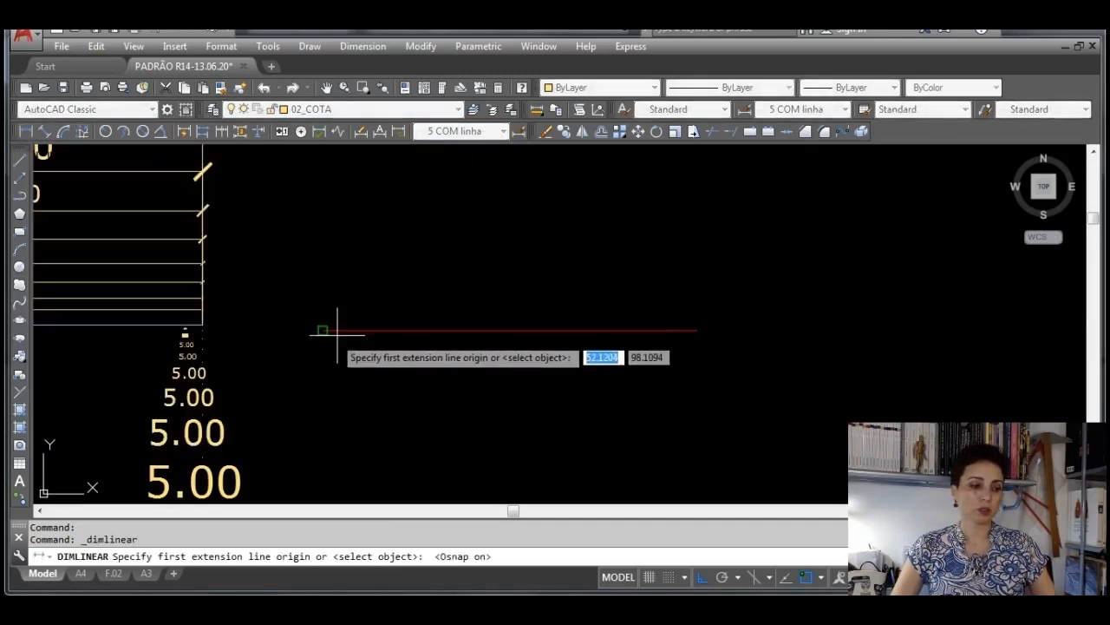
click(323, 330)
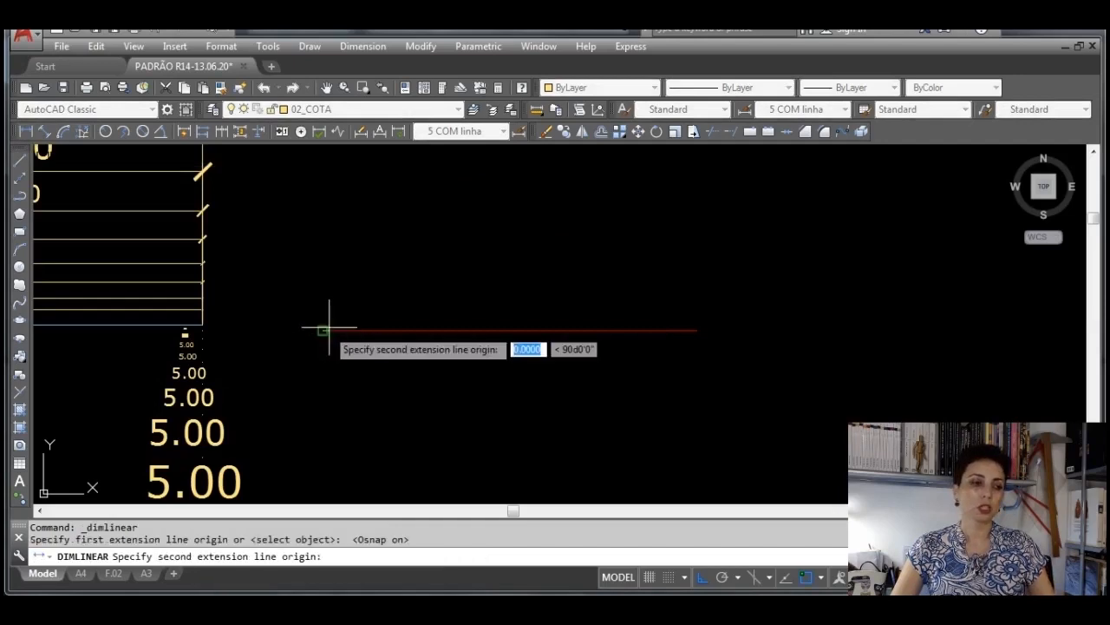
click(697, 331)
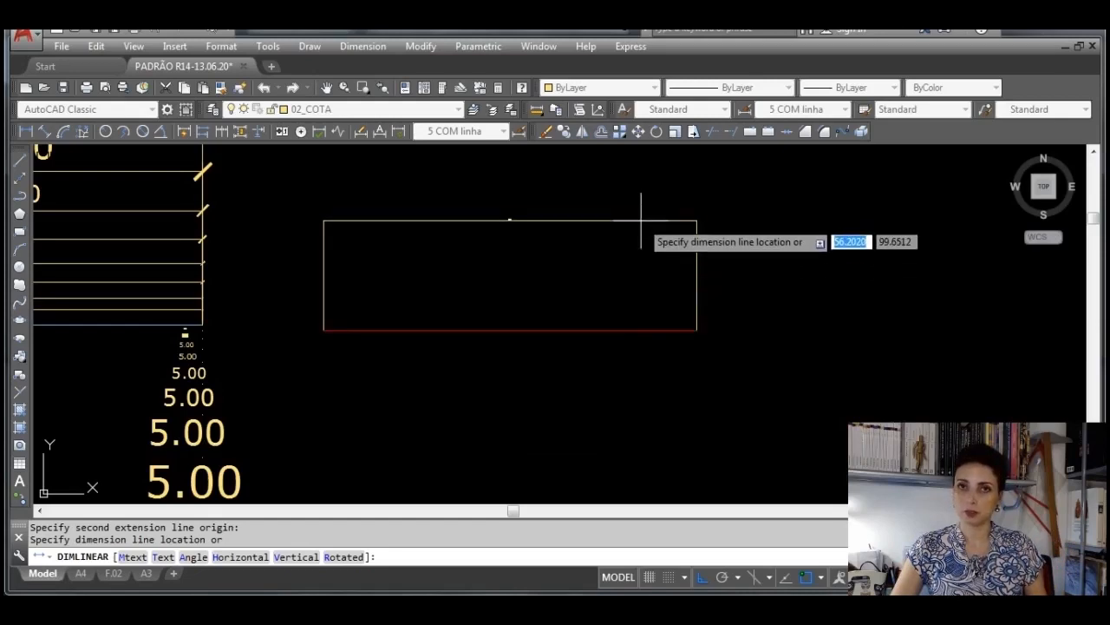
click(607, 319)
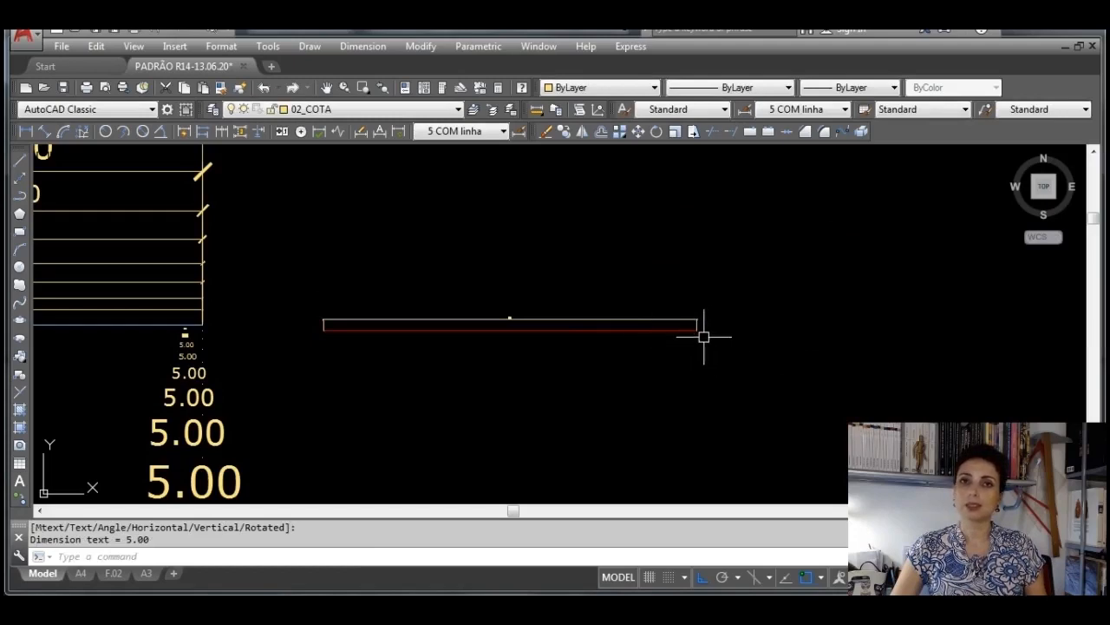
Examine the gap between the selected dimension's right extension line and the endpoint of the red line
scroll(704, 337, up, 5)
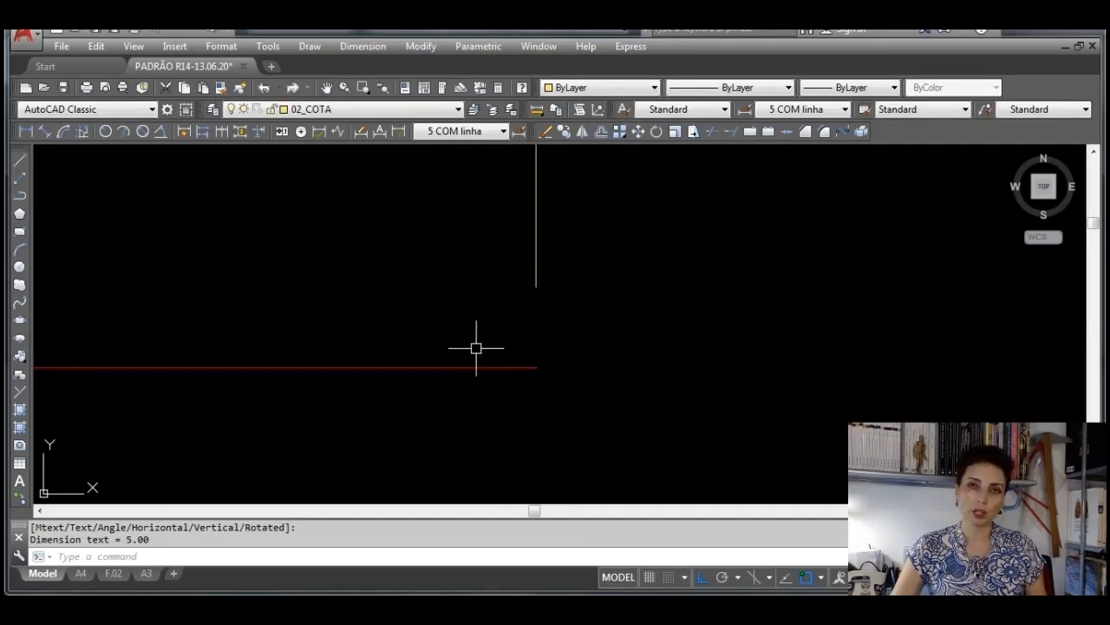
click(535, 240)
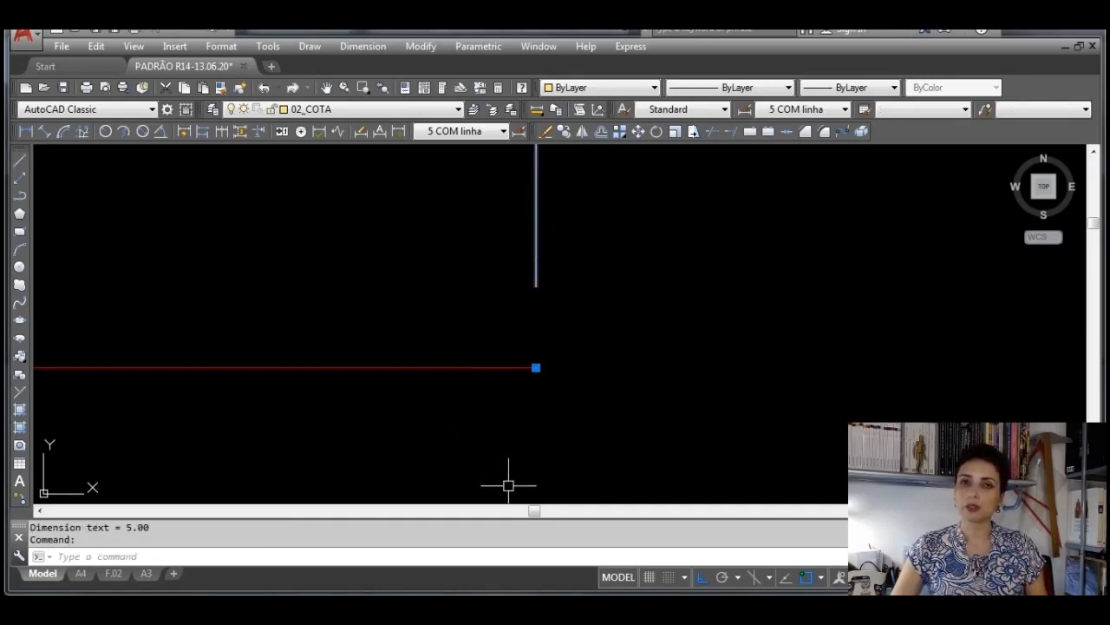
scroll(508, 394, up, 3)
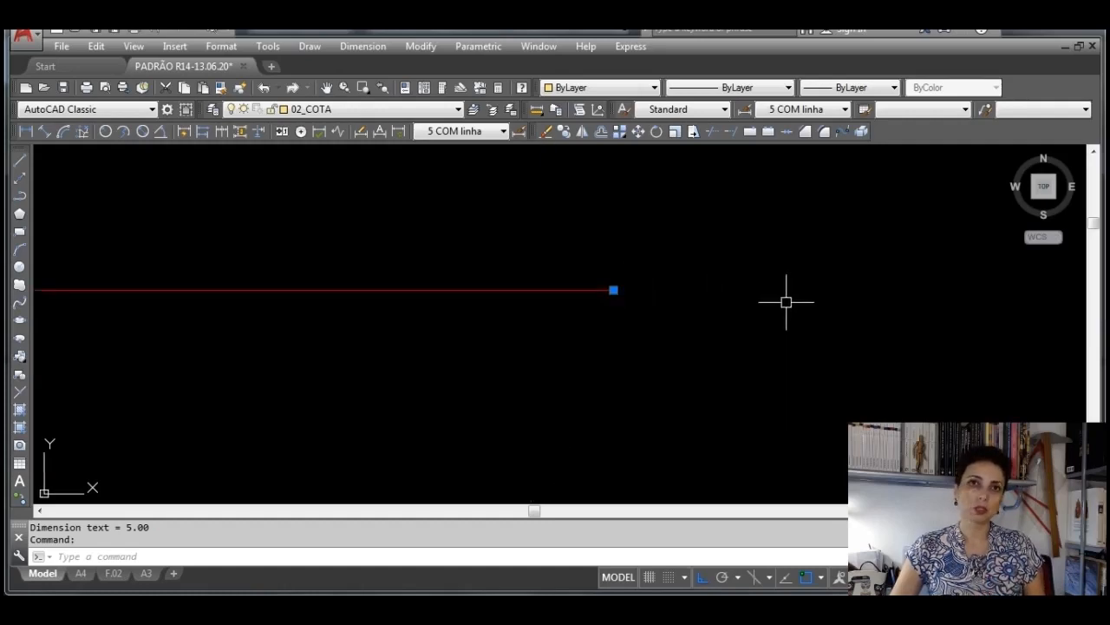
scroll(786, 302, down, 3)
middle_drag(742, 317, 665, 451)
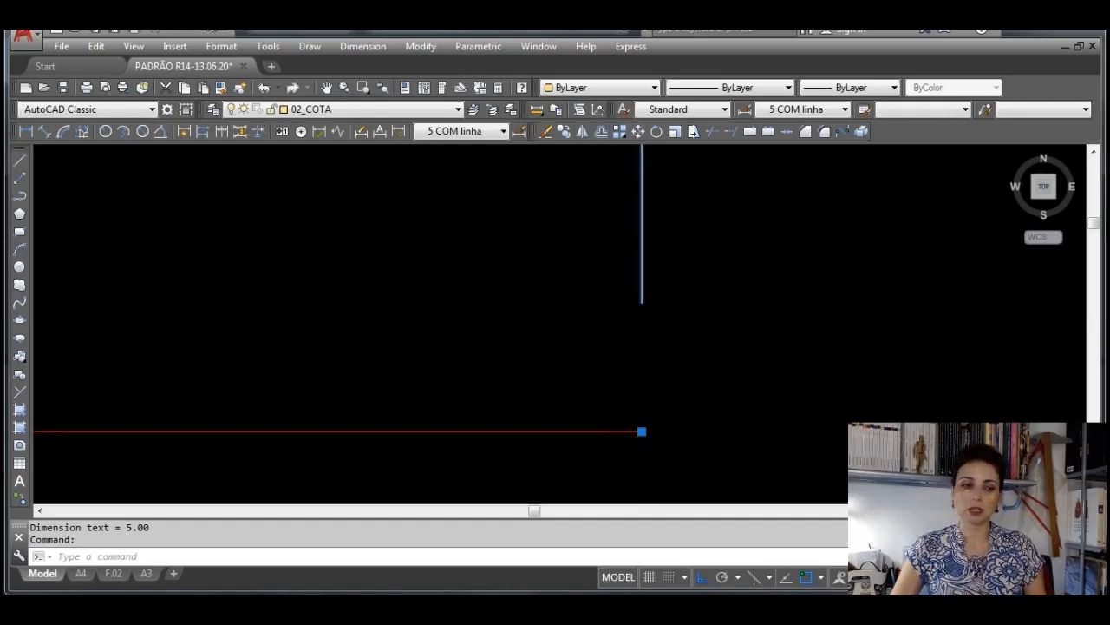
scroll(669, 414, down, 7)
middle_drag(660, 303, 719, 344)
scroll(712, 328, down, 2)
Stretch the dimension line toward the red line, out away from it, and back in to a closer position
scroll(737, 314, up, 8)
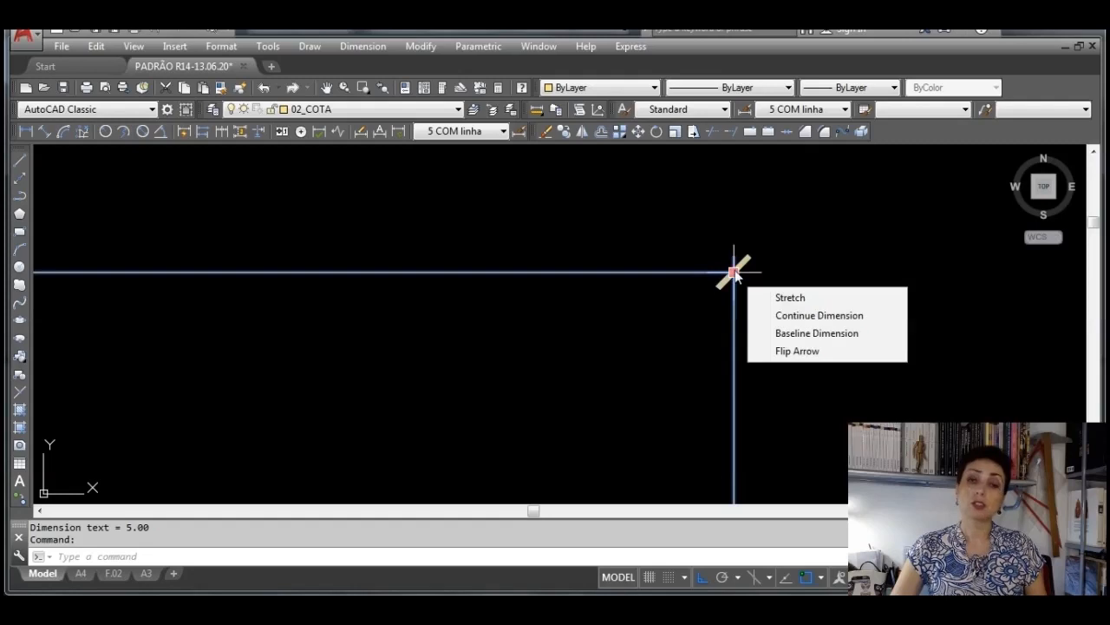
click(734, 272)
click(769, 391)
scroll(773, 391, down, 5)
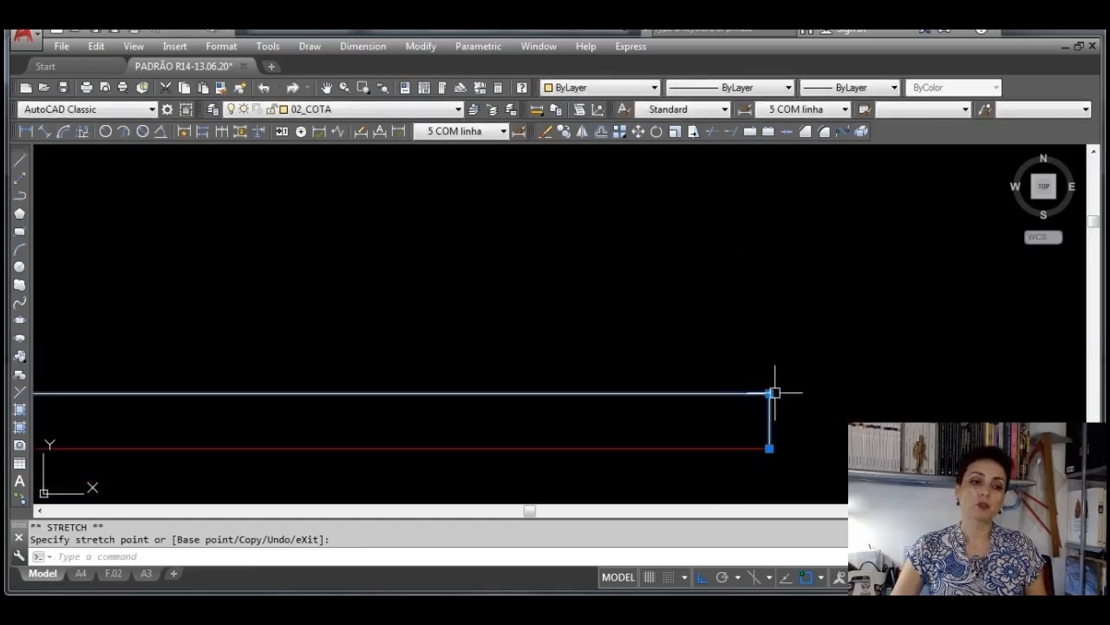
scroll(779, 398, up, 5)
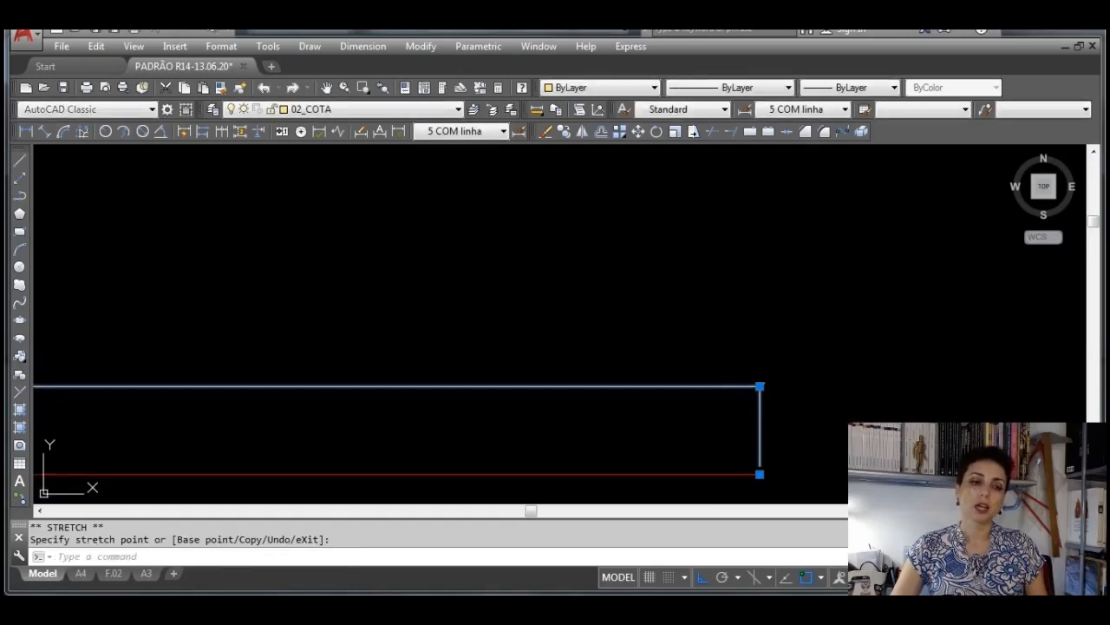
click(758, 384)
click(756, 267)
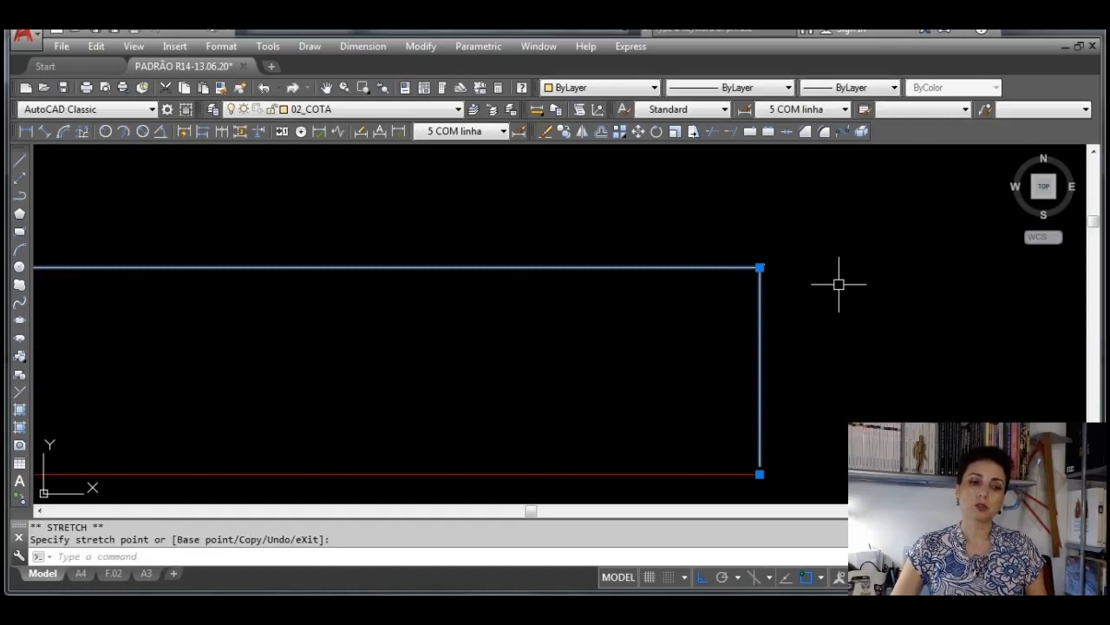
click(758, 269)
click(807, 377)
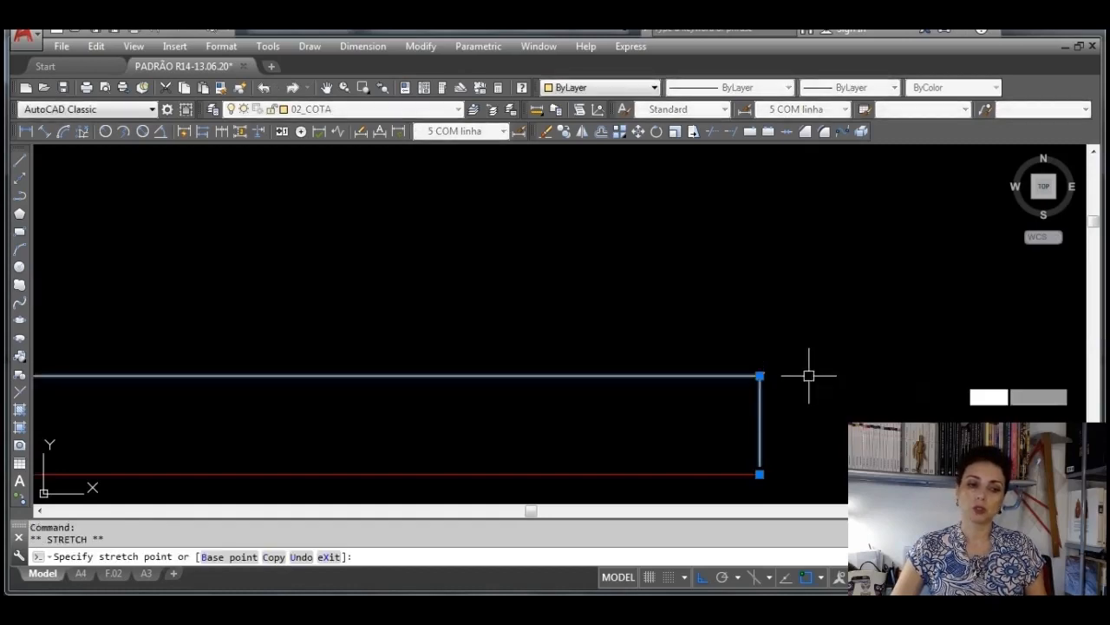
Shift the dimension's text toward its left end and back to just right of the midpoint, and clear the selection
scroll(817, 380, down, 3)
scroll(516, 384, up, 8)
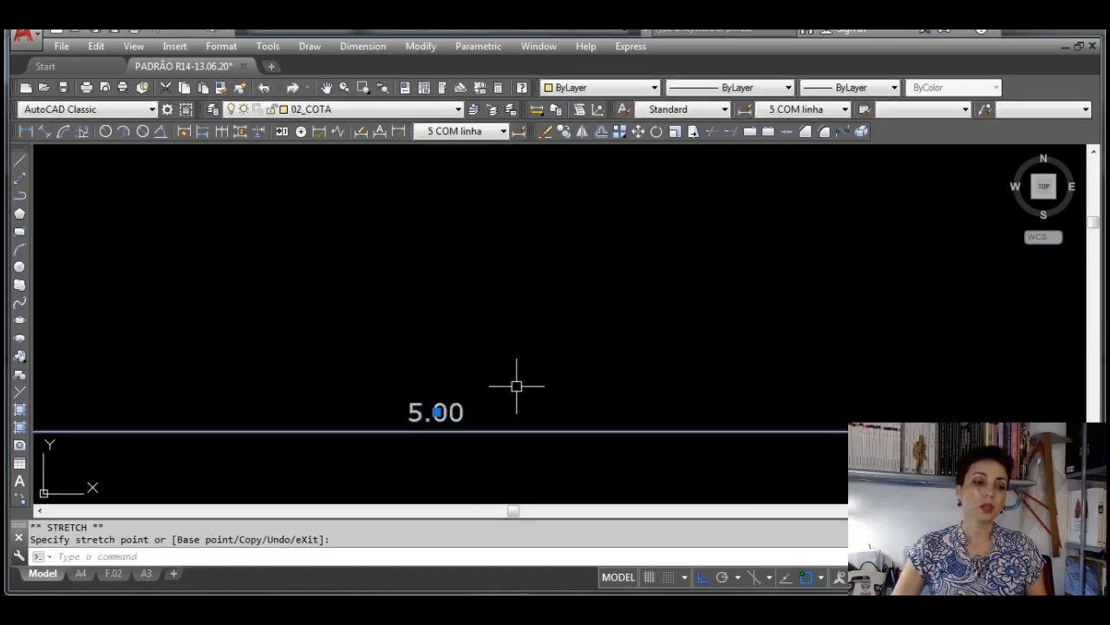
mouse_move(433, 427)
middle_down()
mouse_move(454, 437)
mouse_move(610, 355)
mouse_move(637, 311)
middle_up()
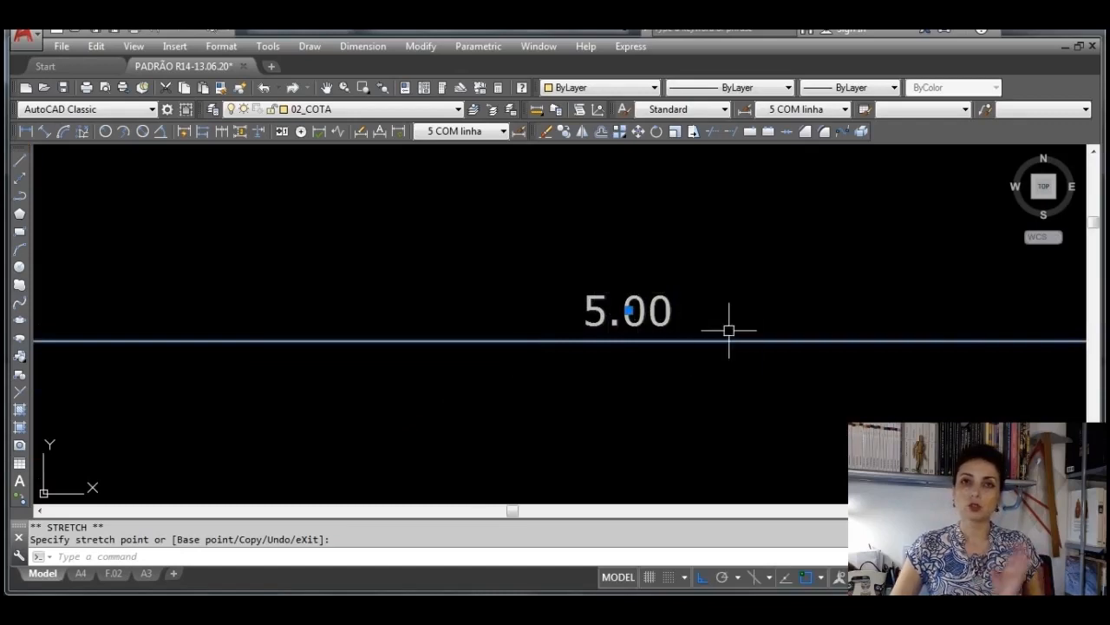
scroll(729, 331, down, 4)
mouse_move(755, 347)
middle_down()
mouse_move(595, 320)
mouse_move(605, 319)
middle_up()
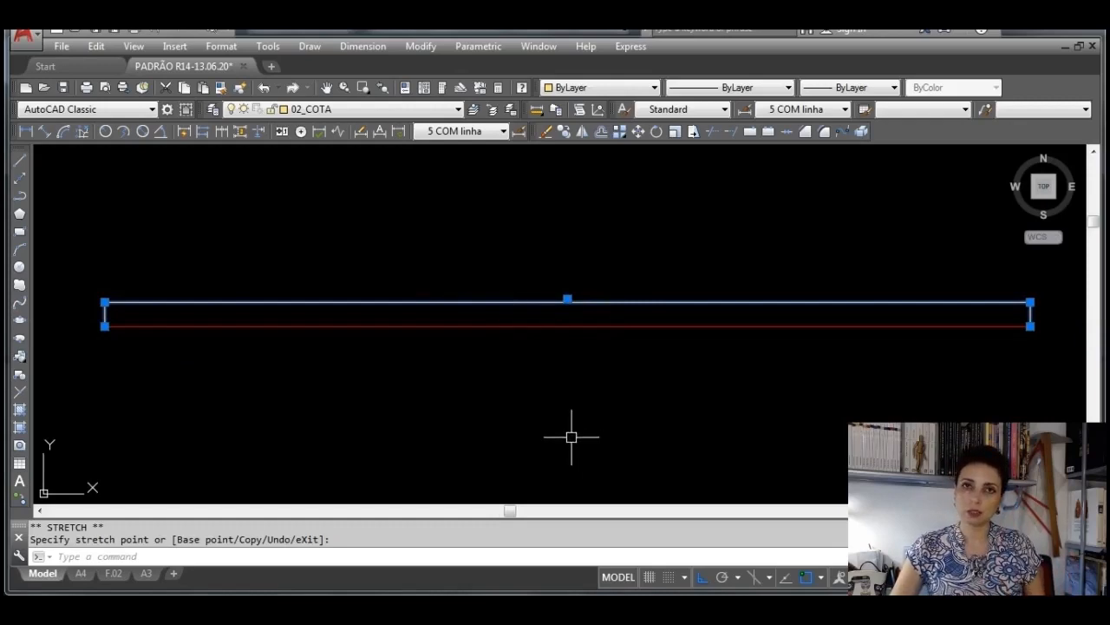
scroll(565, 288, up, 5)
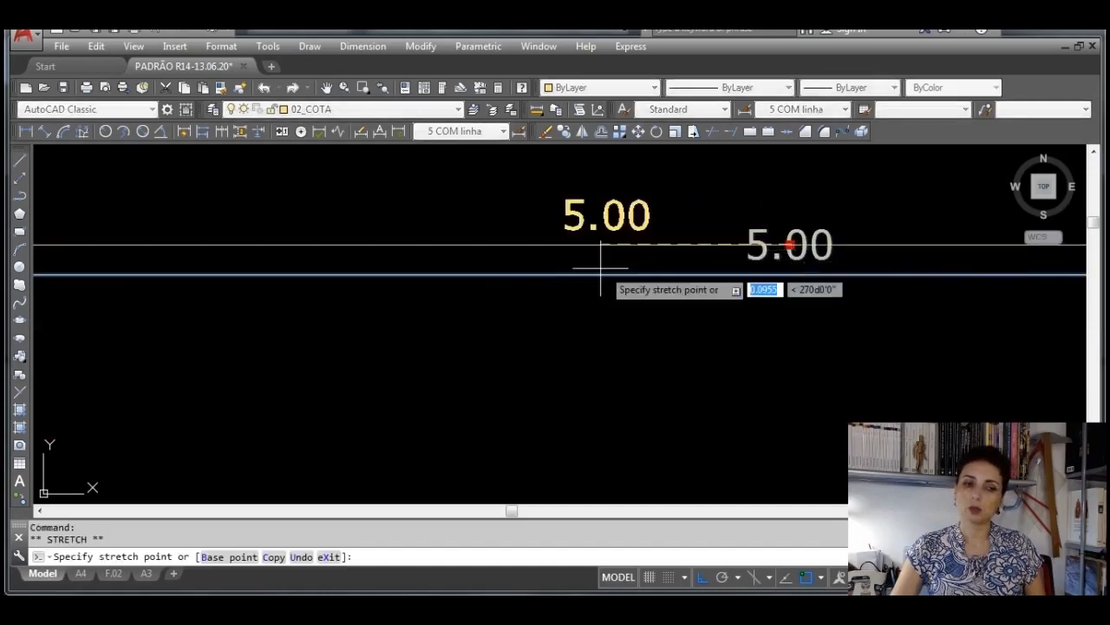
click(337, 300)
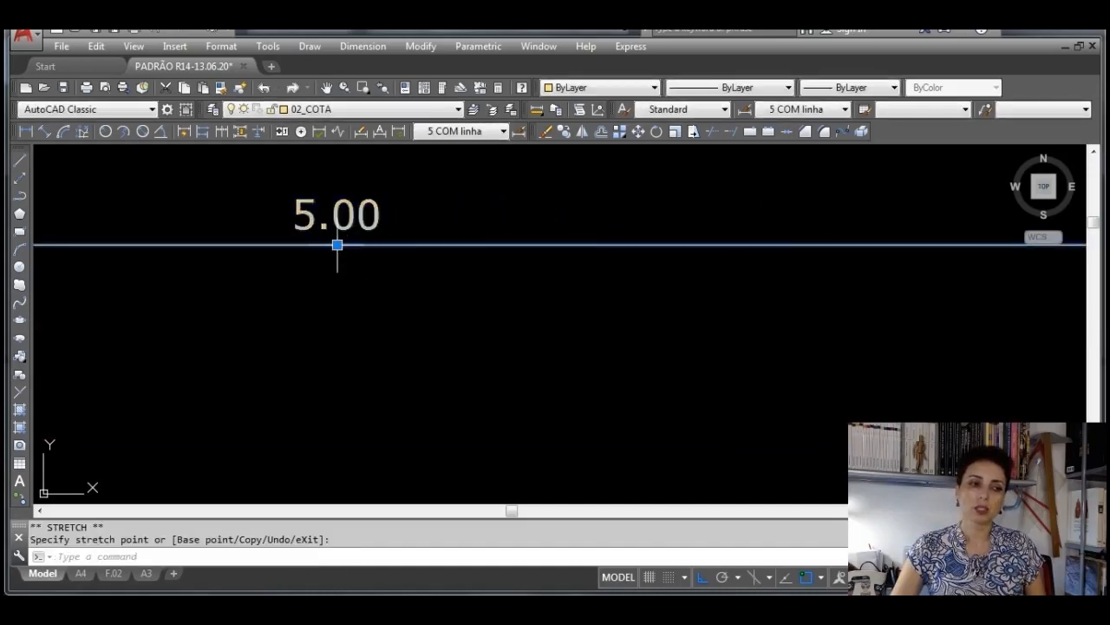
click(337, 245)
scroll(1006, 314, down, 2)
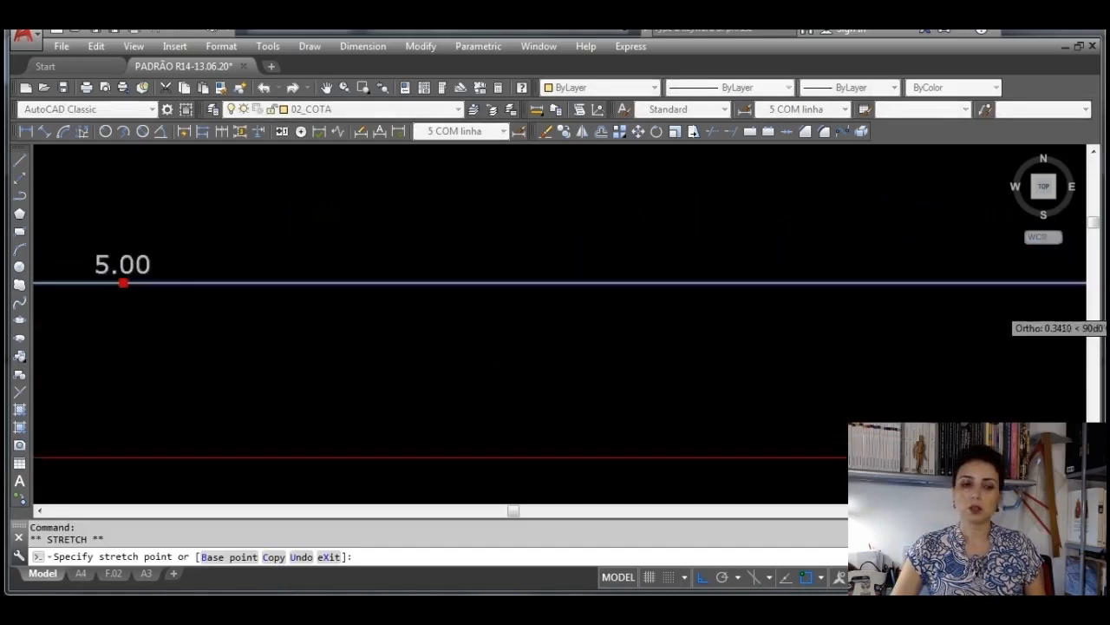
click(784, 339)
scroll(668, 360, down, 5)
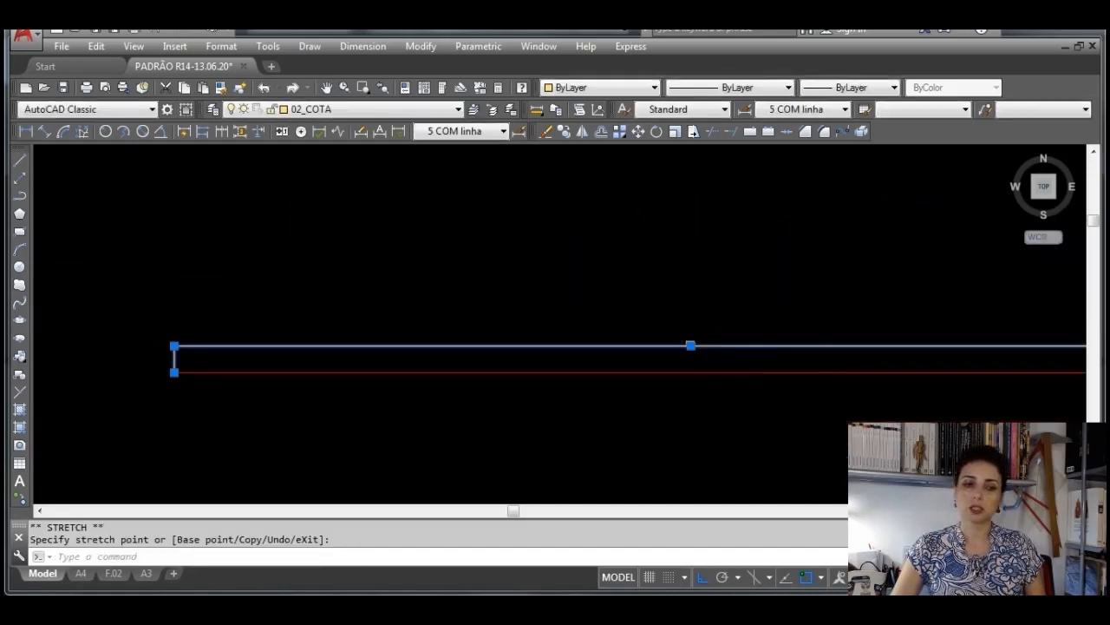
scroll(819, 357, up, 1)
middle_drag(819, 336, 496, 297)
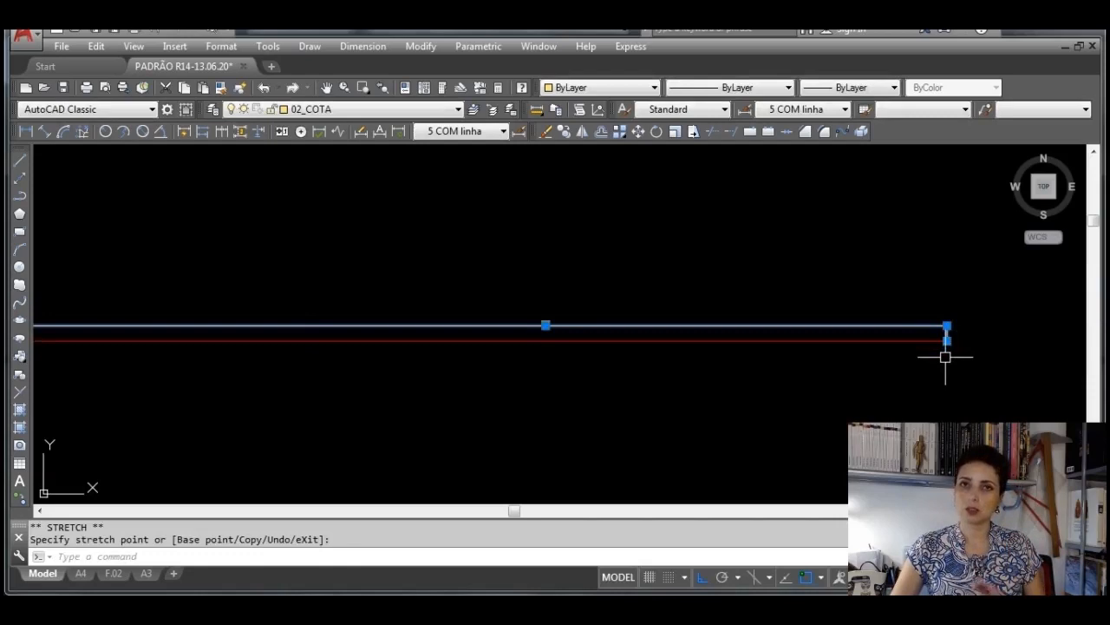
scroll(946, 357, down, 3)
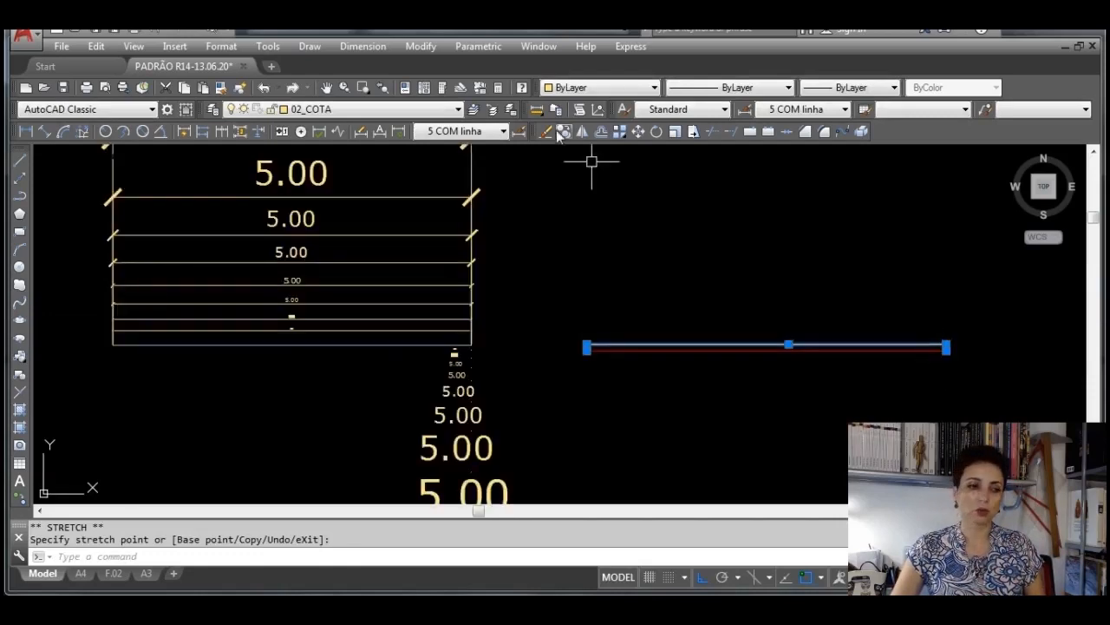
key(Escape)
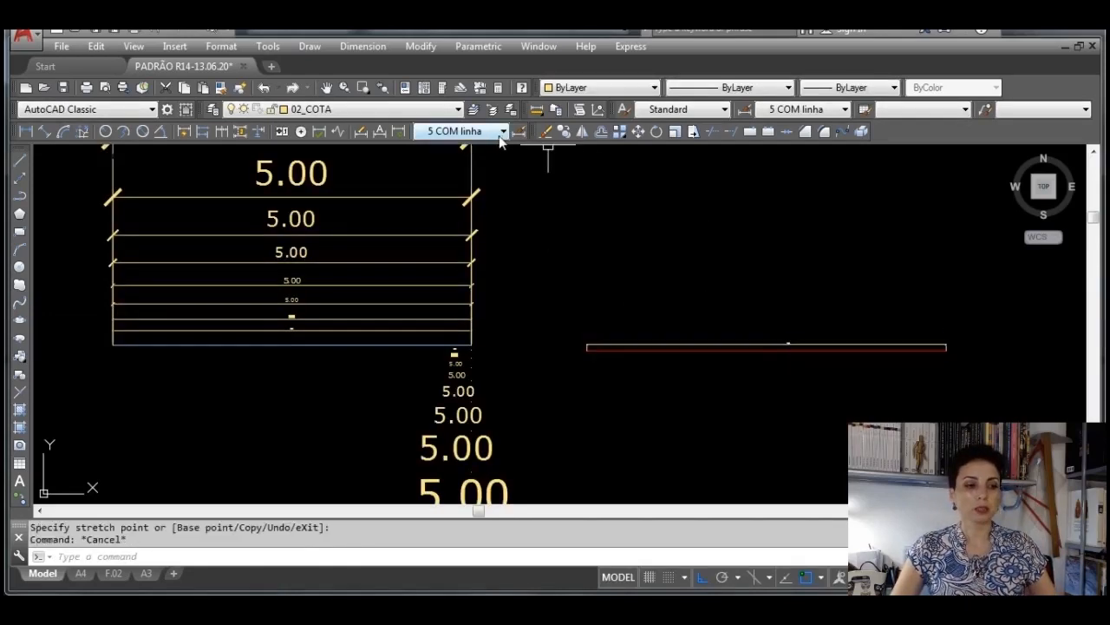
Make 10 COM linha the current dimension style and add a linear dimension between the red line's endpoints, above the existing one
click(502, 131)
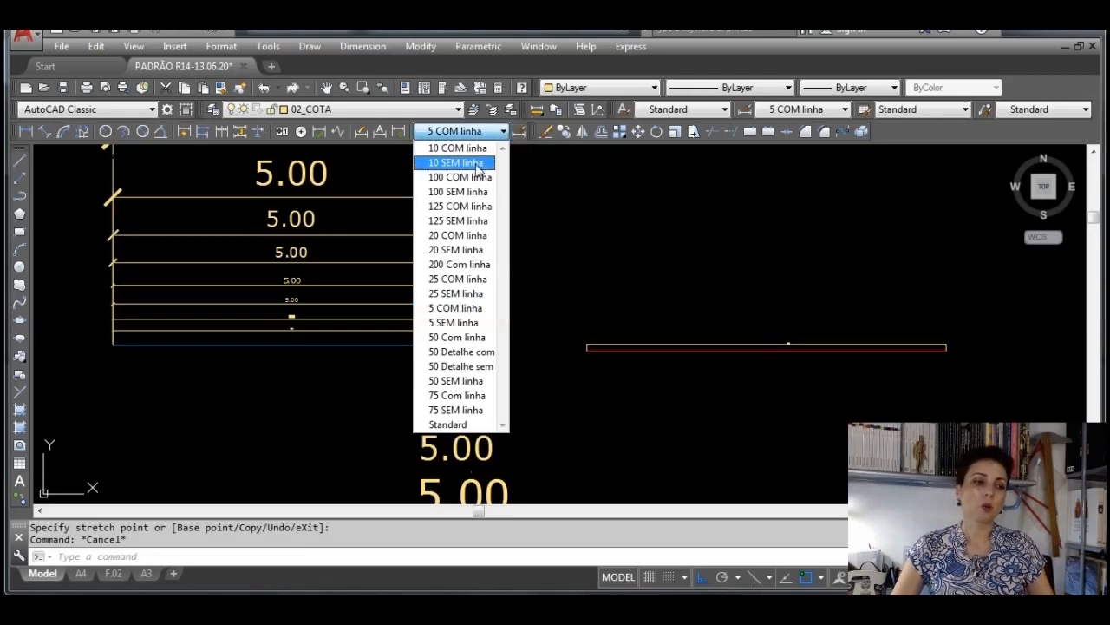
click(458, 147)
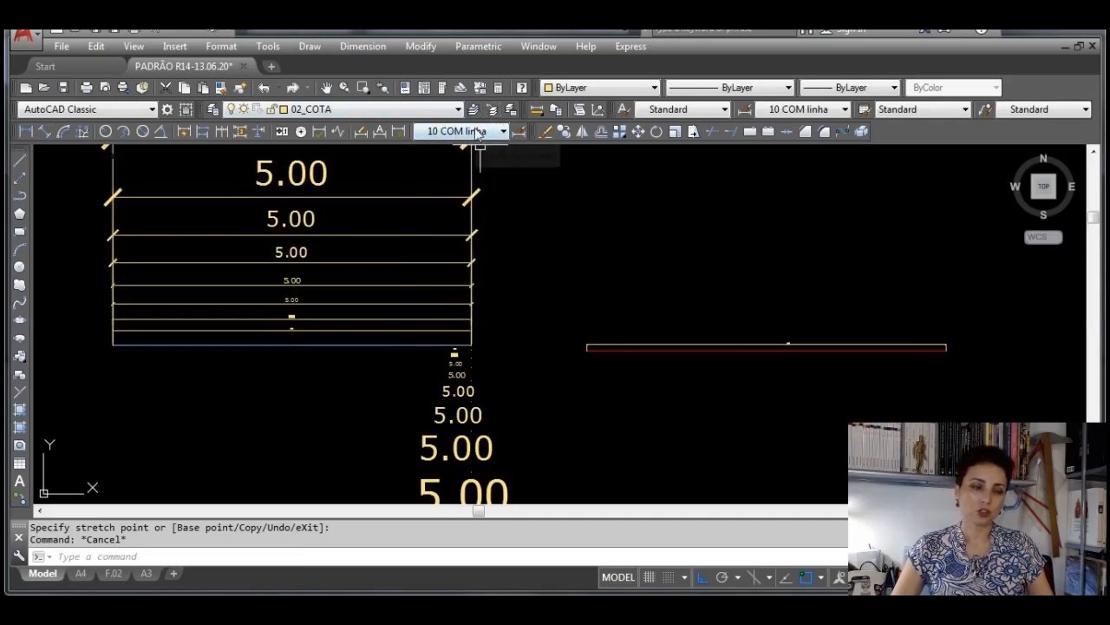
click(27, 133)
scroll(570, 372, up, 2)
scroll(674, 268, up, 3)
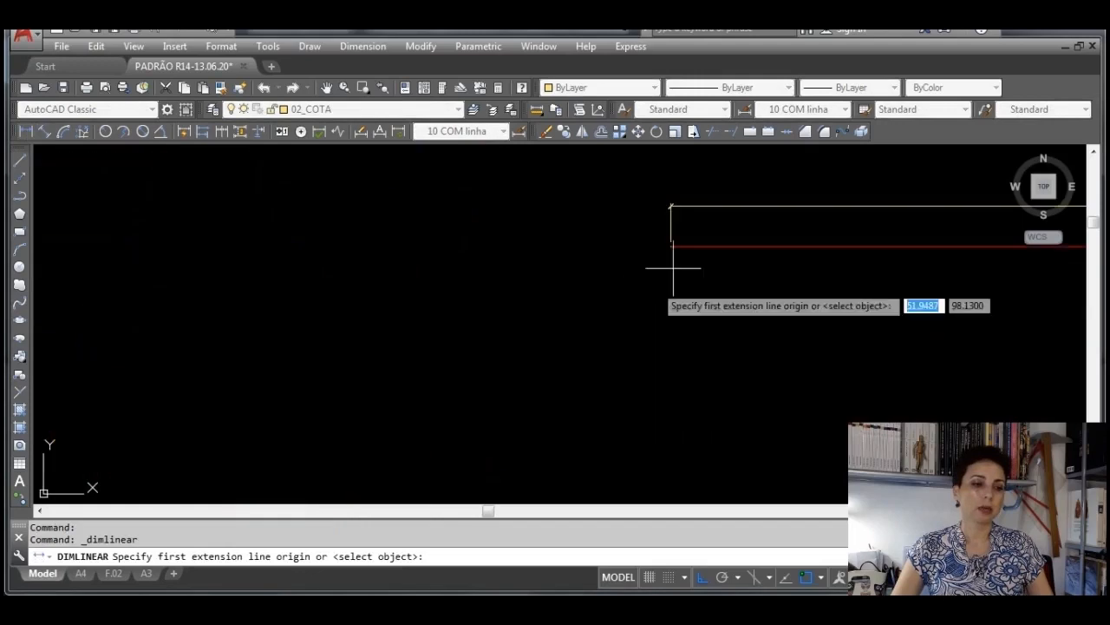
scroll(674, 268, up, 2)
click(469, 363)
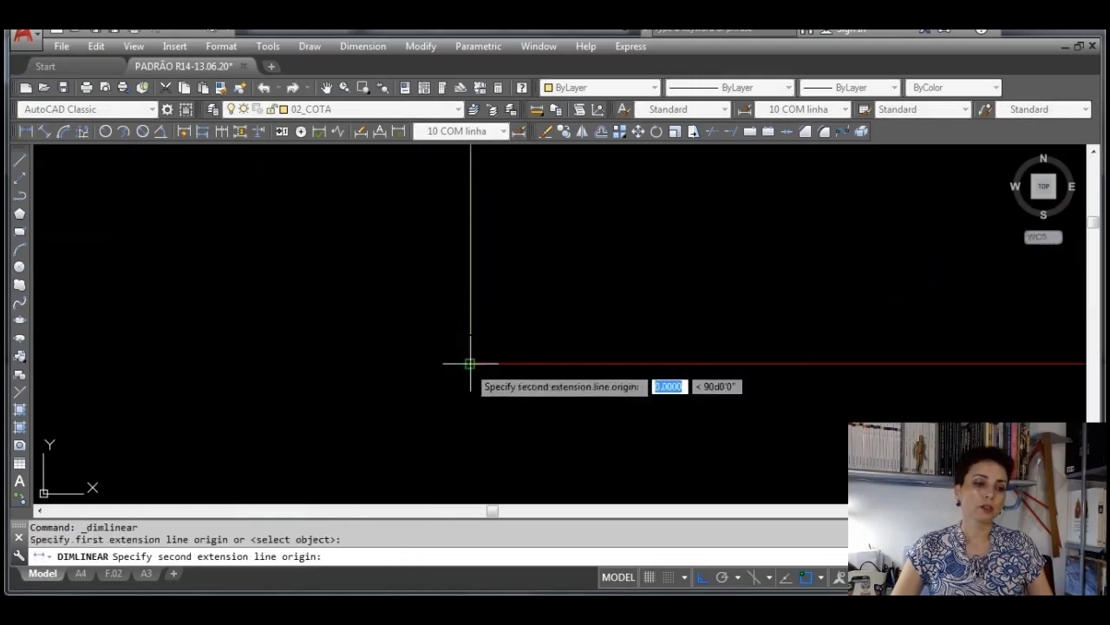
scroll(619, 357, down, 5)
middle_drag(827, 364, 227, 313)
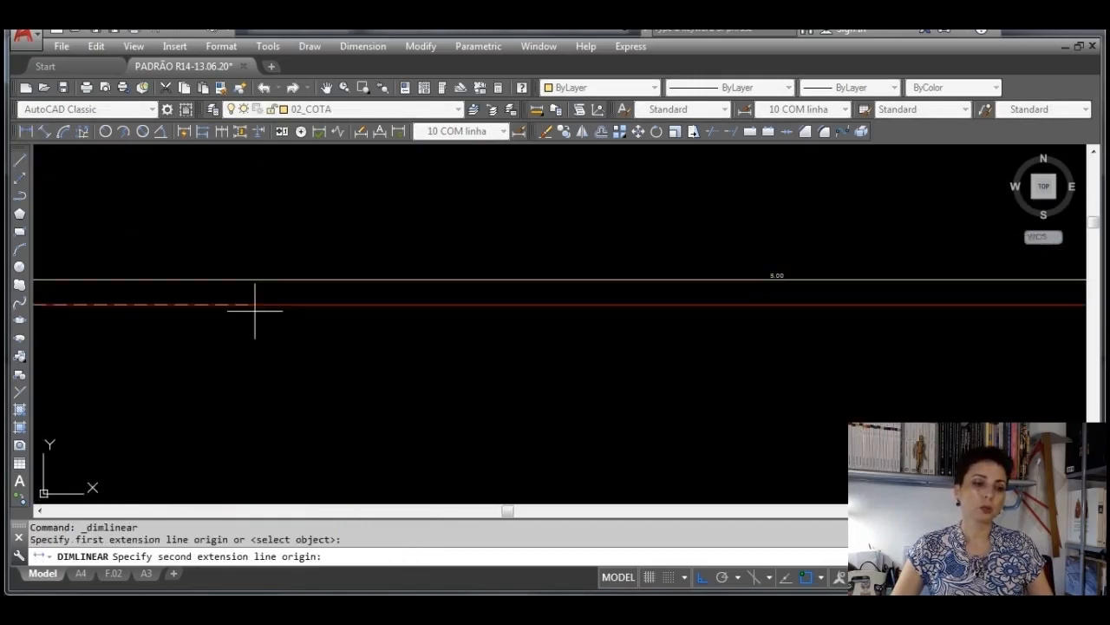
scroll(809, 342, down, 1)
scroll(825, 318, down, 1)
middle_drag(835, 315, 421, 320)
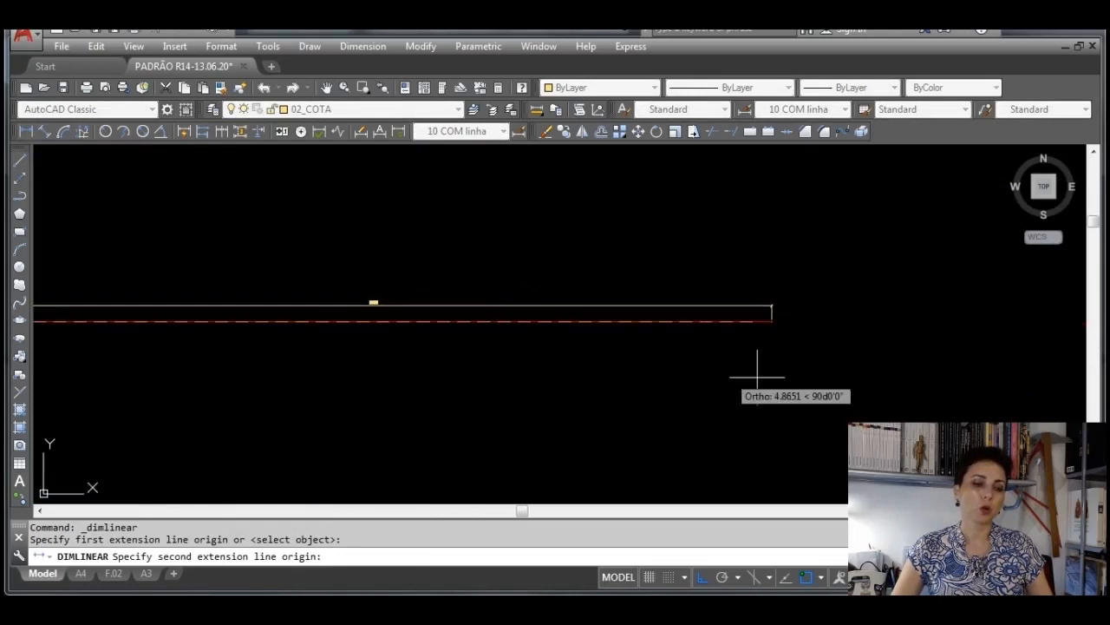
click(772, 318)
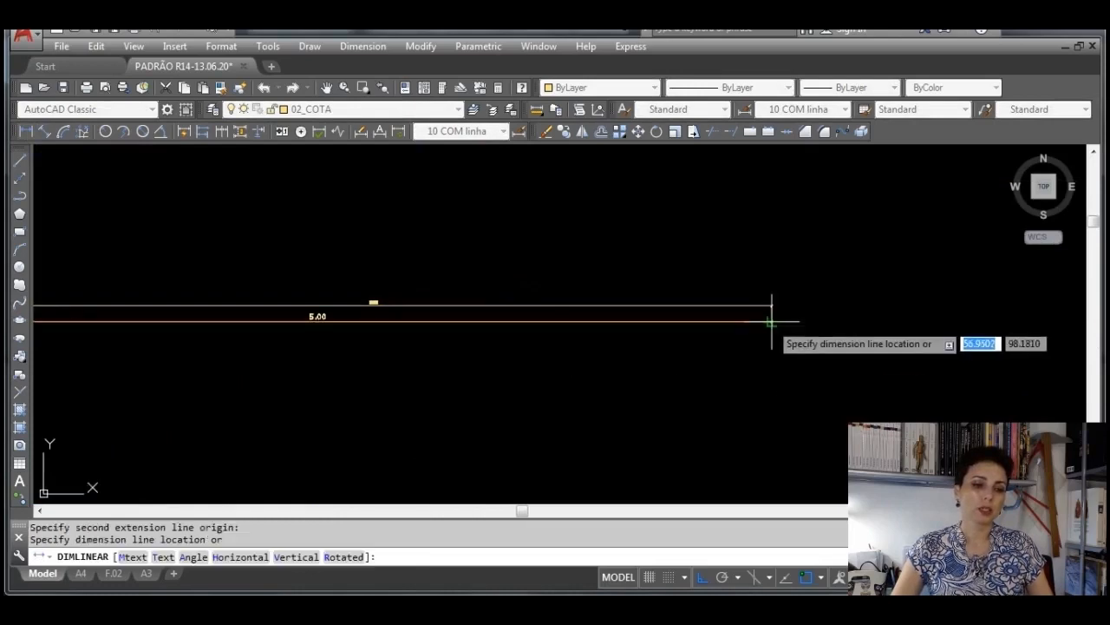
click(774, 279)
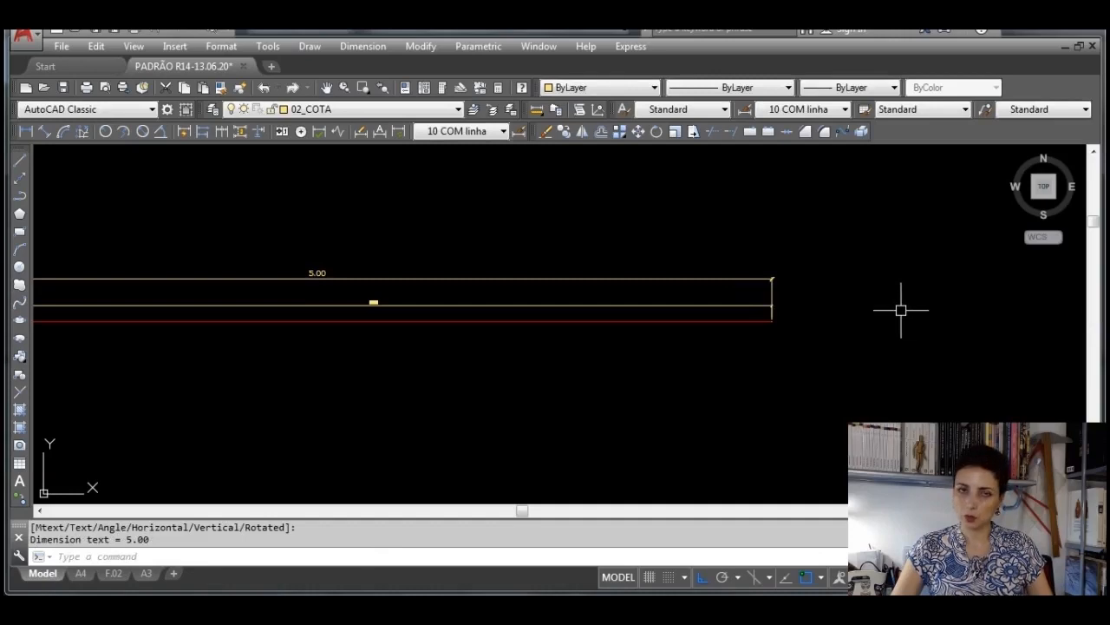
Make 100 SEM linha the current dimension style and start a linear dimension between the red line's left and right endpoints
scroll(901, 310, down, 6)
middle_drag(510, 305, 514, 344)
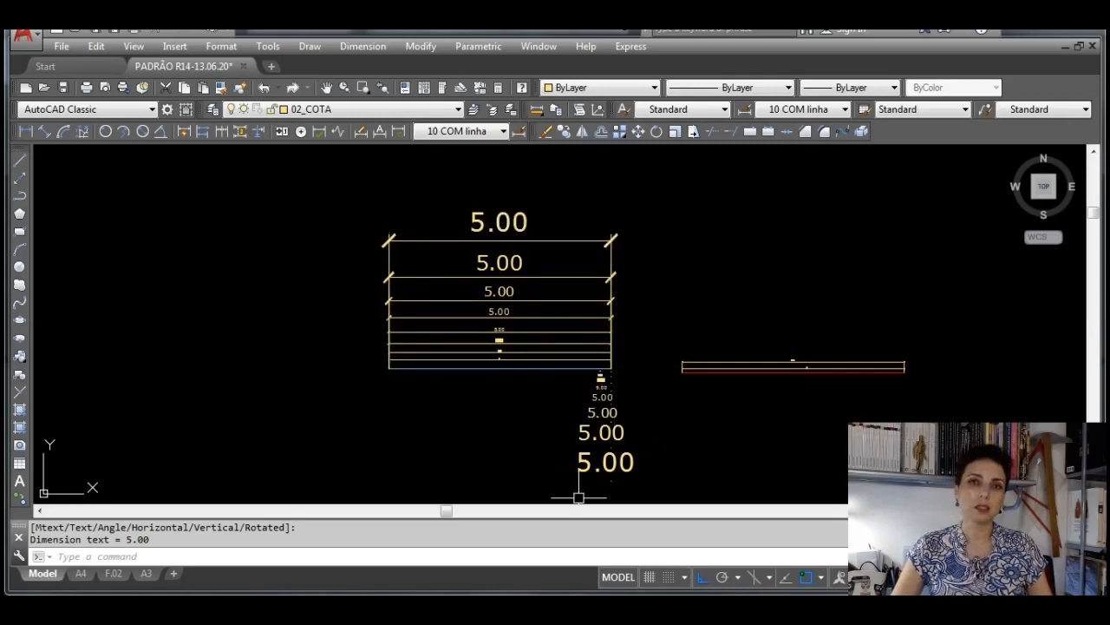
click(503, 131)
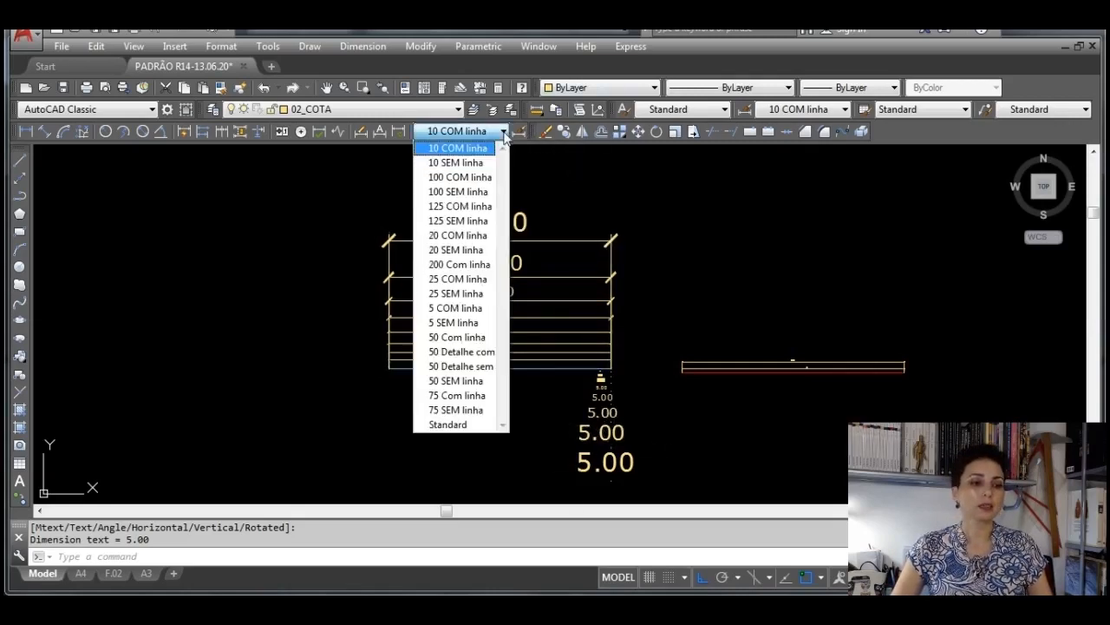
click(456, 191)
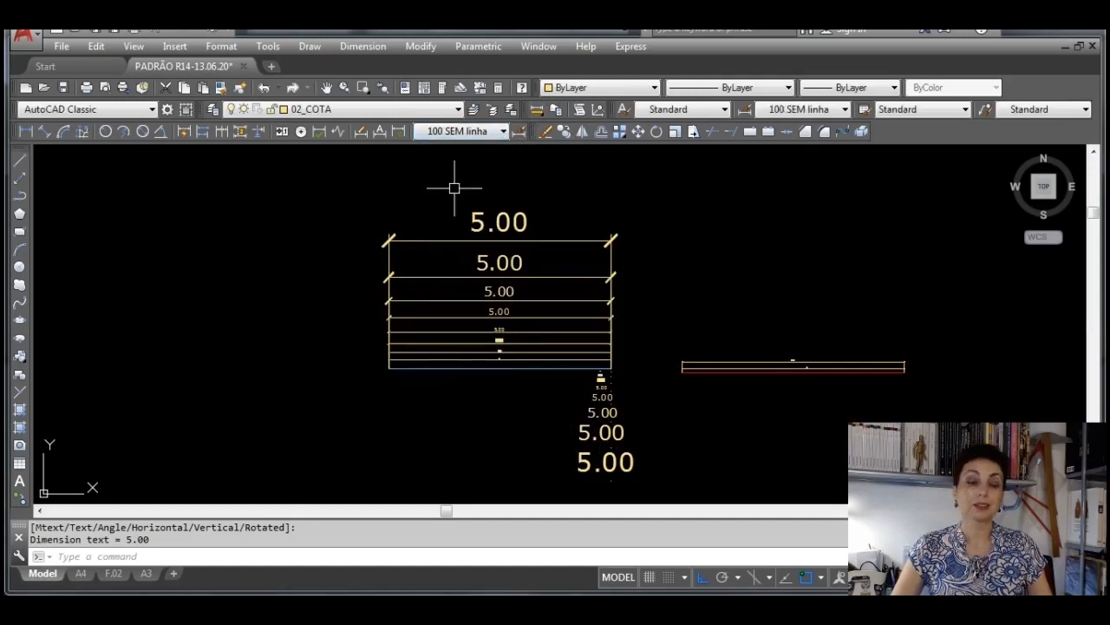
click(26, 132)
scroll(692, 384, up, 5)
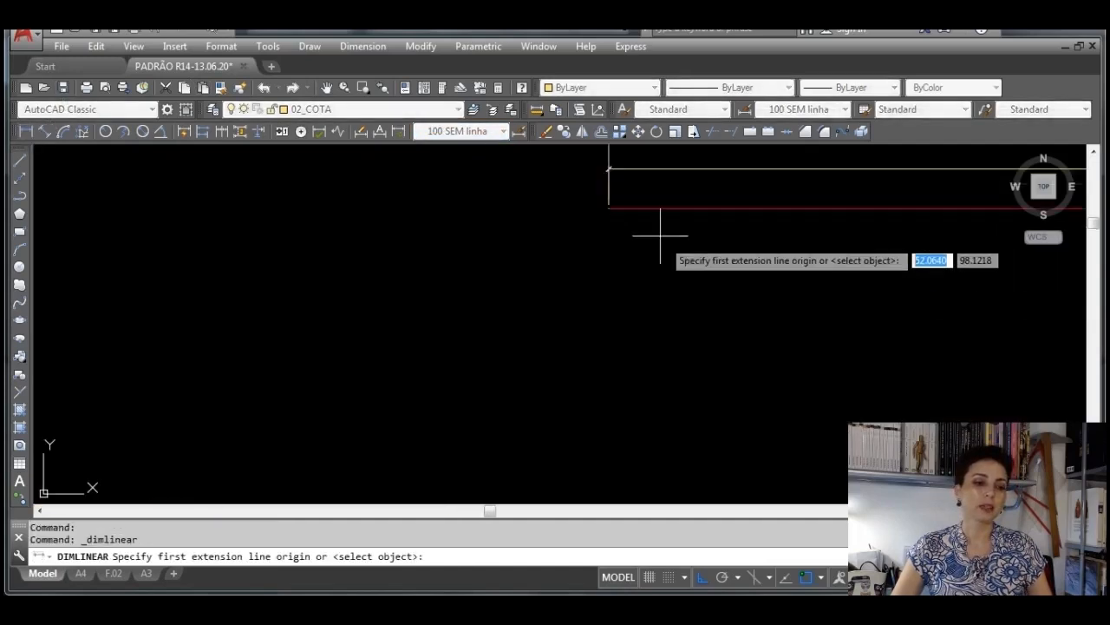
scroll(661, 234, up, 3)
click(542, 178)
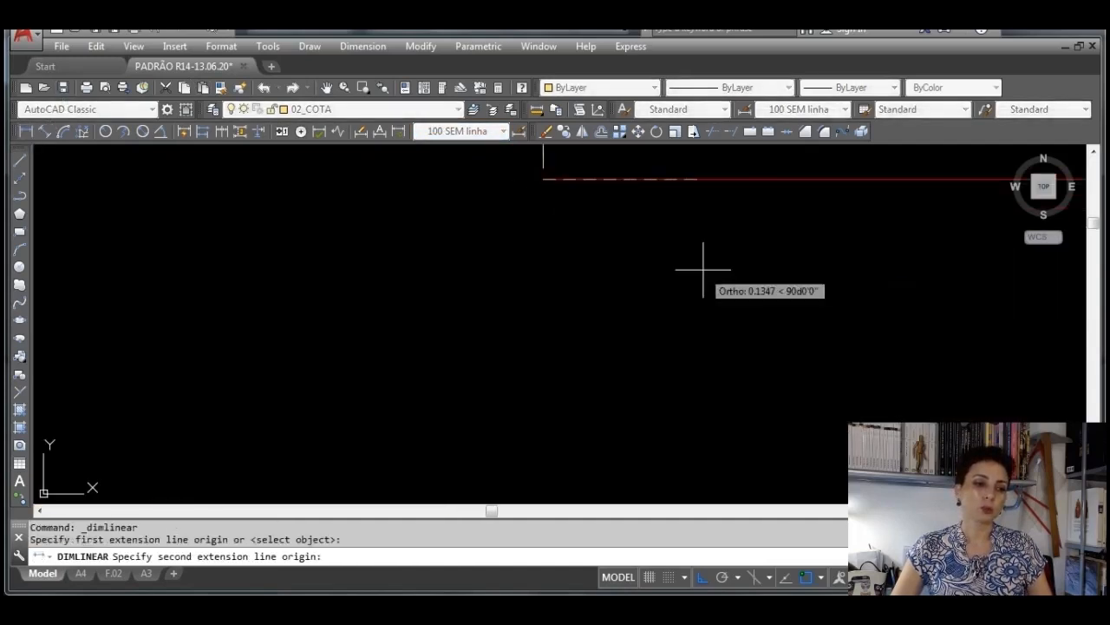
scroll(703, 269, down, 5)
middle_drag(792, 269, 131, 328)
middle_drag(688, 338, 3, 337)
scroll(688, 305, down, 2)
middle_drag(731, 298, 4, 286)
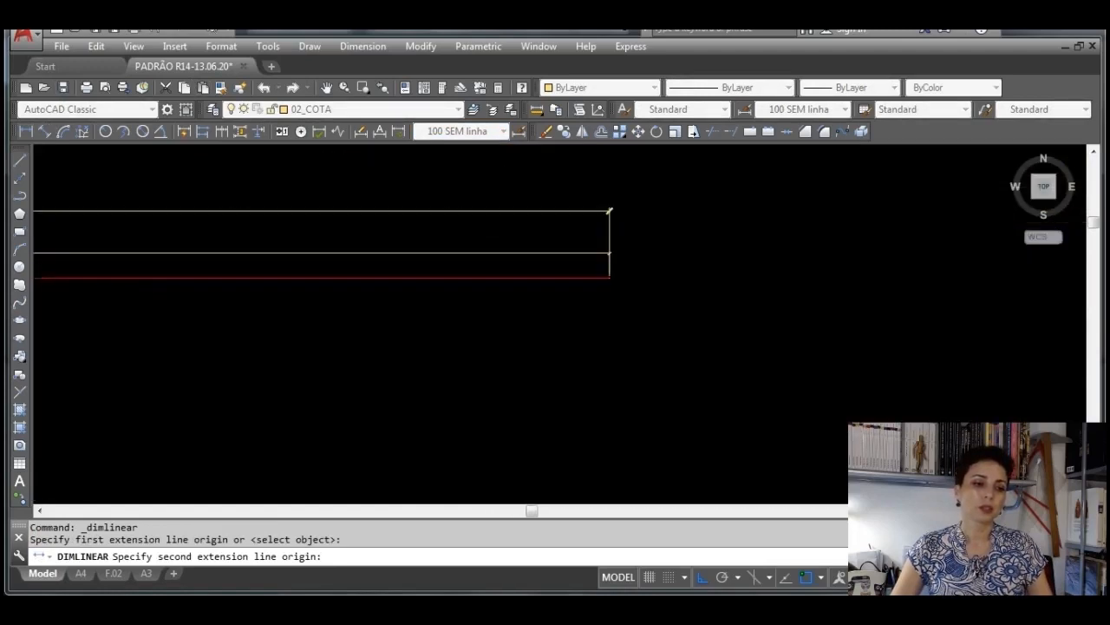
click(610, 278)
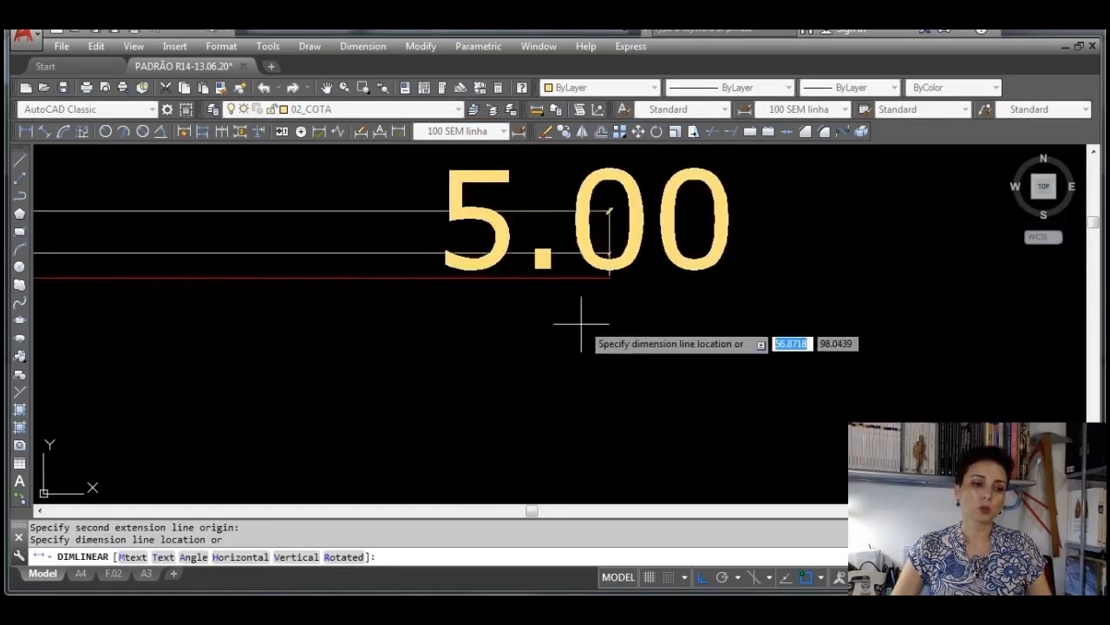
Turn off object snap and place the dimension below the red line, with its text near the right end
scroll(540, 424, down, 4)
middle_drag(540, 424, 661, 352)
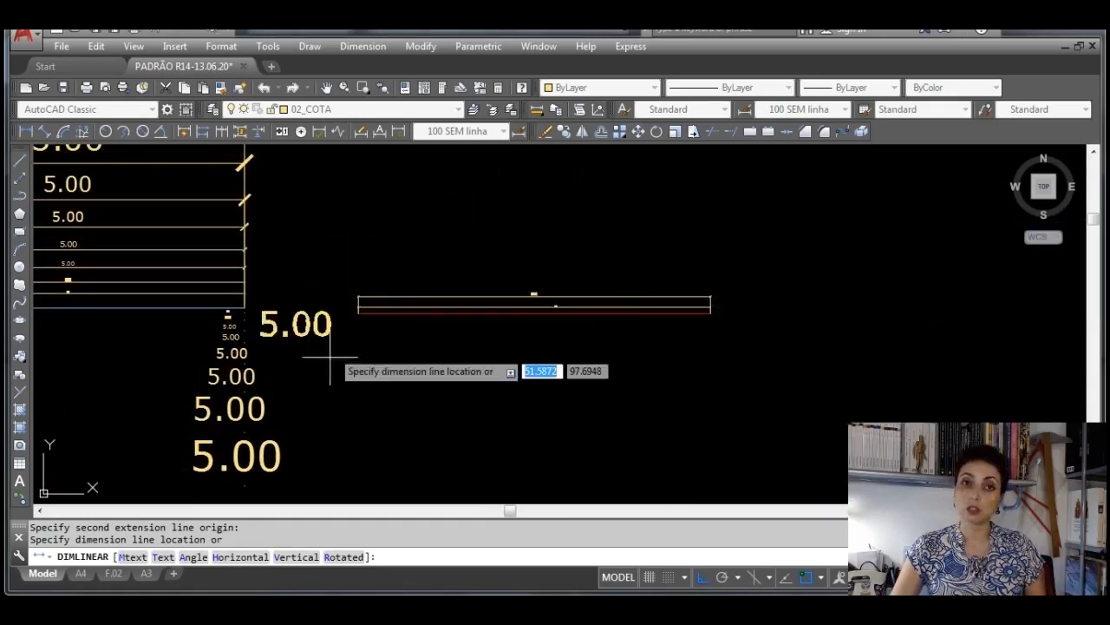
key(F3)
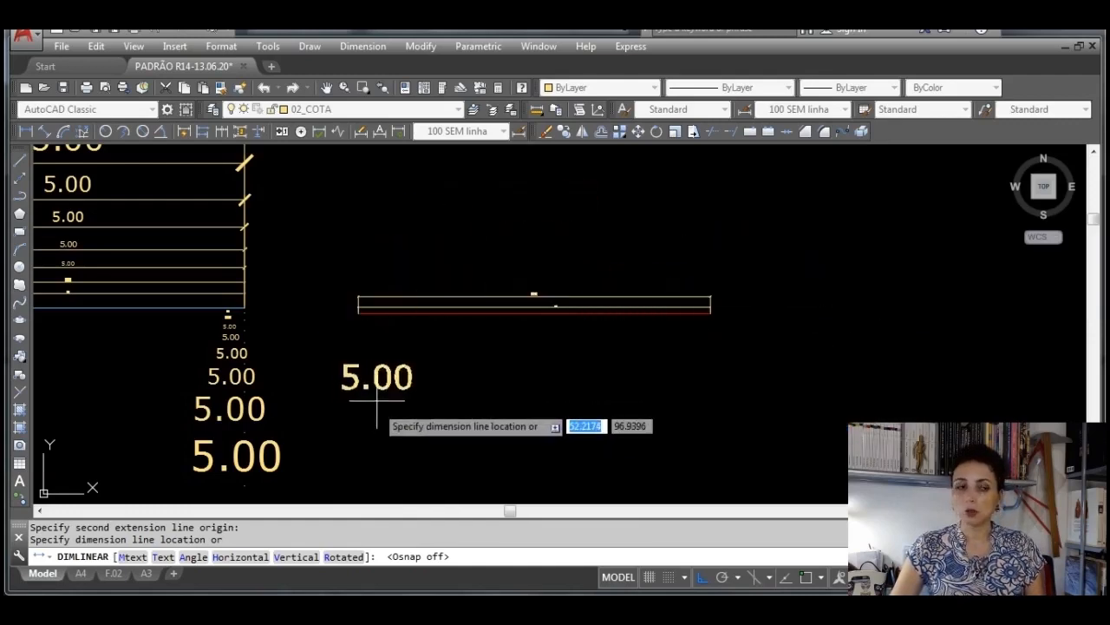
click(671, 368)
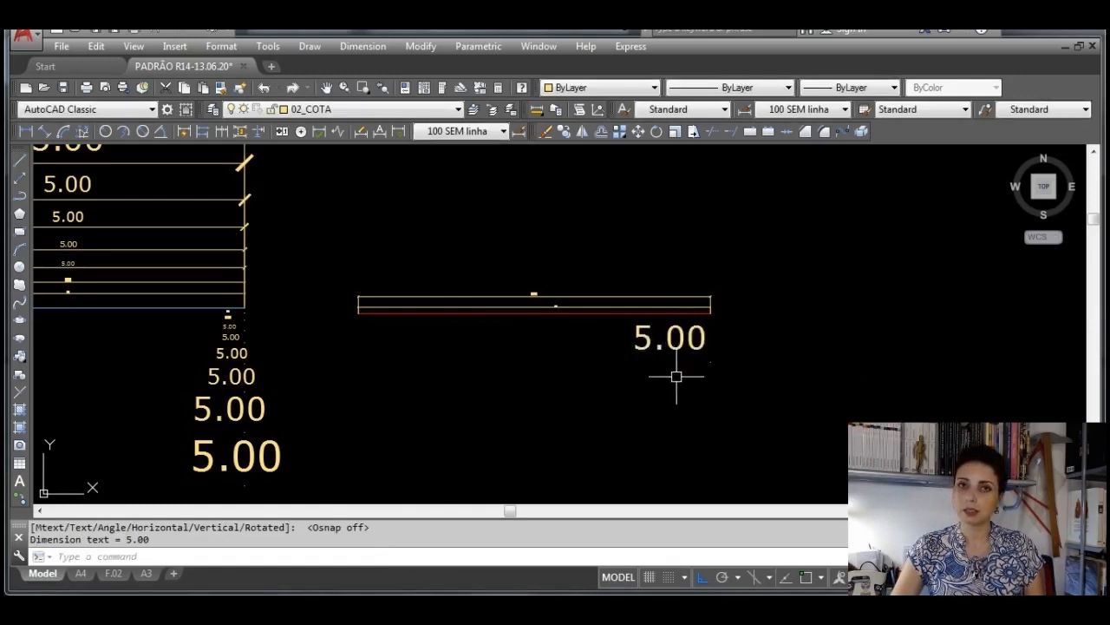
Inspect the grips of the 100 SEM linha dimension below the red line, and clear the selection
scroll(698, 366, up, 2)
click(767, 389)
click(721, 352)
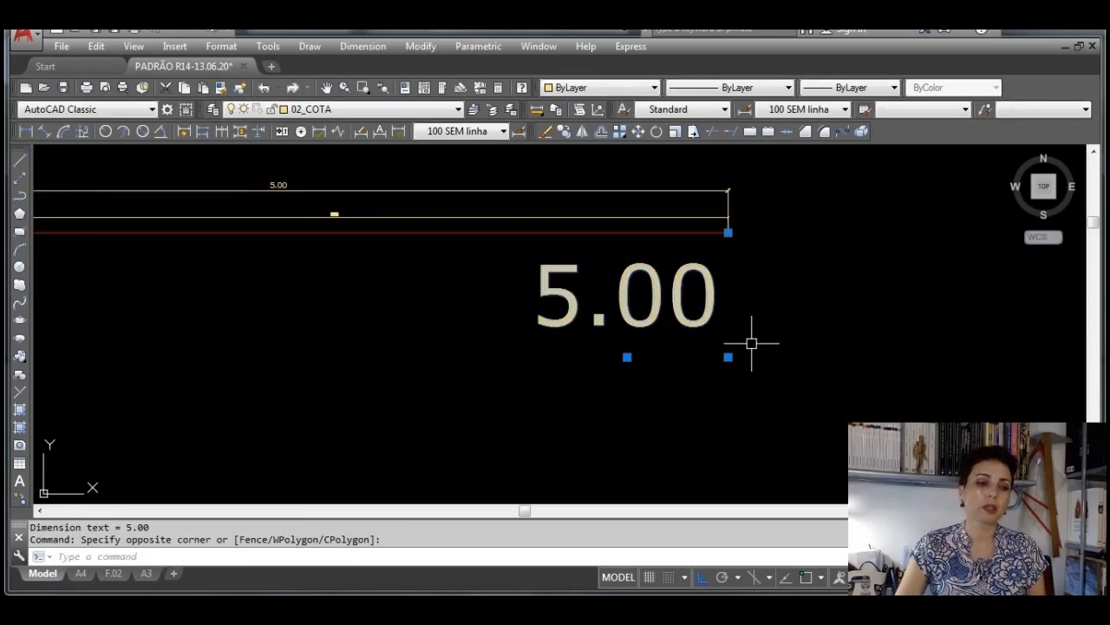
key(Escape)
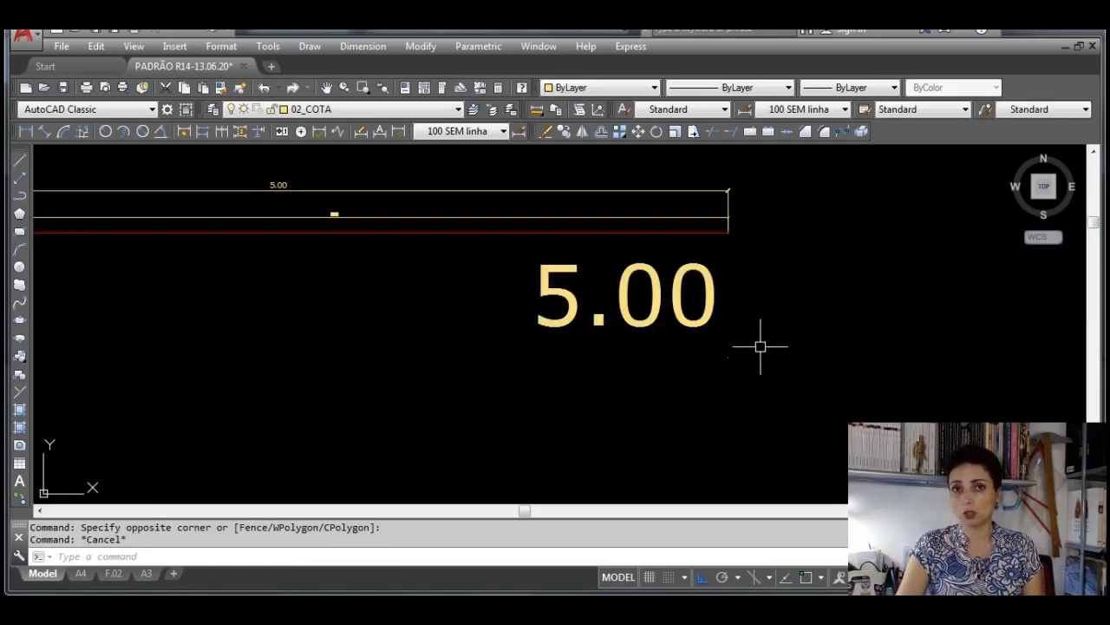
Turn off ortho and move the 100 SEM linha dimension's text to near the red line's left end
click(707, 323)
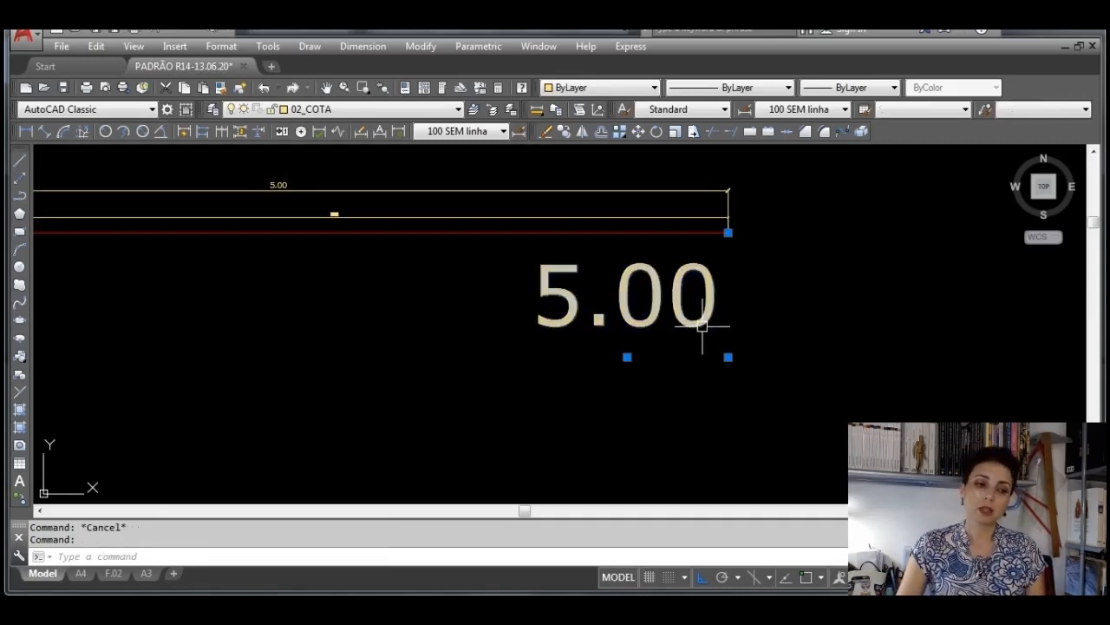
click(627, 356)
click(627, 356)
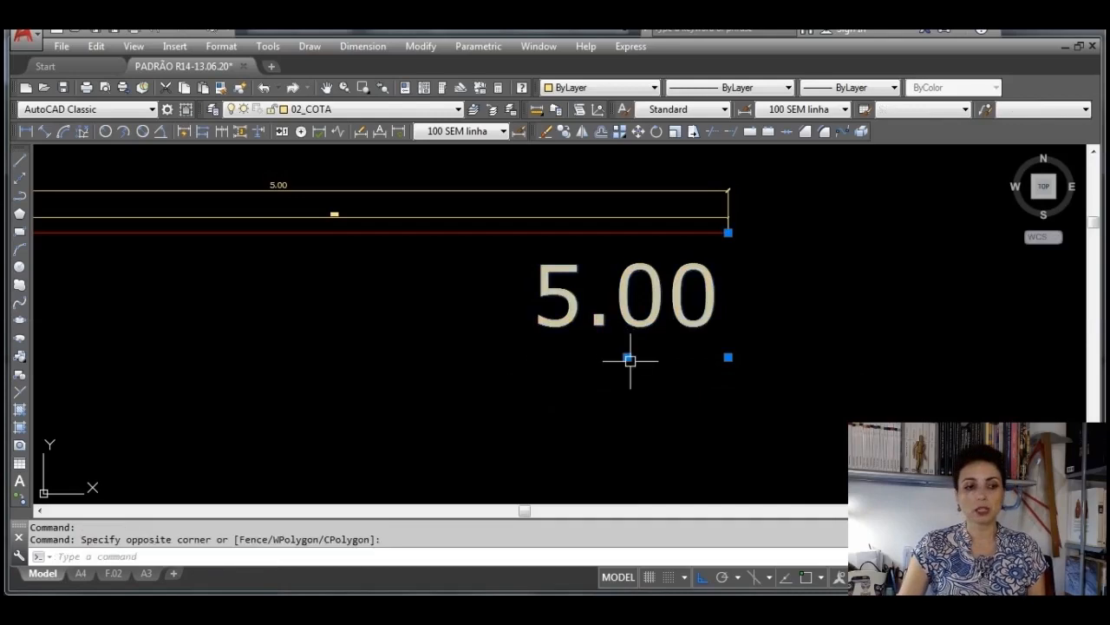
click(627, 356)
scroll(540, 352, down, 6)
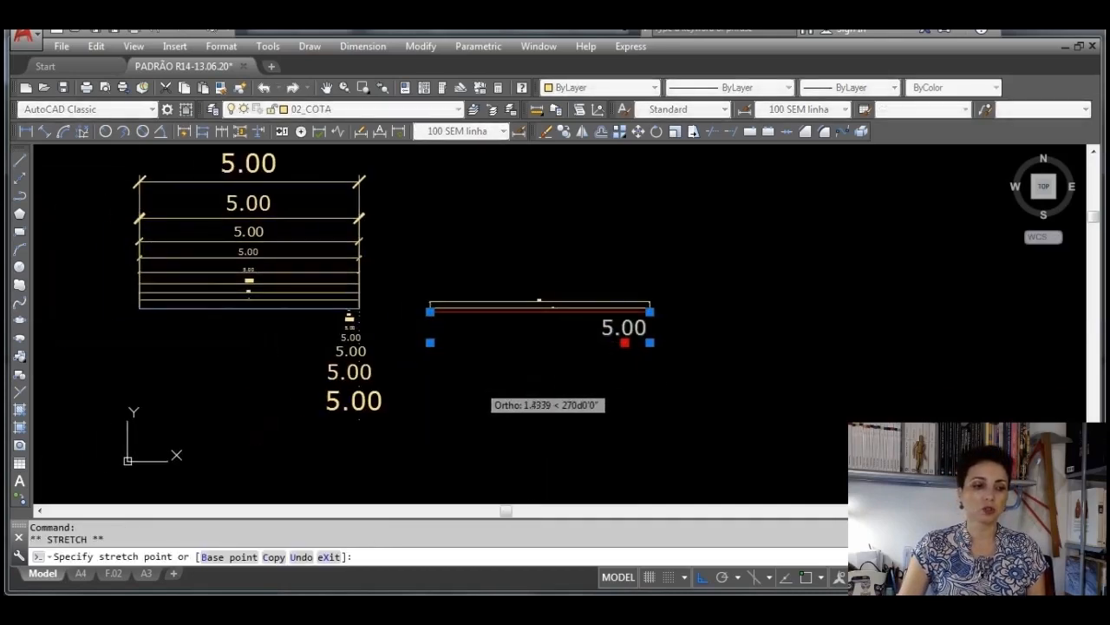
key(F8)
scroll(496, 361, up, 5)
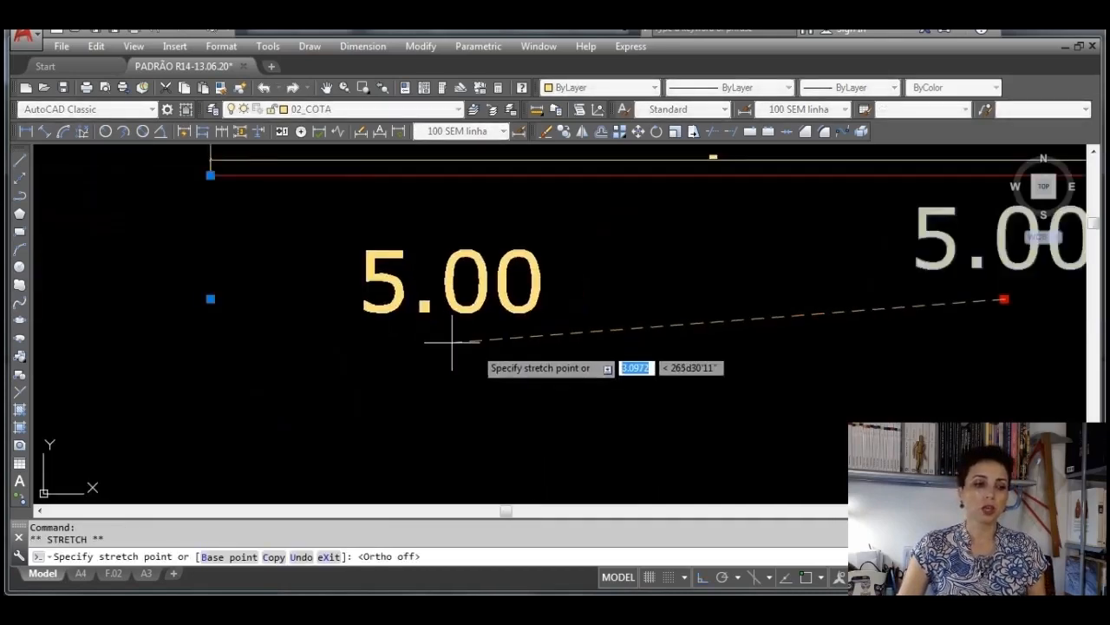
click(359, 300)
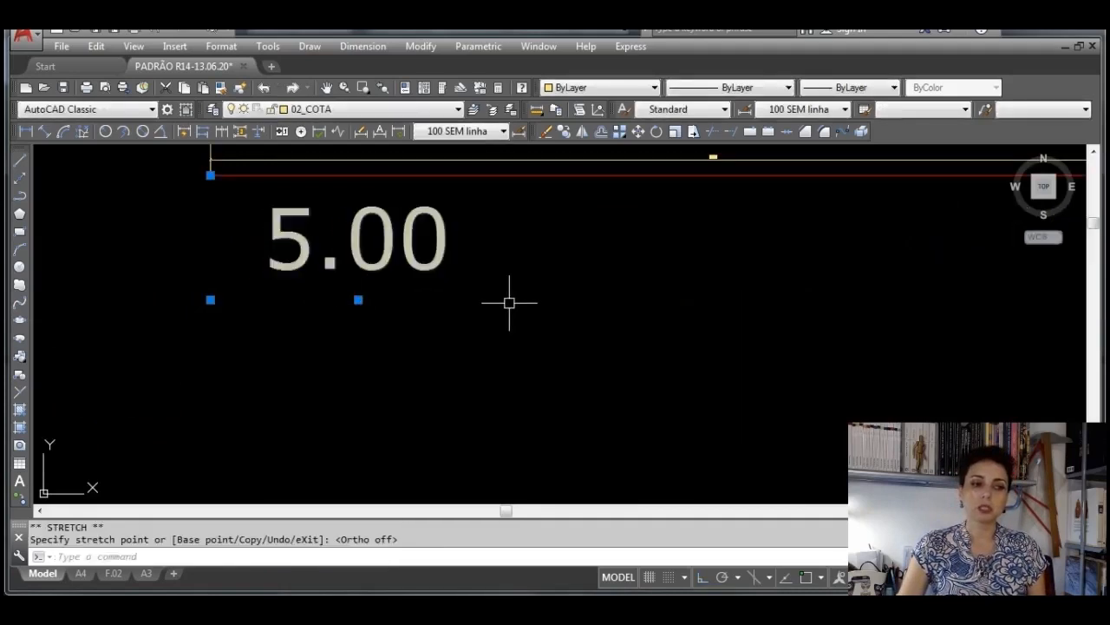
scroll(573, 299, down, 5)
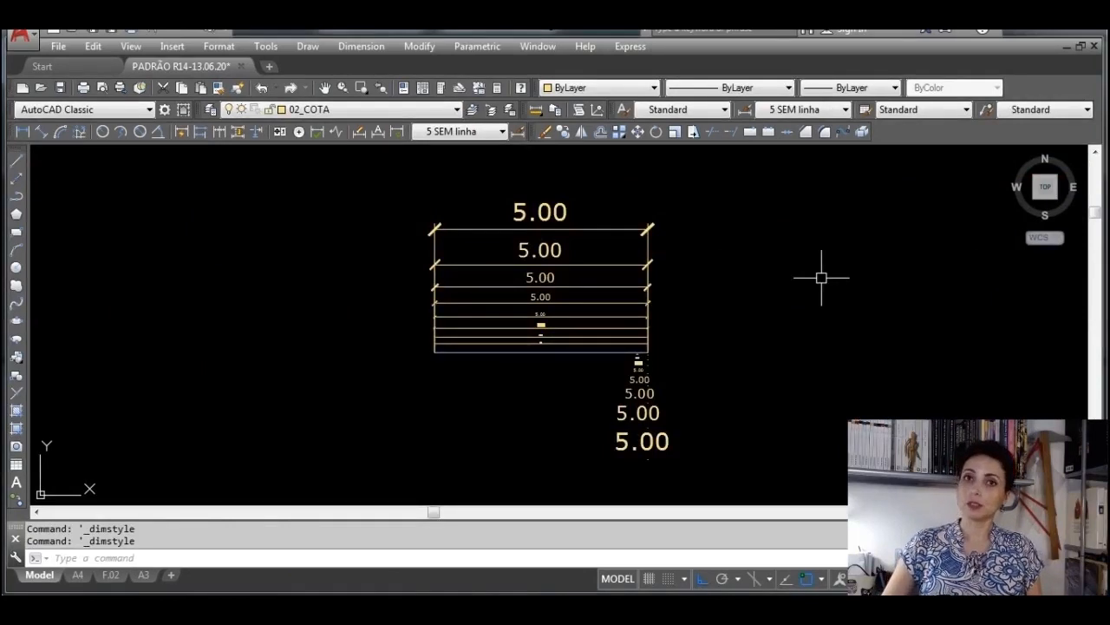
Review the line suppression and the symbols and arrows settings of the 125 SEM linha dimension style
click(518, 131)
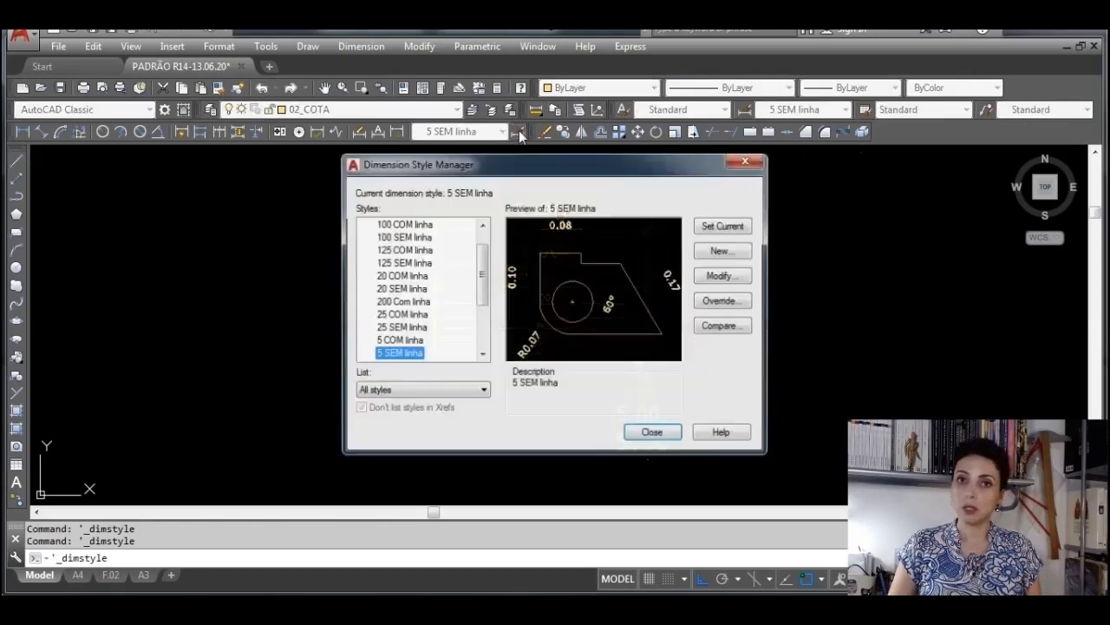
click(414, 263)
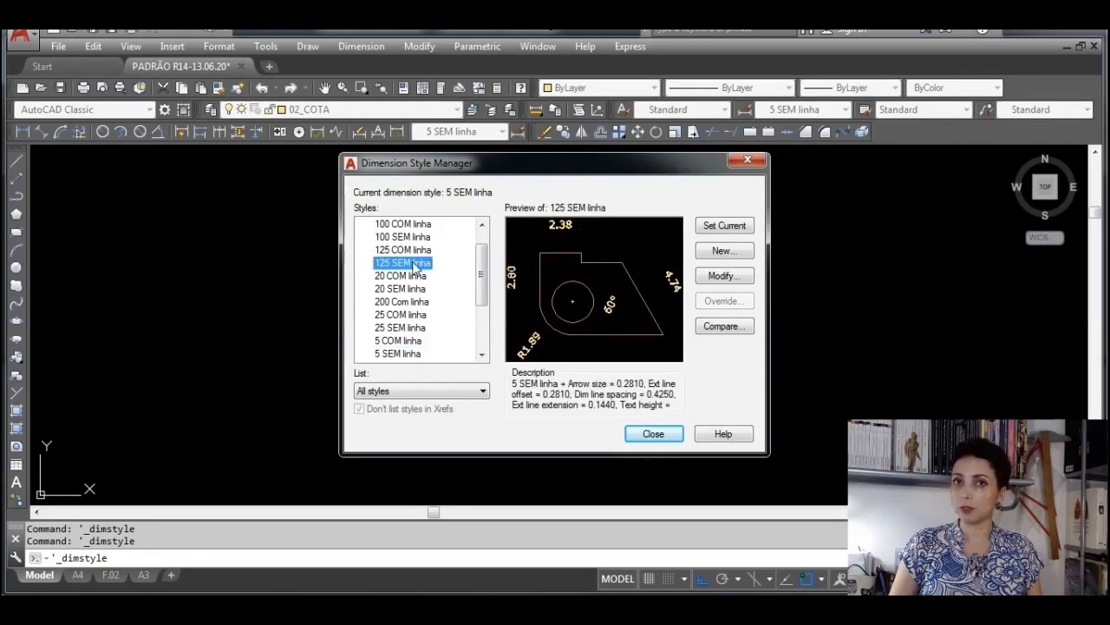
click(723, 279)
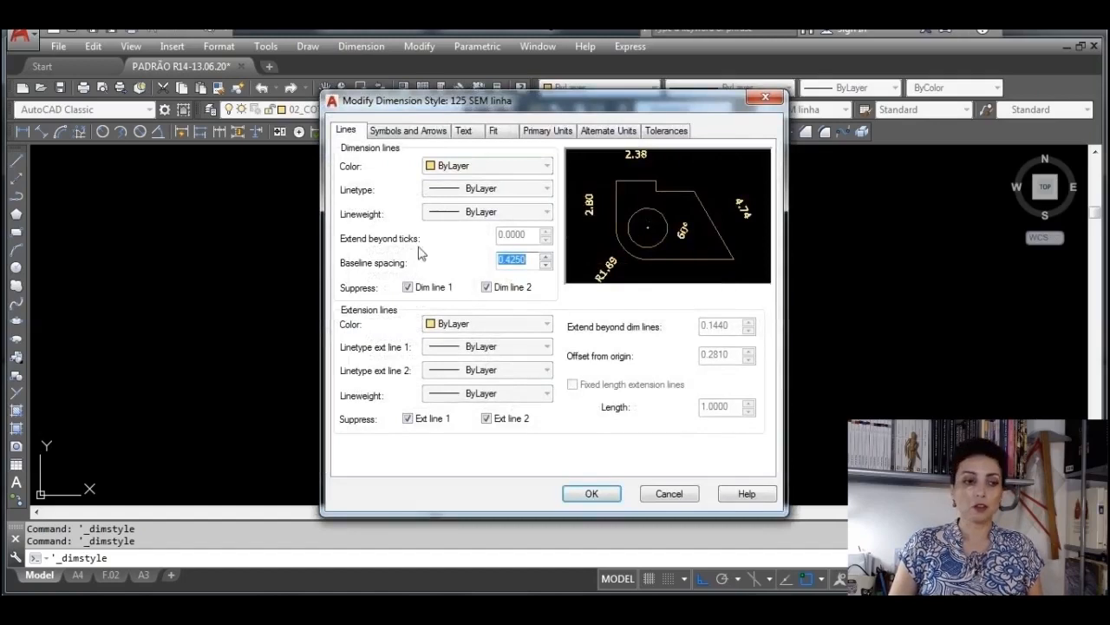
click(411, 131)
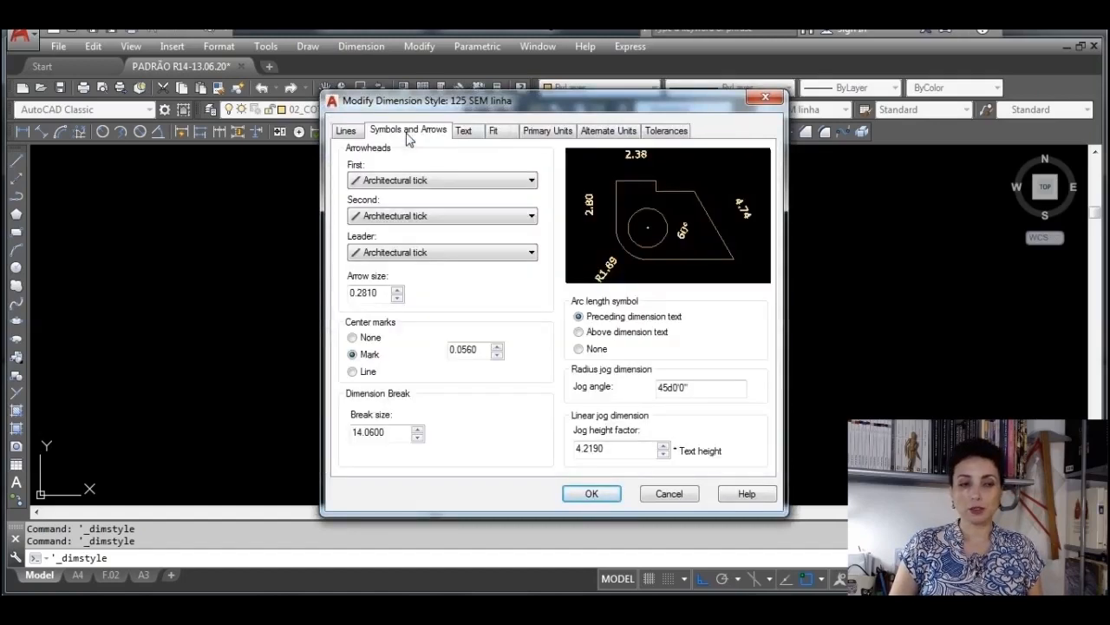
click(594, 491)
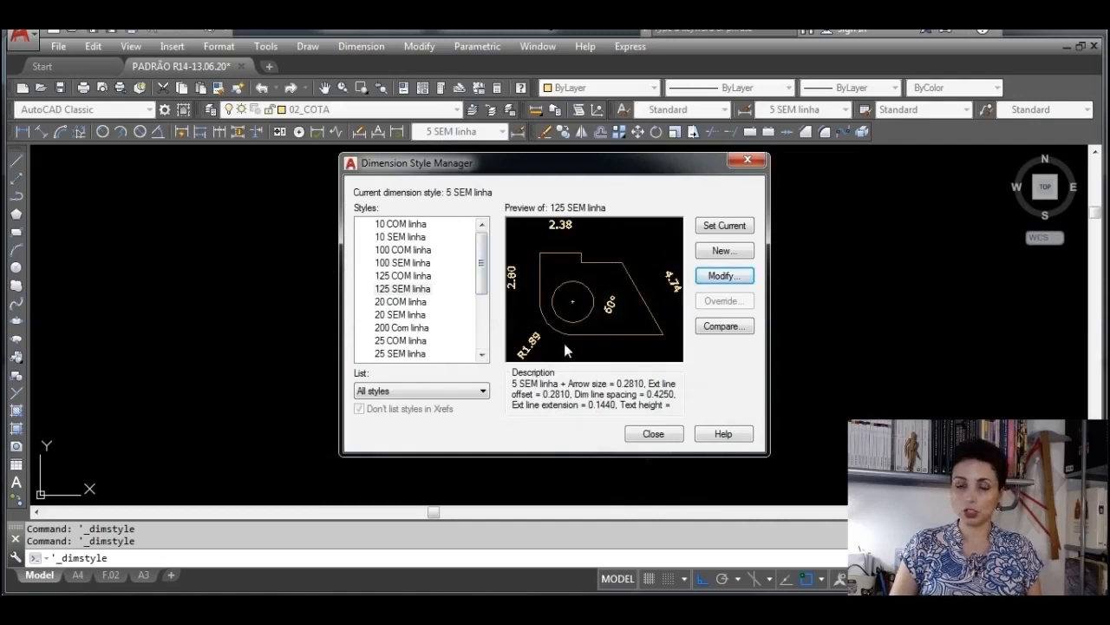
click(656, 435)
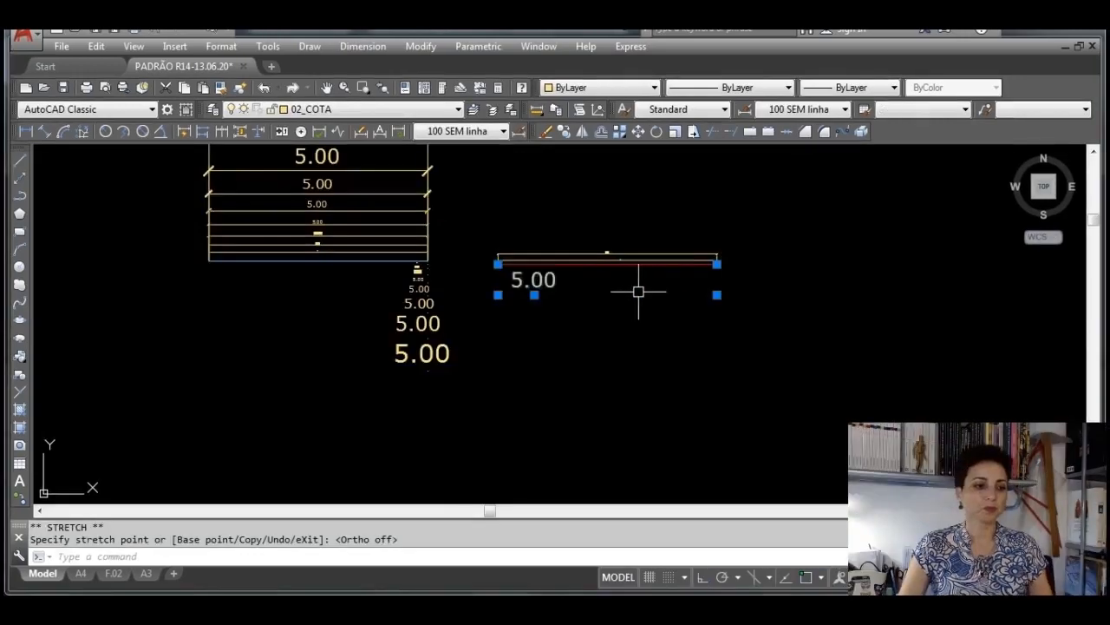
Clear the selection and draw a circle of radius 2.5 in the empty area left of the stacked sample dimensions
key(Escape)
scroll(523, 281, down, 2)
middle_drag(523, 281, 626, 317)
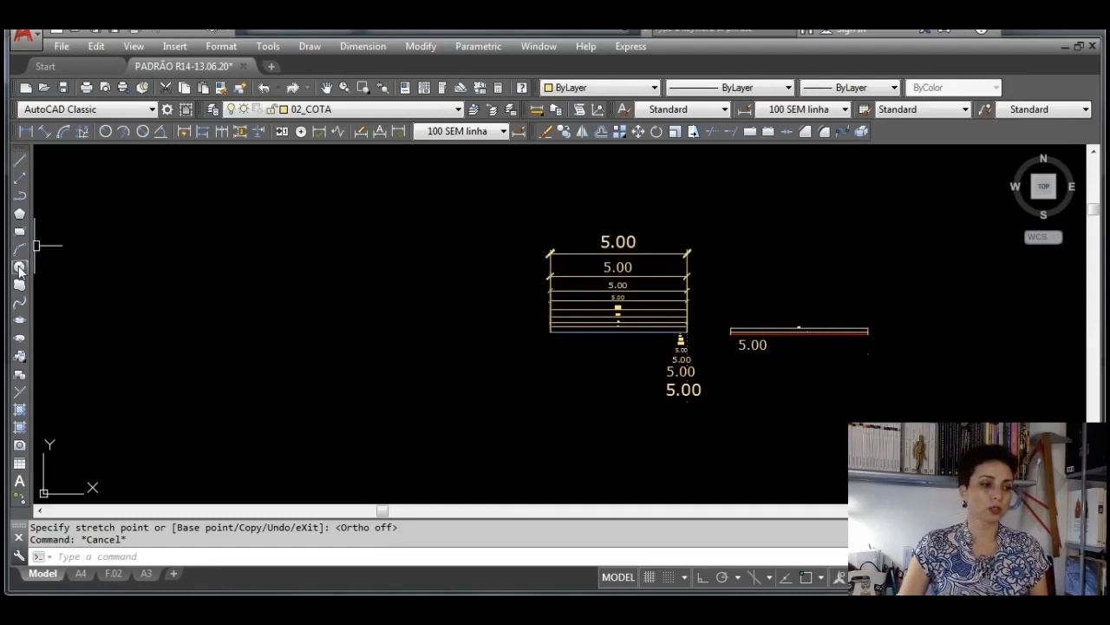
click(19, 268)
click(289, 311)
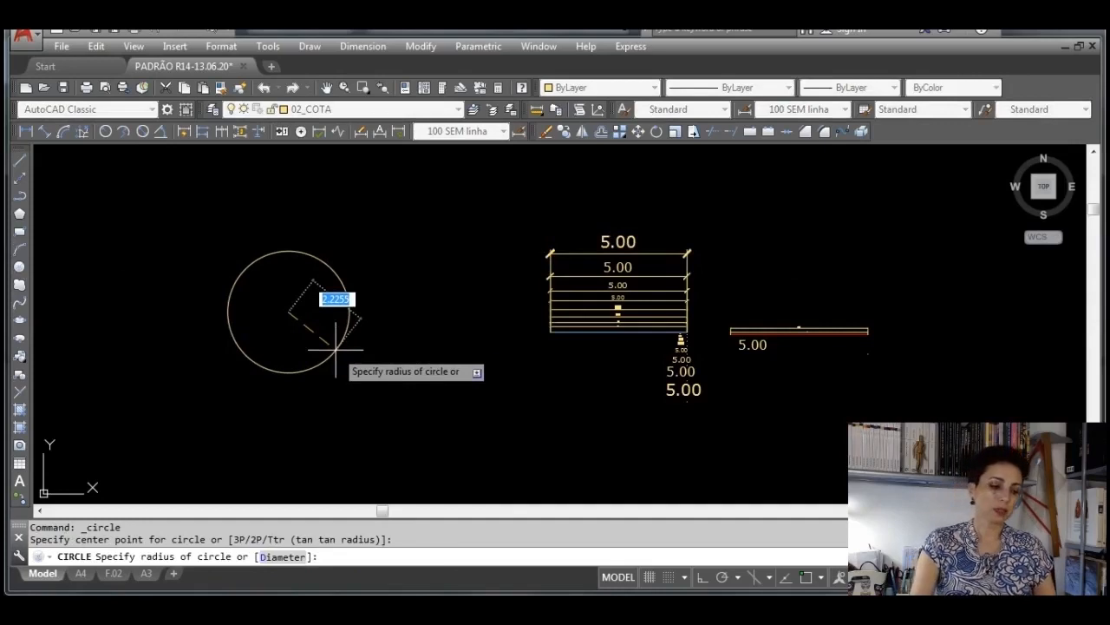
text(R)
key(Return)
text(2.5)
key(Return)
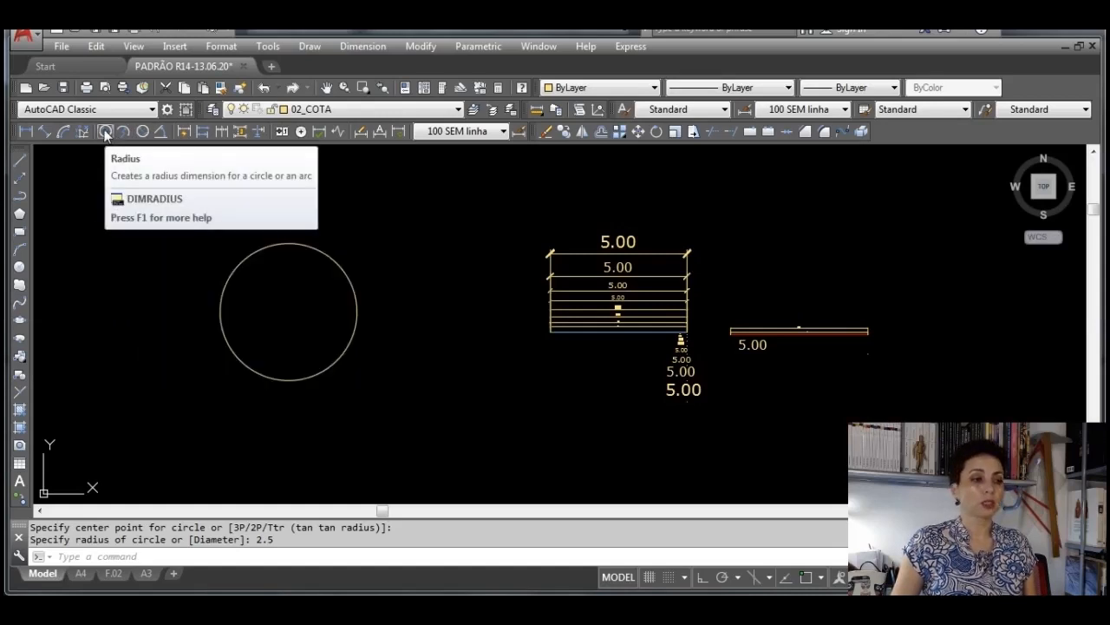
Add a radius dimension to the circle in the 100 SEM linha style, placing its text outside the circle's upper right
click(105, 132)
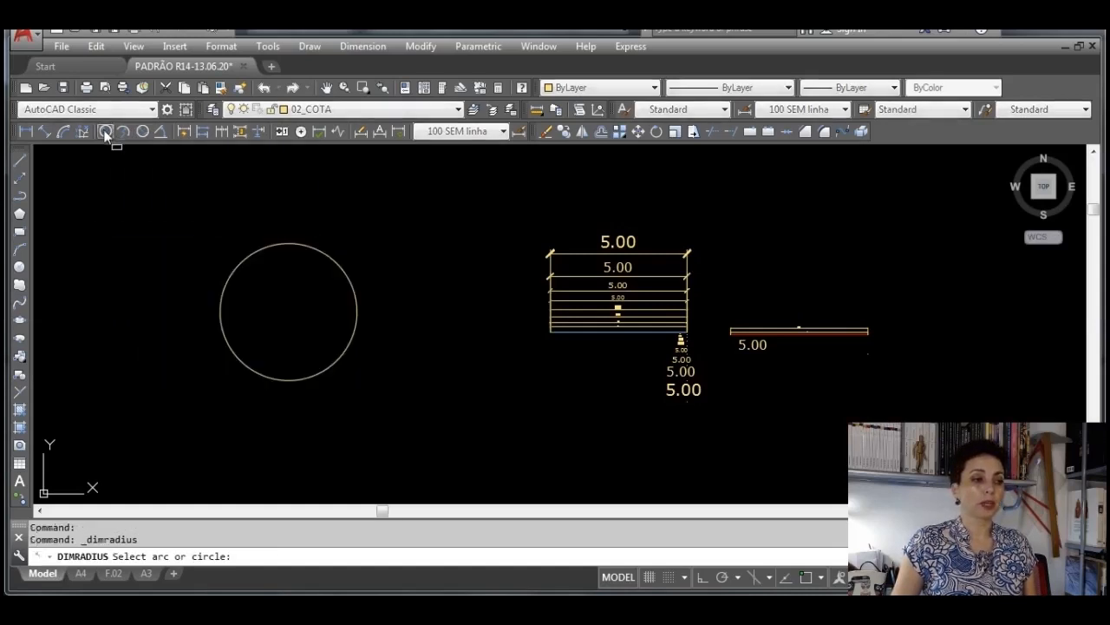
click(345, 276)
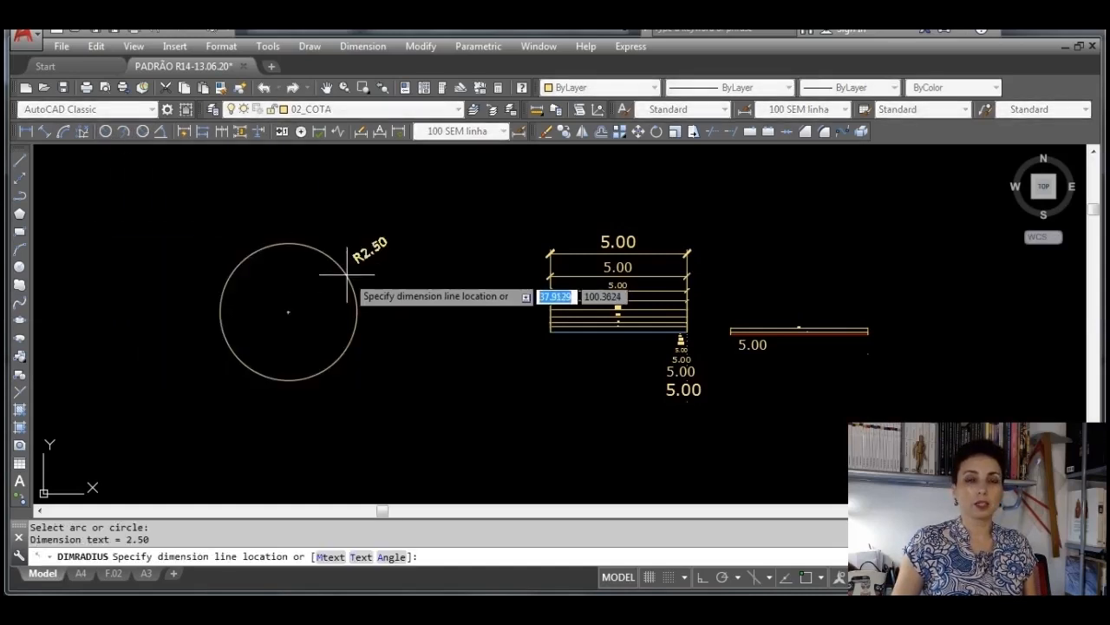
click(408, 278)
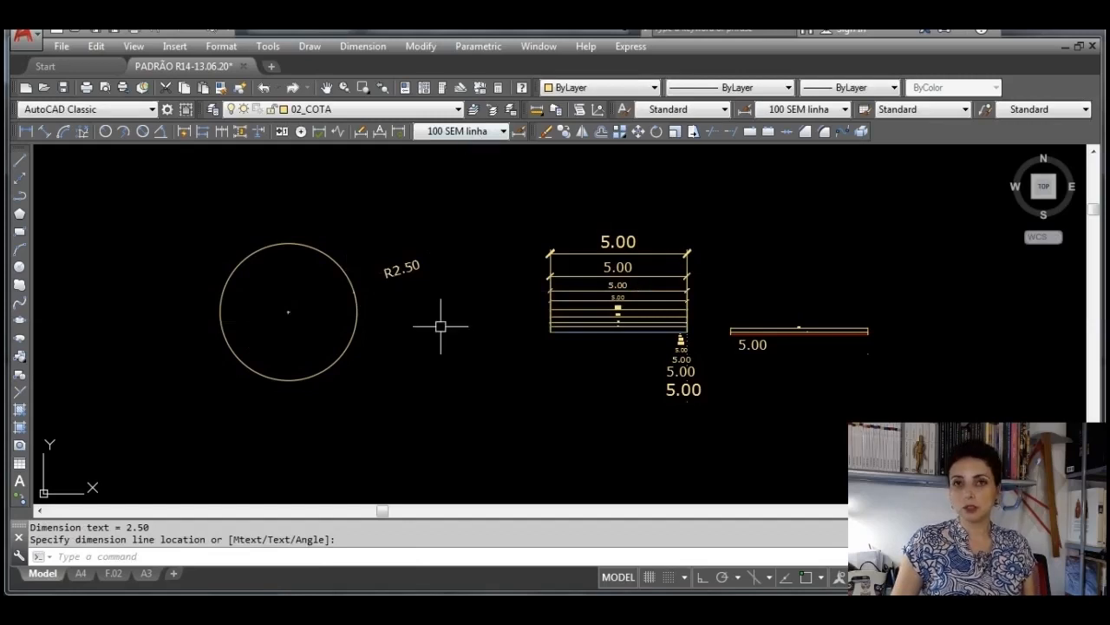
Change the circle's radius dimension to the 100 COM linha style and clear the selection
click(405, 274)
click(405, 274)
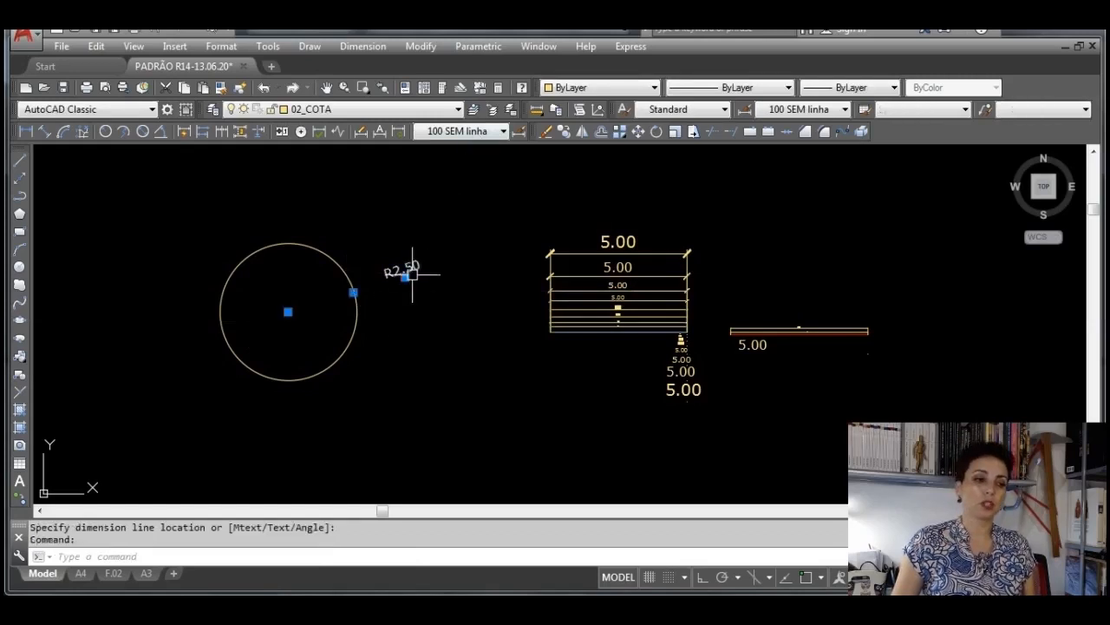
click(504, 131)
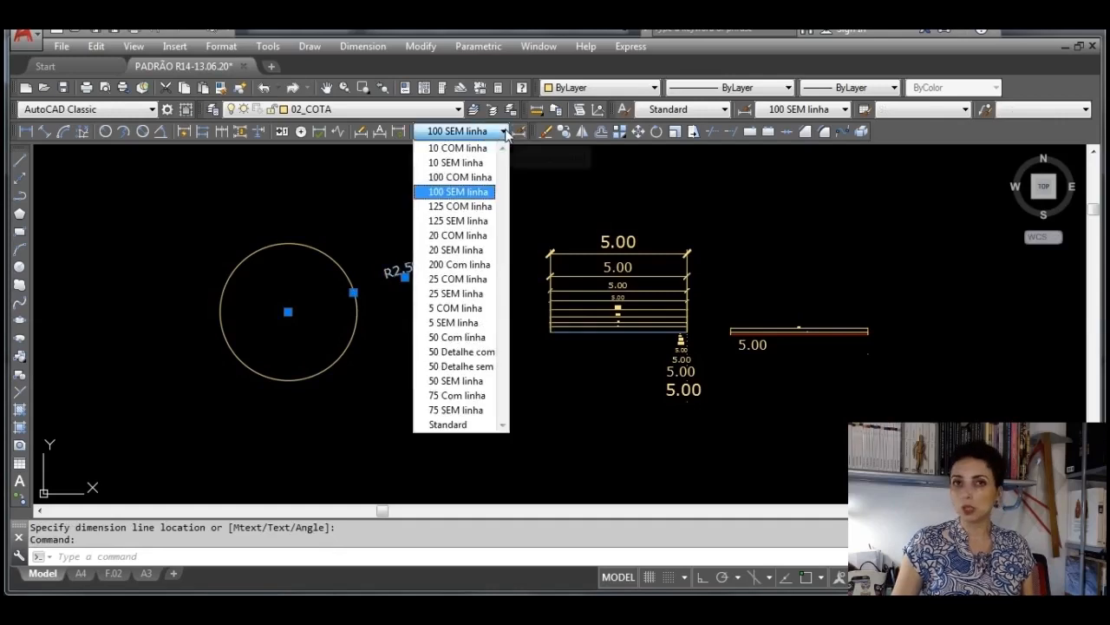
click(458, 177)
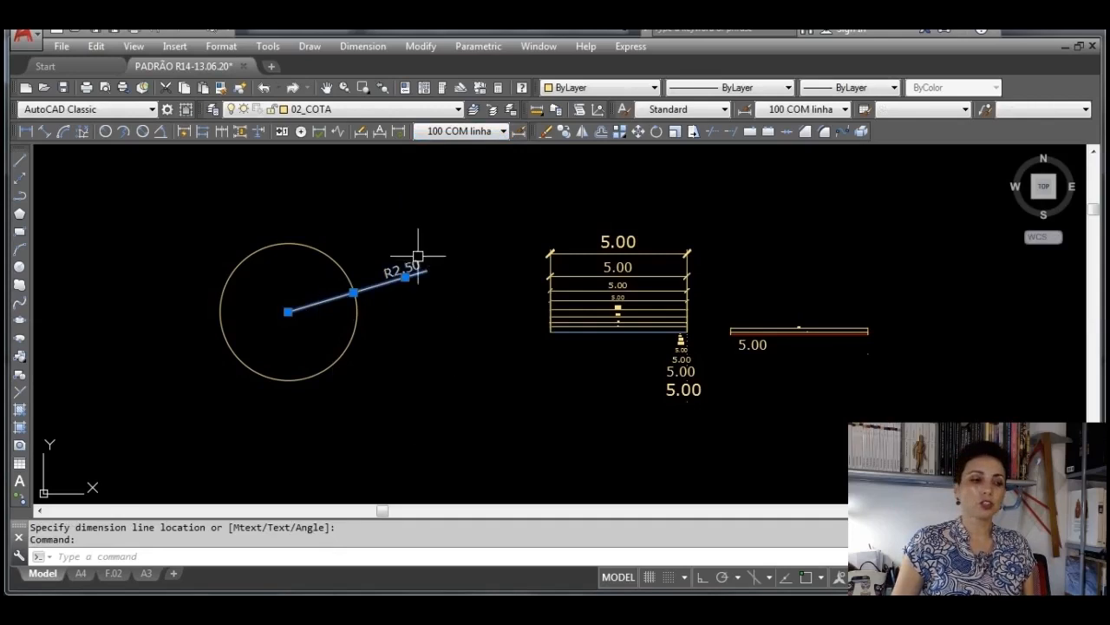
key(Escape)
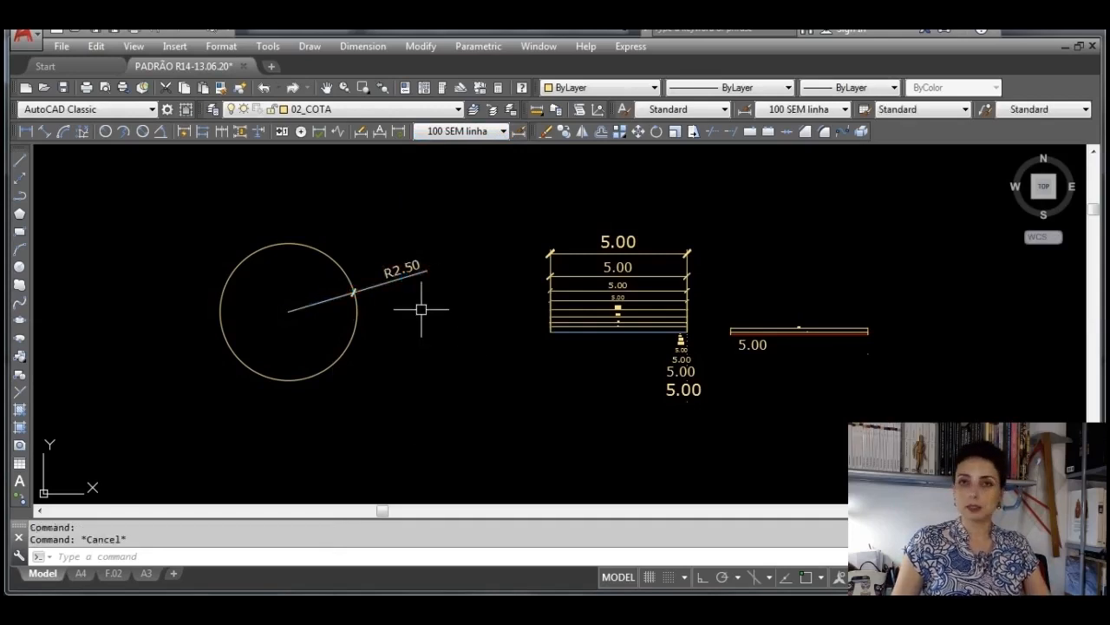
Bring the radius dimension's text closer to the circle and swing the dimension around to the circle's upper-left side
click(398, 277)
scroll(394, 281, up, 6)
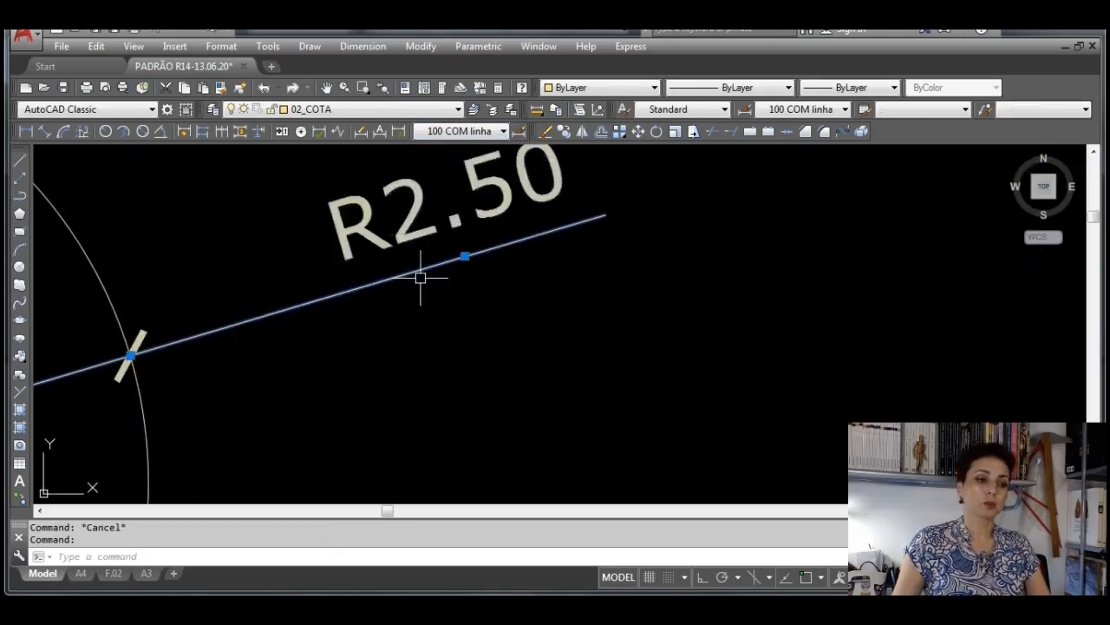
click(464, 256)
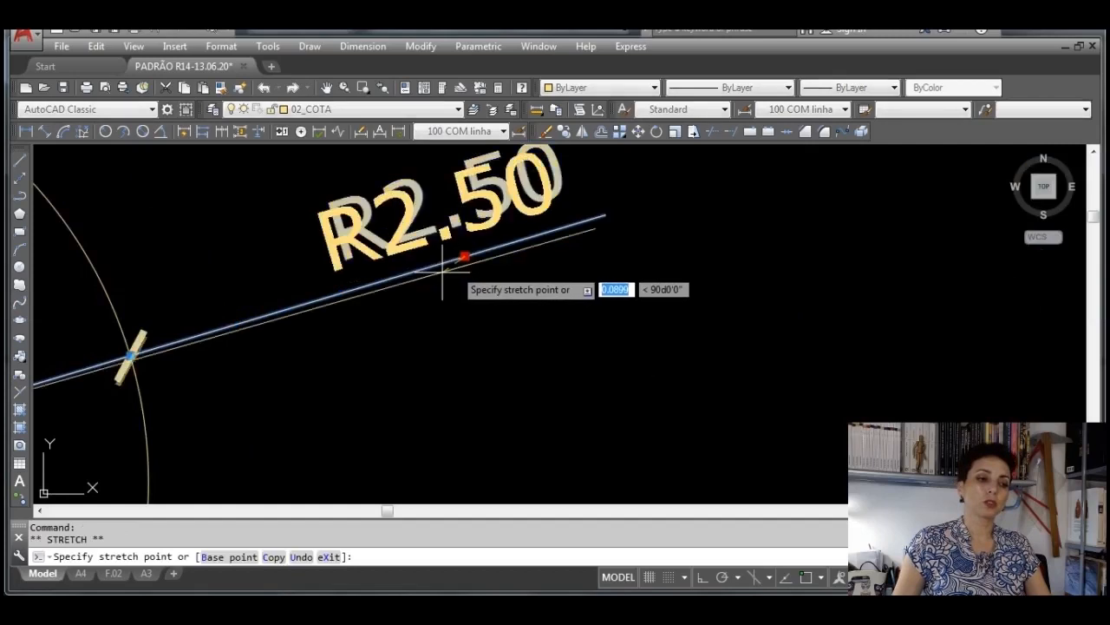
click(270, 299)
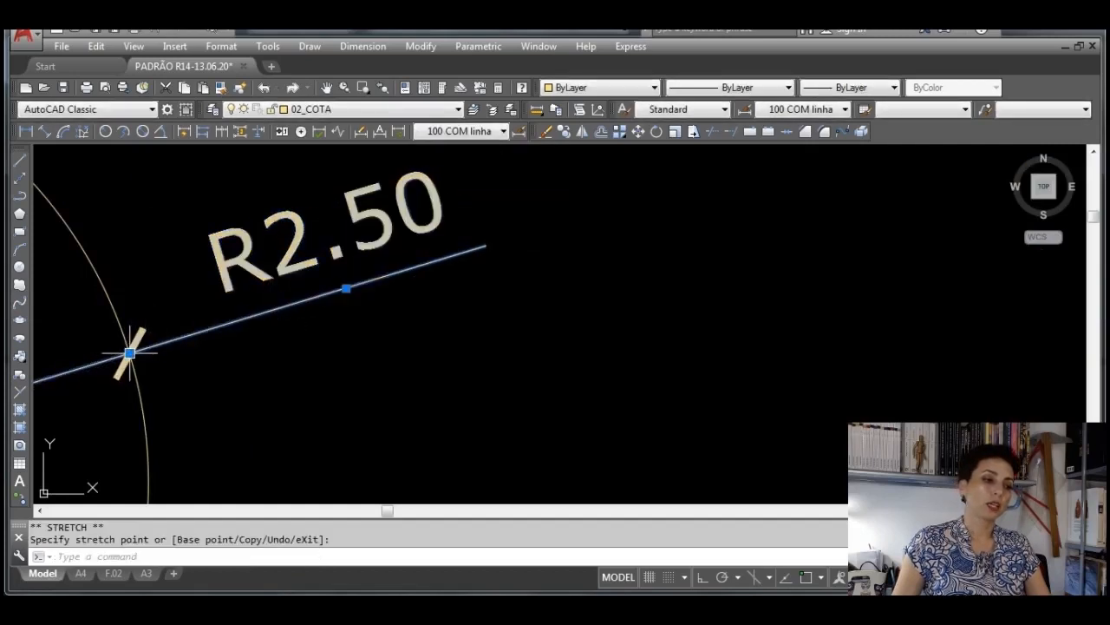
click(130, 353)
scroll(130, 353, down, 5)
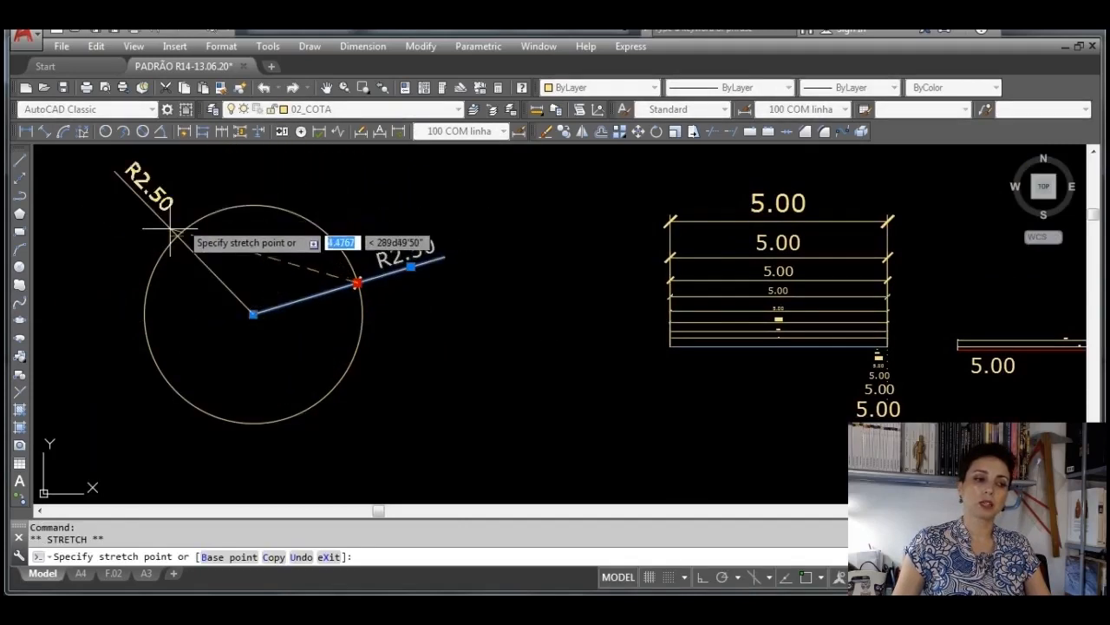
click(96, 246)
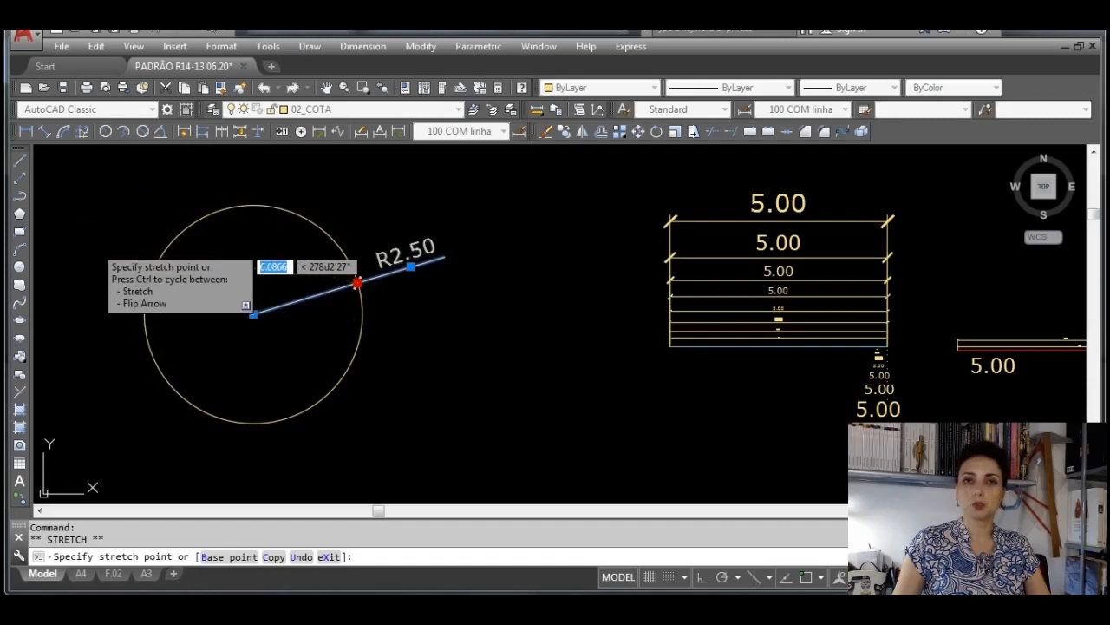
key(Escape)
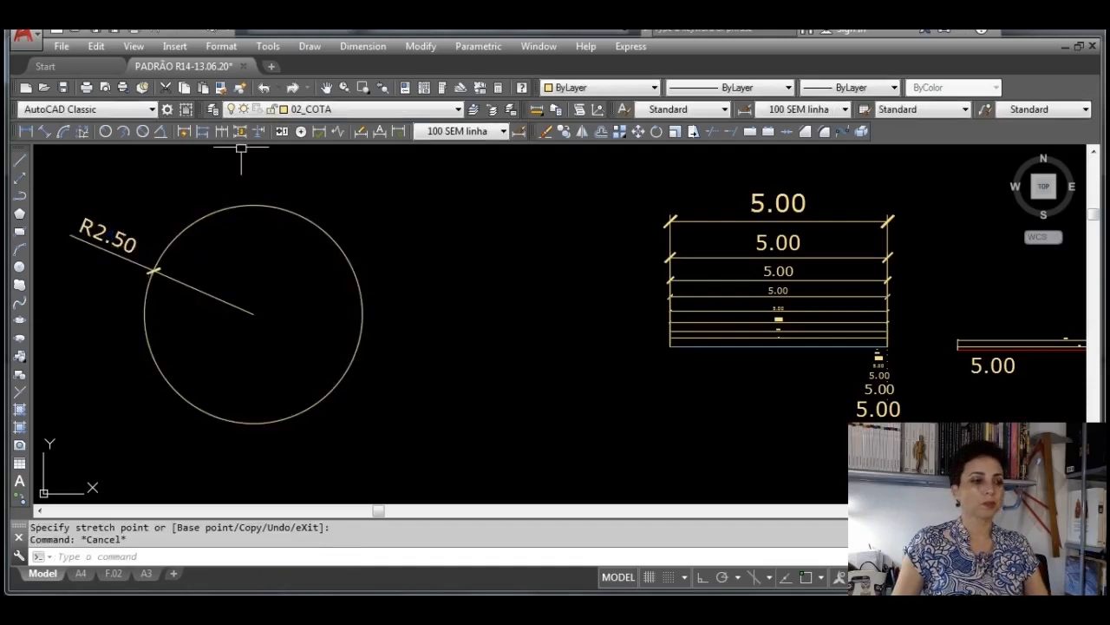
Add a diameter dimension to the circle in the 100 SEM linha style, placing its text outside the upper right
click(144, 131)
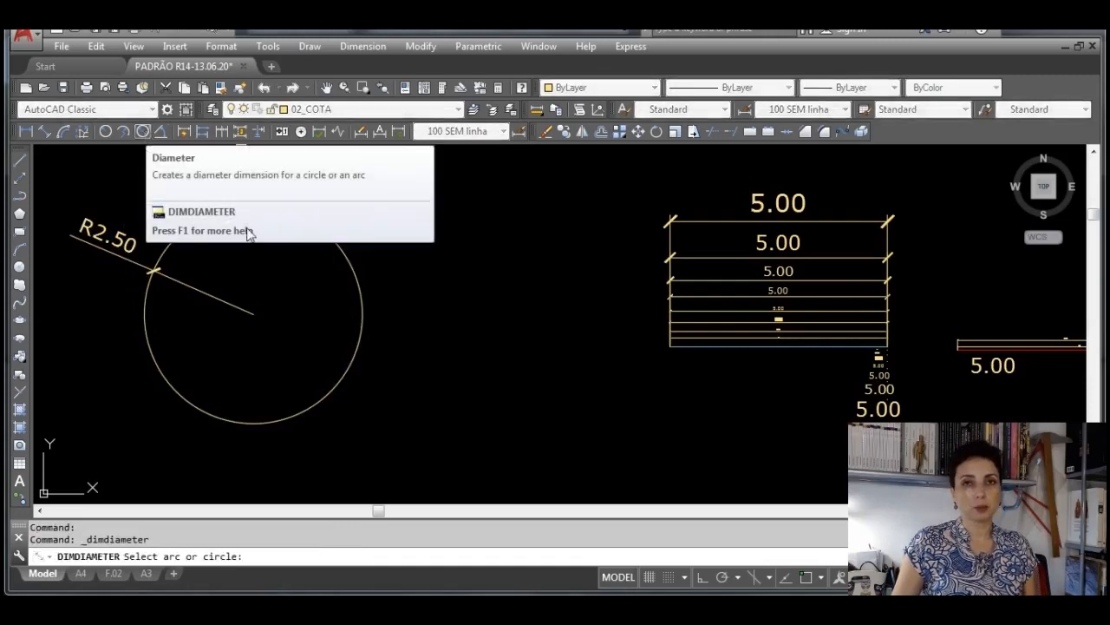
click(360, 338)
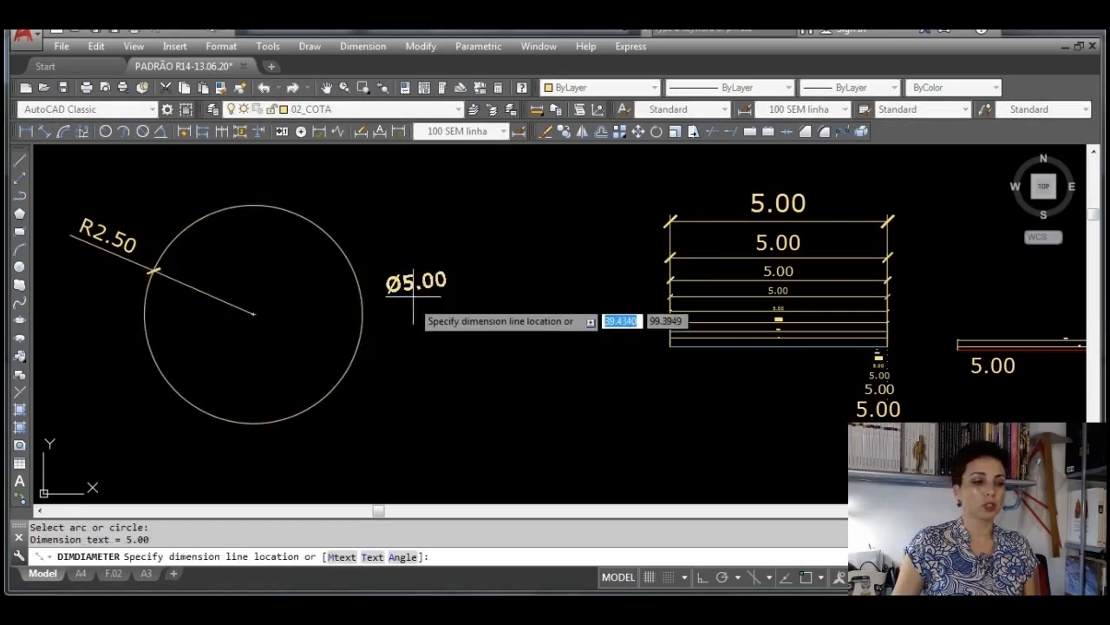
click(425, 251)
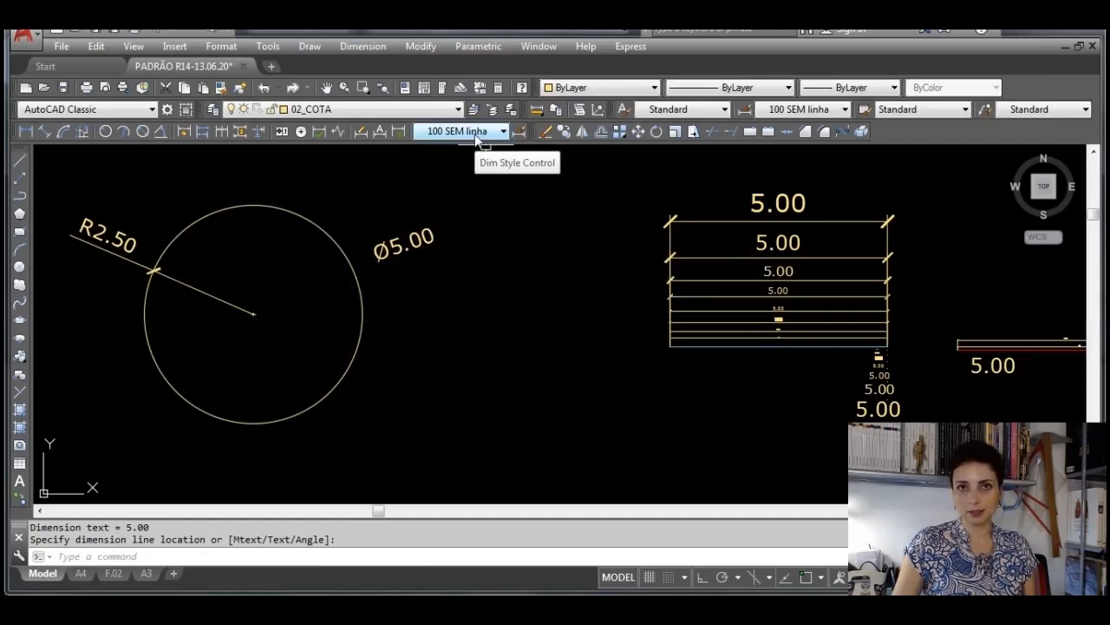
Change the circle's diameter dimension to the 100 COM linha style and clear the selection
click(404, 243)
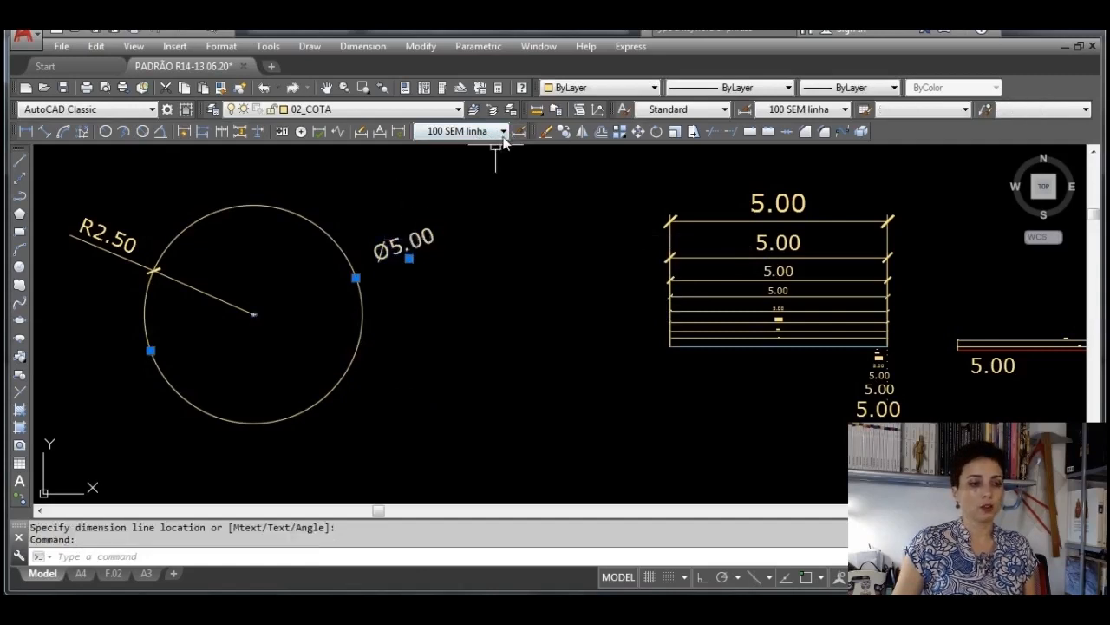
click(502, 132)
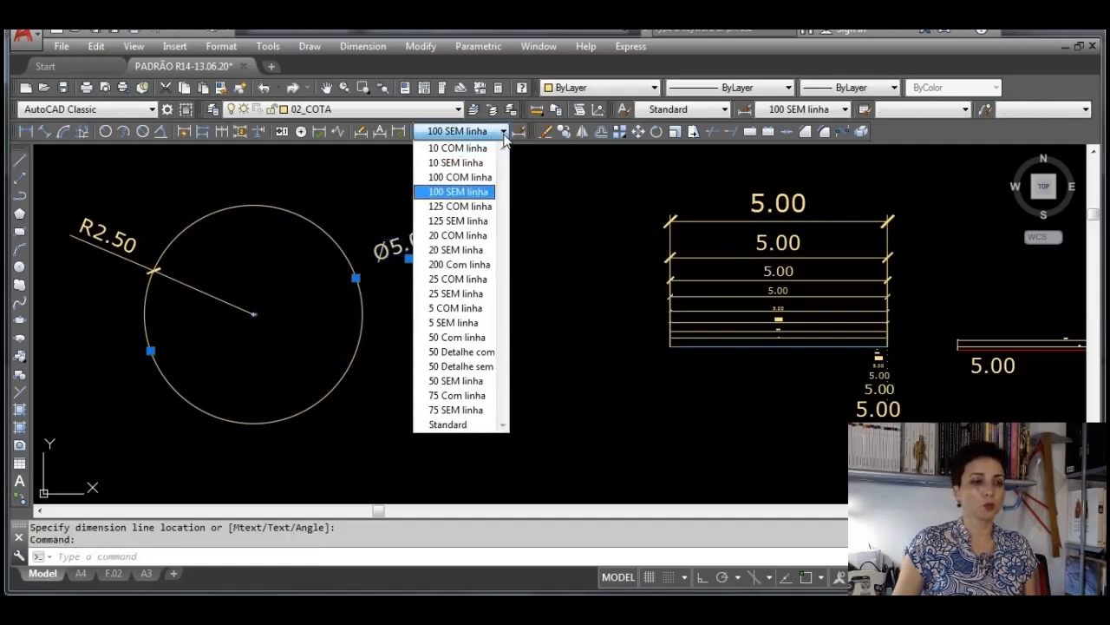
click(464, 177)
key(Escape)
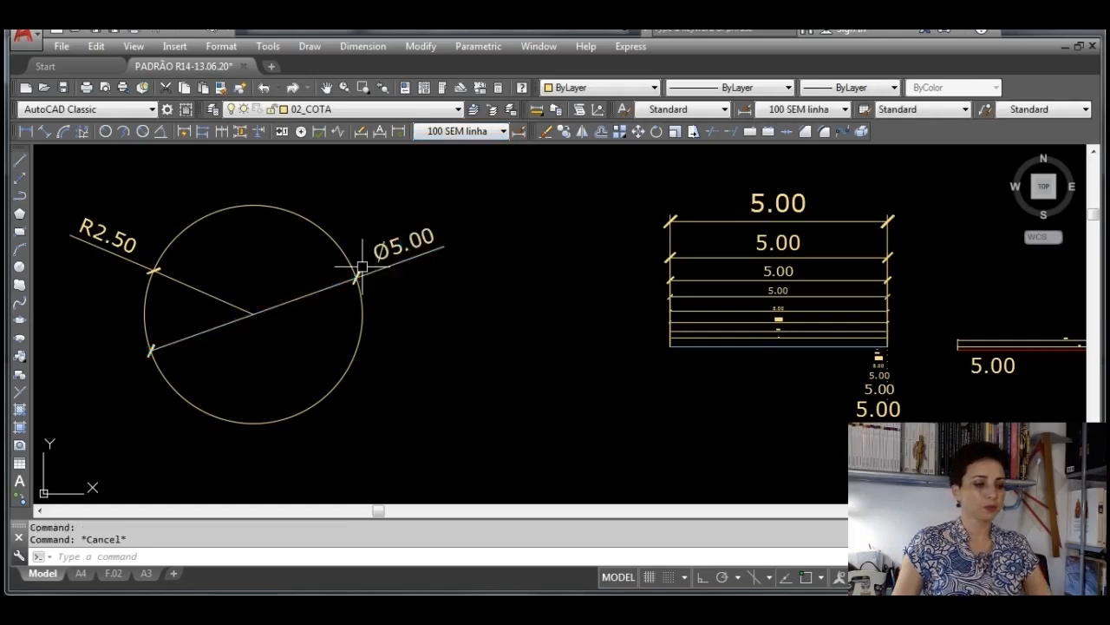
Move the diameter dimension's text farther from the circle and rotate the dimension to a steeper diagonal toward the upper right
click(390, 245)
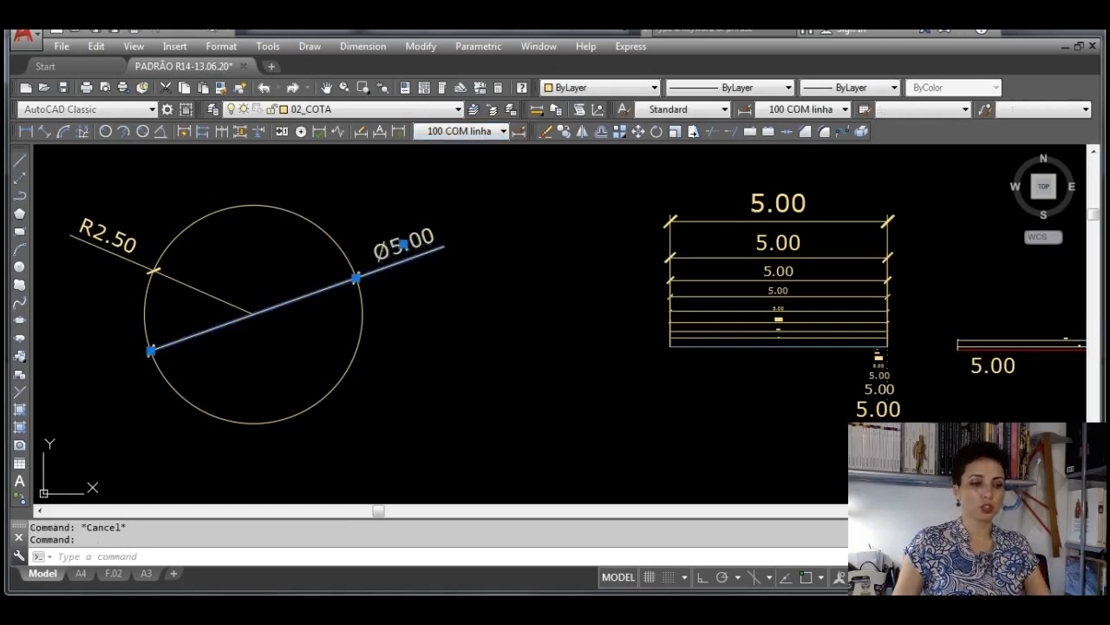
click(405, 246)
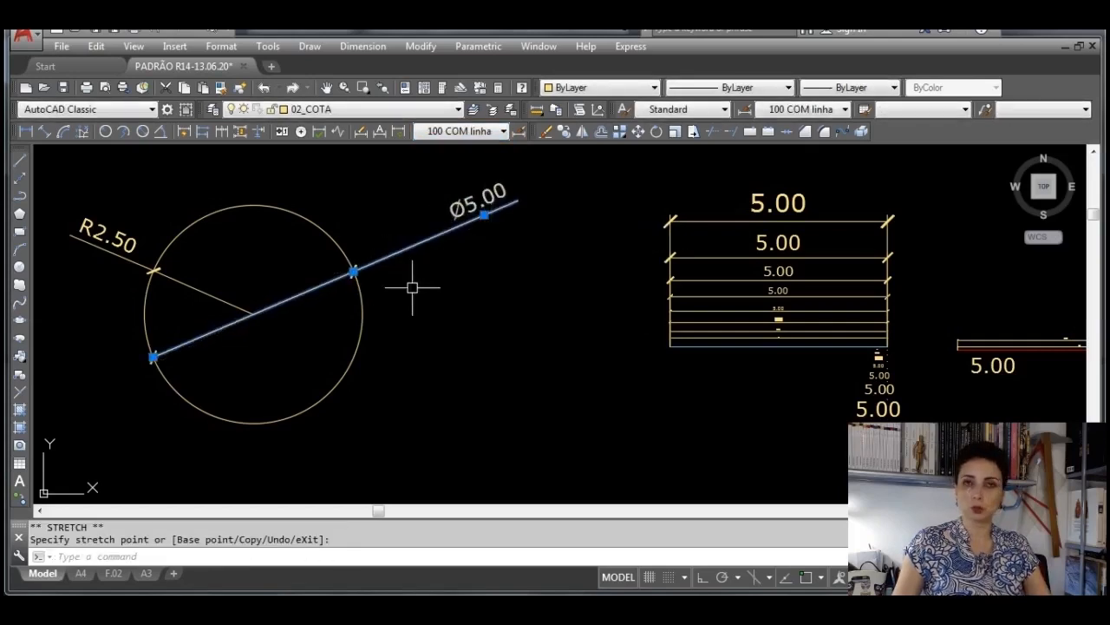
click(353, 271)
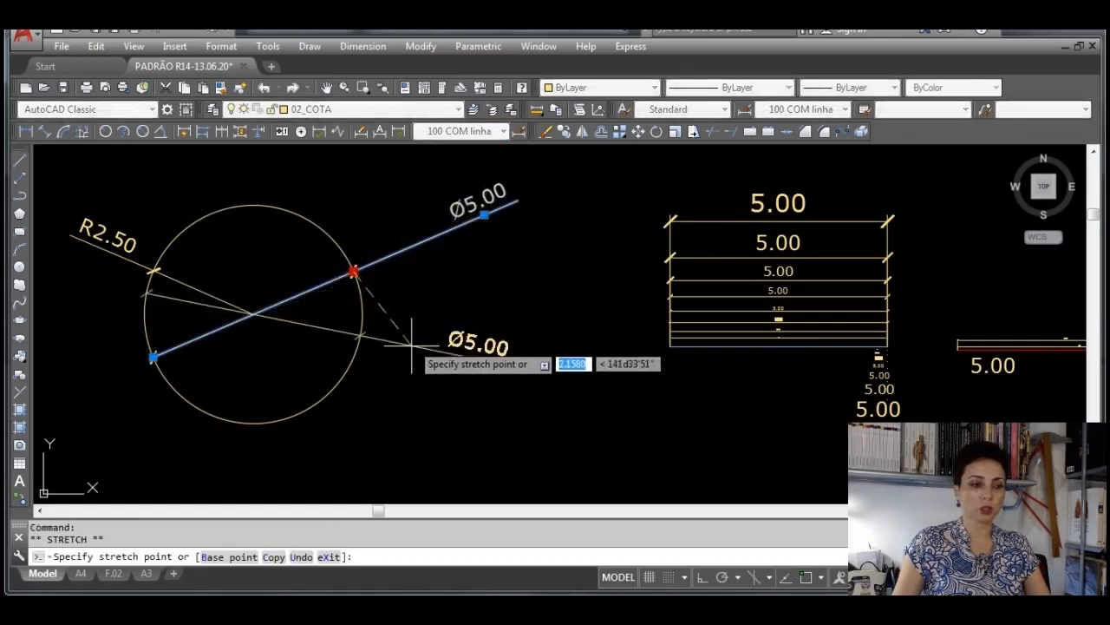
click(369, 221)
middle_drag(461, 258, 512, 291)
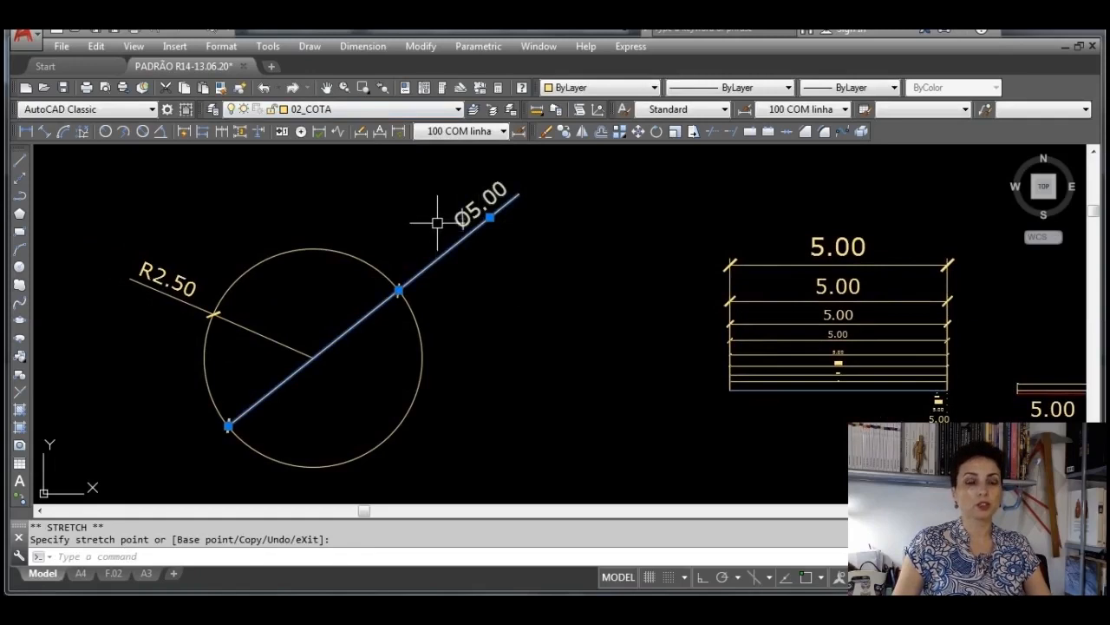
key(Escape)
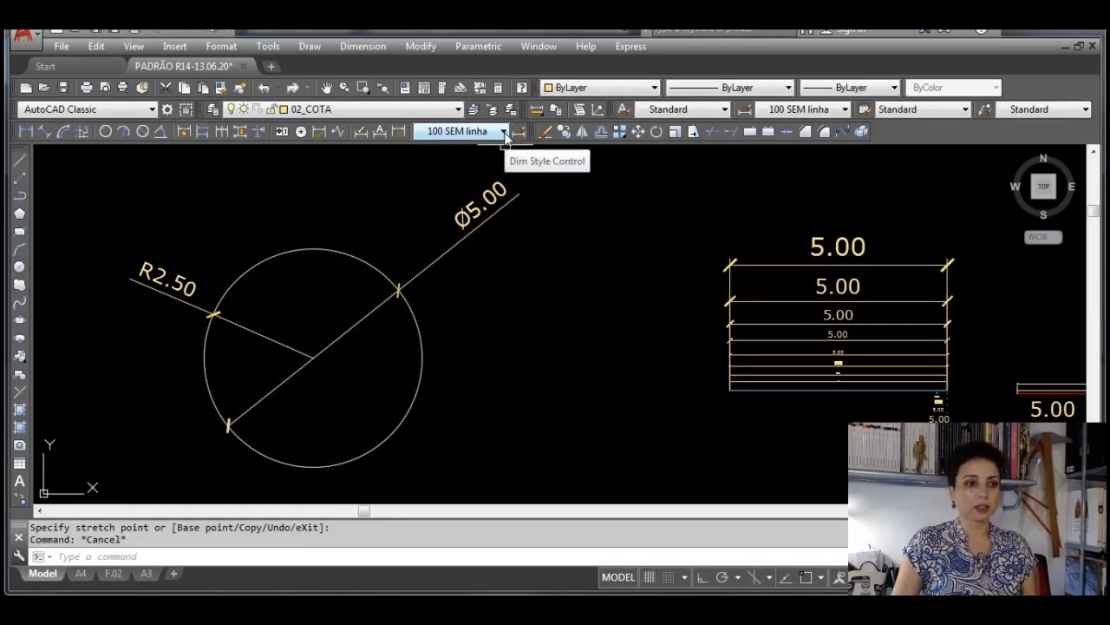
Make 100 COM linha the current dimension style and draw a horizontal line about 8 units long above the stacked sample dimensions
click(504, 132)
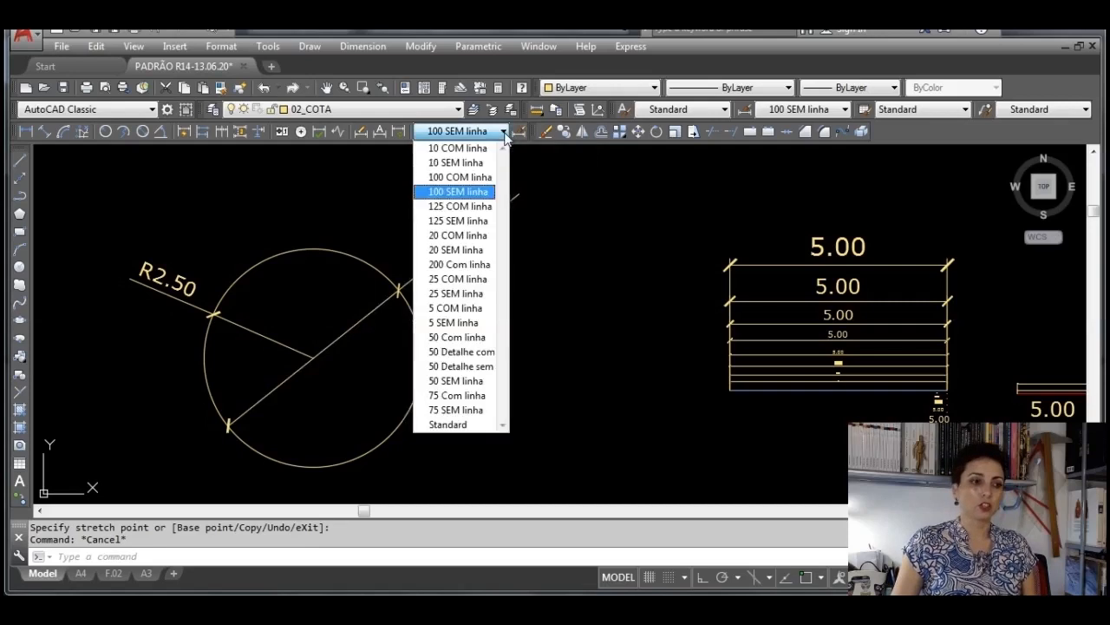
click(472, 178)
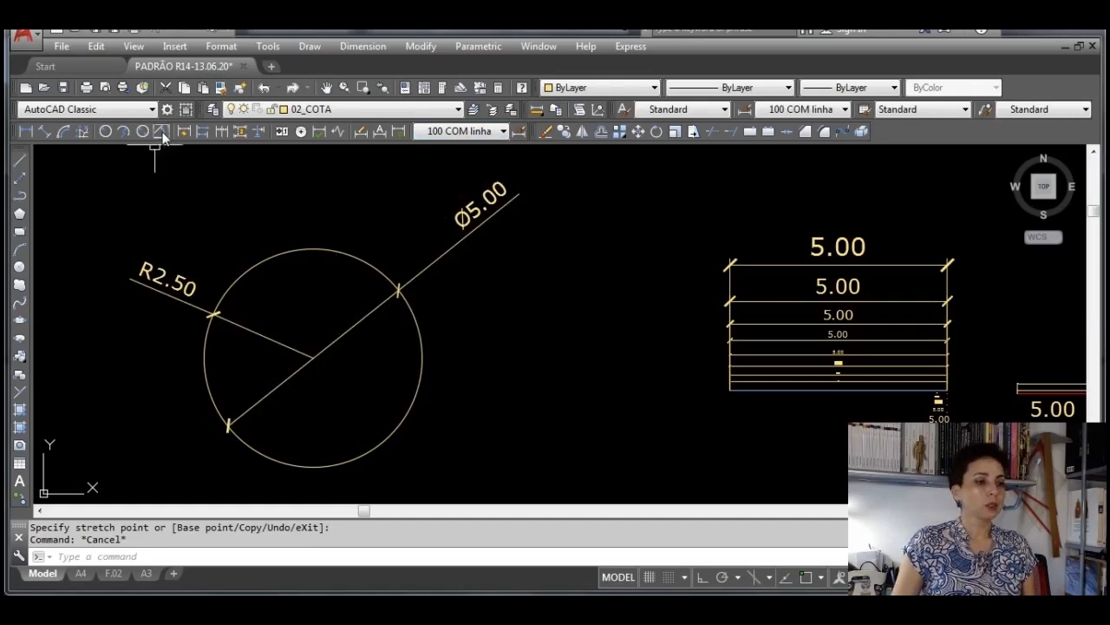
scroll(260, 243, down, 3)
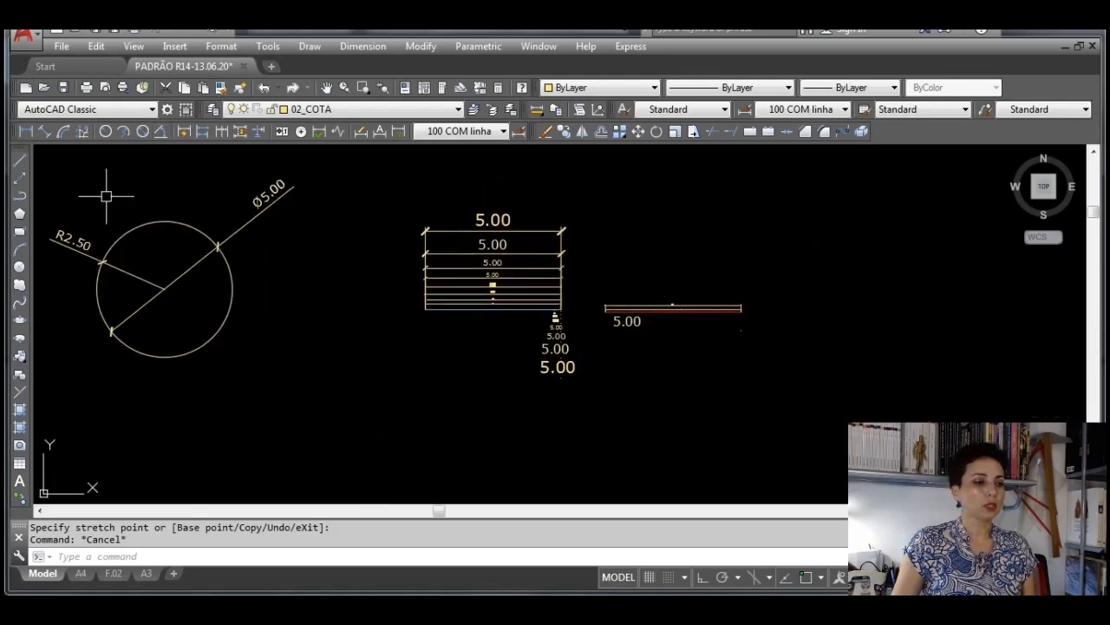
click(20, 159)
middle_drag(460, 161, 612, 314)
click(574, 304)
key(F8)
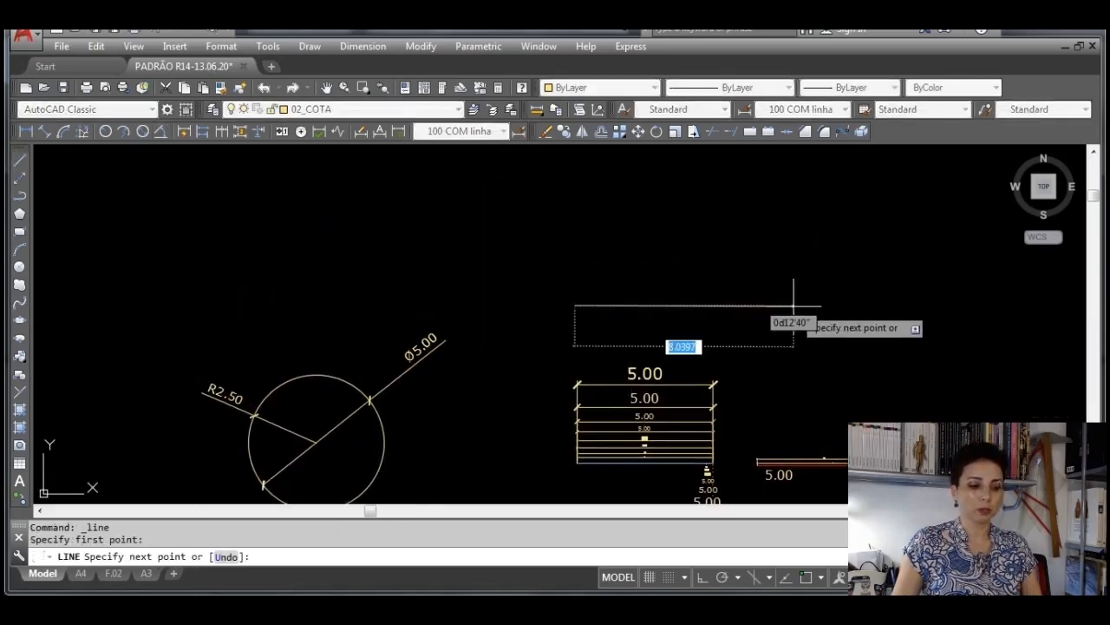
click(790, 320)
key(Return)
Draw a second line about 7 units long from the horizontal line's left endpoint, rising to the right at about 33°
key(Return)
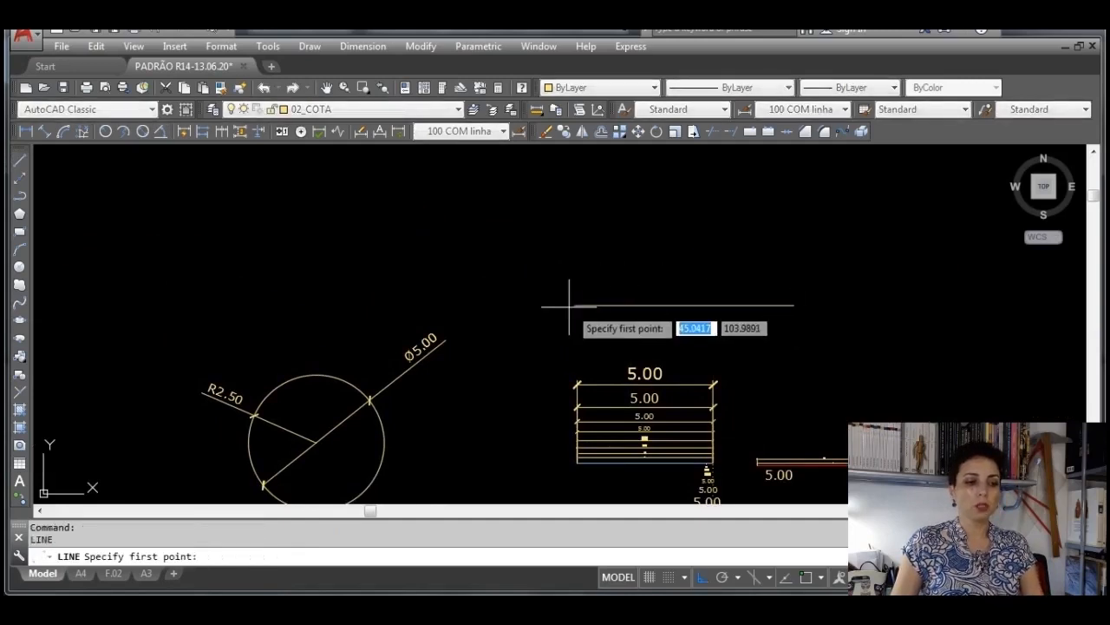
key(F3)
click(575, 304)
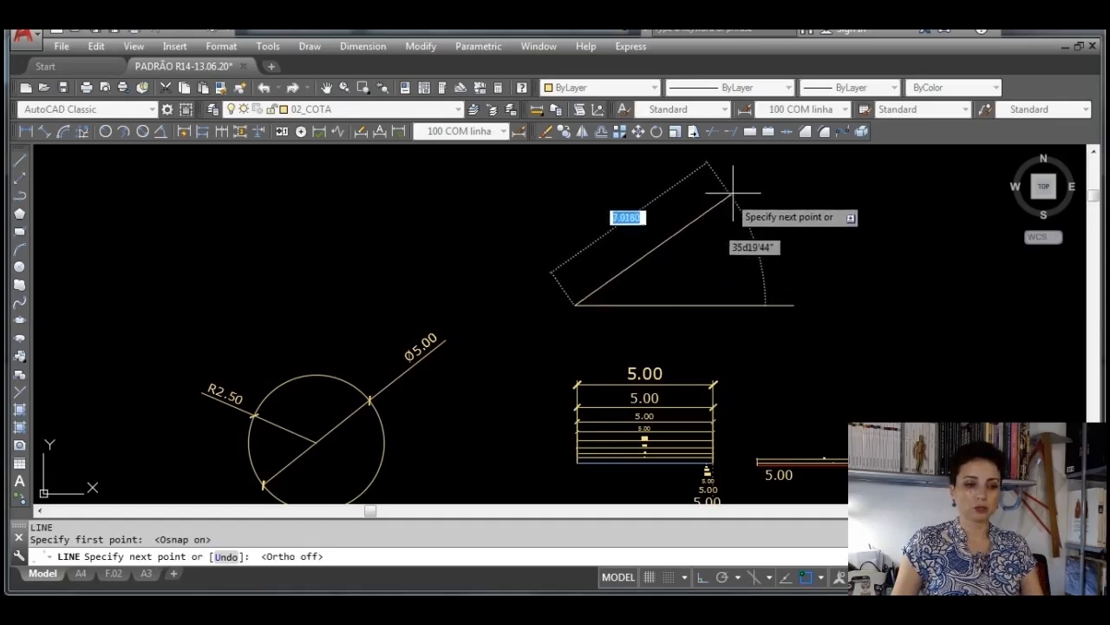
click(738, 198)
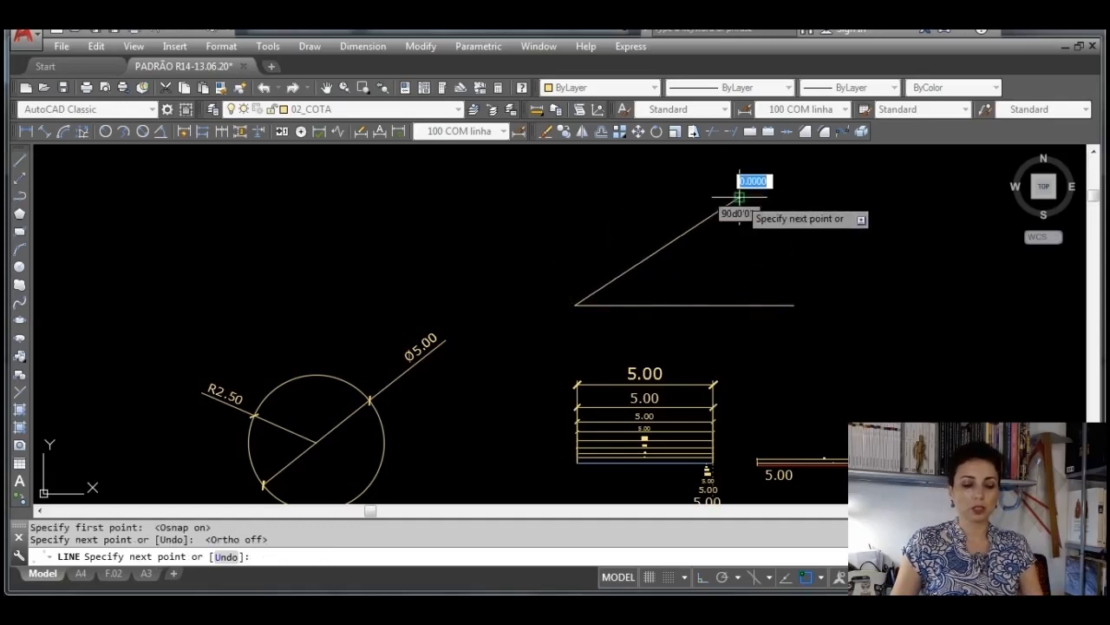
key(Return)
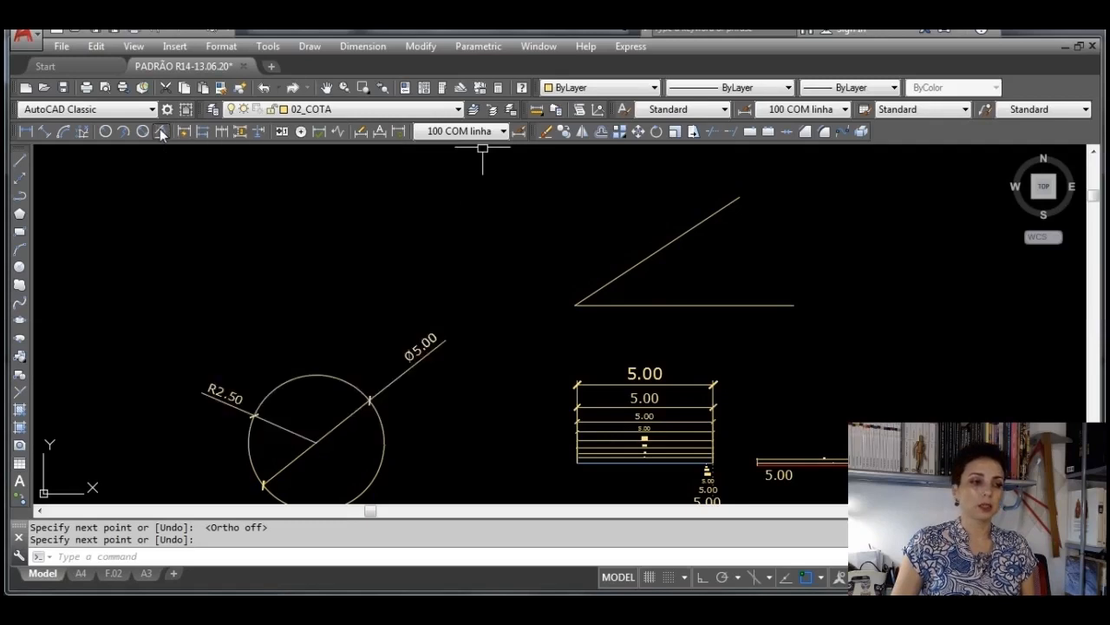
Add an angular dimension between the sloping and horizontal lines, placing its arc toward their open ends
click(161, 132)
click(652, 254)
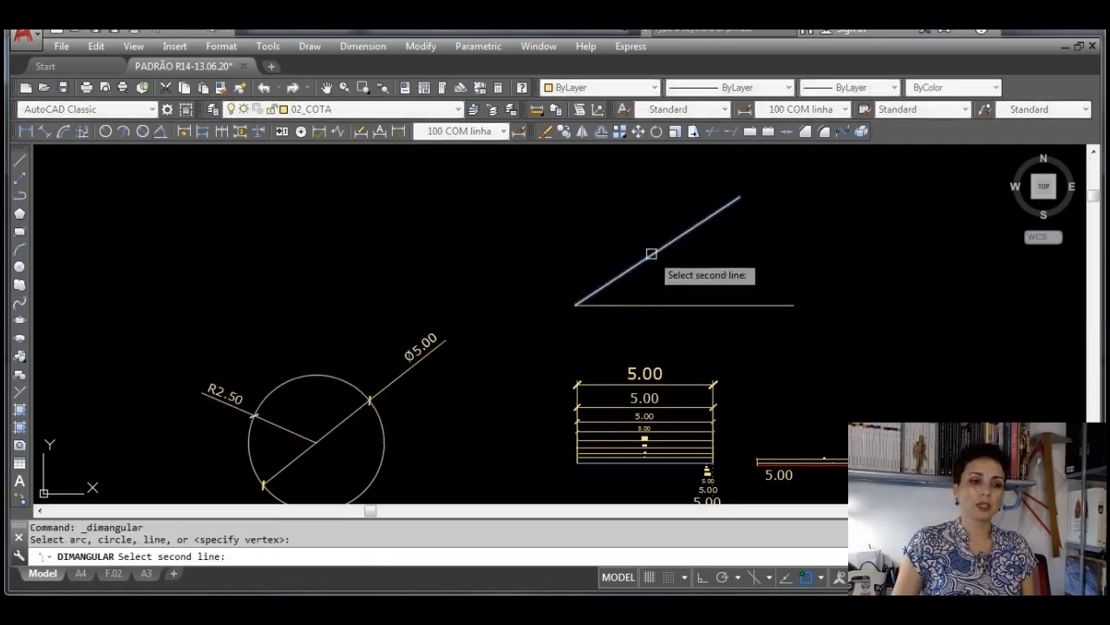
click(684, 303)
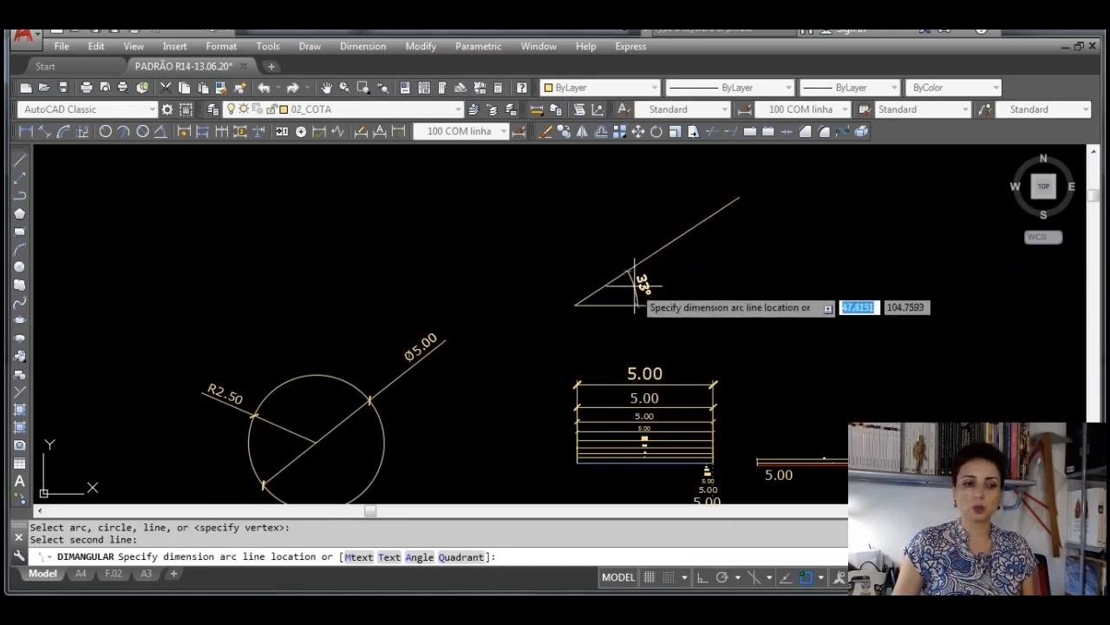
click(713, 253)
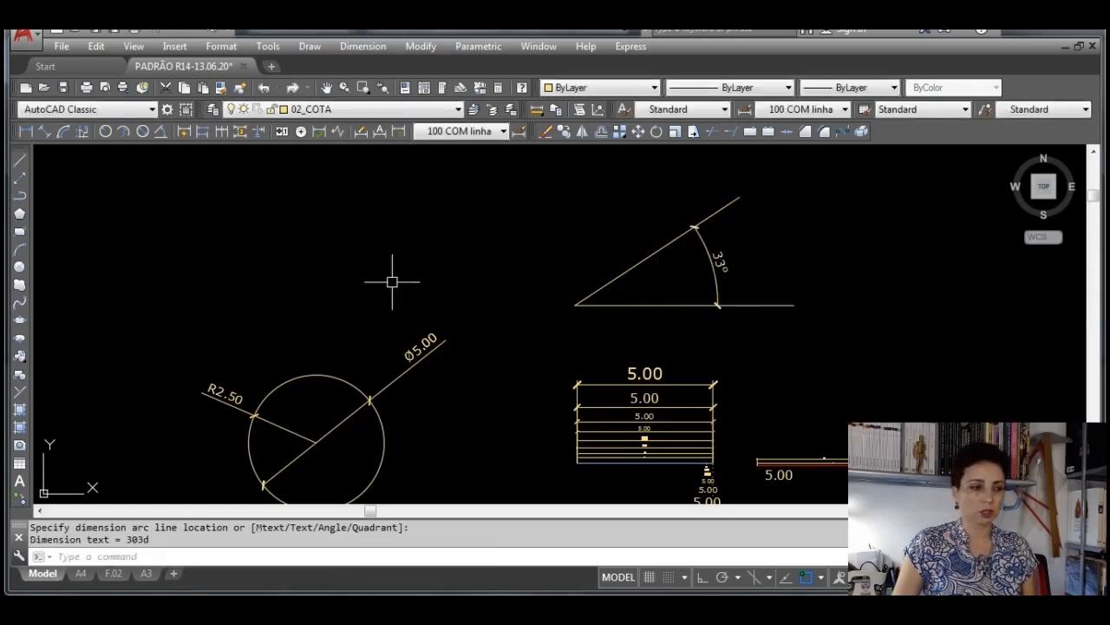
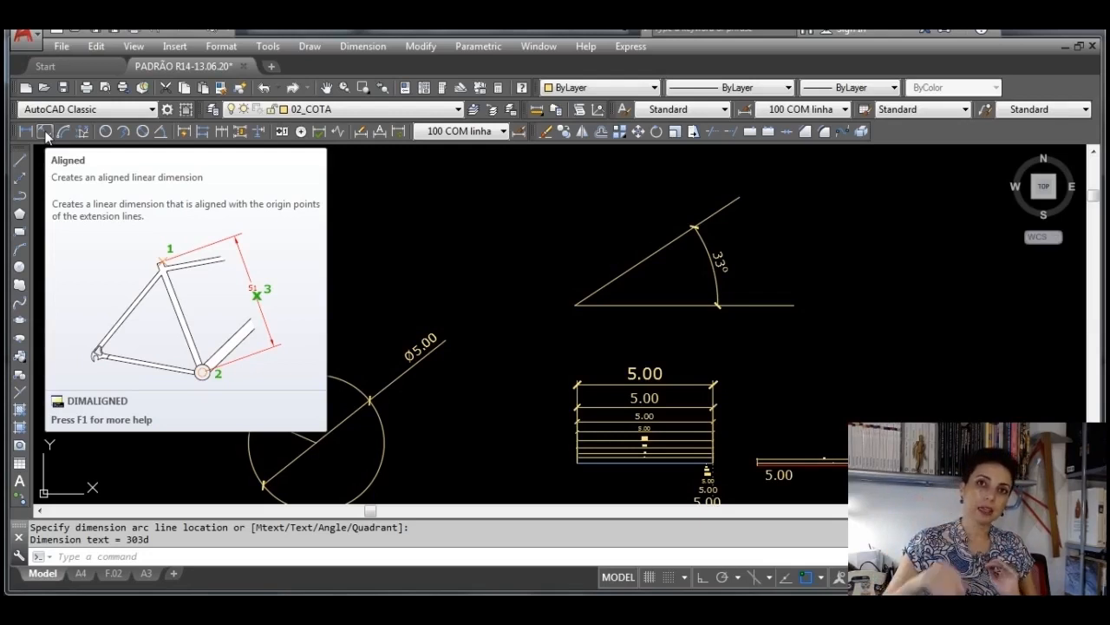
Add an aligned dimension along the full length of the sloping line, placing it above and parallel to the line
click(45, 132)
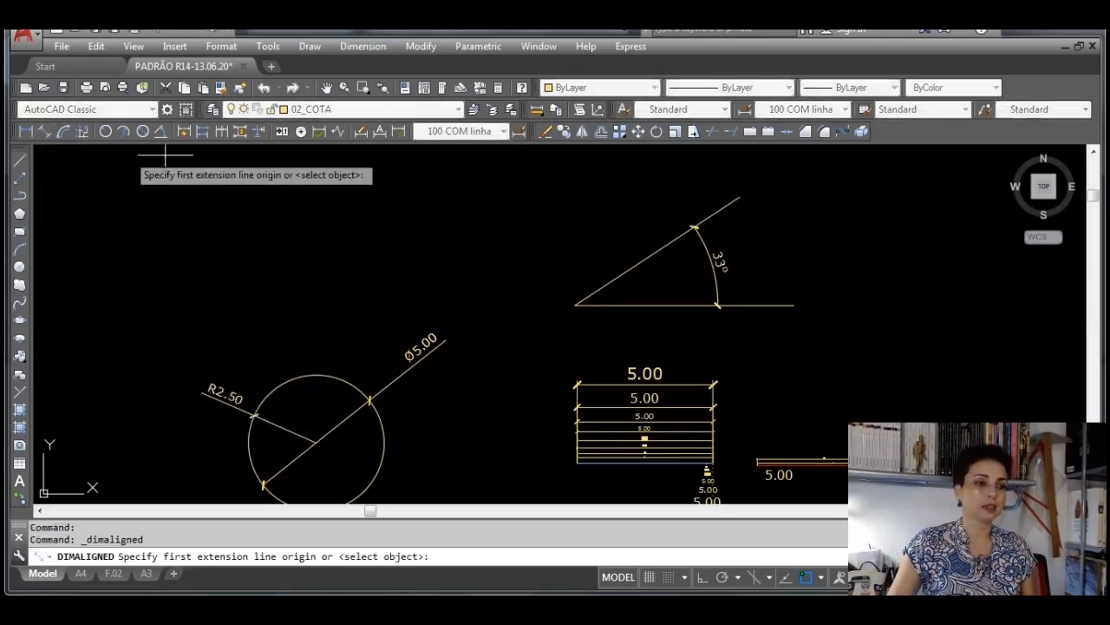
click(576, 304)
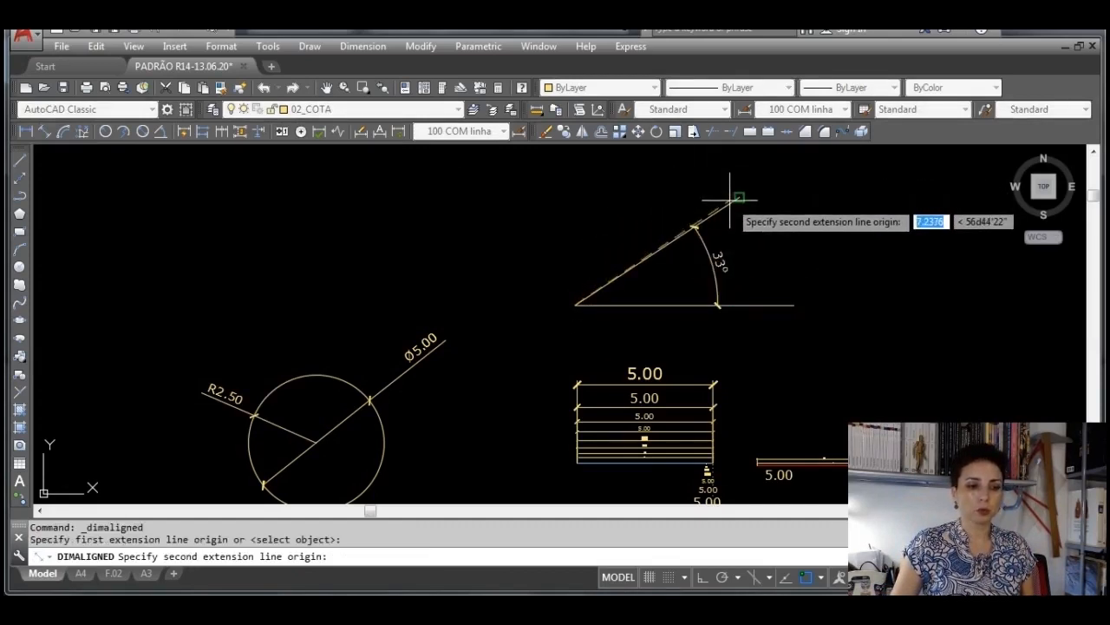
click(695, 228)
click(668, 196)
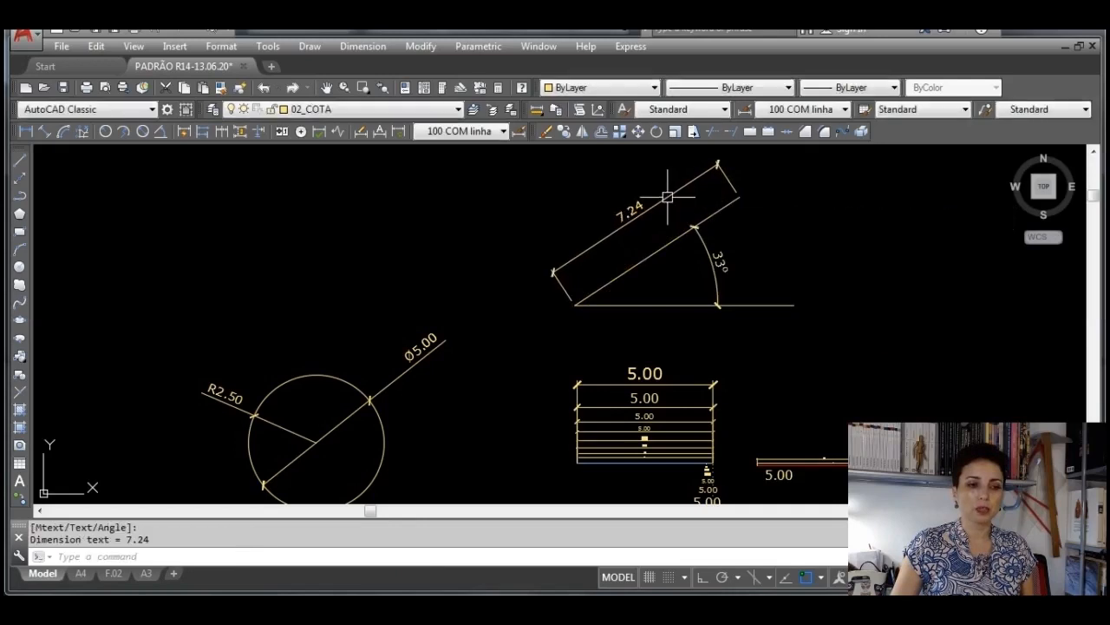
click(641, 256)
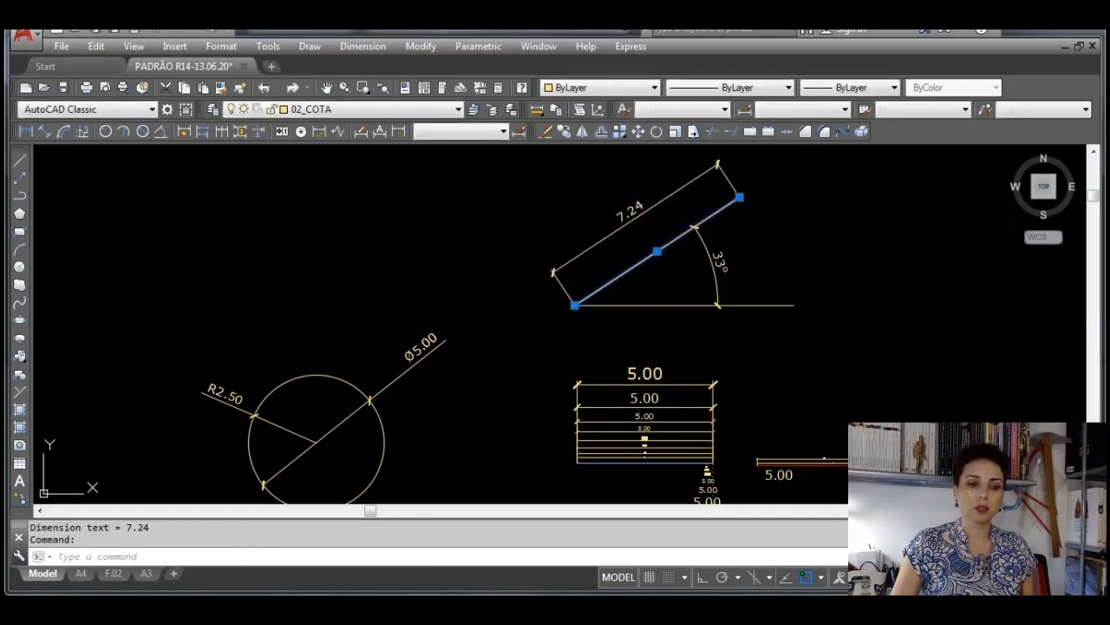
click(619, 228)
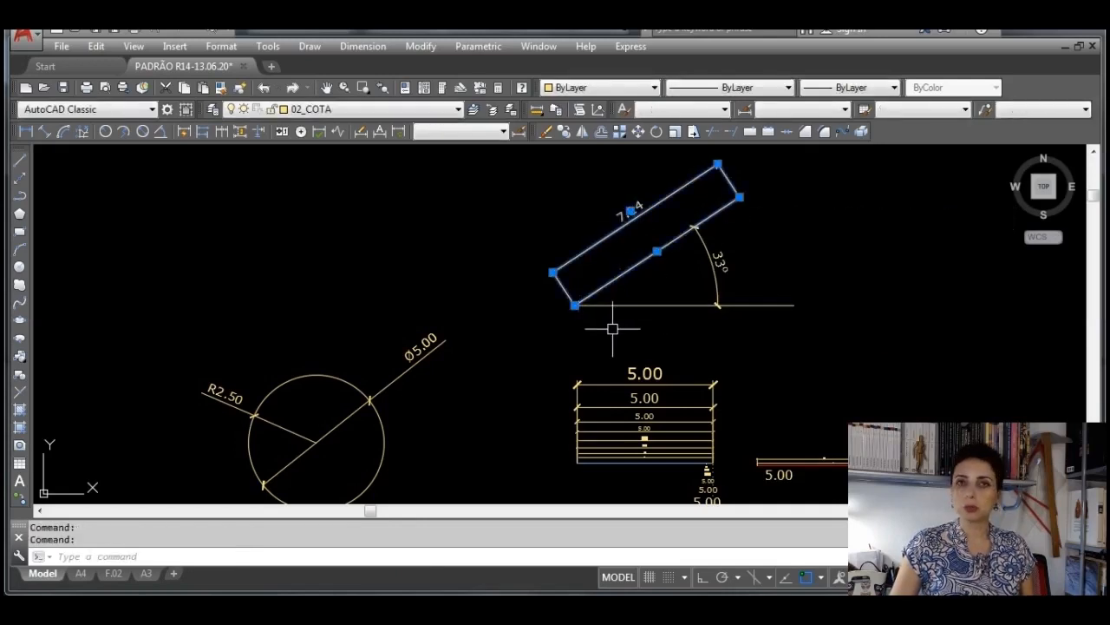
key(Escape)
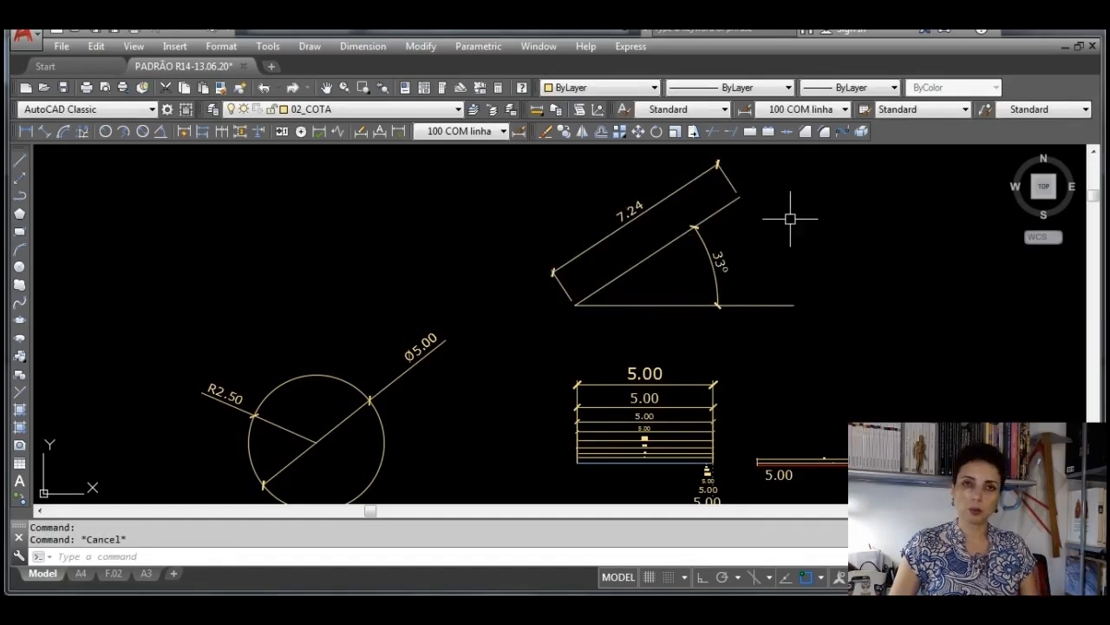
Add a horizontal linear dimension between the sloping line's endpoints, placing it above the aligned dimension
click(26, 132)
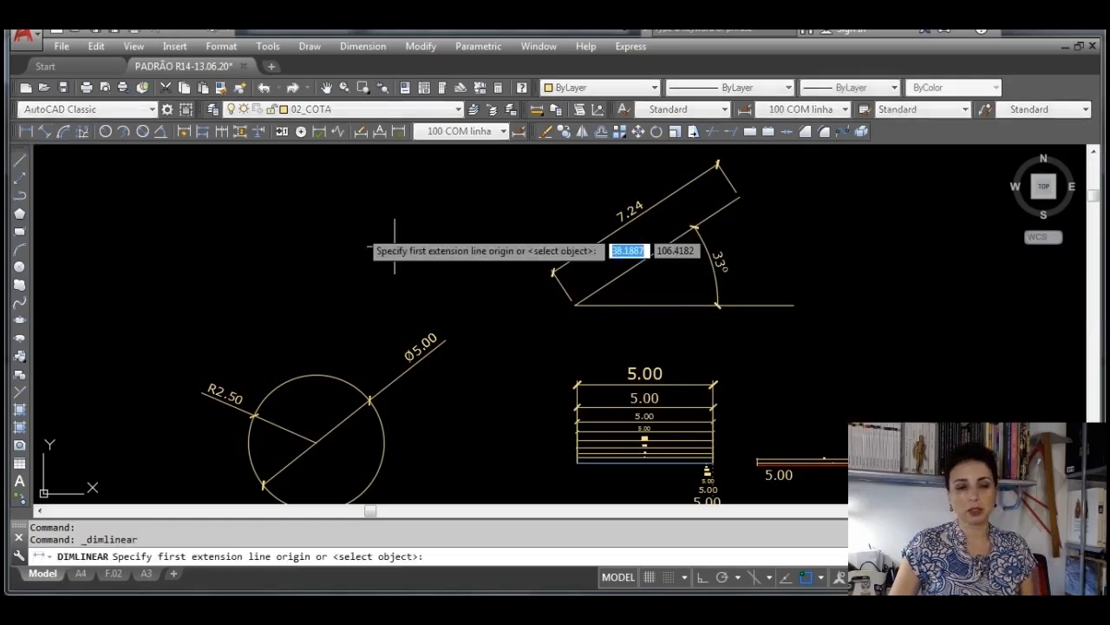
click(574, 304)
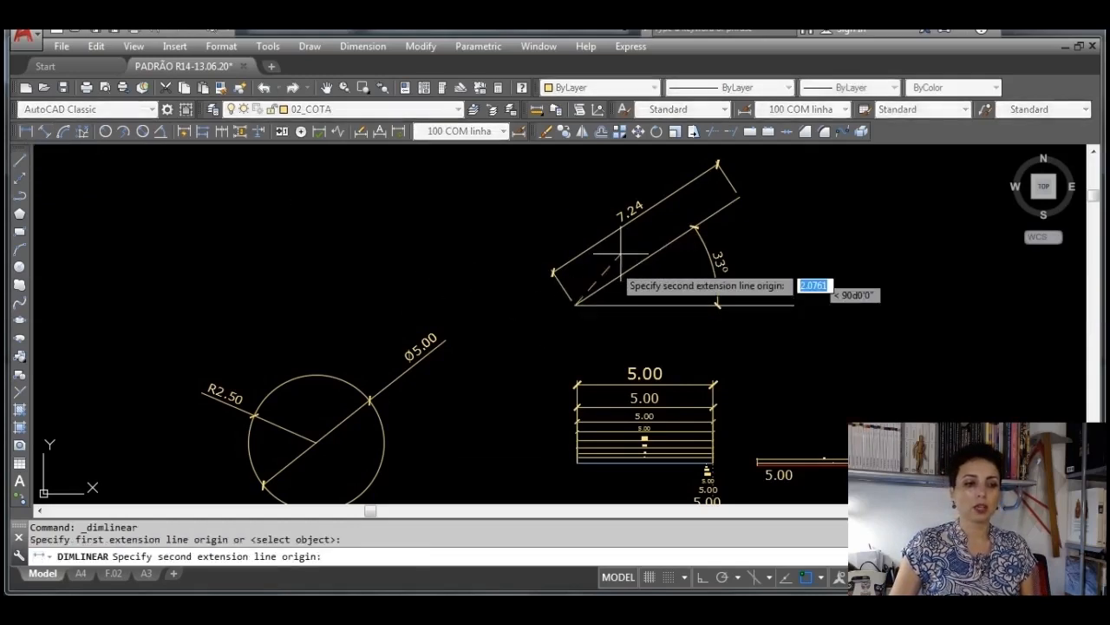
click(739, 197)
mouse_move(737, 200)
middle_down()
mouse_move(761, 240)
mouse_move(744, 278)
middle_up()
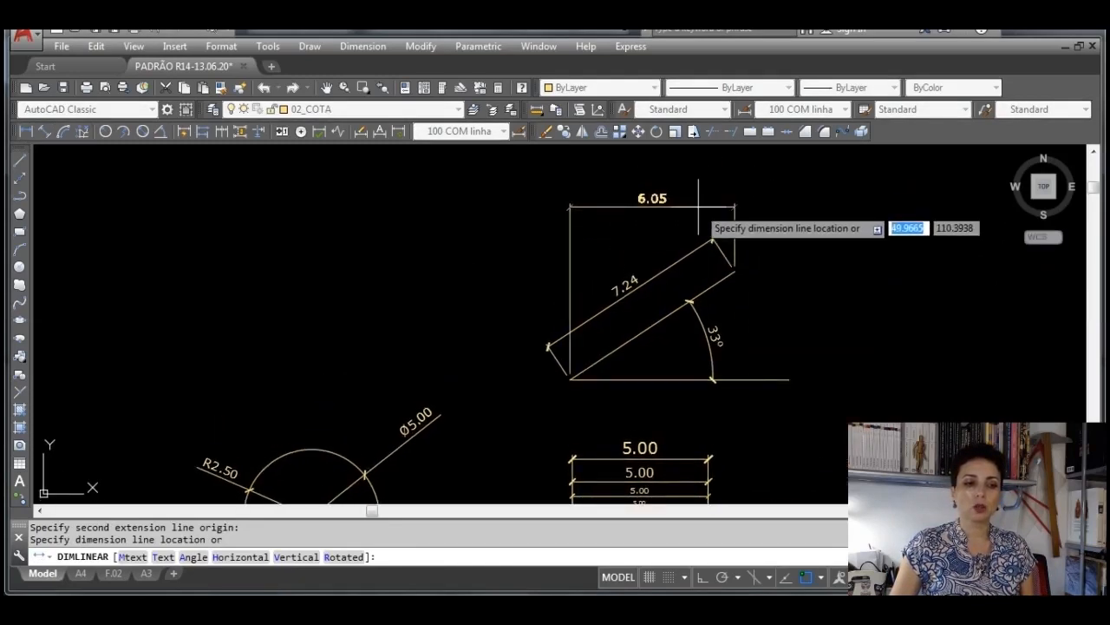
middle_drag(702, 185, 564, 240)
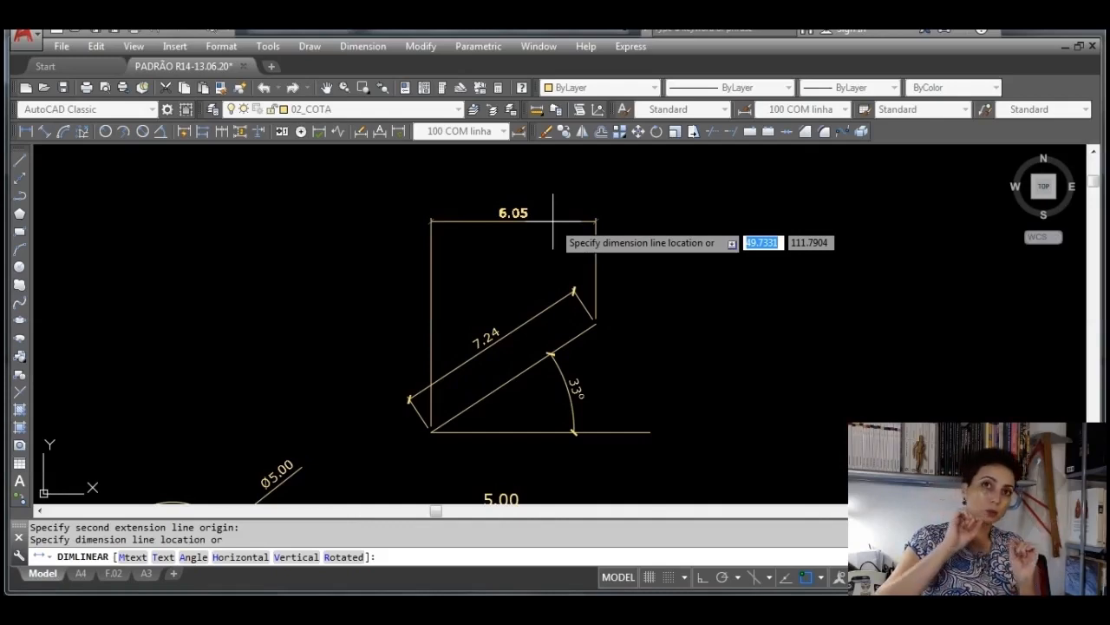
click(553, 221)
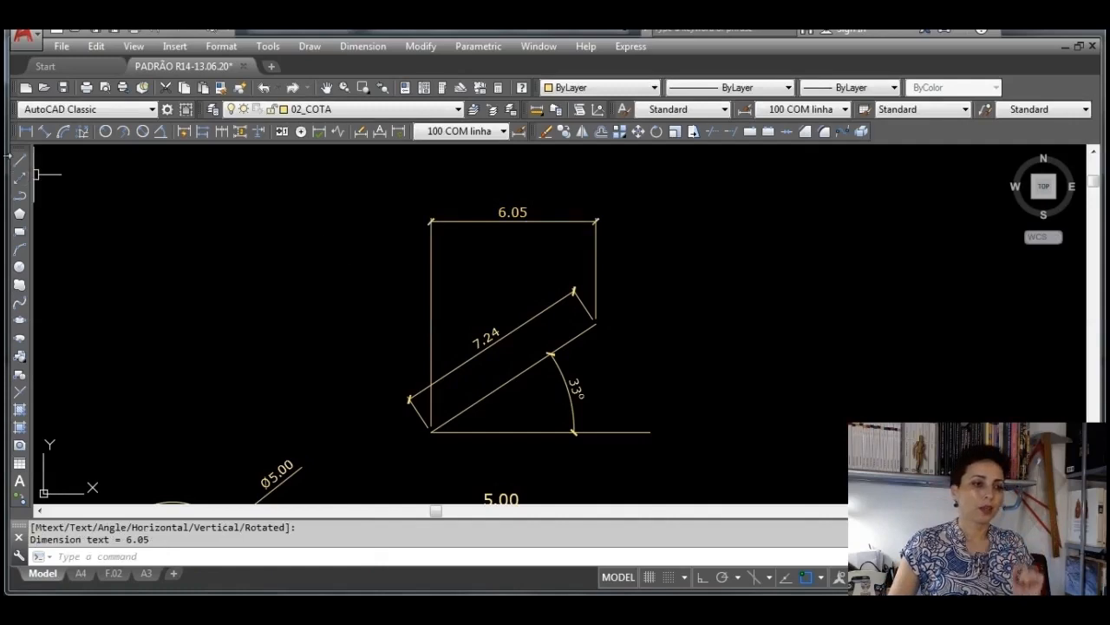
Add a vertical linear dimension between the sloping line's endpoints, placing it to the right of the angle
click(25, 132)
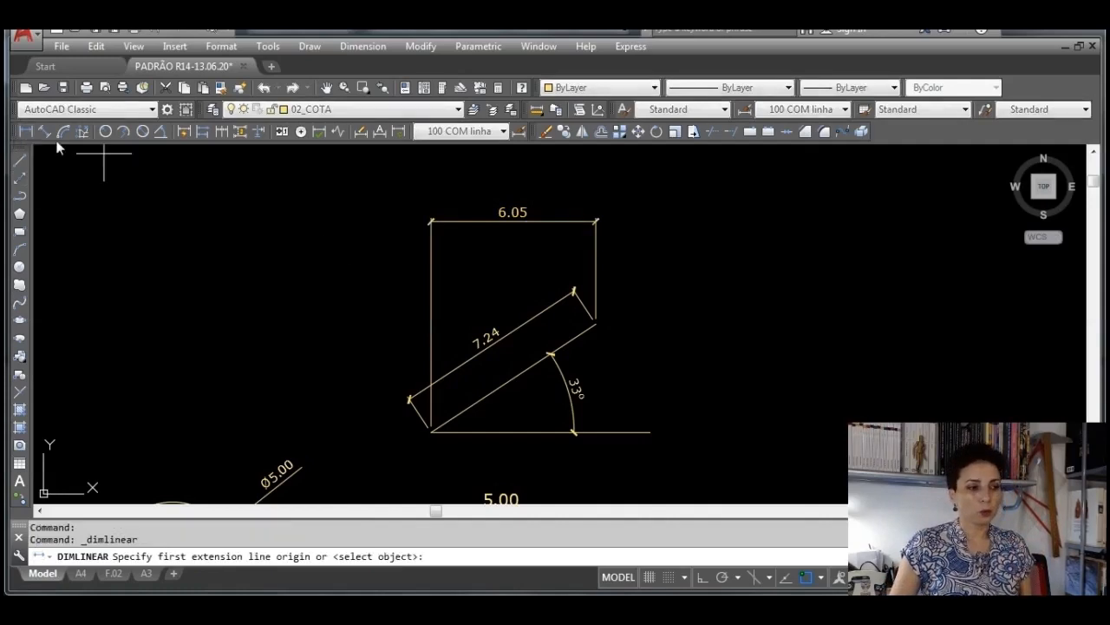
click(432, 431)
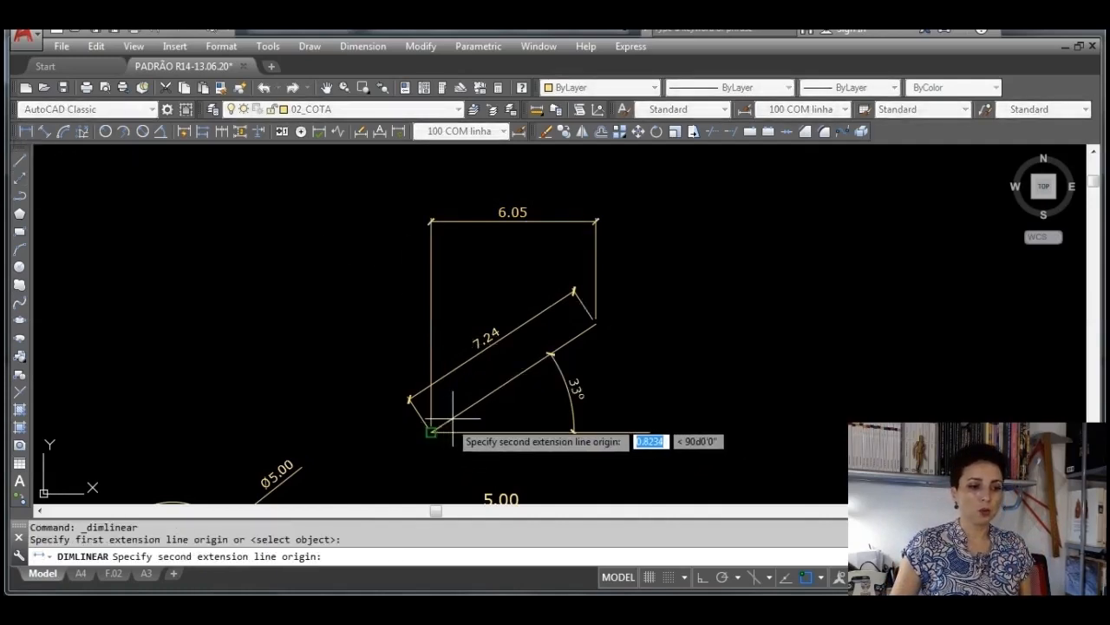
click(595, 325)
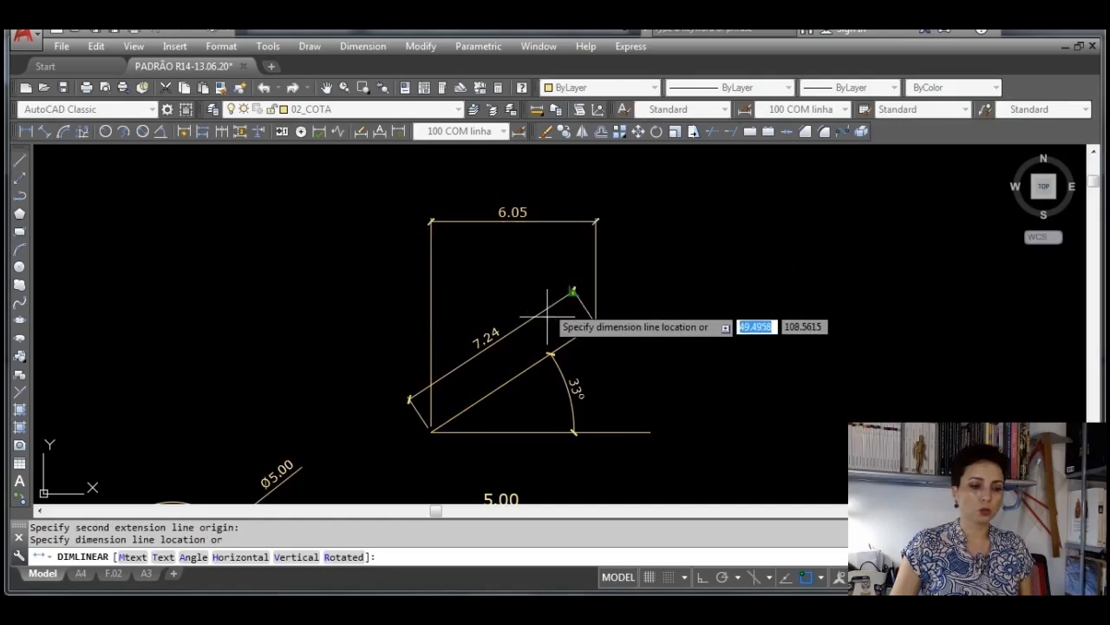
click(691, 358)
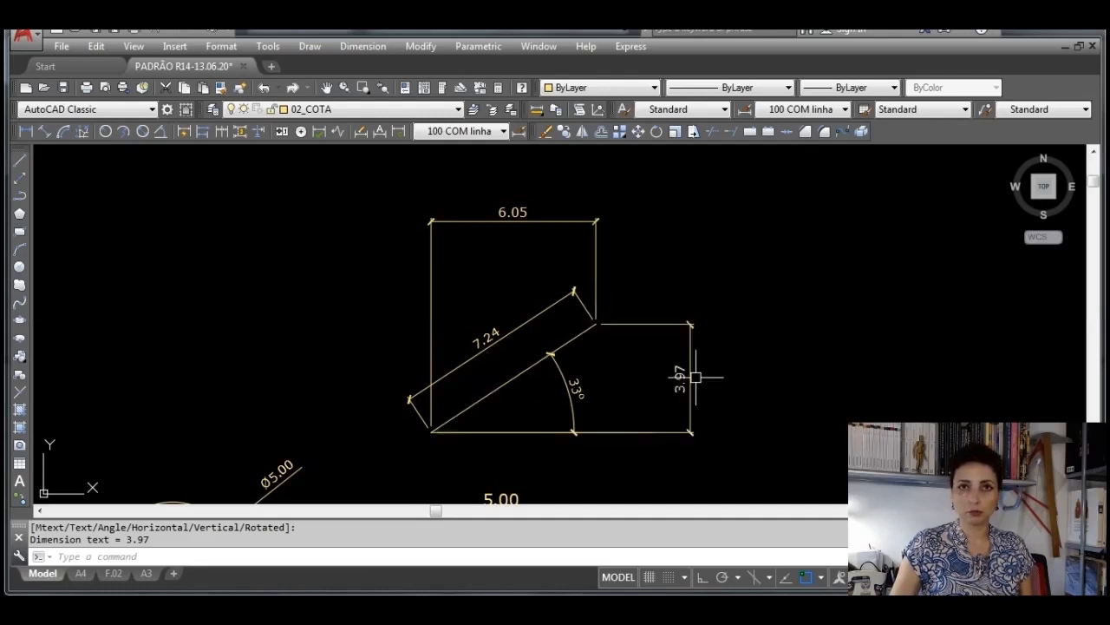
Turn on Ortho and draw a horizontal line 10 units long in the empty area to the upper left of the circle
scroll(486, 278, down, 3)
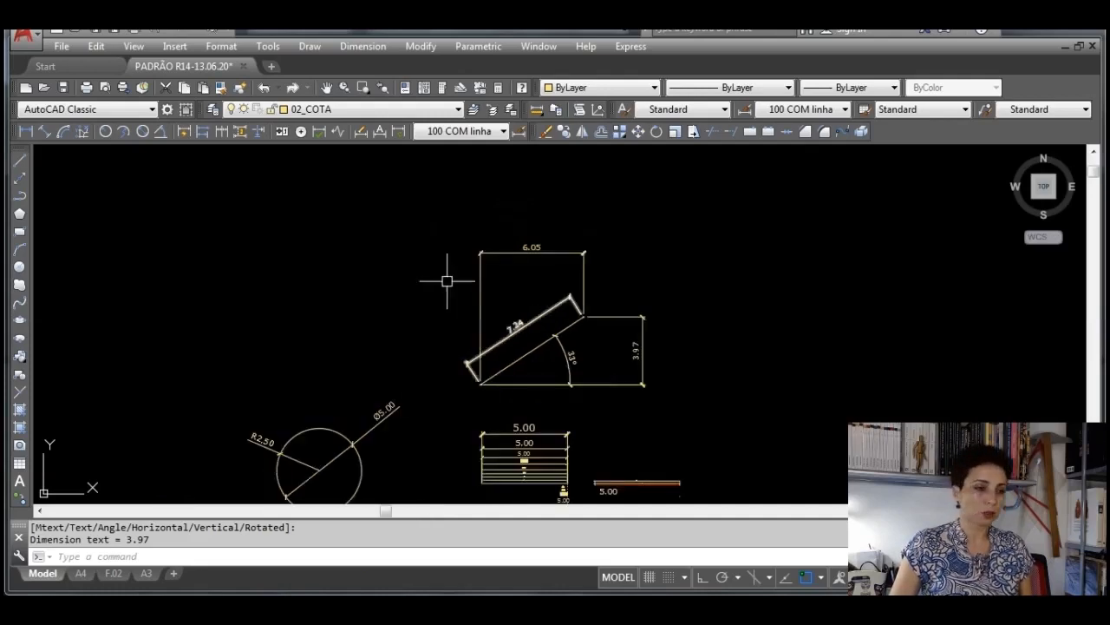
mouse_move(446, 281)
middle_down()
mouse_move(532, 293)
mouse_move(546, 280)
middle_up()
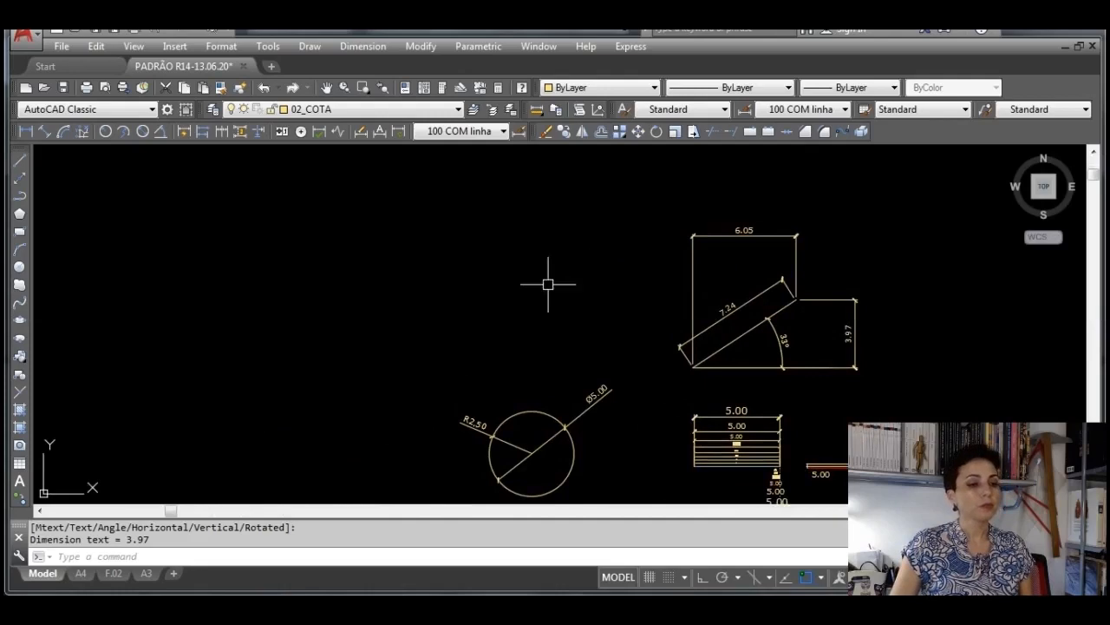
click(22, 163)
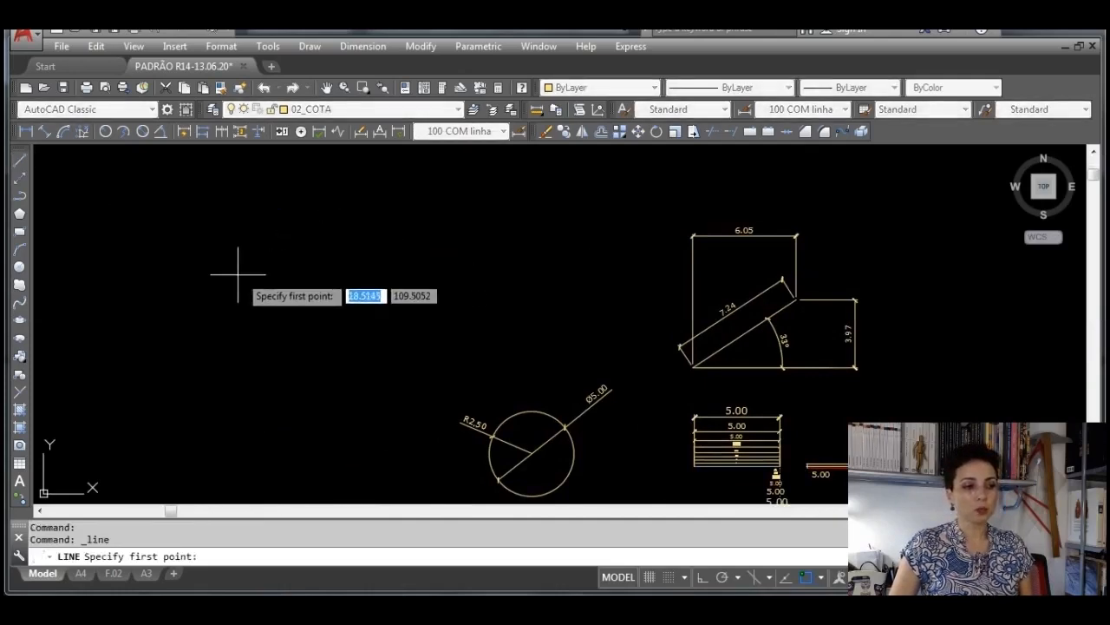
click(209, 289)
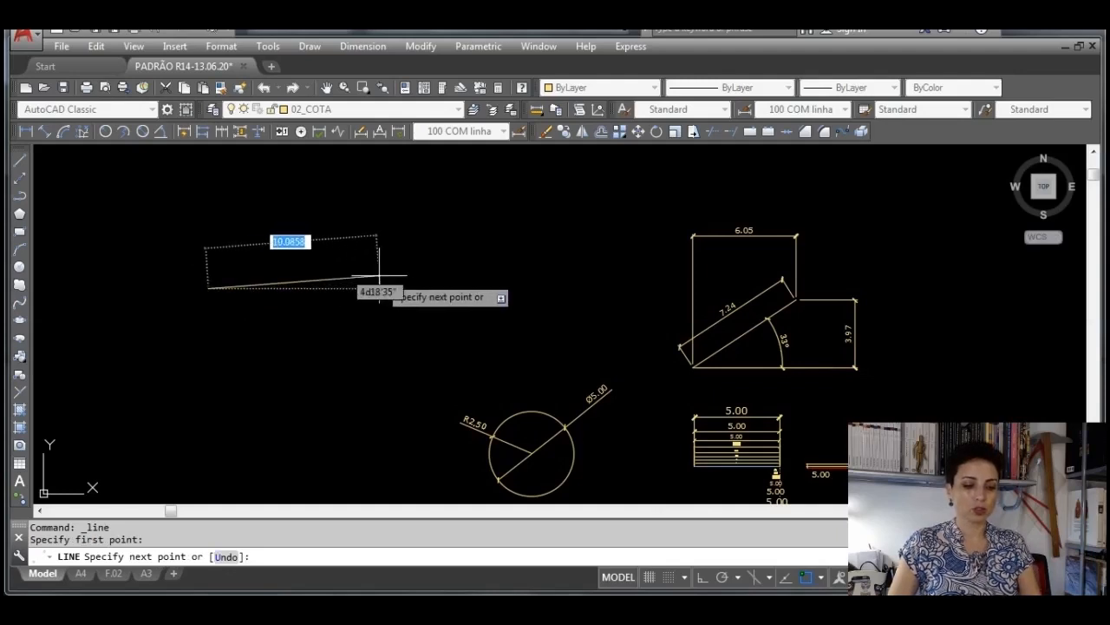
key(F8)
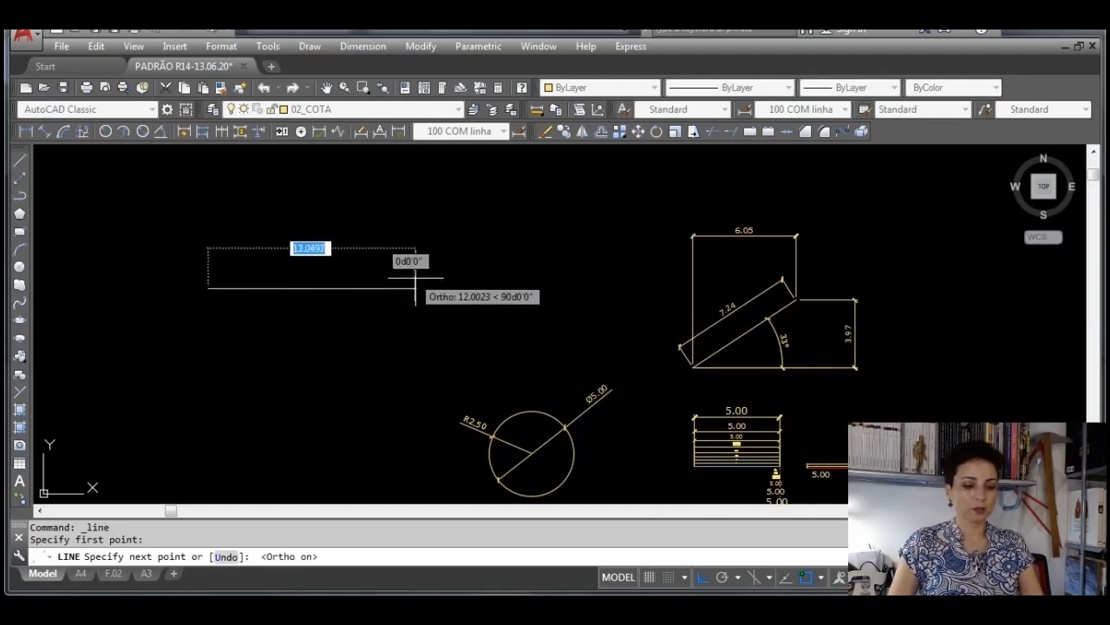
text(10)
key(Return)
key(Return)
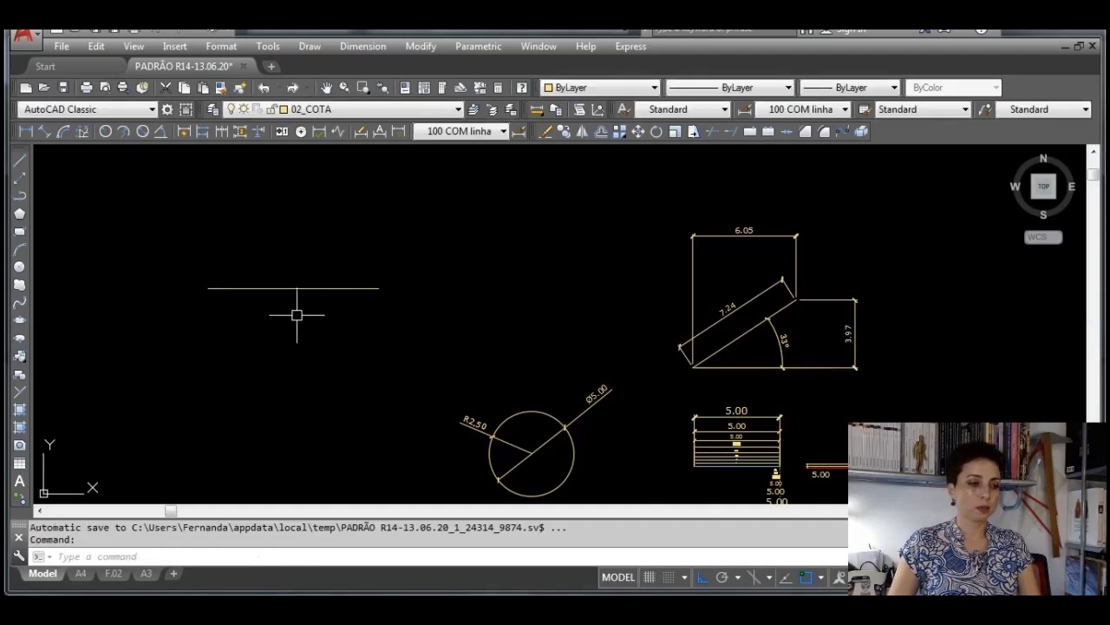
Draw a vertical line 2 units long downward from the left endpoint of the 10-unit horizontal line
key(Return)
click(209, 289)
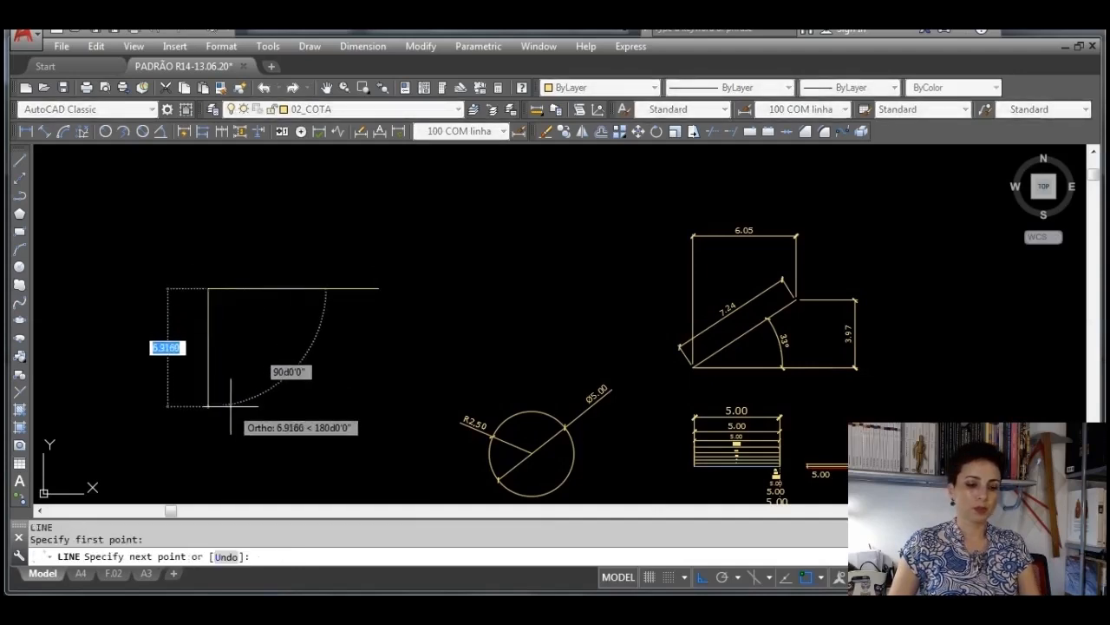
text(2)
key(Return)
key(Return)
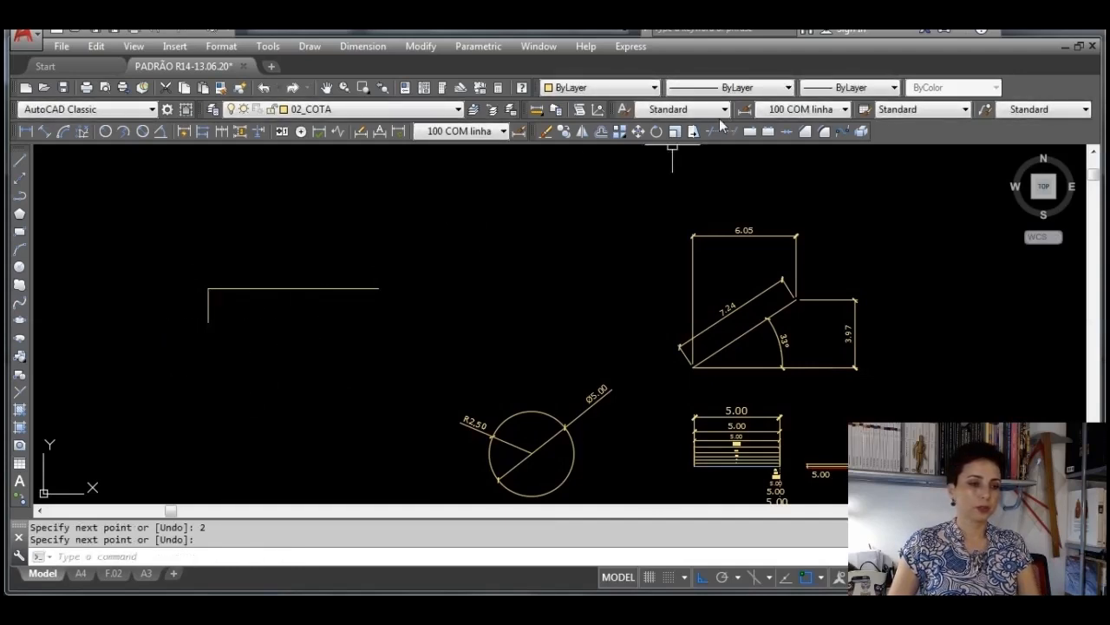
Offset the vertical line to the right by 1 unit repeatedly, each time from the newest copy, until there are eight copies
click(604, 130)
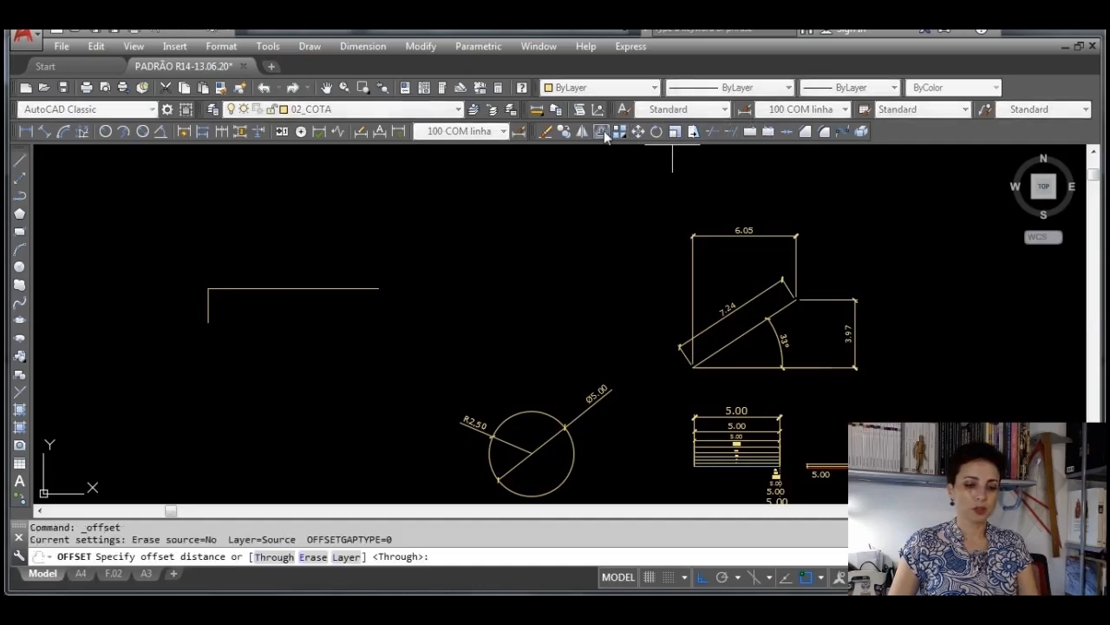
text(1)
key(Return)
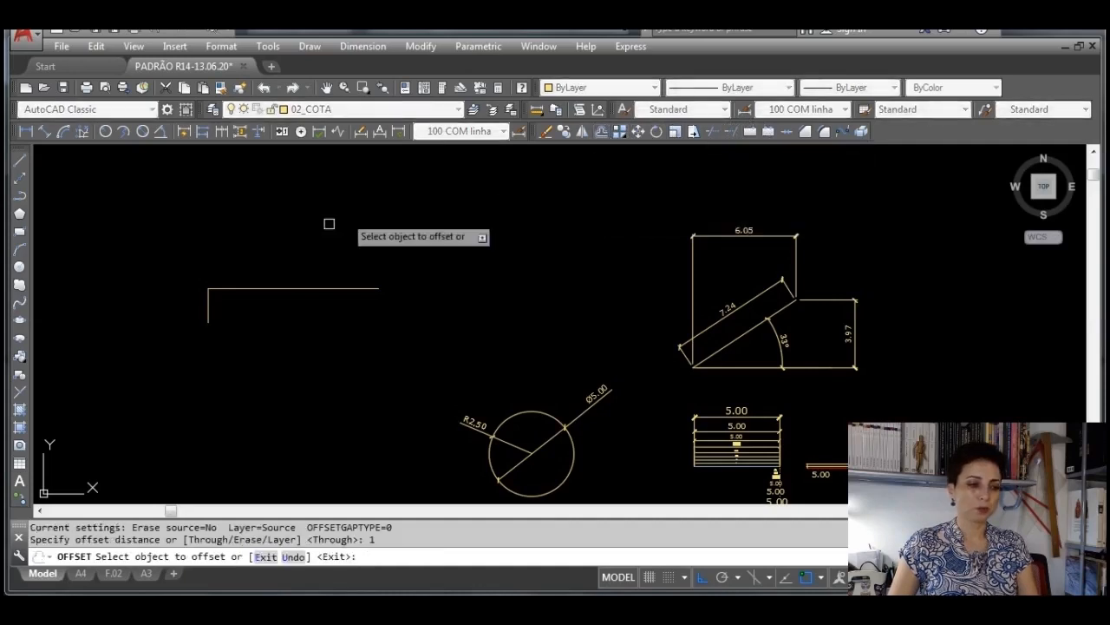
click(210, 306)
click(261, 315)
click(227, 307)
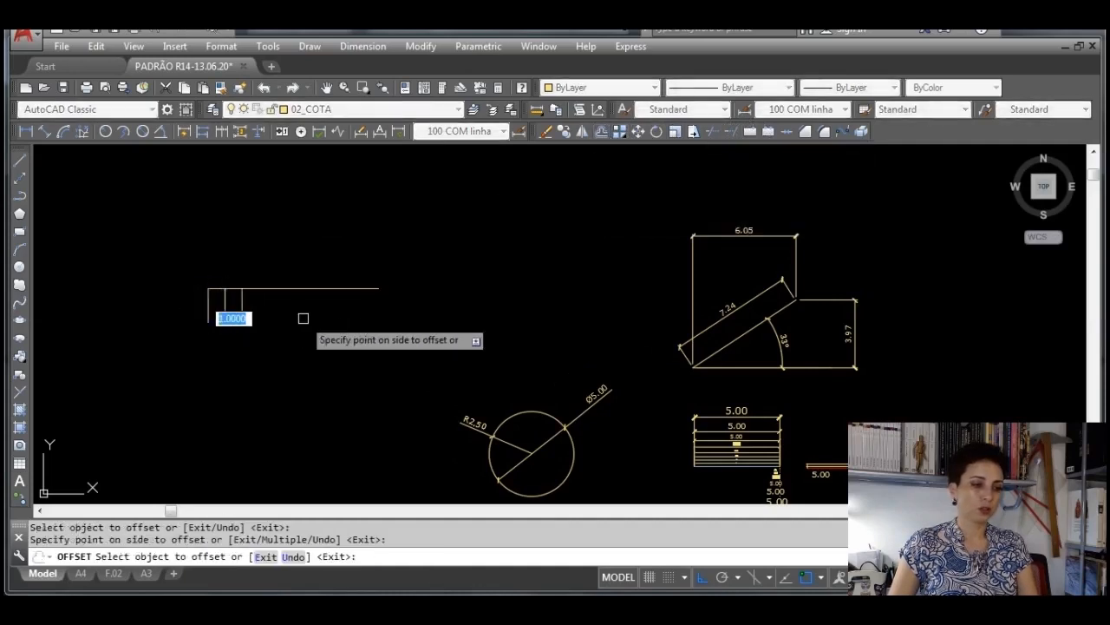
click(299, 314)
click(243, 303)
click(314, 314)
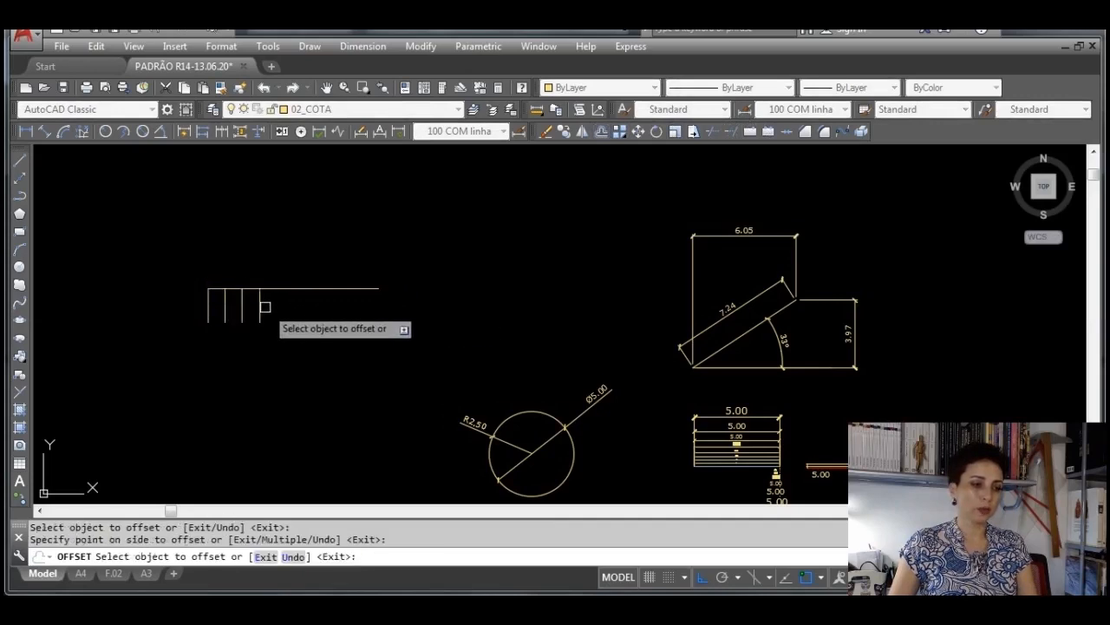
click(261, 306)
click(299, 312)
click(276, 305)
click(305, 309)
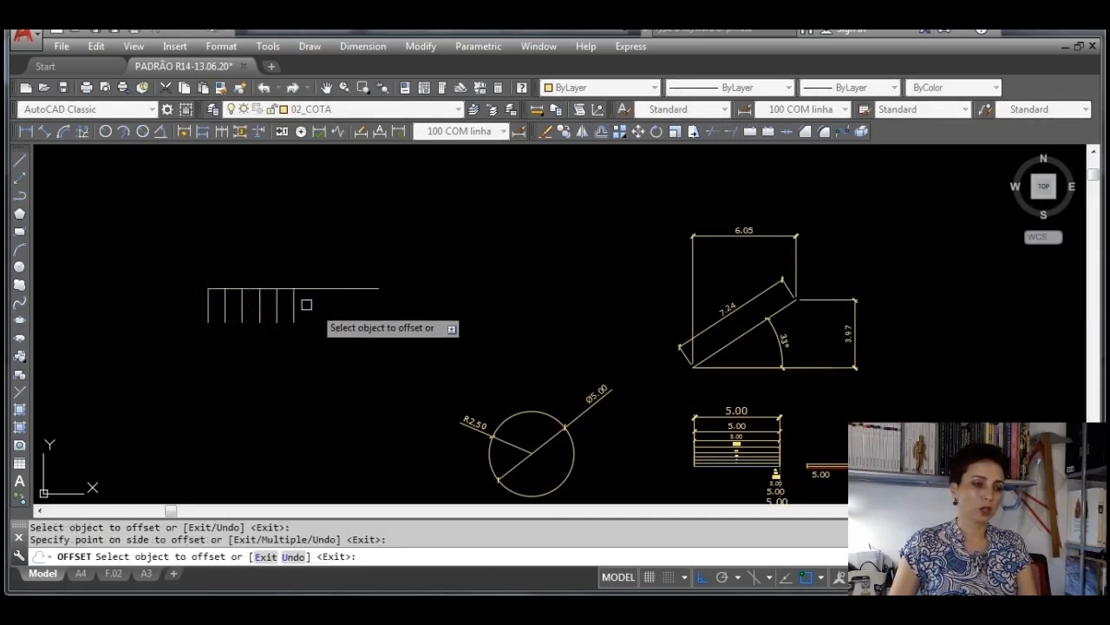
click(294, 306)
click(327, 312)
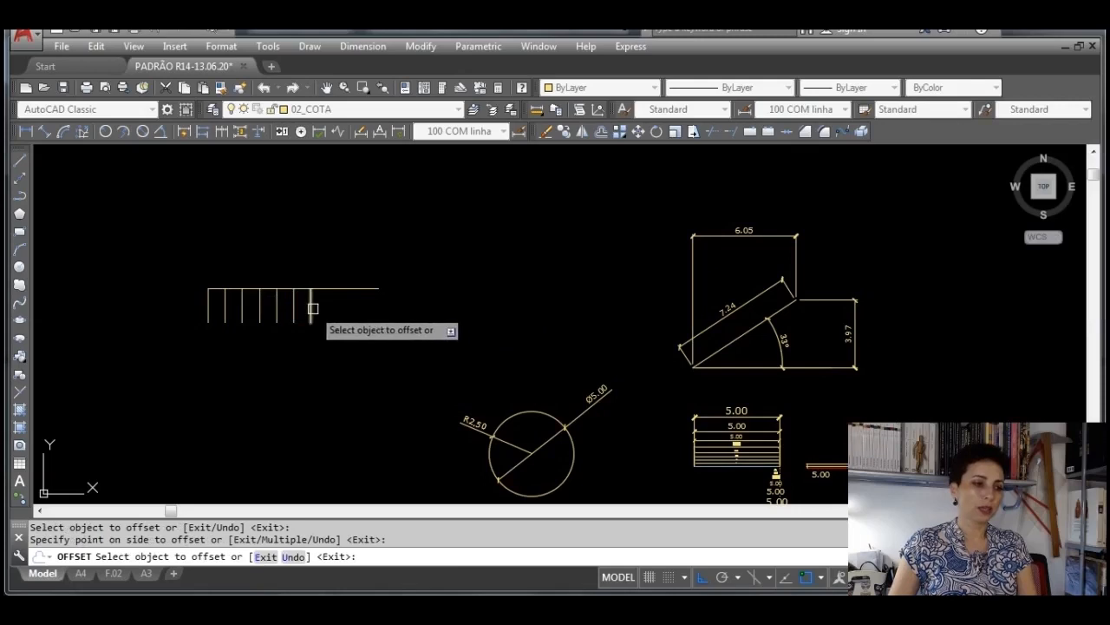
click(311, 308)
click(329, 308)
click(329, 308)
click(391, 309)
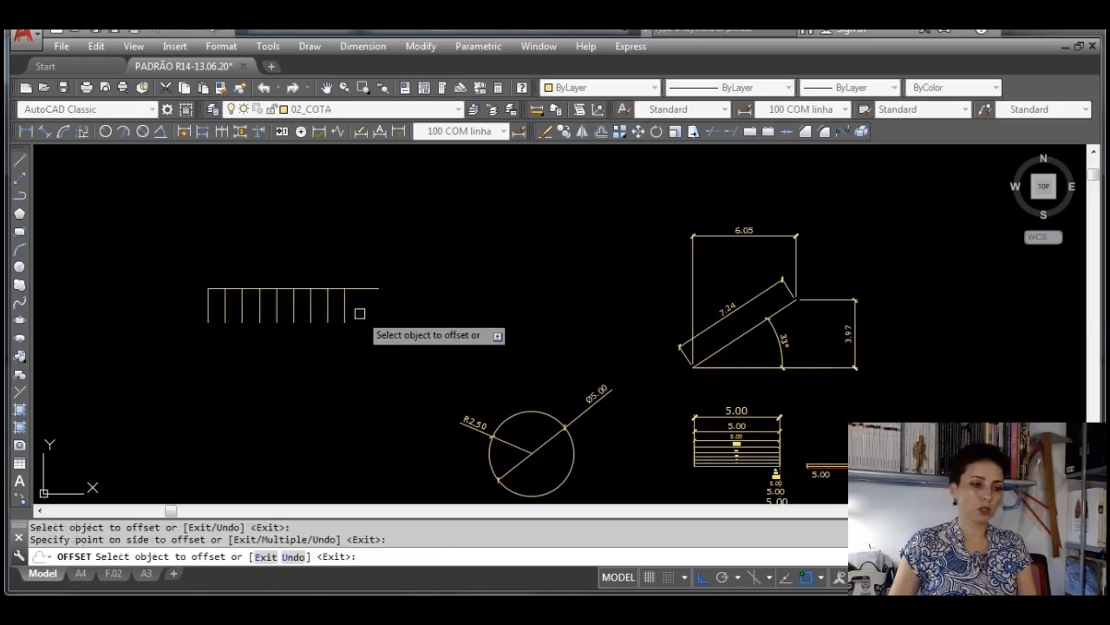
key(Escape)
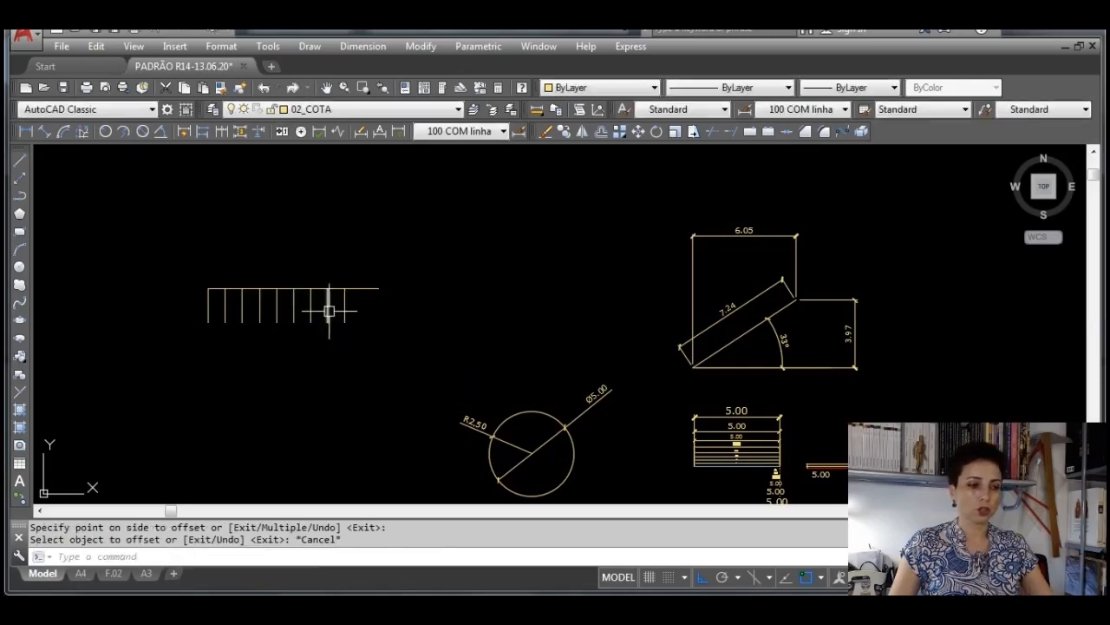
Erase the third and seventh vertical copies to leave uneven spacing along the horizontal line
click(327, 305)
key(Delete)
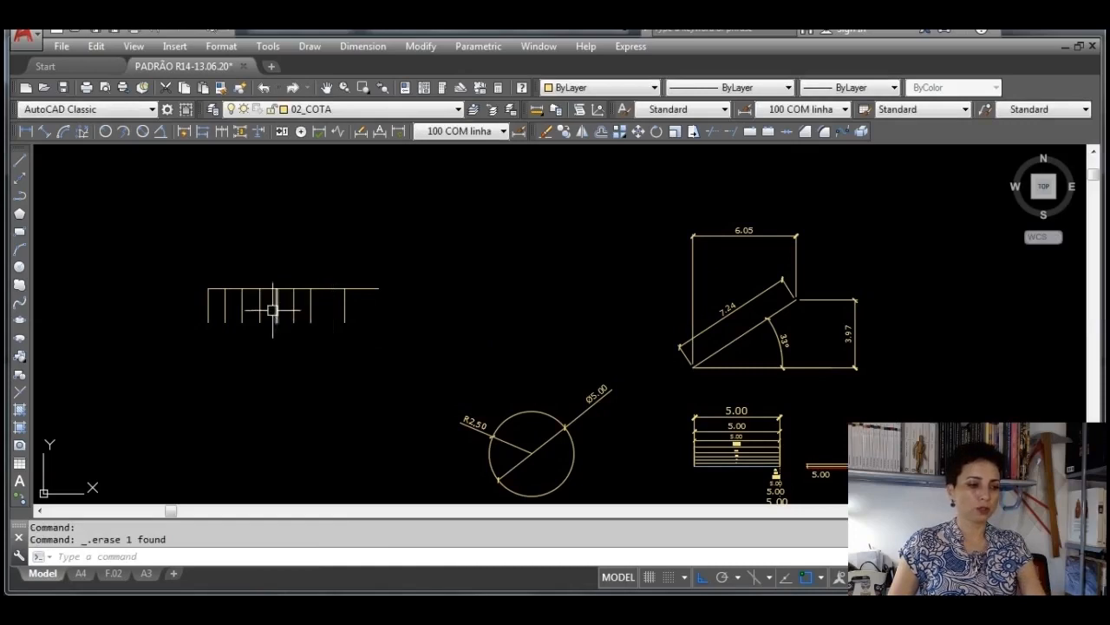
Add a linear dimension above the first gap, between the tops of the first two vertical lines
scroll(272, 322, up, 5)
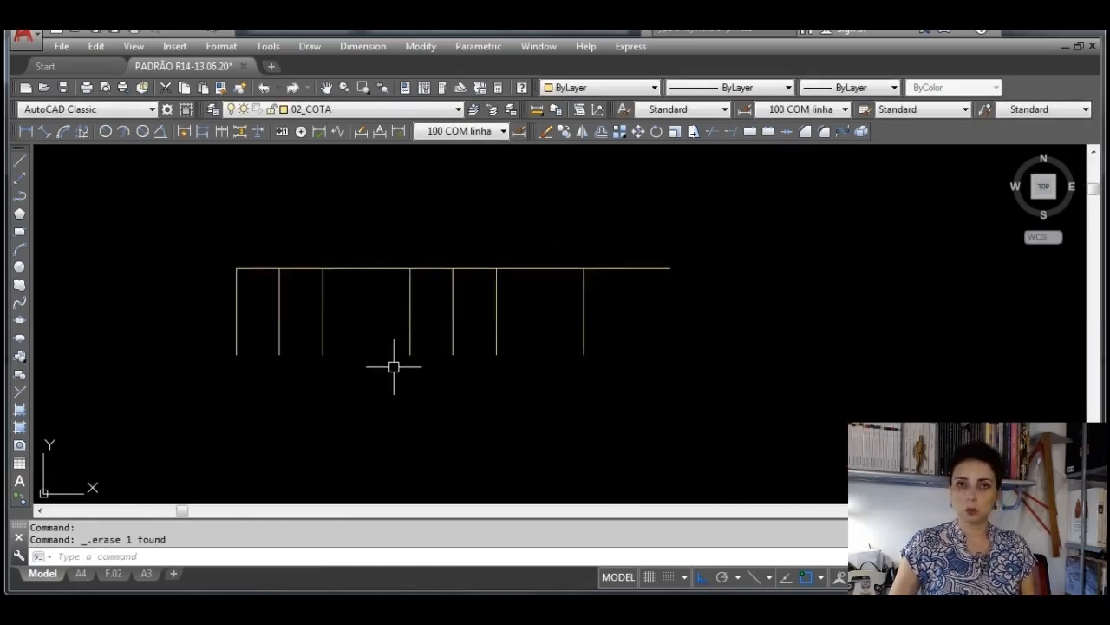
click(24, 134)
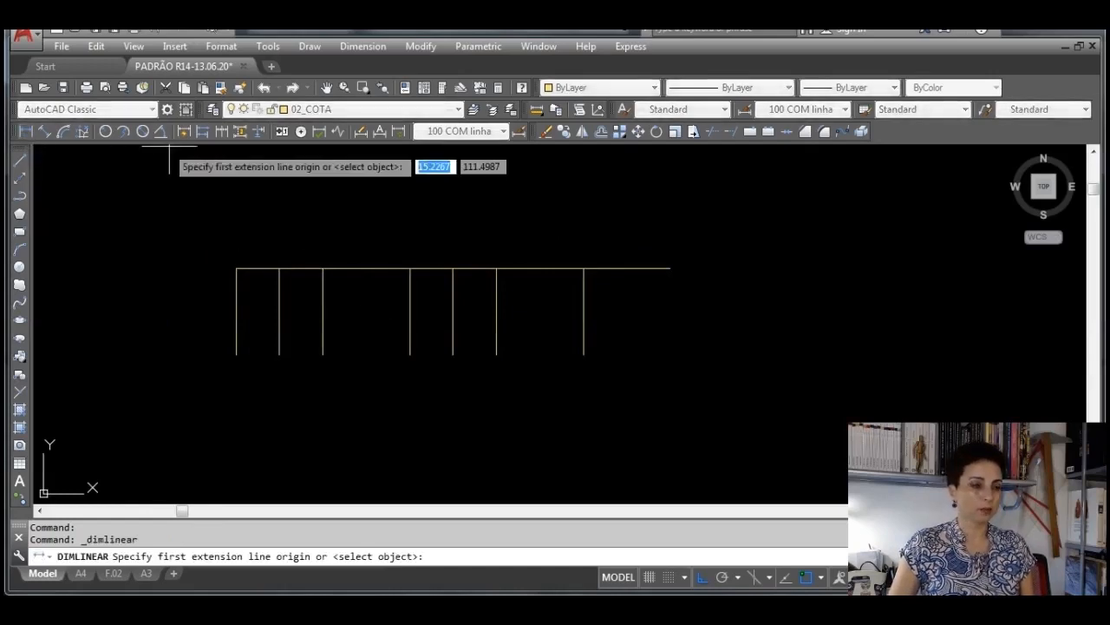
click(236, 268)
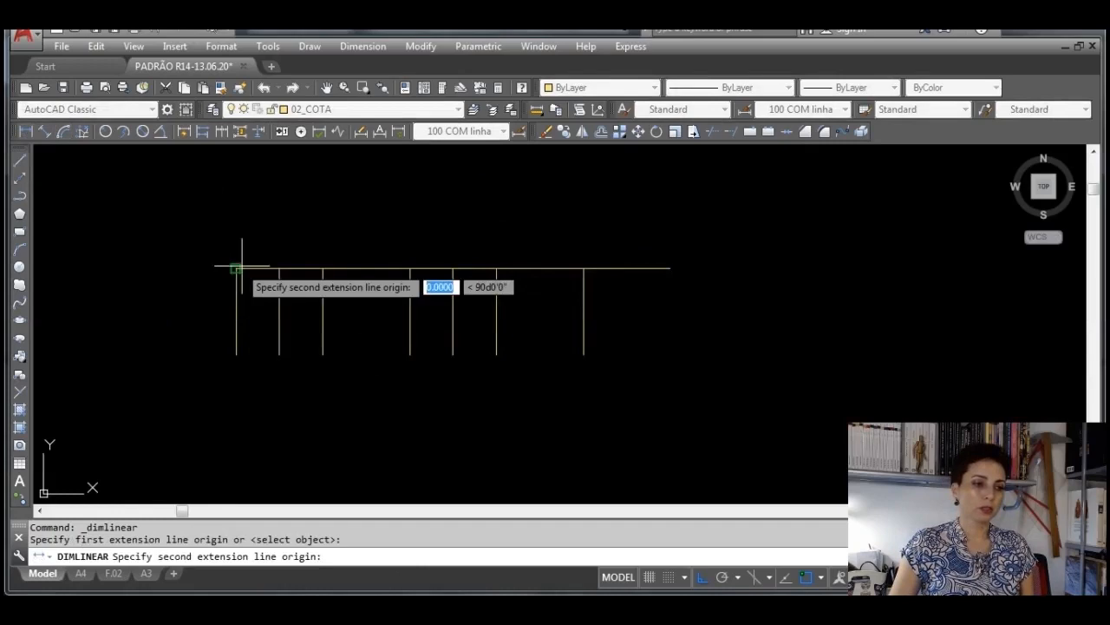
click(279, 268)
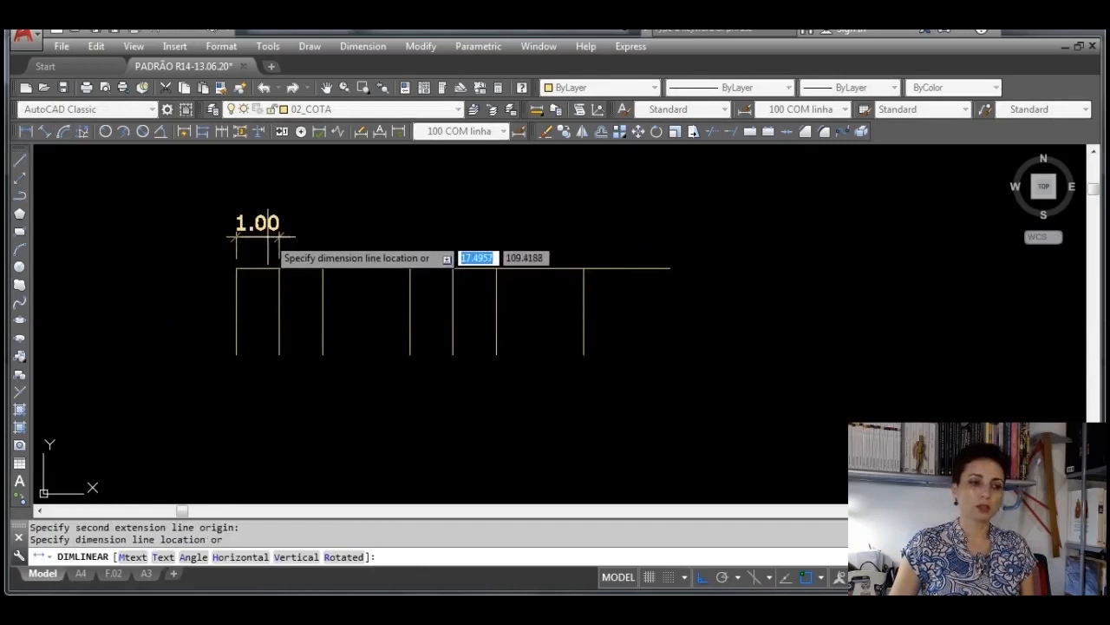
click(268, 234)
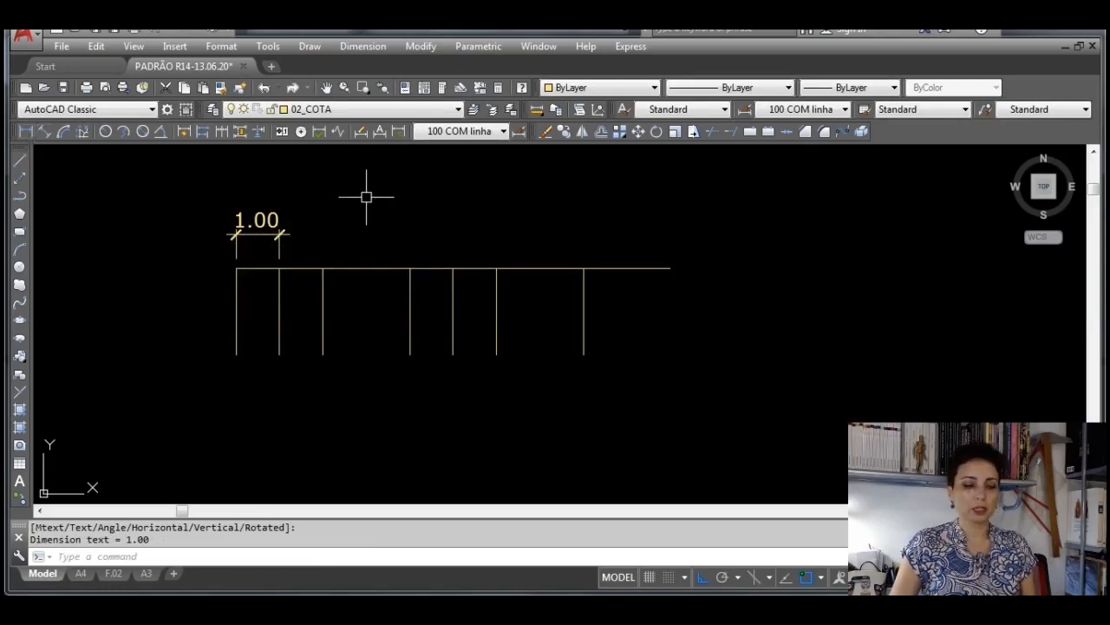
Add a linear dimension for the second gap, with its dimension line snapped to the end of the first dimension's line
key(Return)
click(281, 269)
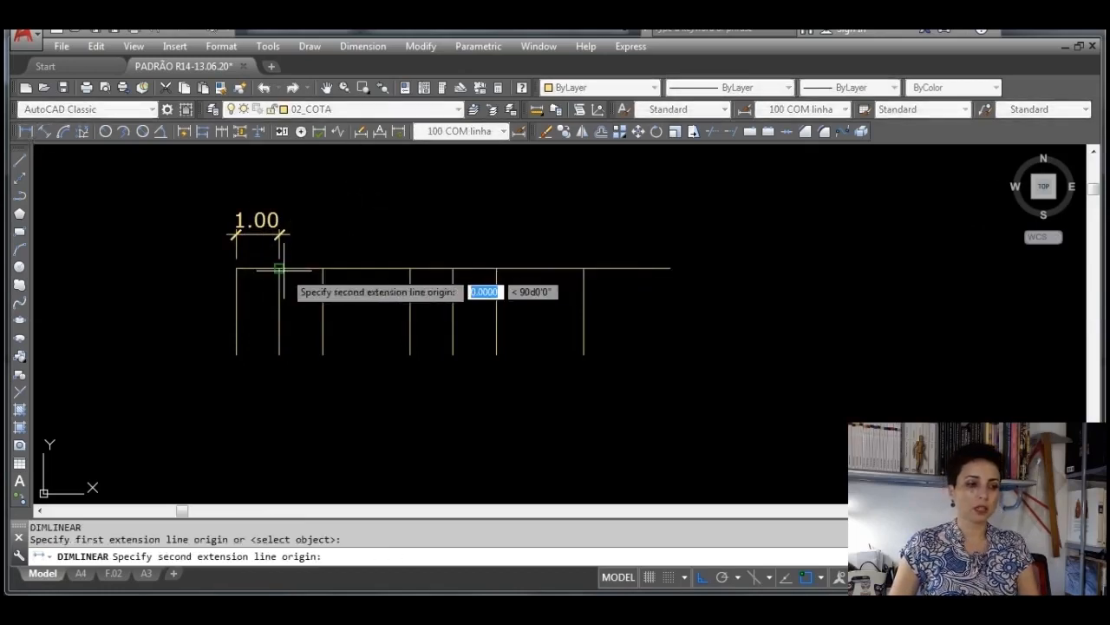
click(323, 269)
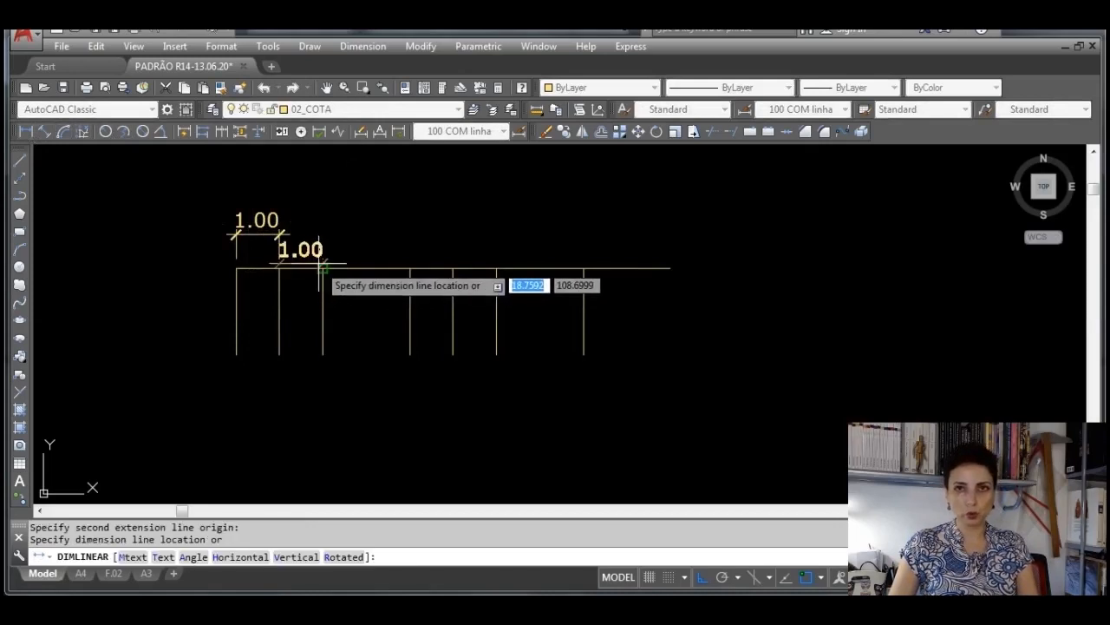
scroll(286, 252, up, 5)
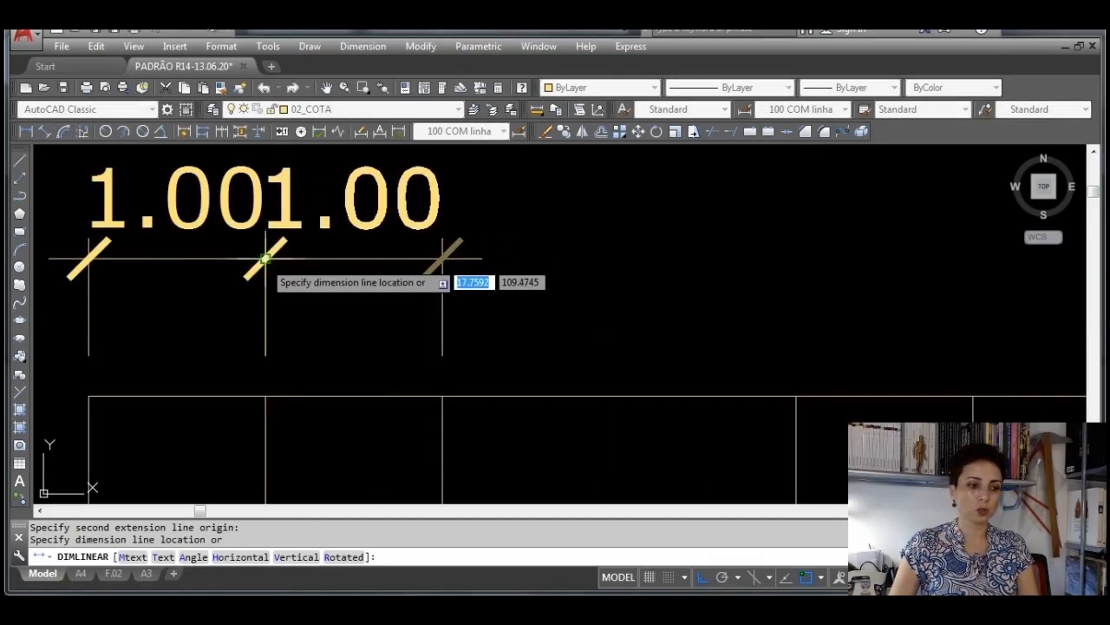
scroll(265, 258, down, 3)
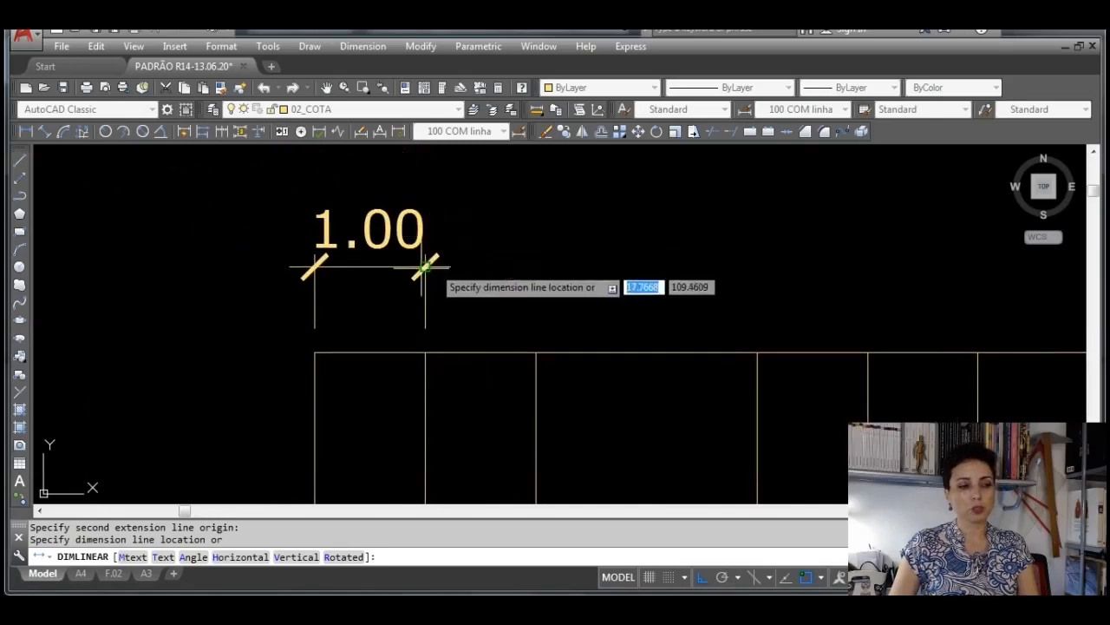
scroll(429, 265, up, 2)
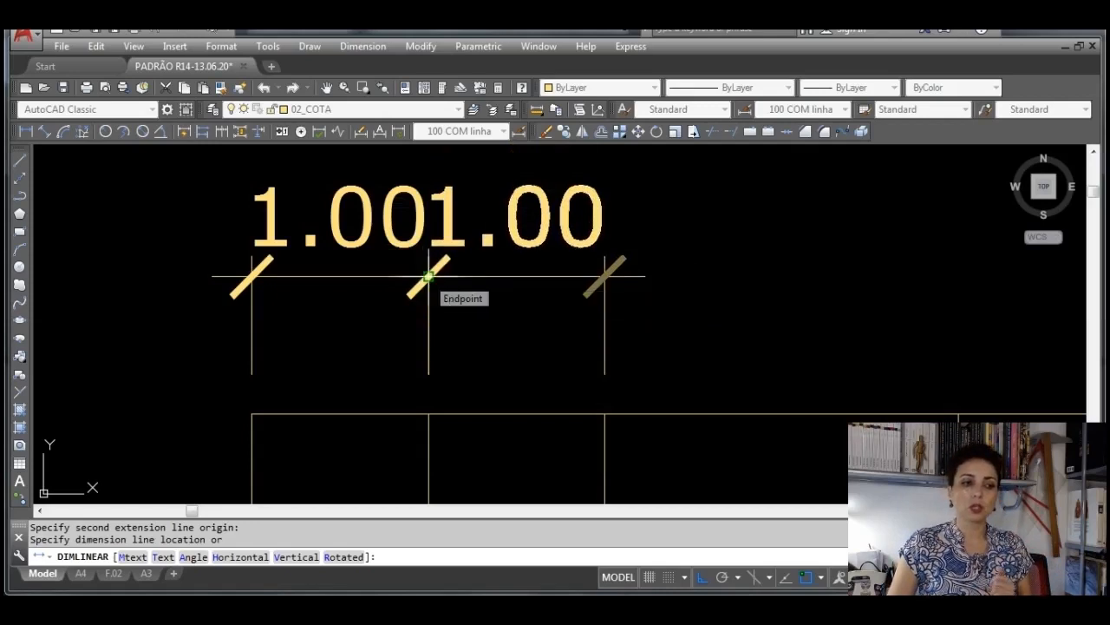
click(428, 276)
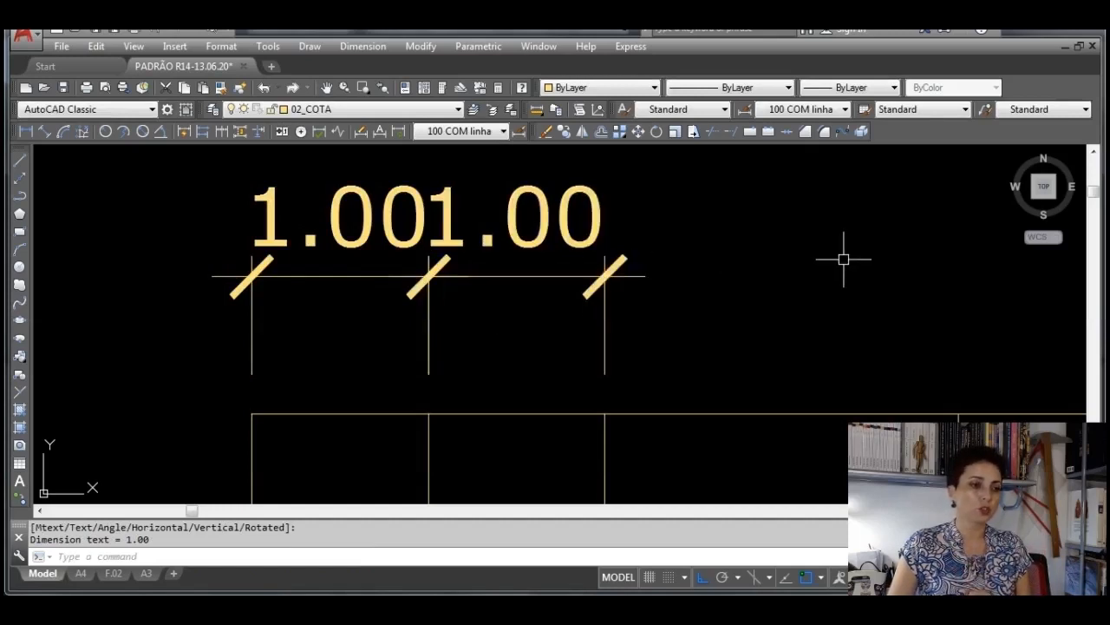
Continue the dimension chain through the tops of the remaining vertical lines to the far right end of the horizontal line
scroll(843, 259, down, 2)
middle_drag(842, 250, 529, 250)
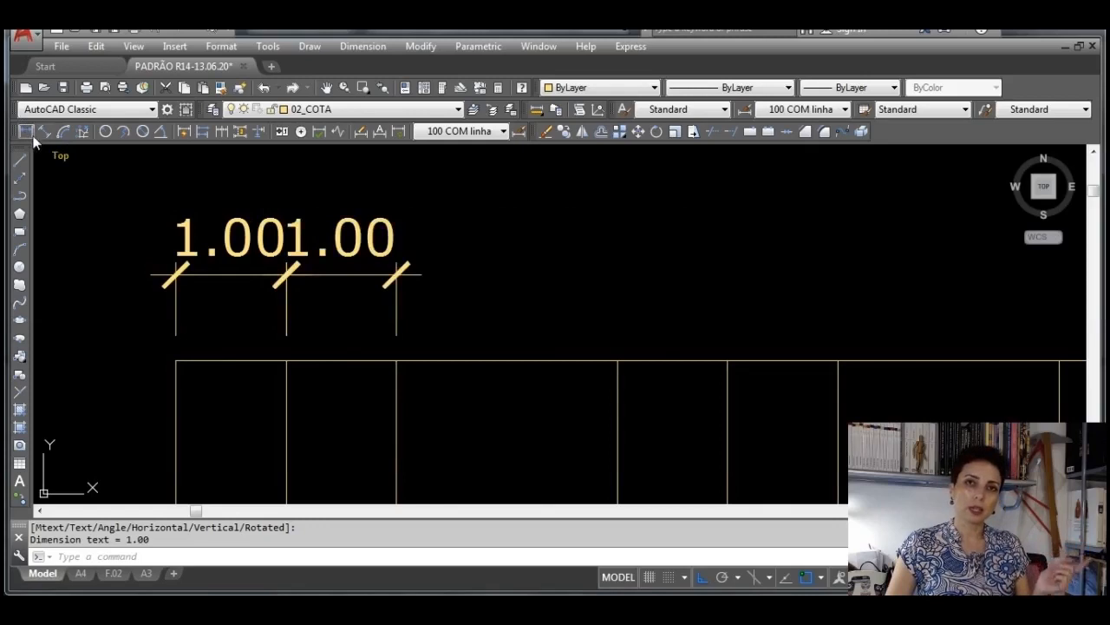
click(223, 135)
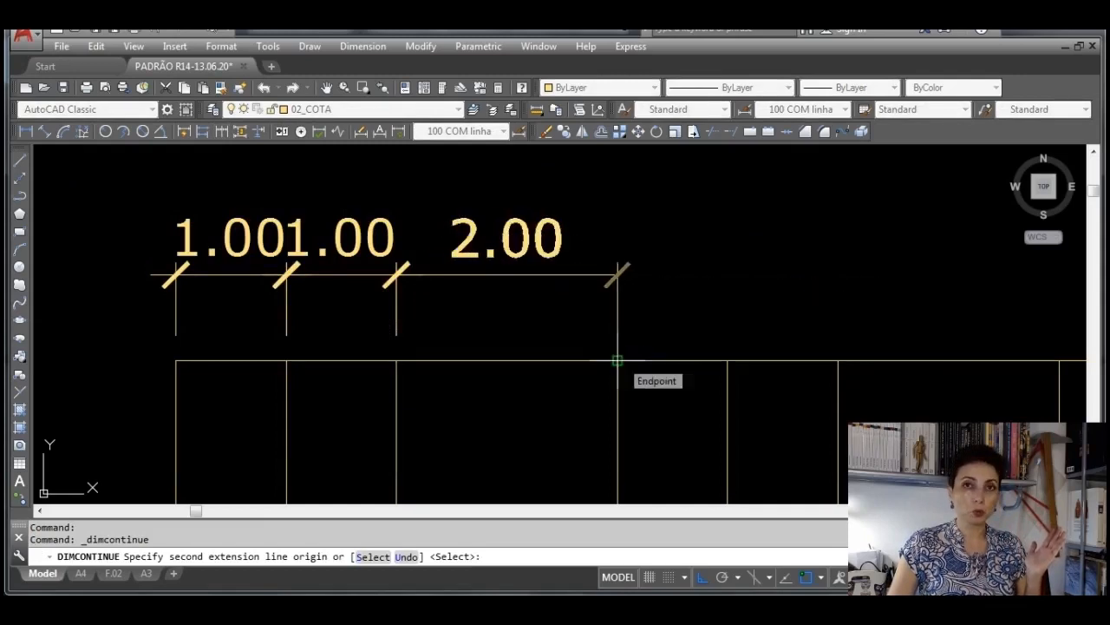
click(617, 360)
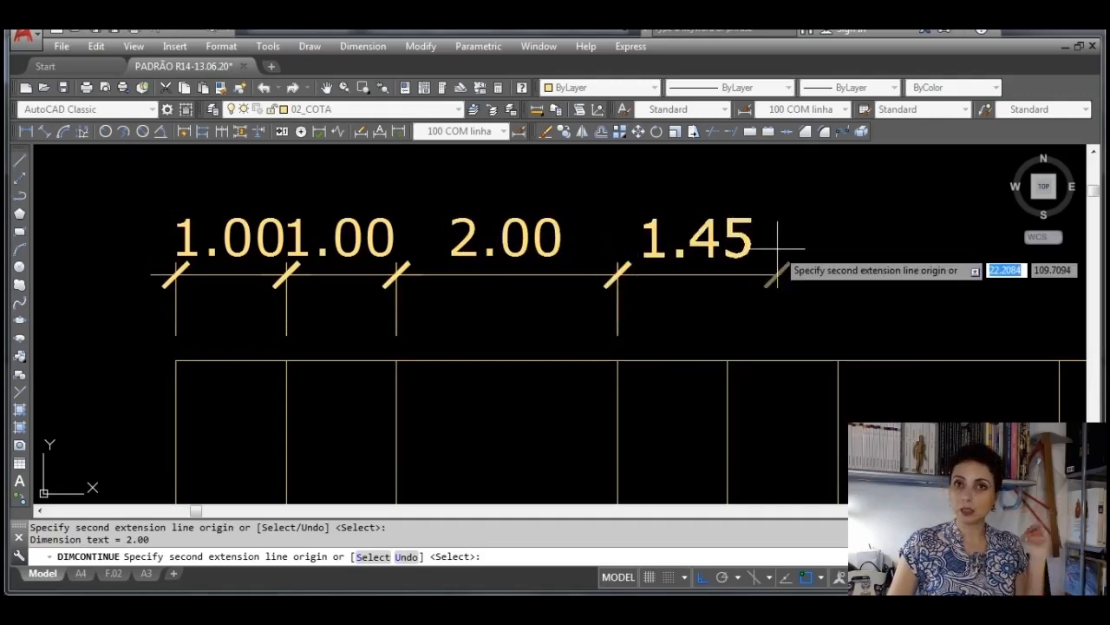
click(727, 360)
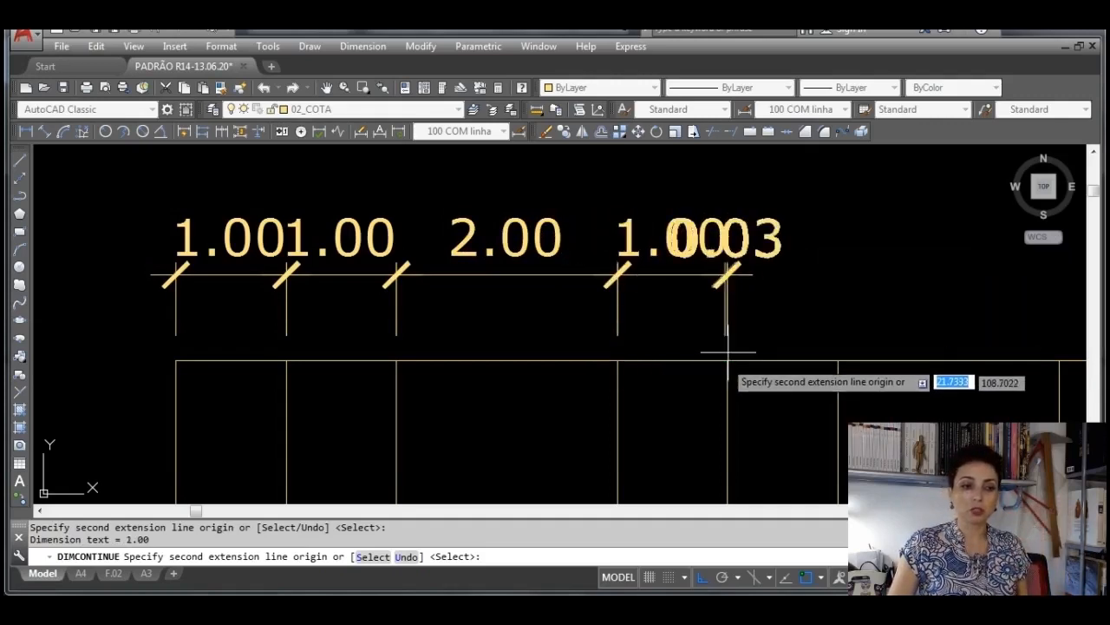
click(838, 360)
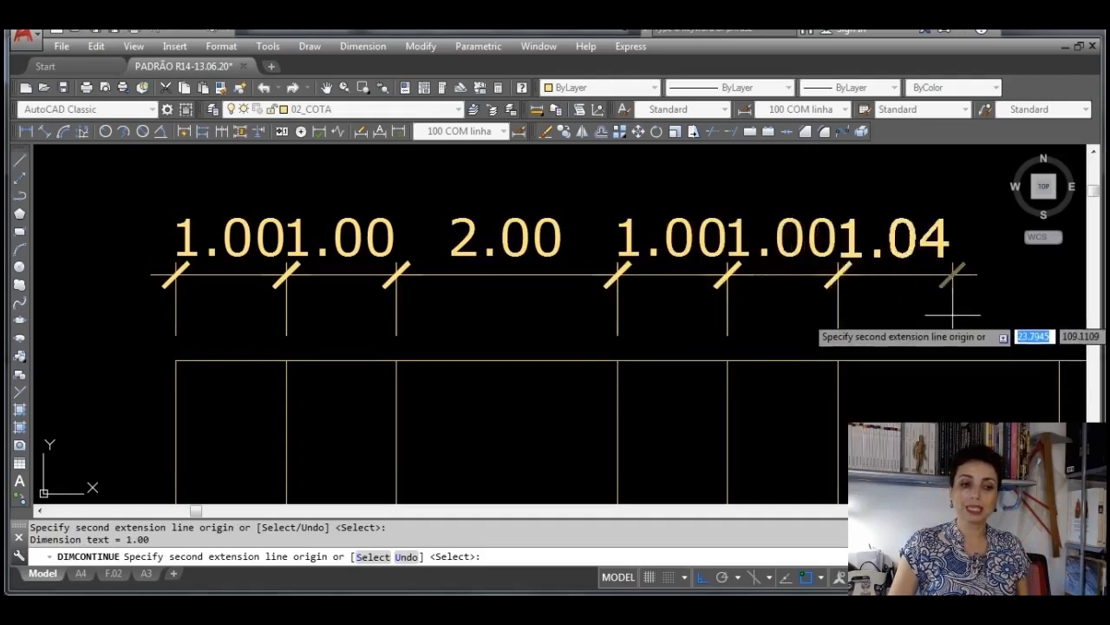
middle_drag(918, 312, 504, 280)
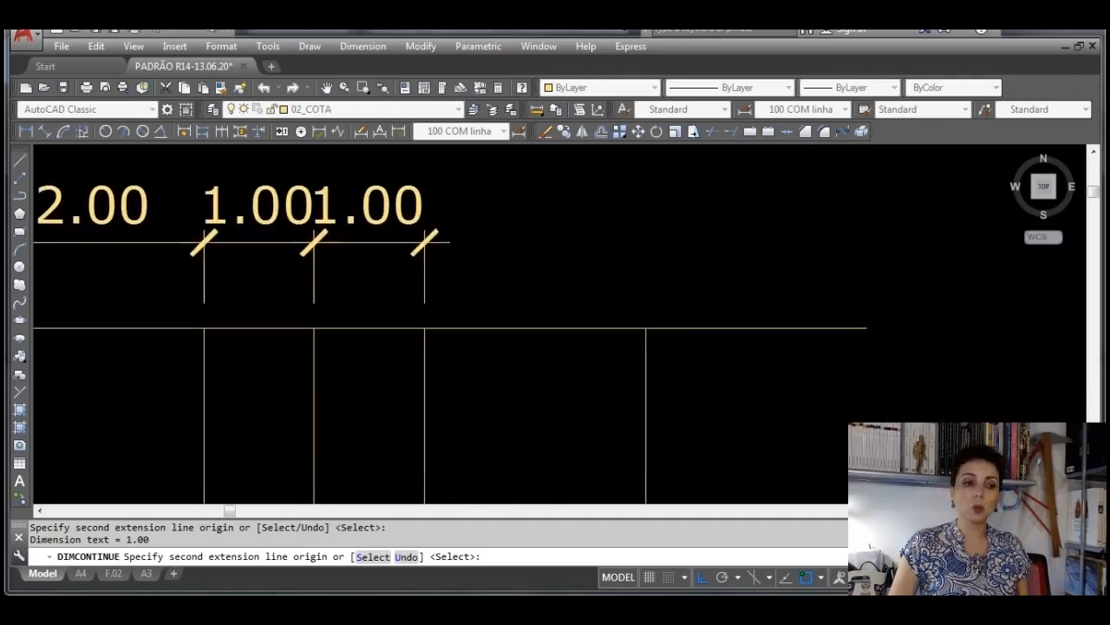
click(645, 328)
click(866, 326)
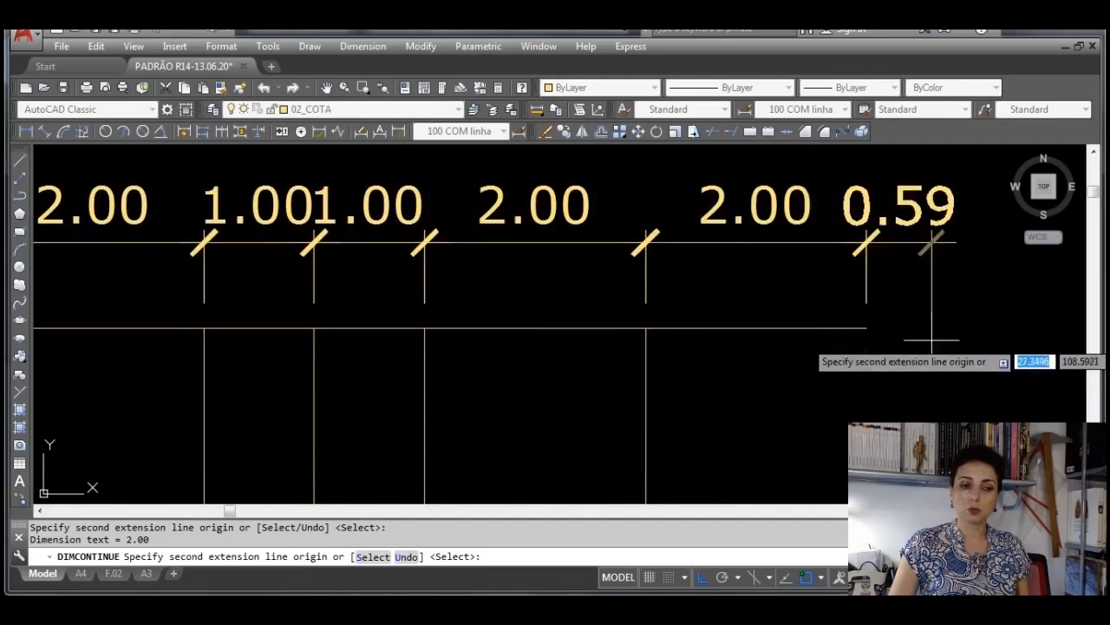
key(Escape)
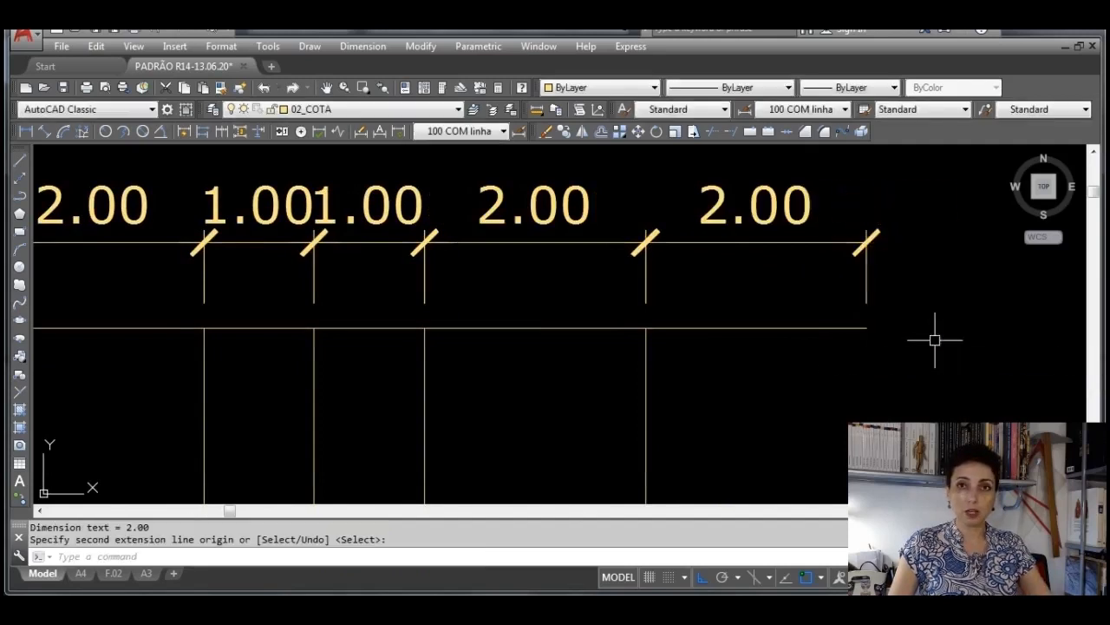
Move the text of the first dimension in the chain to the left, outside its extension lines
scroll(820, 326, down, 2)
scroll(819, 323, down, 1)
scroll(452, 316, up, 5)
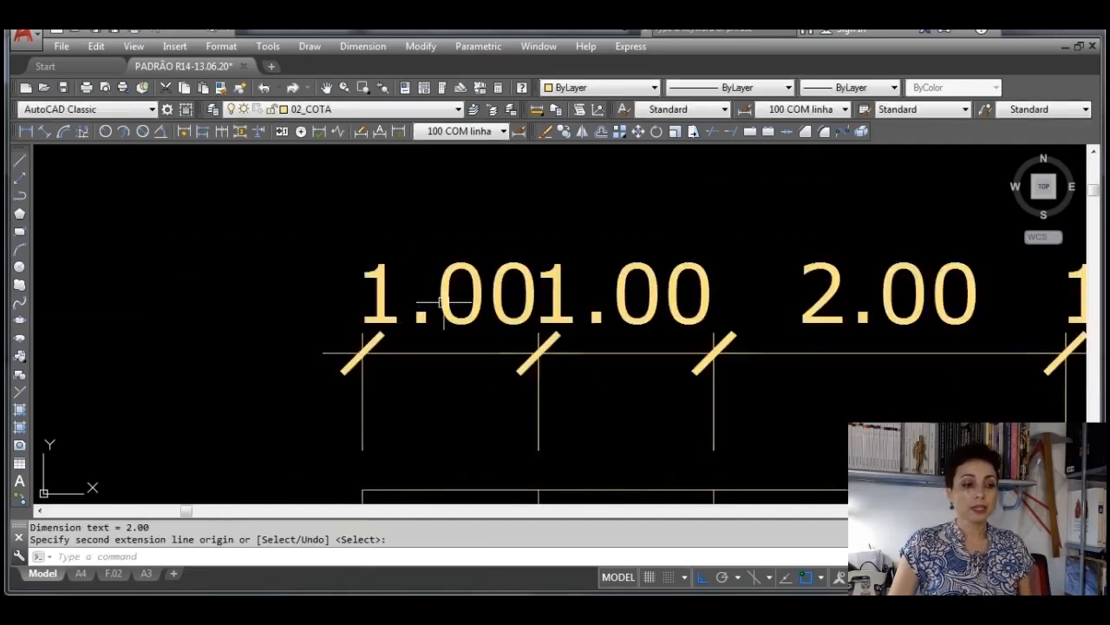
scroll(452, 317, down, 2)
middle_drag(469, 369, 515, 367)
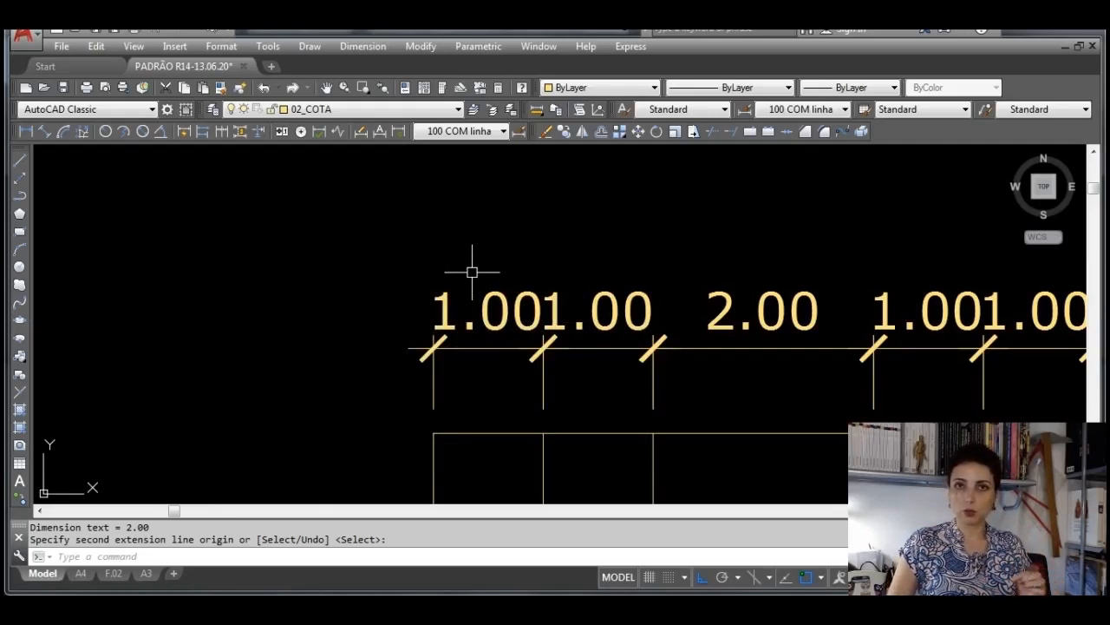
key(Escape)
click(444, 317)
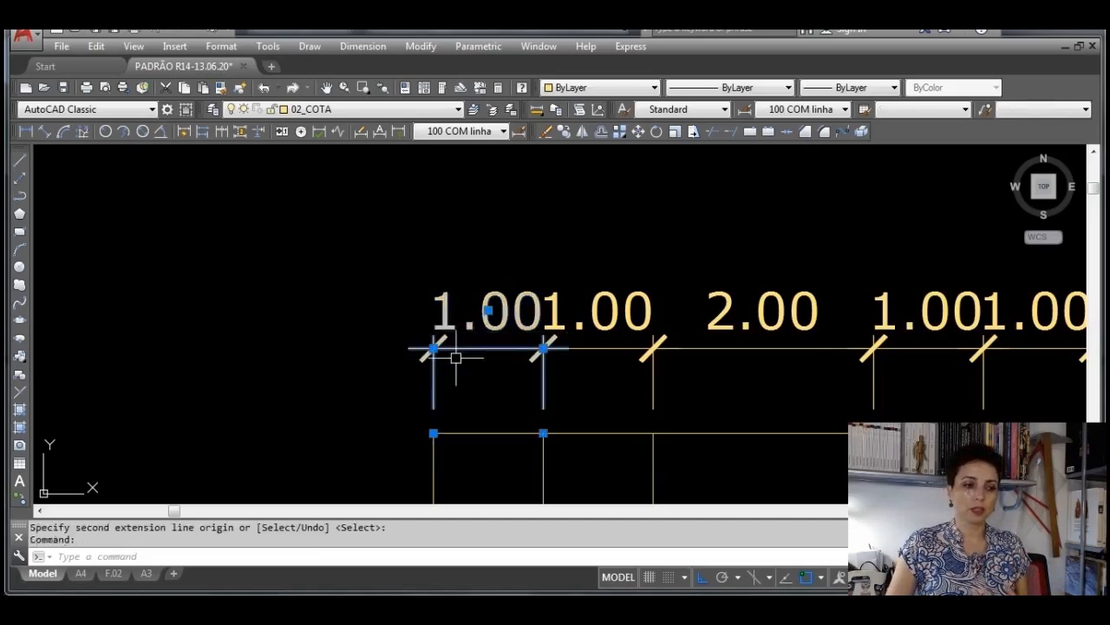
click(488, 310)
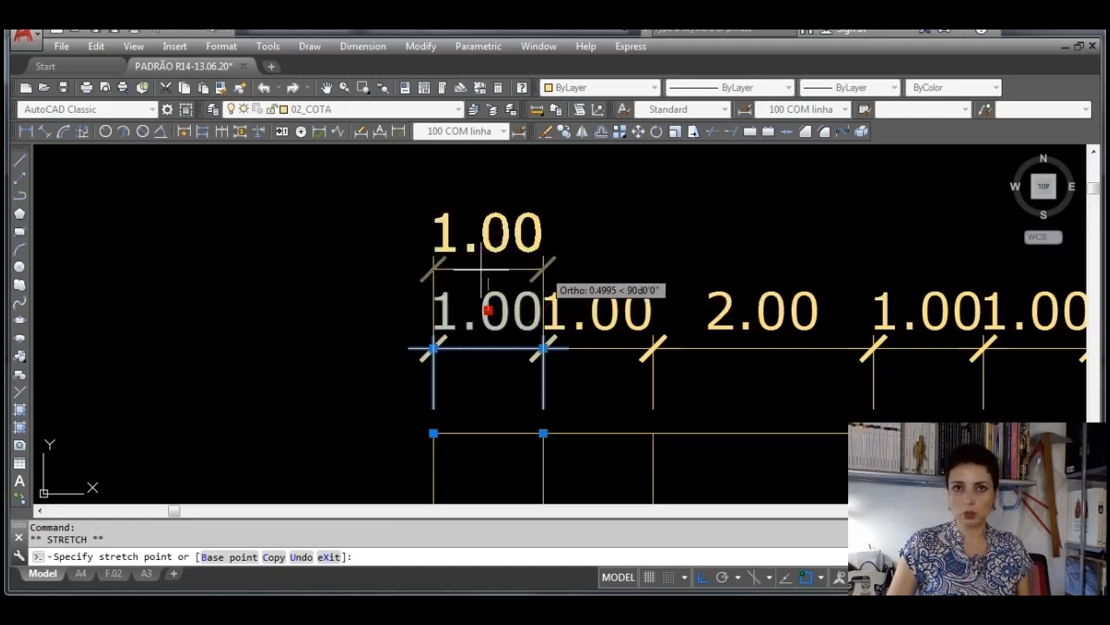
click(337, 282)
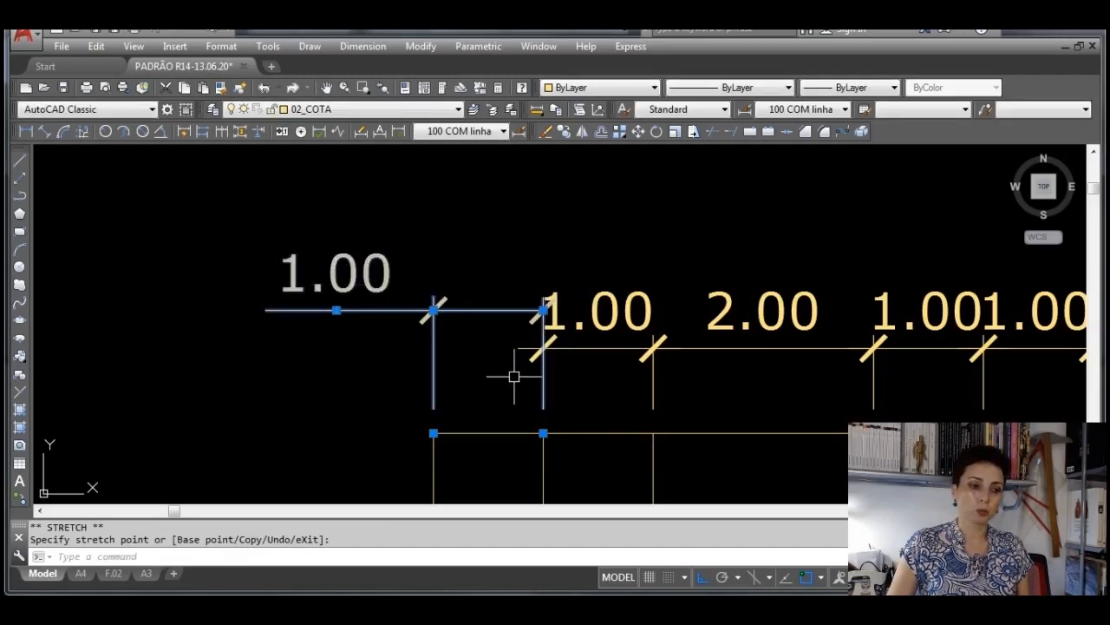
Realign the first dimension's line with the rest of the chain by snapping its grip to the neighbouring dimension's endpoint
scroll(545, 297, up, 4)
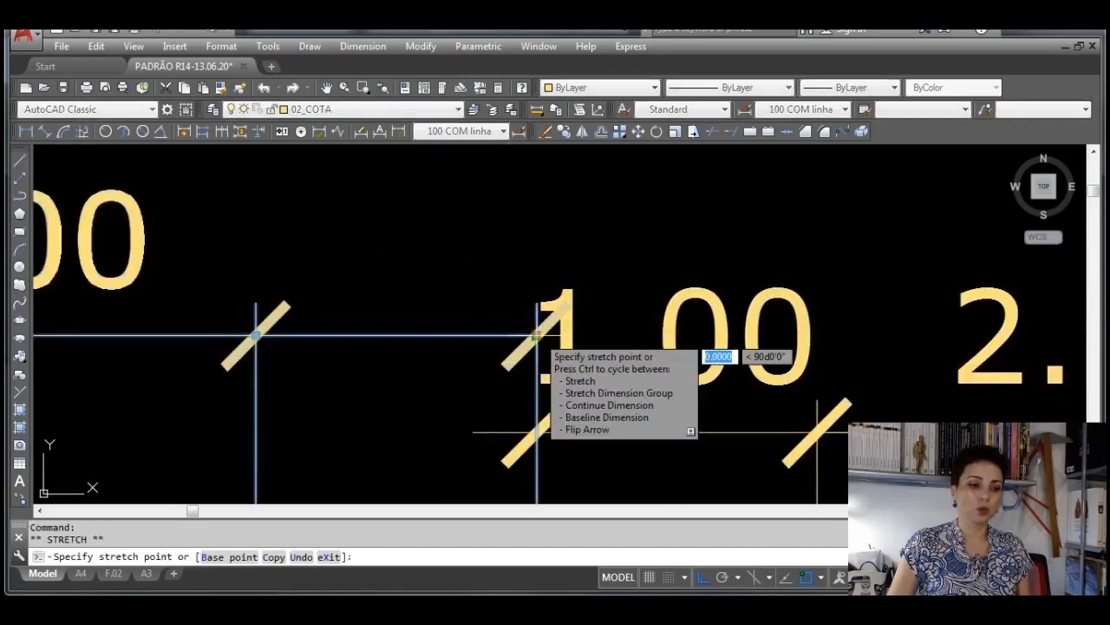
scroll(537, 431, down, 5)
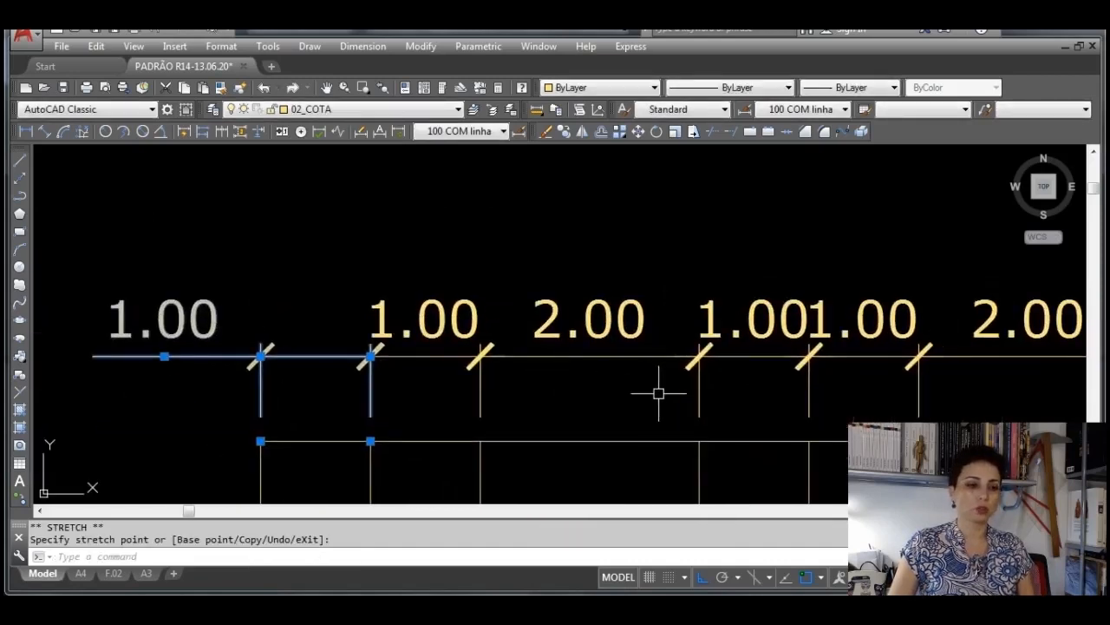
middle_drag(696, 379, 633, 379)
key(Escape)
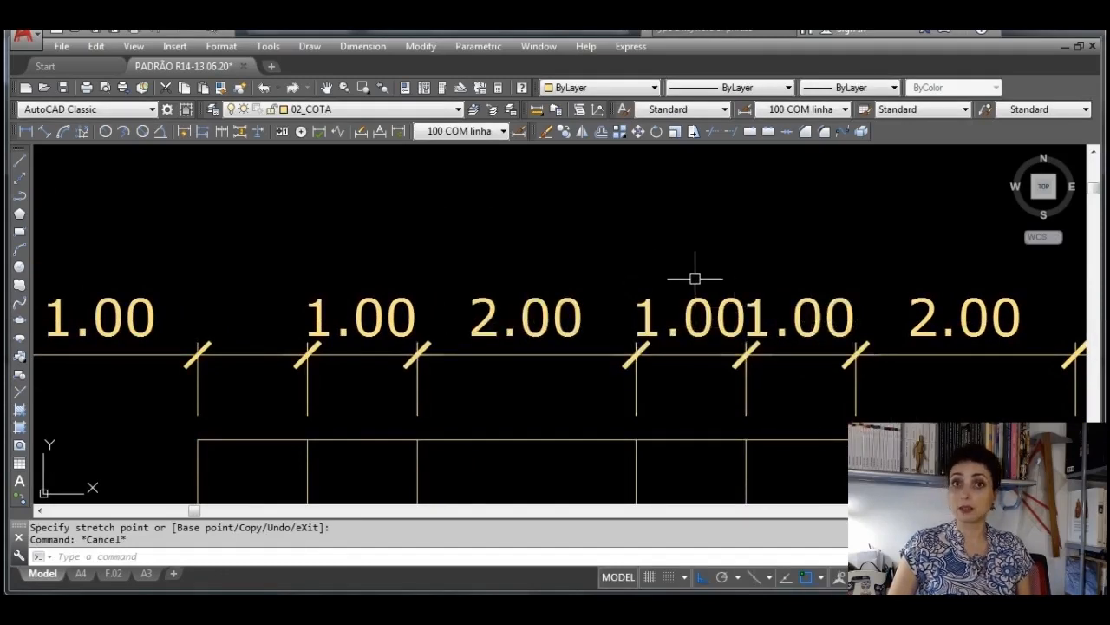
Raise the dimension line between the fourth and fifth vertical lines well above the rest of the chain
click(695, 326)
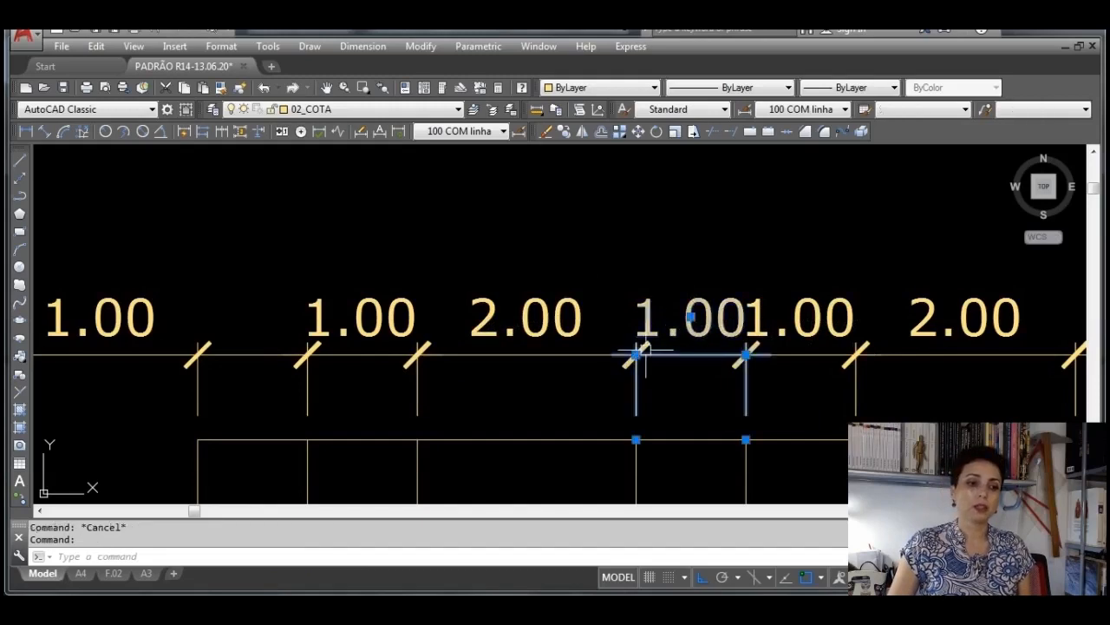
click(637, 355)
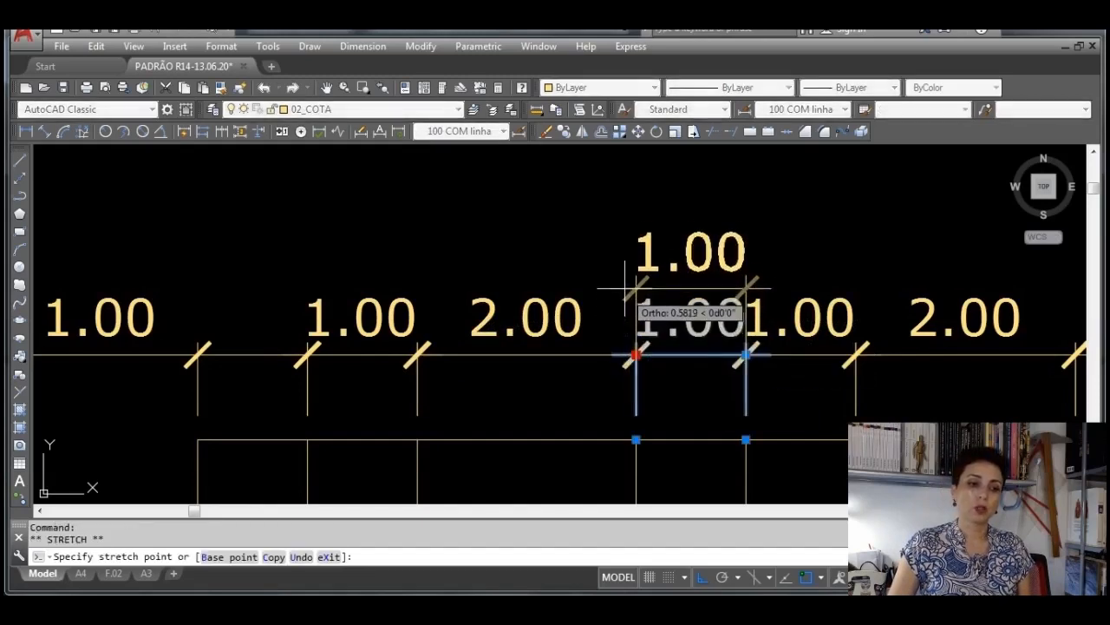
click(626, 258)
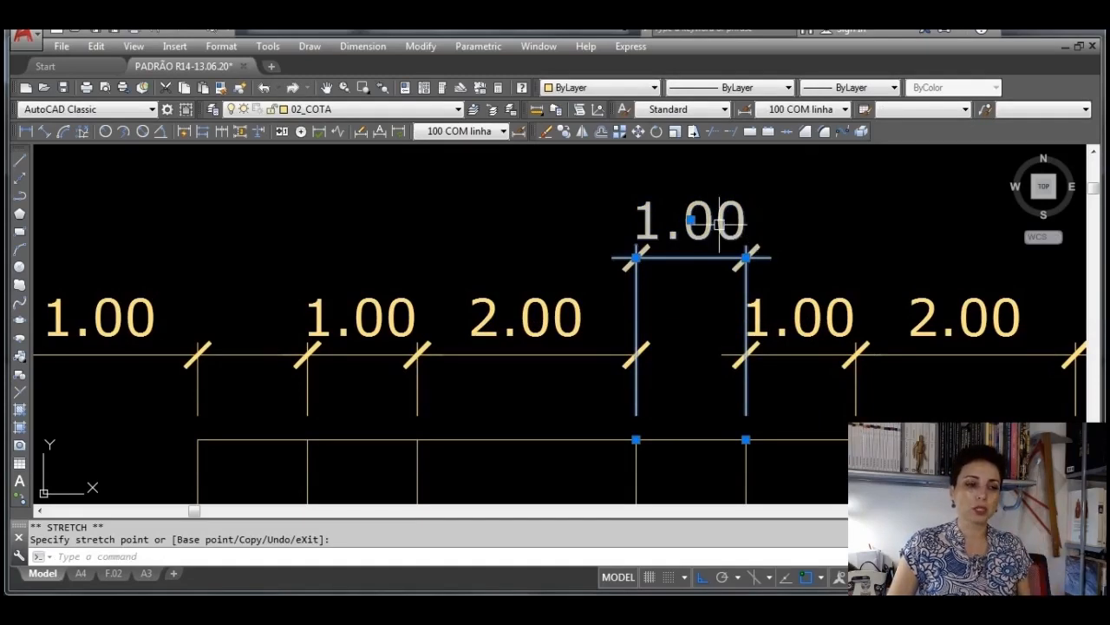
Shift the raised dimension's text to the right, beyond its right extension line
click(692, 220)
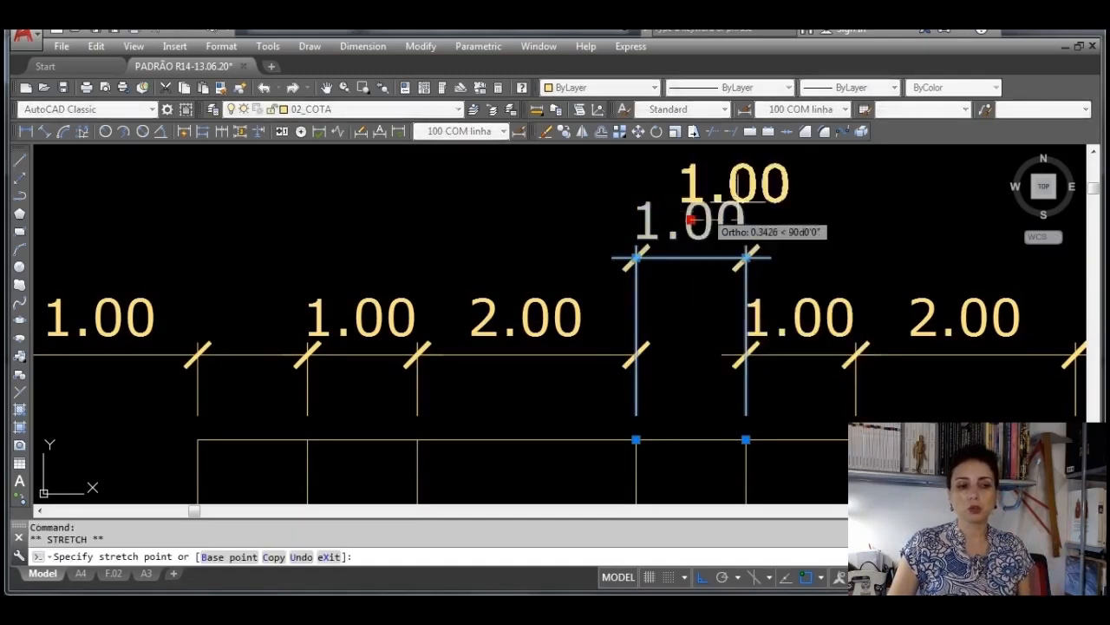
click(771, 258)
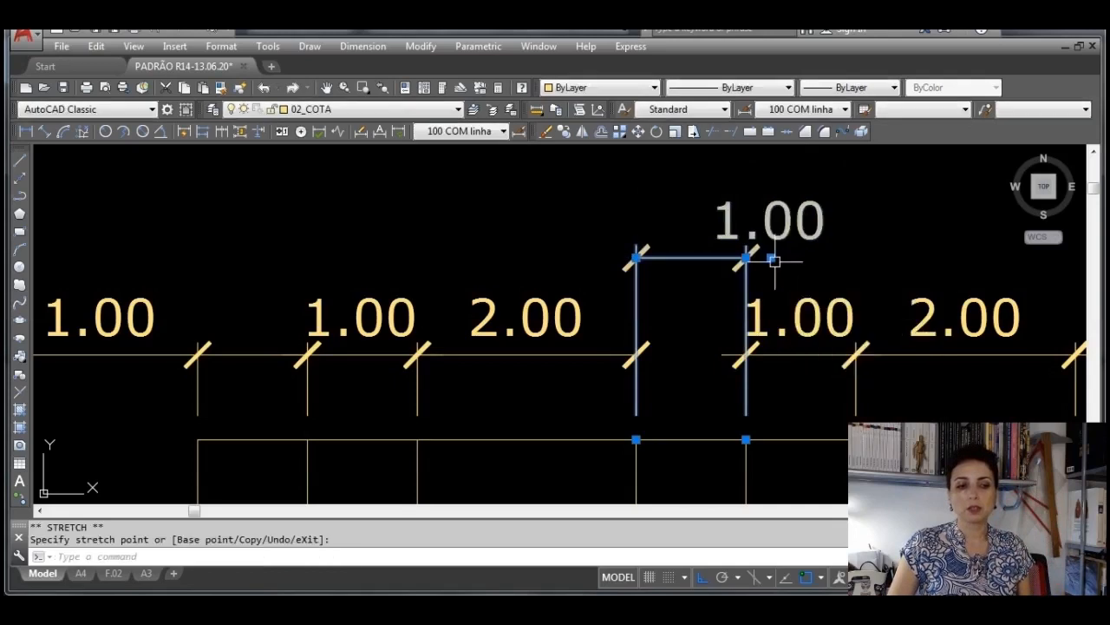
click(771, 258)
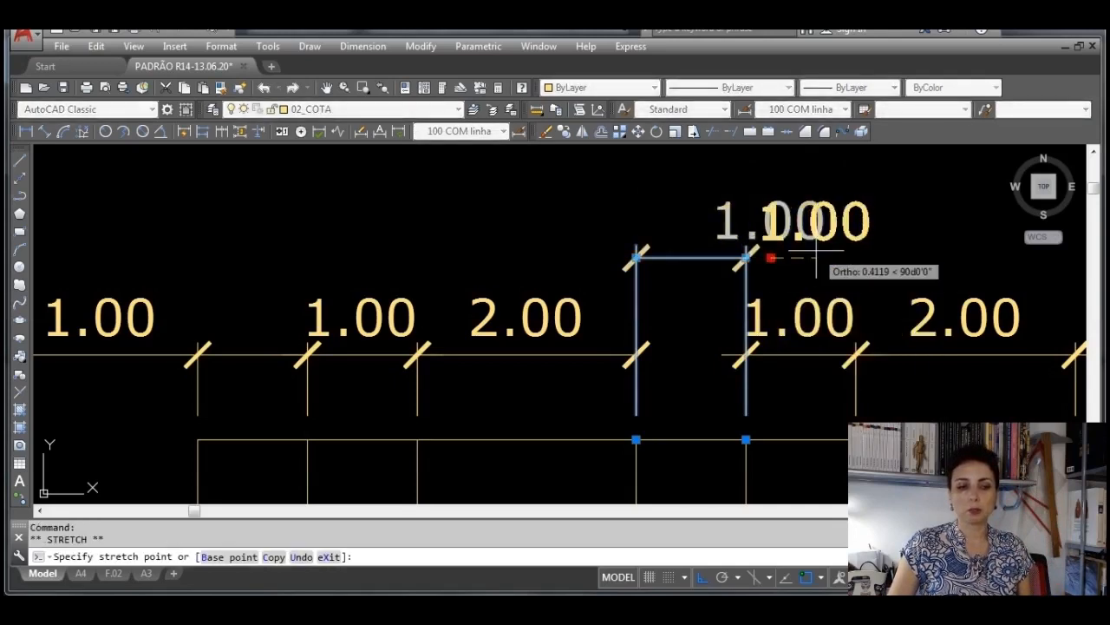
click(851, 256)
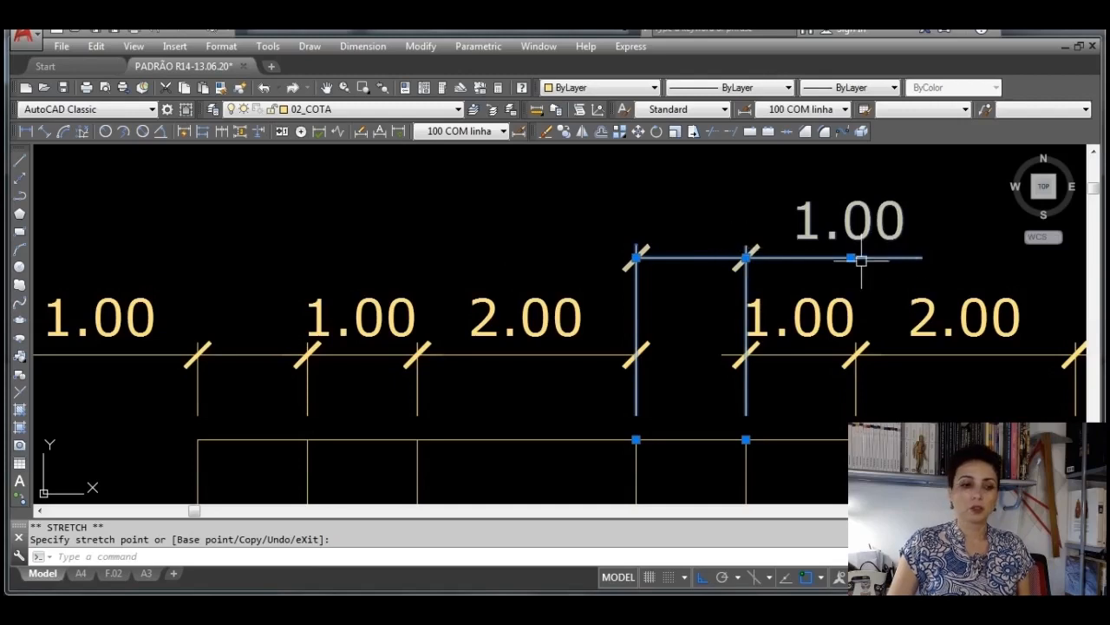
click(854, 259)
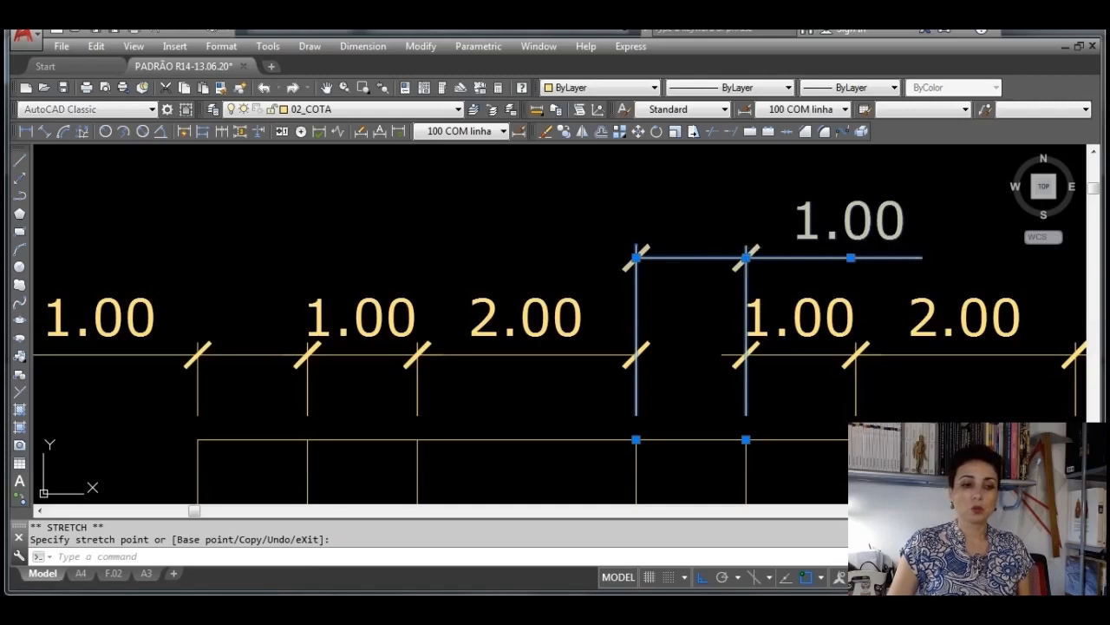
Move the text of the raised dimension to the left, beyond its left extension line
click(803, 260)
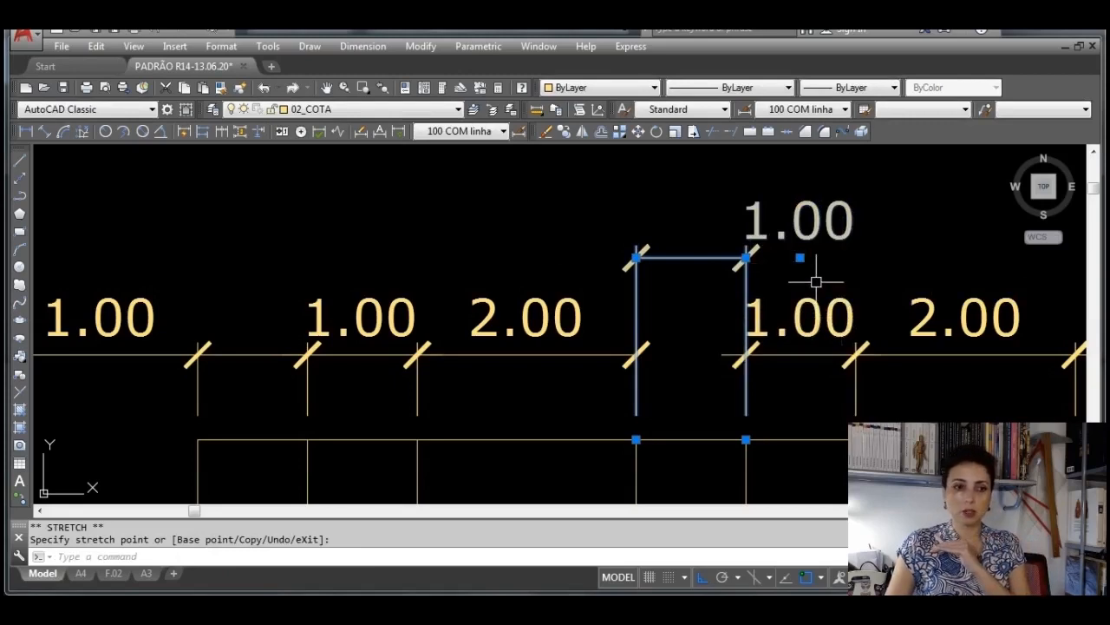
click(800, 259)
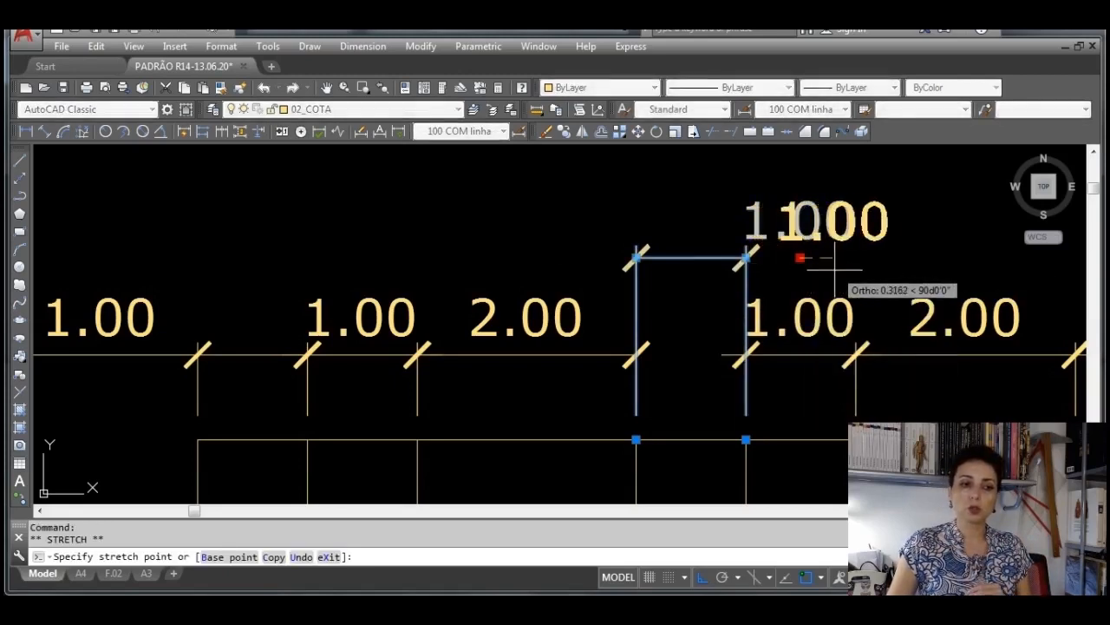
click(850, 272)
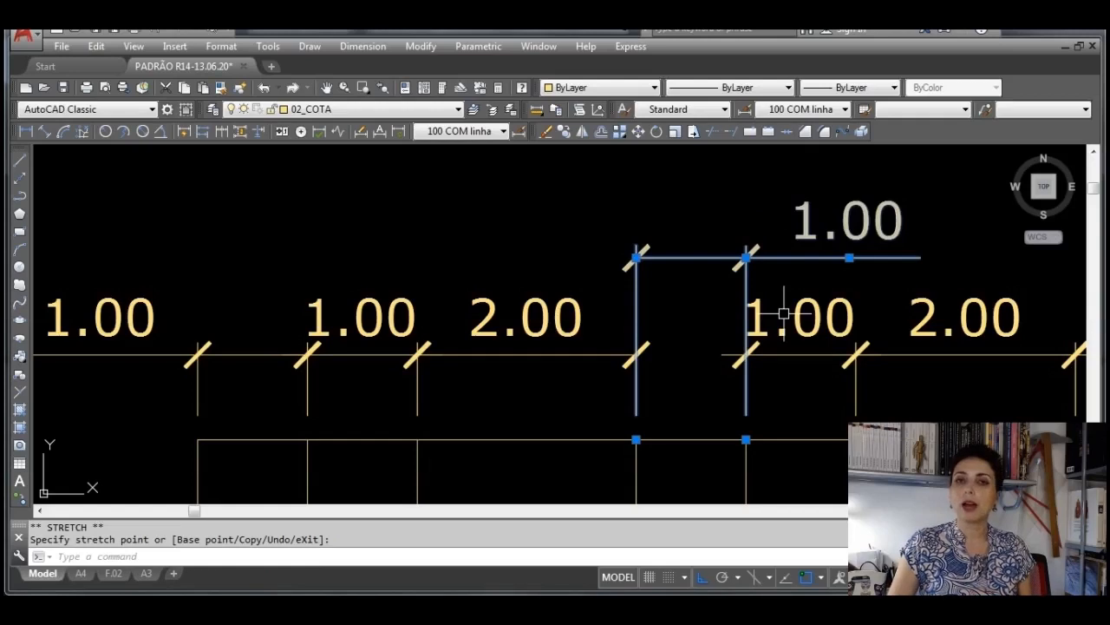
click(849, 258)
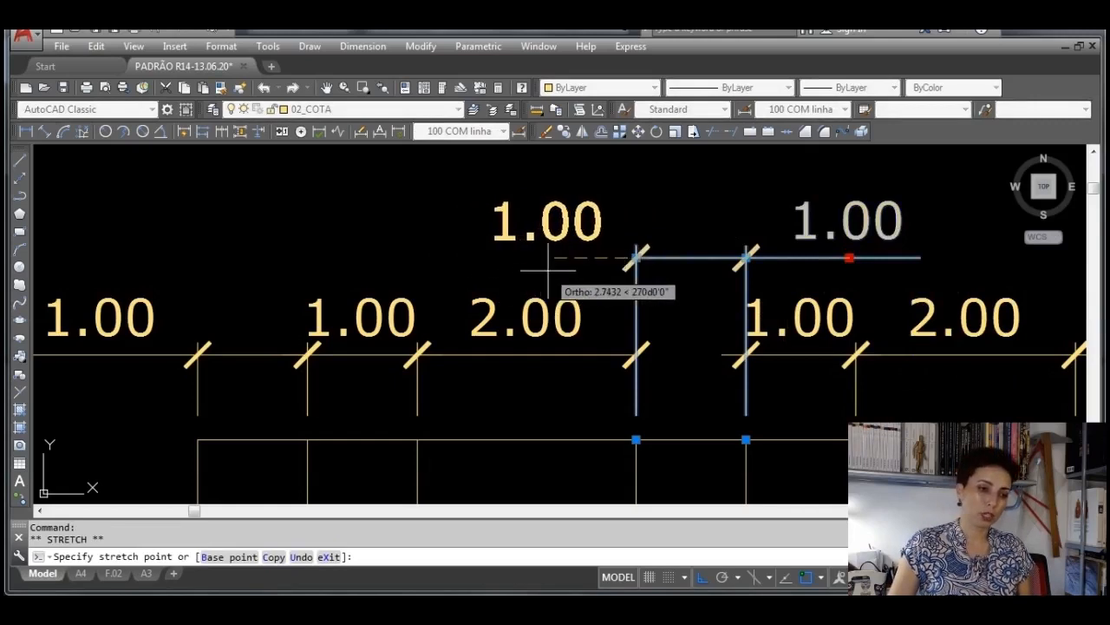
click(515, 257)
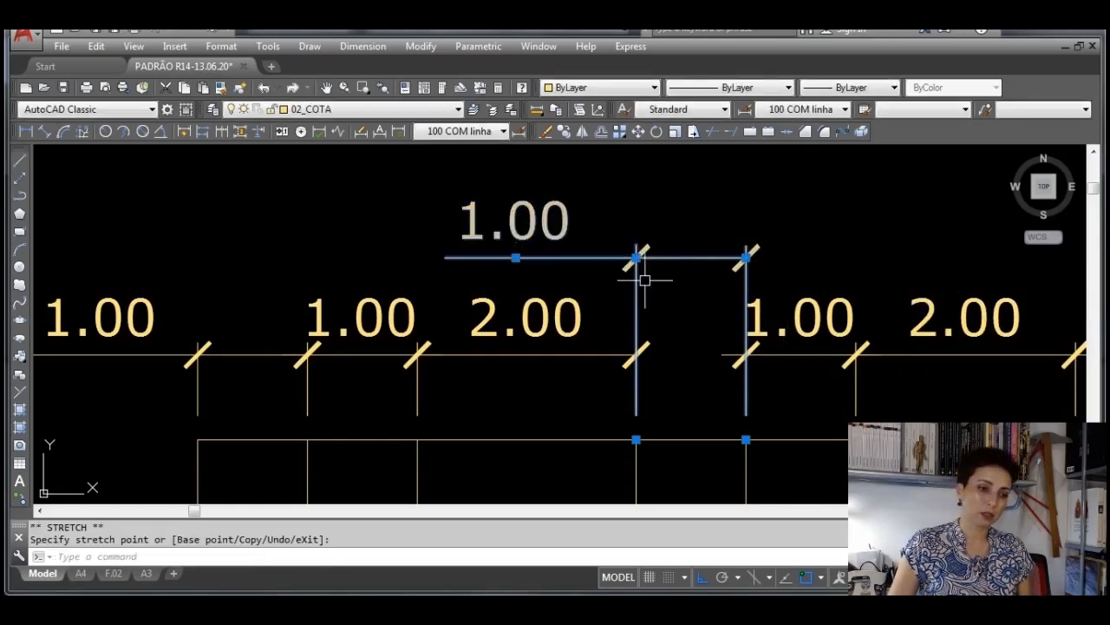
key(Escape)
Raise the dimension between the fifth and sixth vertical lines level with the raised one and shift its text right, beyond its extension line
click(843, 322)
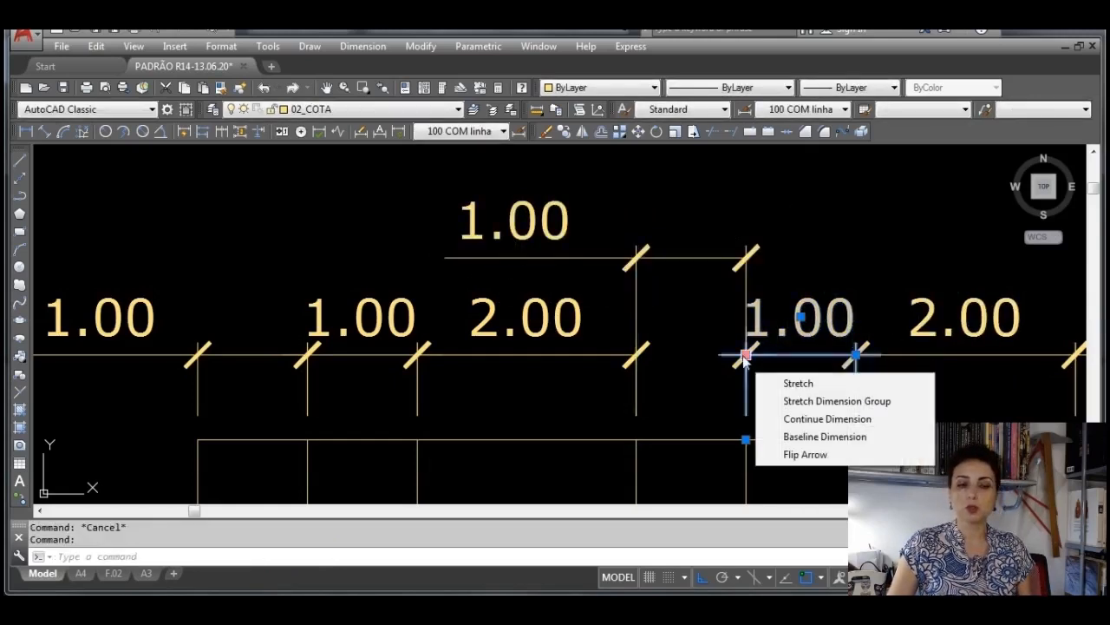
click(746, 355)
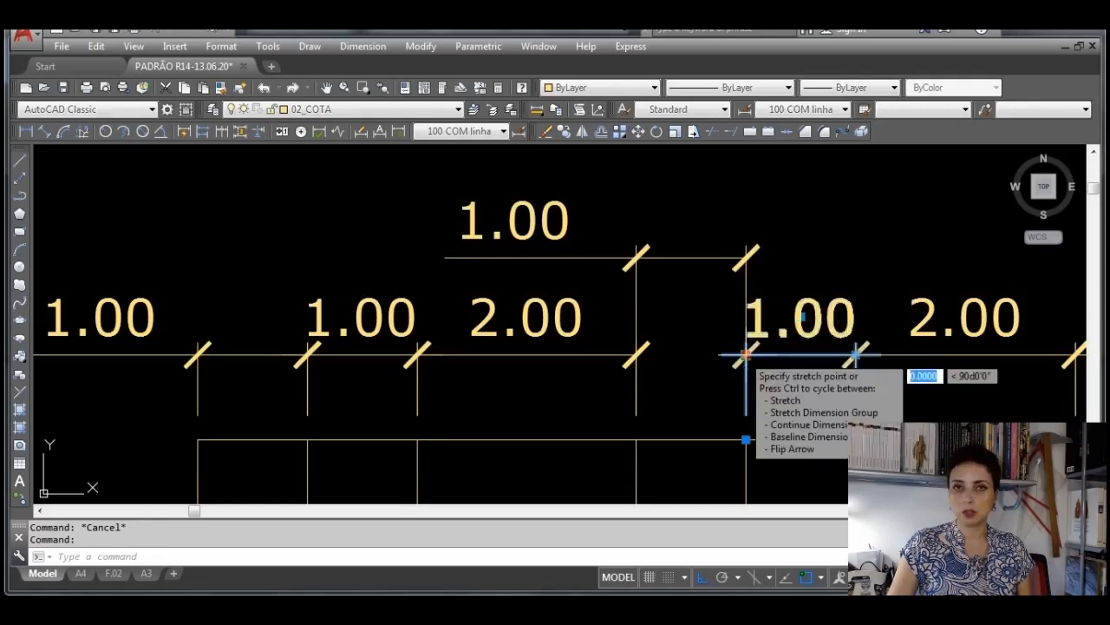
click(746, 257)
click(801, 220)
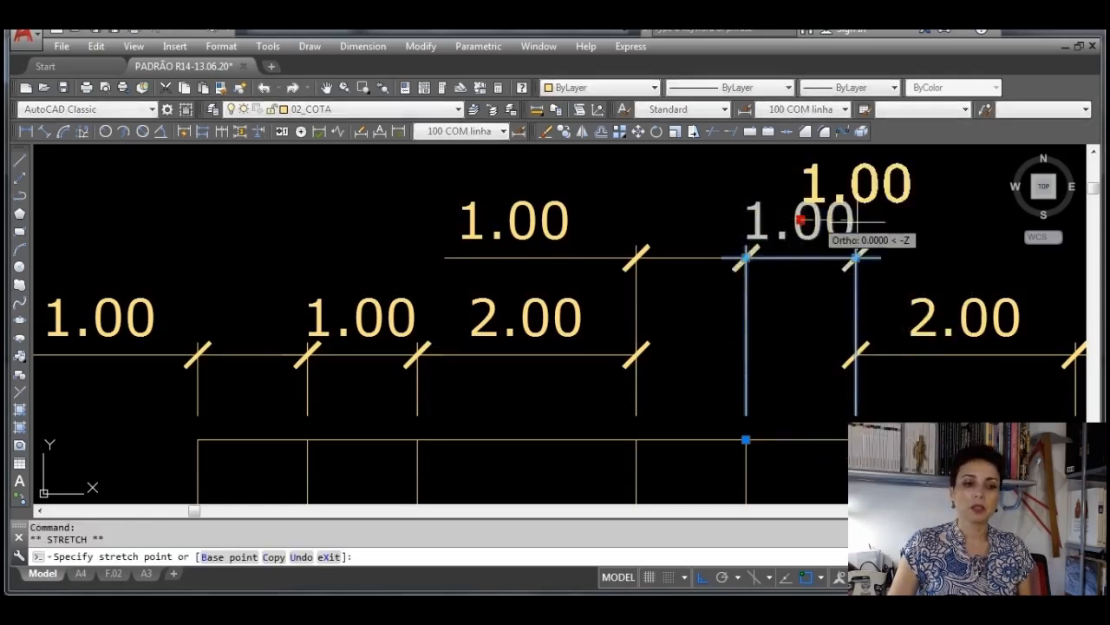
click(954, 265)
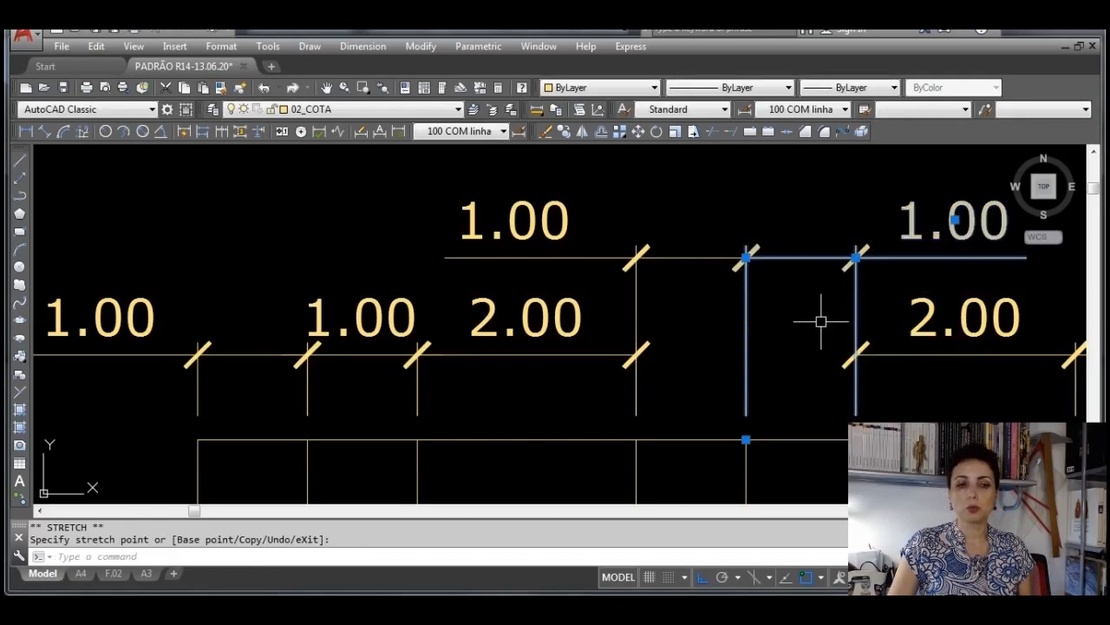
middle_drag(820, 318, 665, 362)
key(Escape)
Raise the dimension between the second and third vertical lines so it aligns with the upper row of dimensions
scroll(707, 373, down, 2)
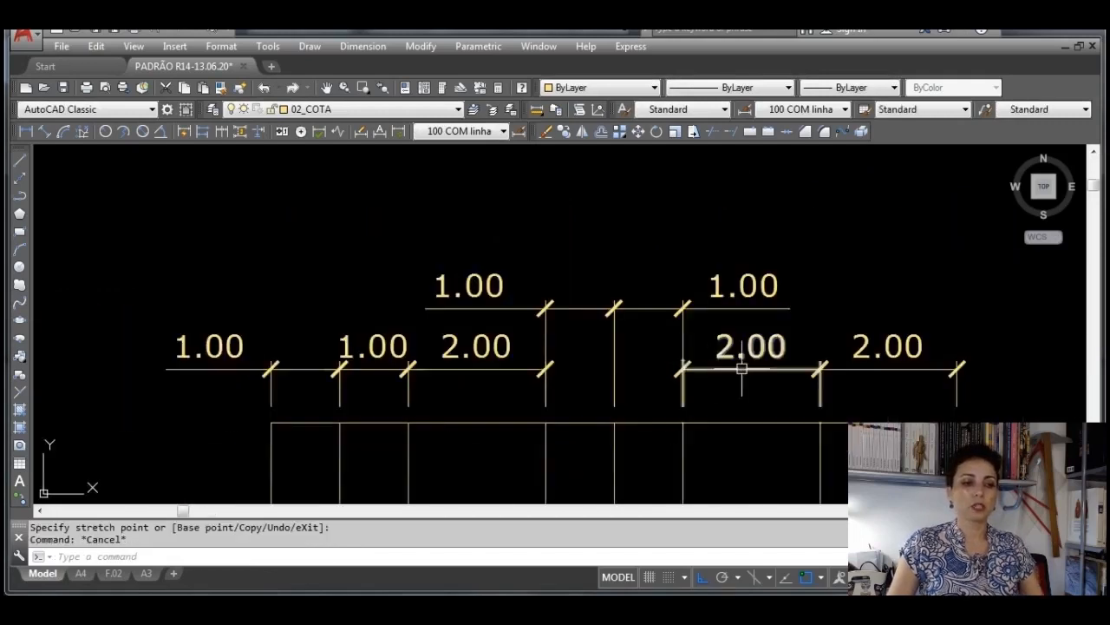
middle_drag(741, 361, 649, 339)
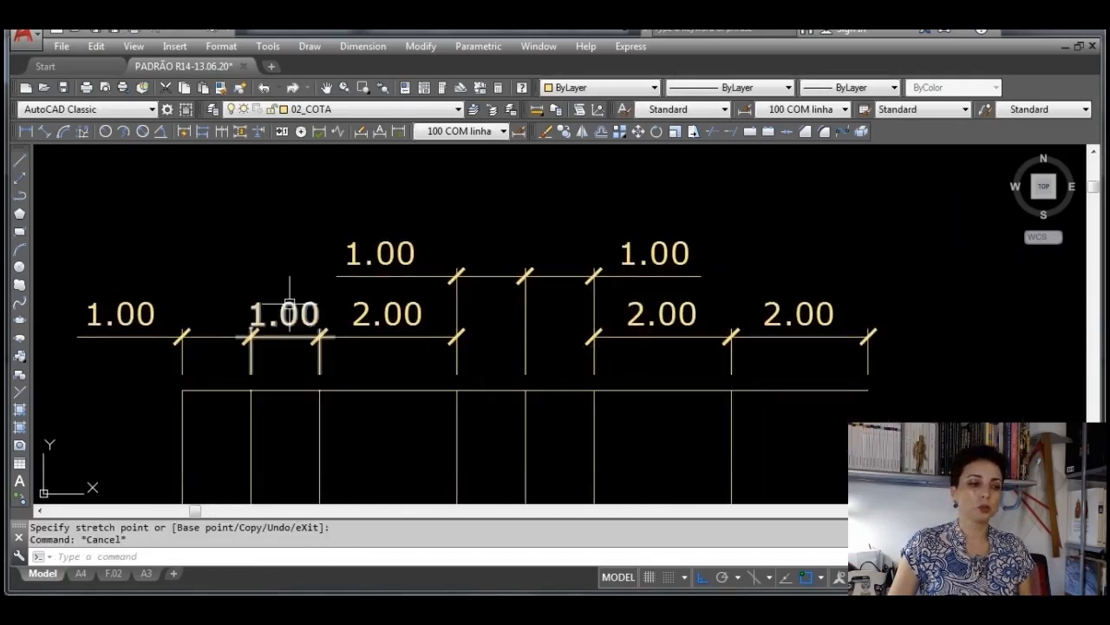
middle_drag(242, 303, 391, 325)
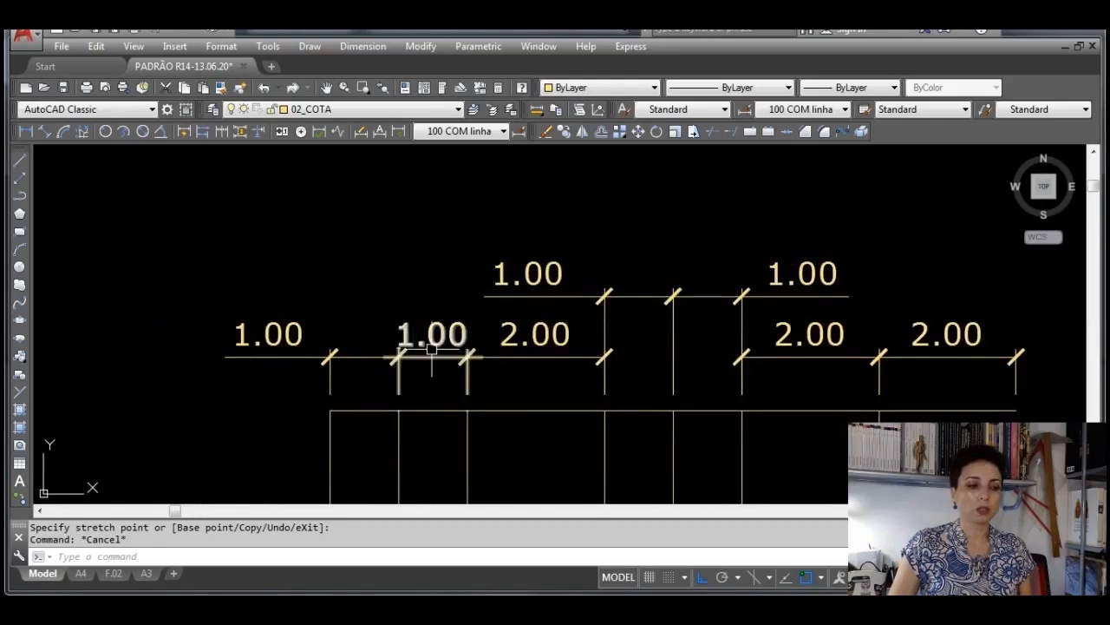
click(431, 348)
scroll(432, 349, up, 2)
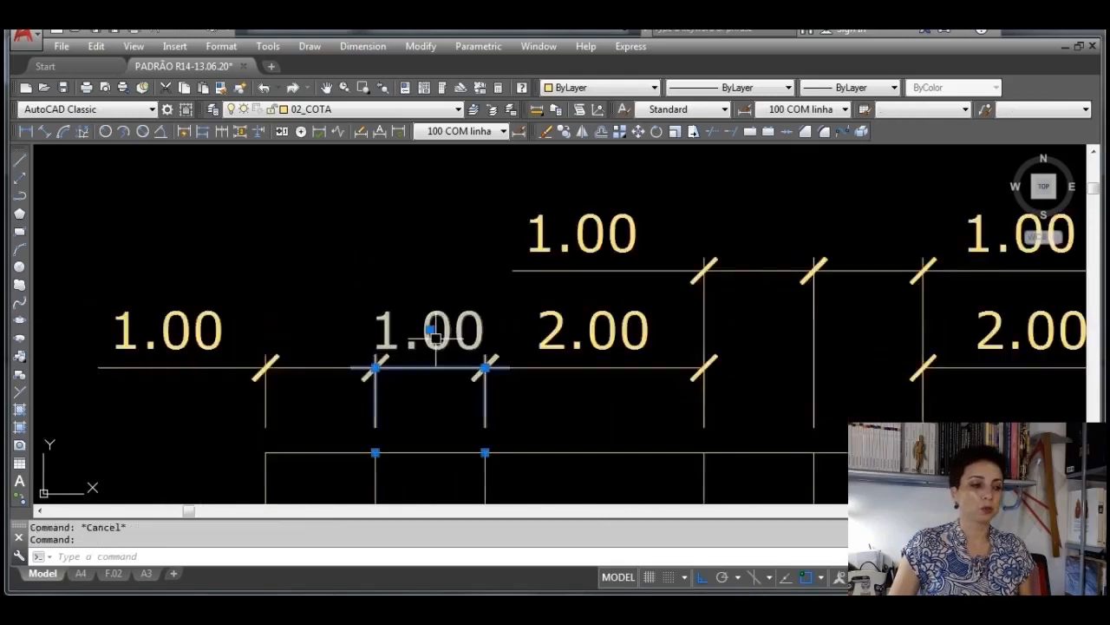
click(492, 359)
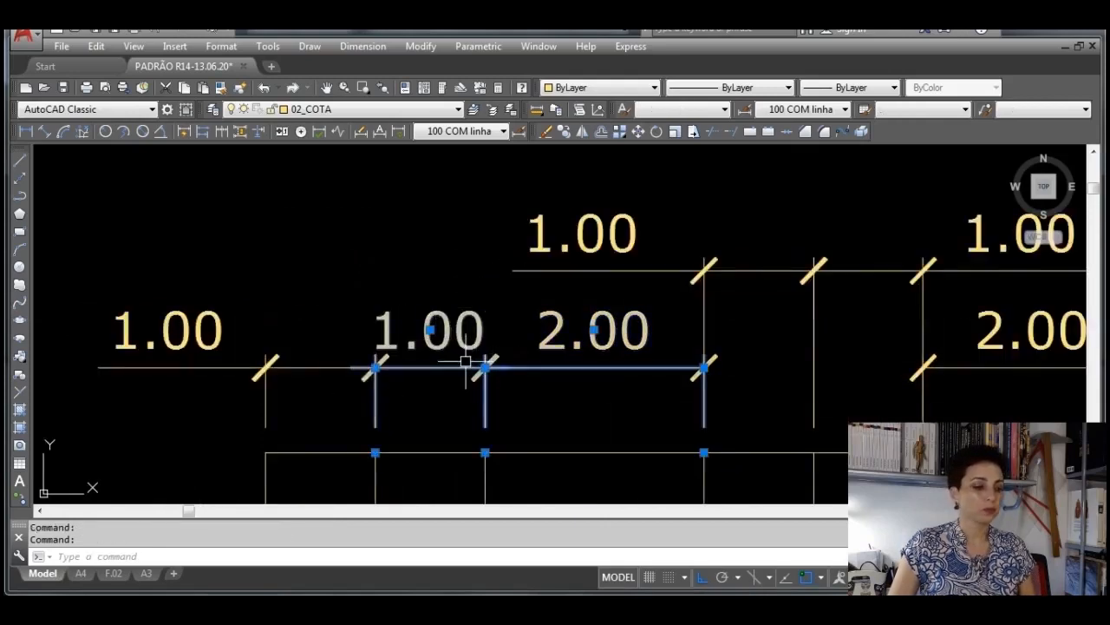
key(Escape)
click(469, 367)
click(485, 368)
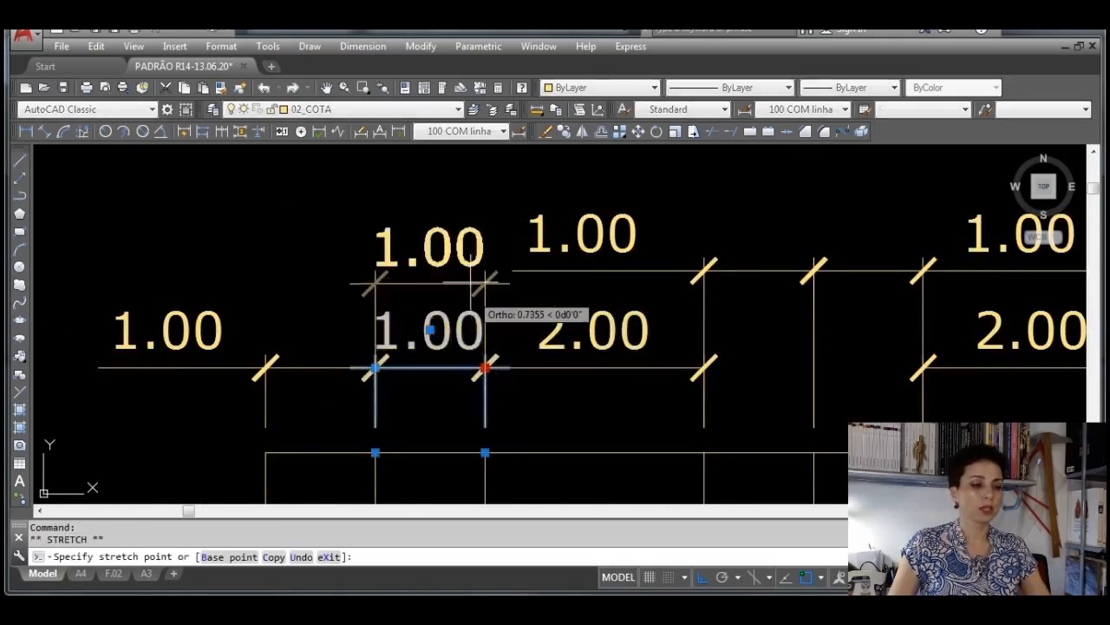
click(486, 270)
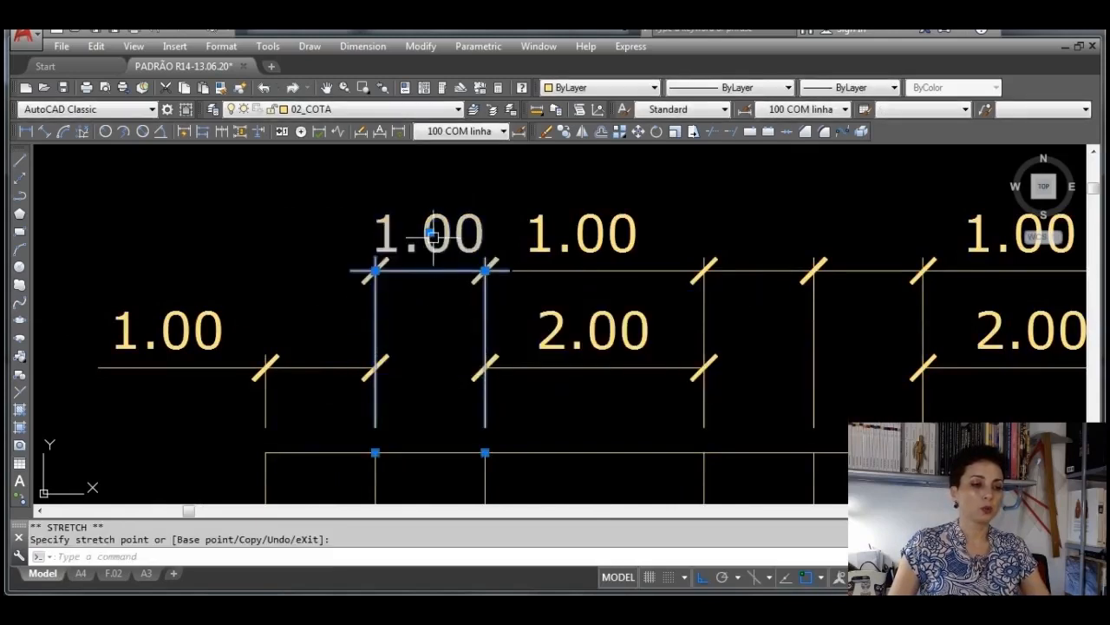
Move the text of the dimension between the second and third vertical lines to the left, outside its extension lines
click(431, 235)
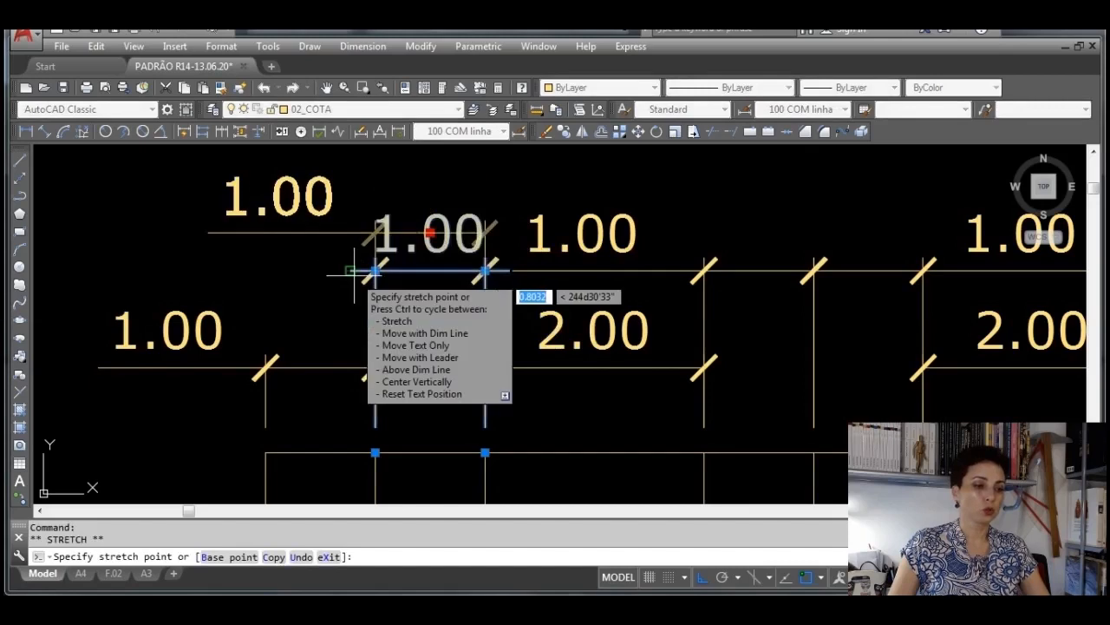
key(Escape)
scroll(488, 367, down, 3)
middle_drag(664, 397, 529, 377)
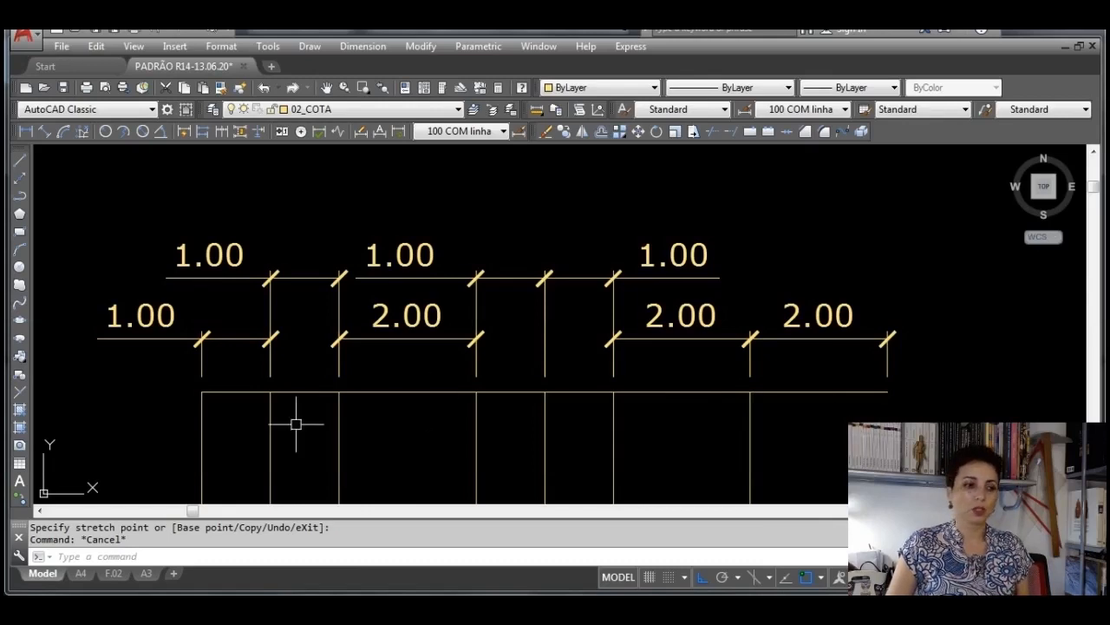
key(ctrl+z)
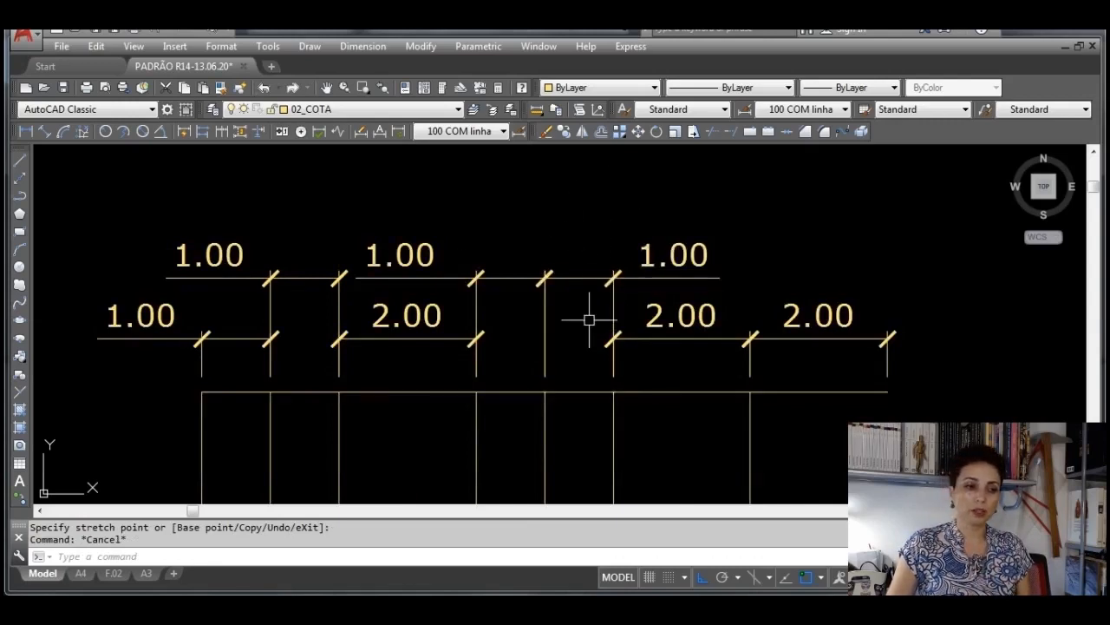
click(19, 162)
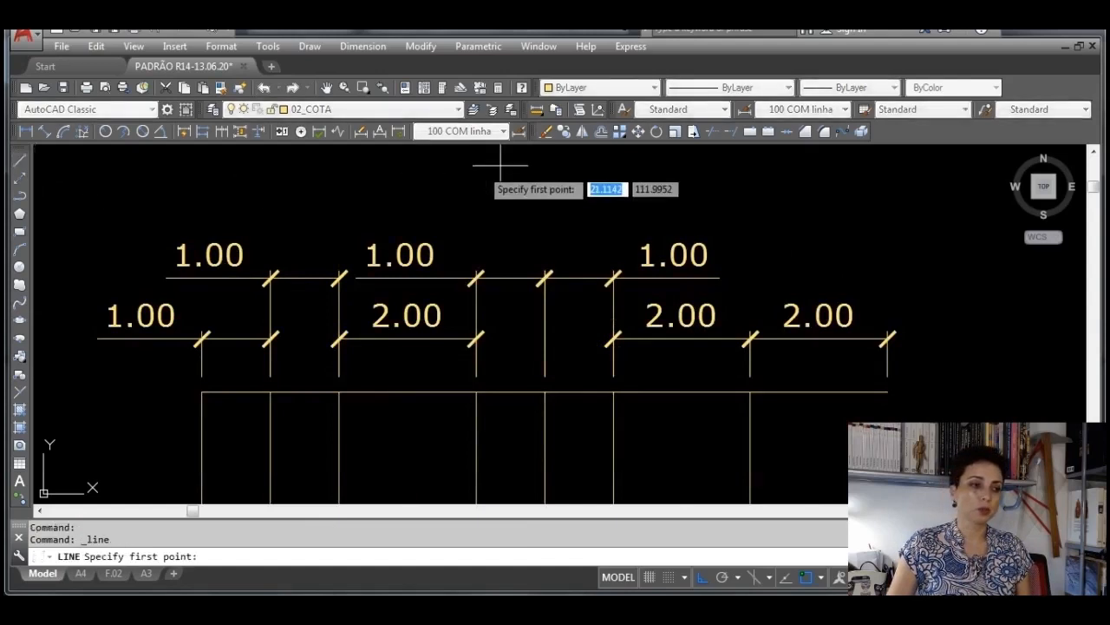
click(587, 168)
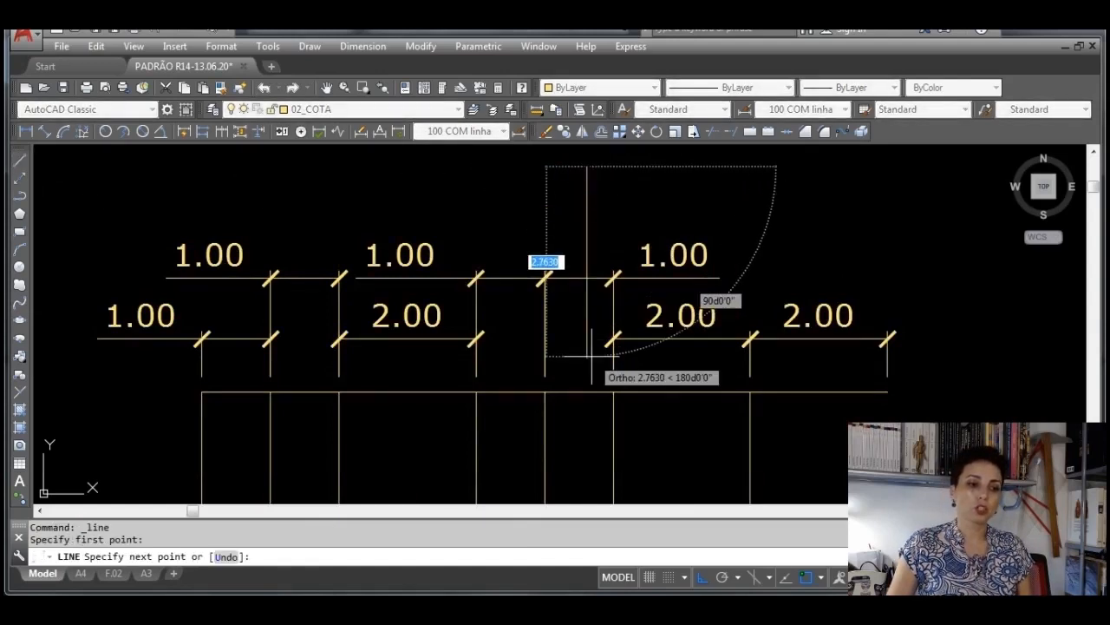
key(Escape)
Draw a vertical line crossing the text of the last 2.00 dimension, from above the dimensions to below the horizontal line
key(Return)
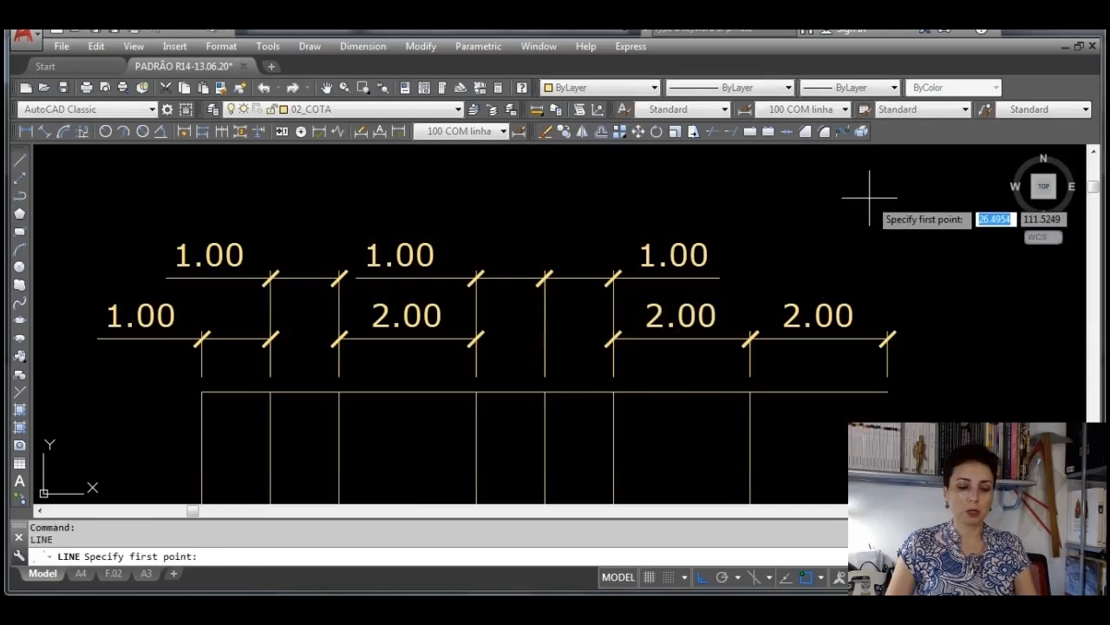
click(819, 177)
click(819, 471)
key(Return)
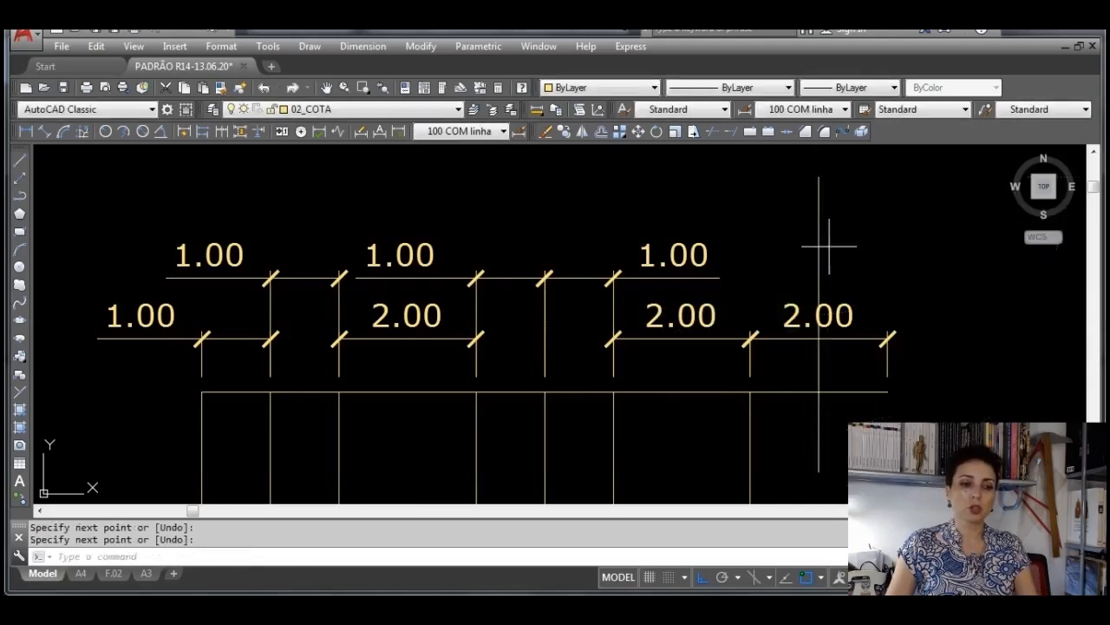
Assign the new vertical line to the layer 02_LTRAC_PONTO
click(831, 241)
click(769, 223)
click(449, 110)
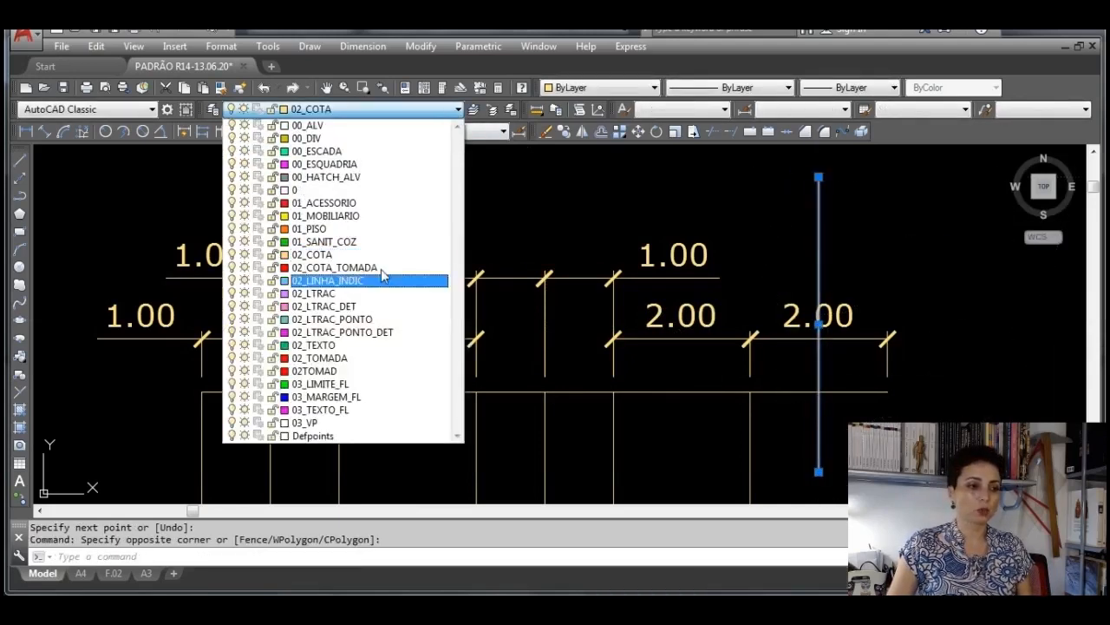
click(332, 319)
key(Escape)
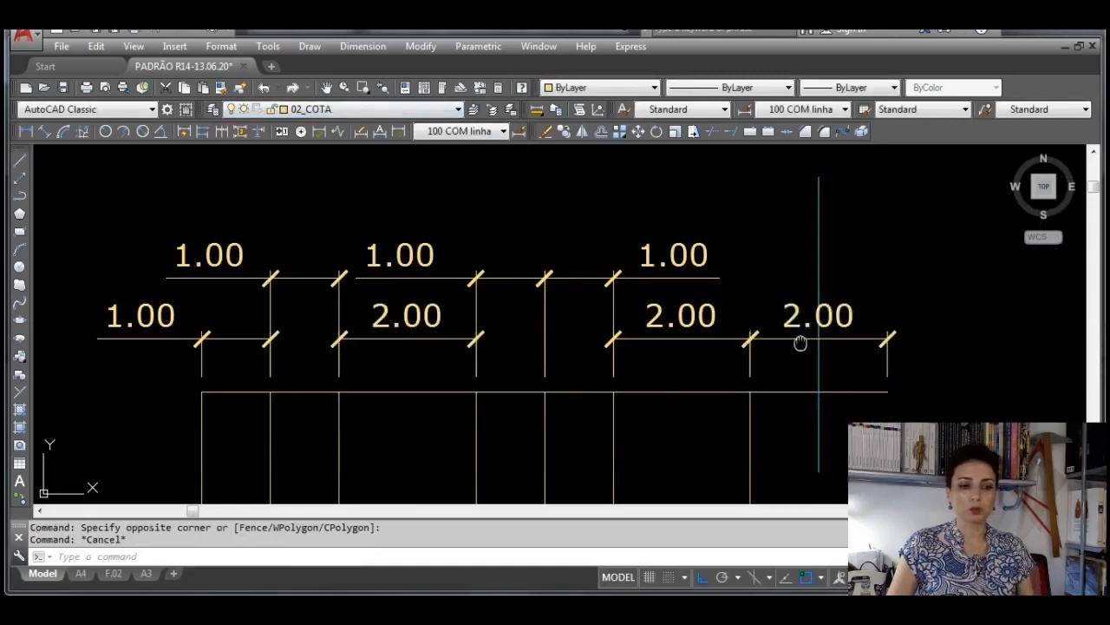
Shift the last dimension's text to the right, clear of the crossing vertical line, and set it directly above its dimension line
middle_drag(800, 342, 562, 321)
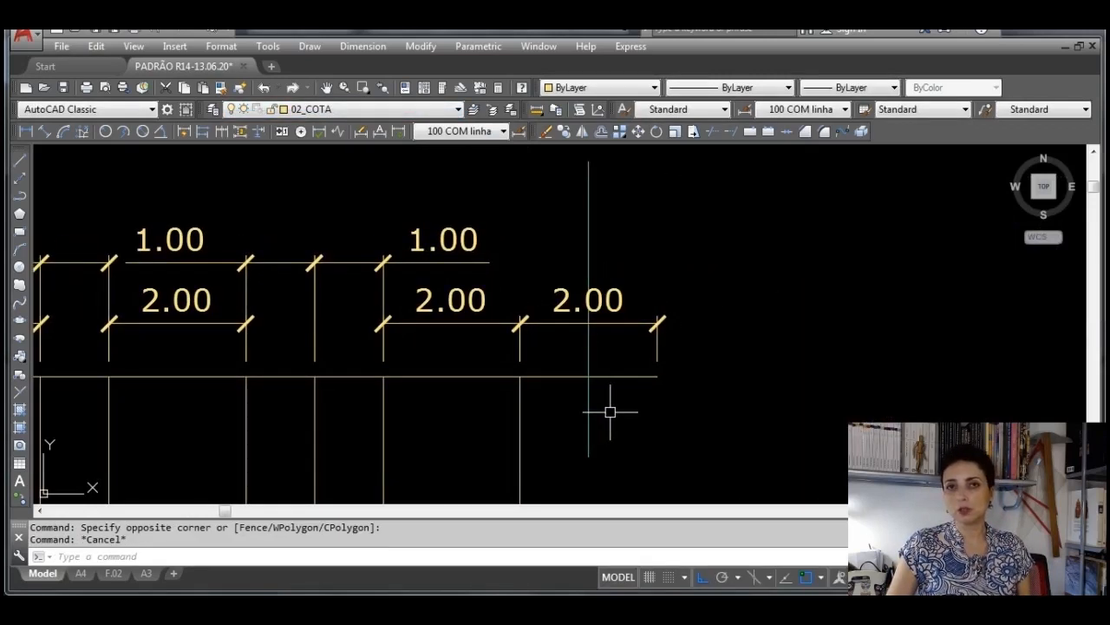
click(613, 295)
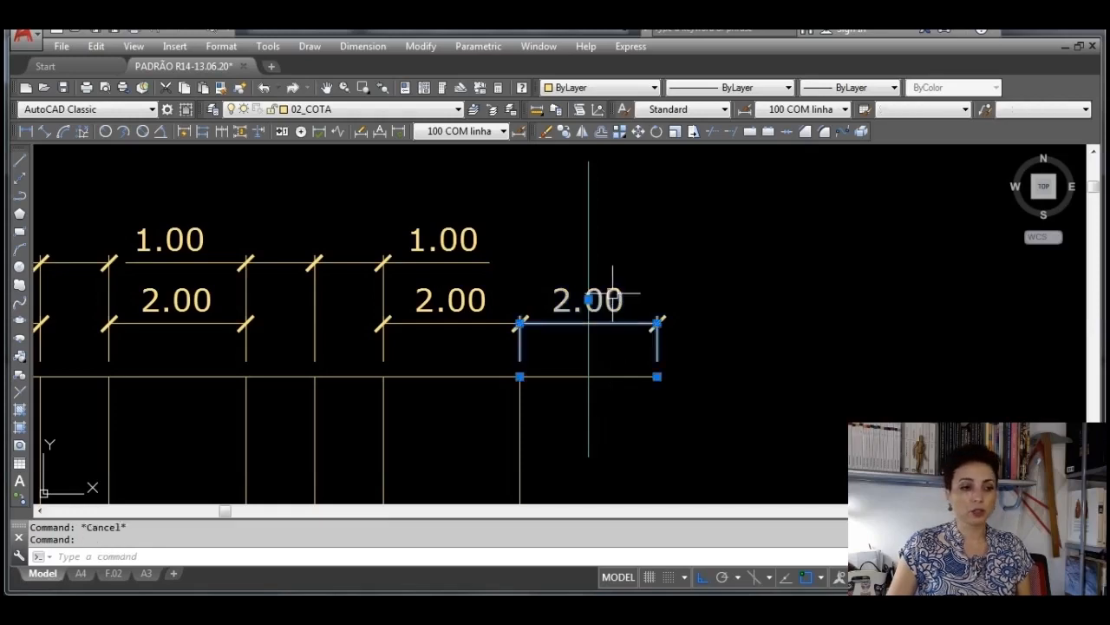
scroll(613, 308, up, 2)
click(574, 291)
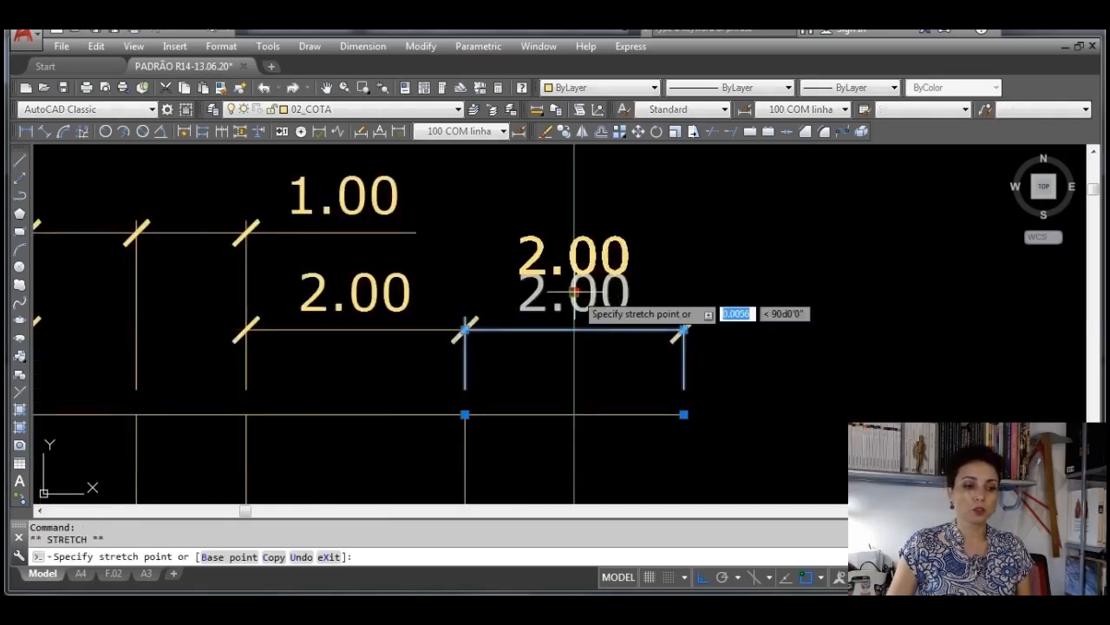
click(638, 293)
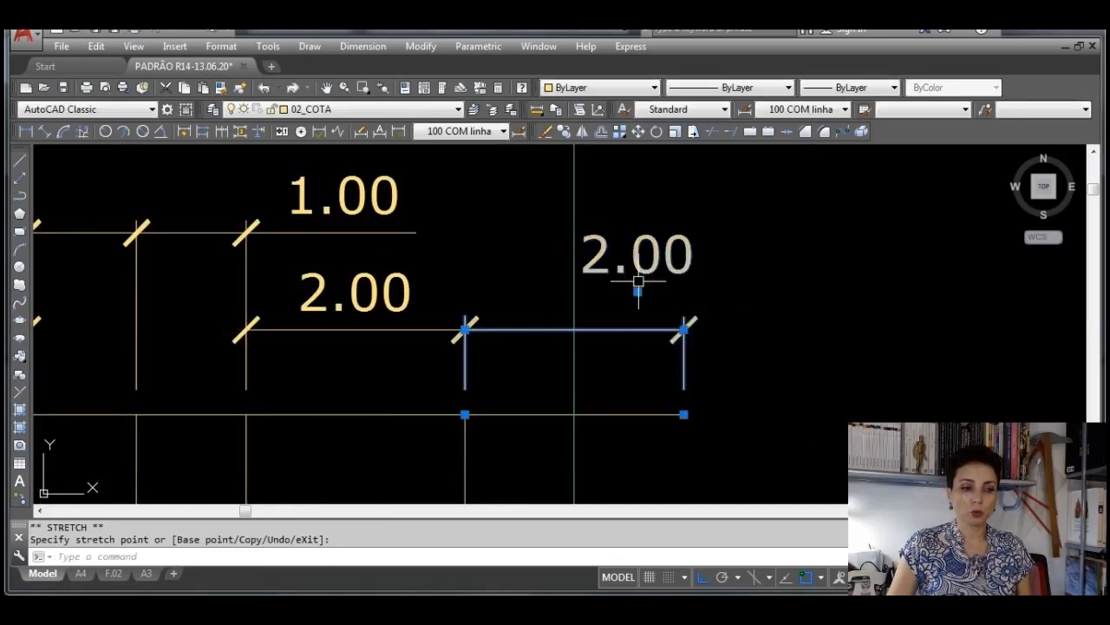
click(637, 291)
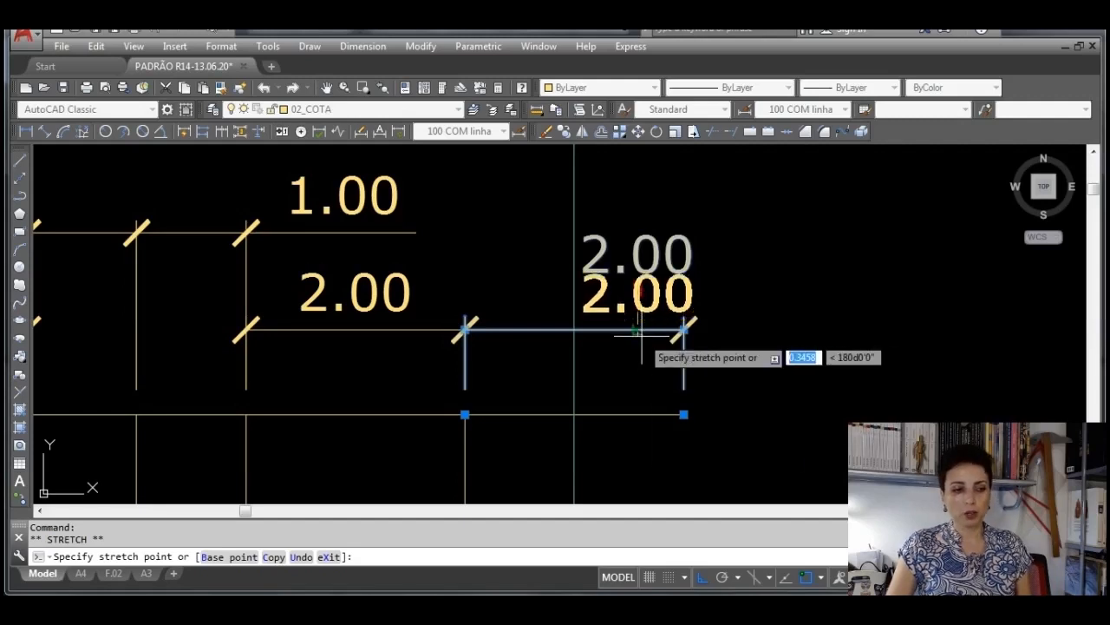
click(641, 332)
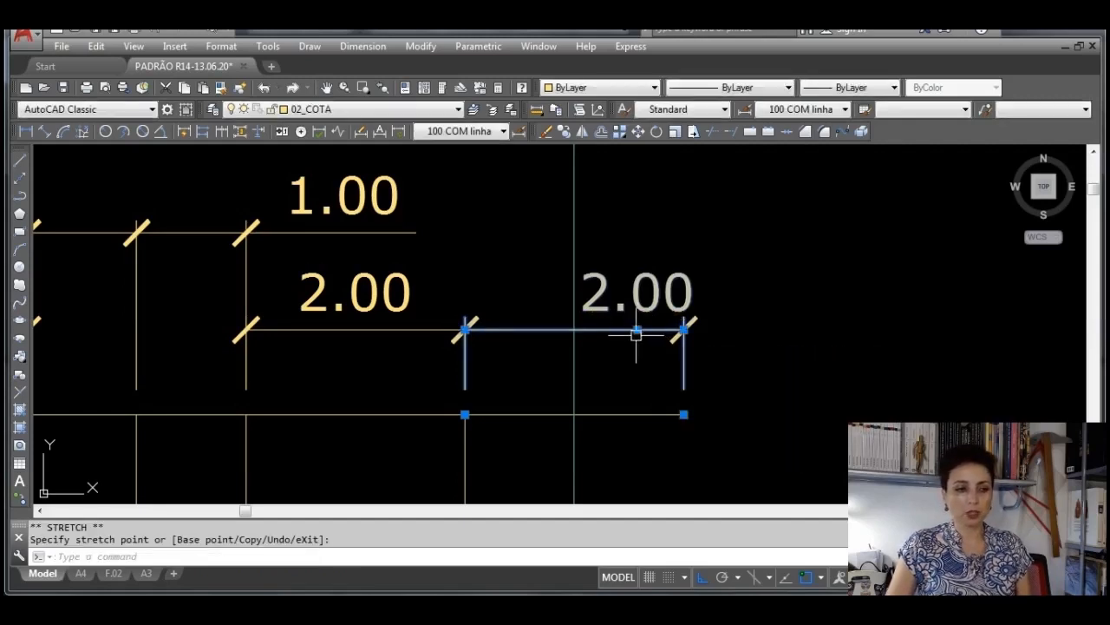
Move the last dimension's text farther right, outside its right extension line
click(638, 329)
click(725, 325)
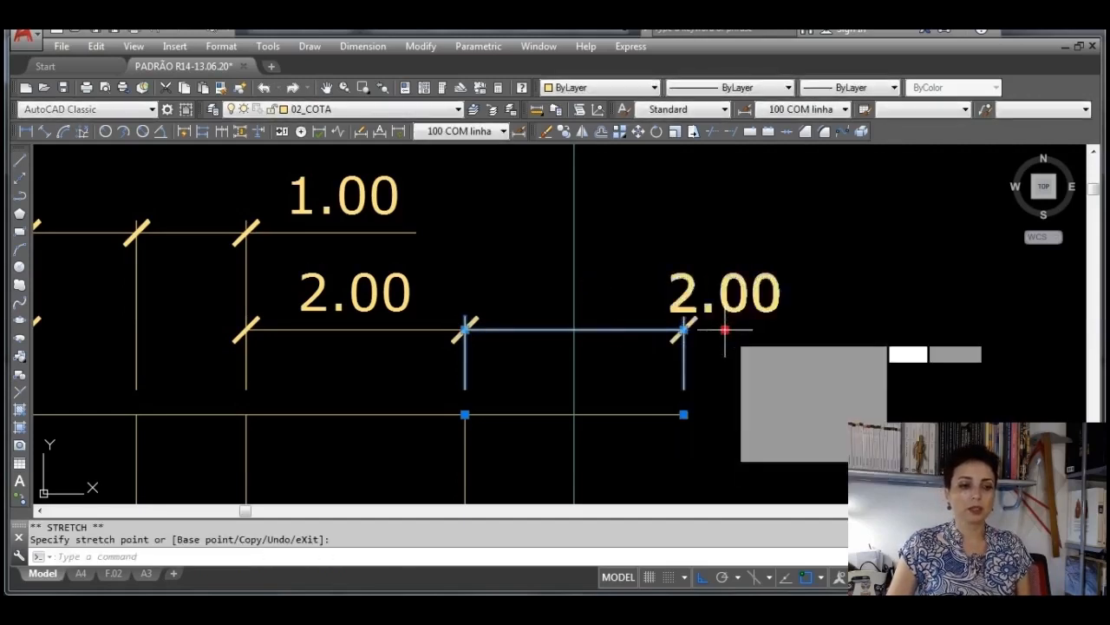
click(725, 324)
click(798, 329)
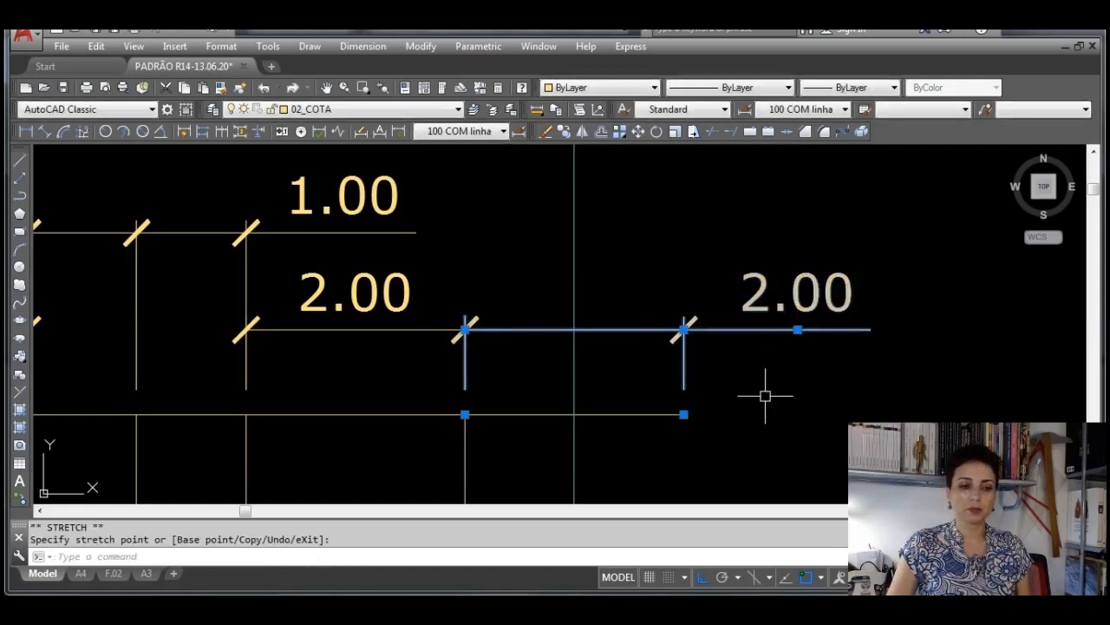
key(Escape)
scroll(771, 393, down, 2)
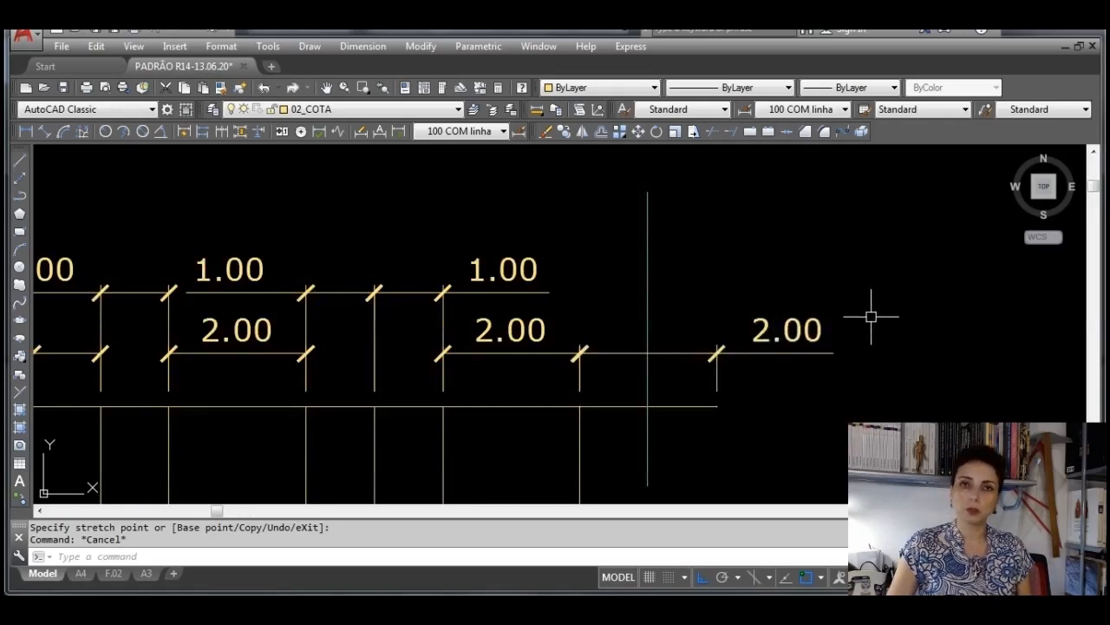
Undo the move of the last dimension's text beyond its right extension line
scroll(871, 317, down, 1)
scroll(804, 366, up, 1)
key(ctrl+z)
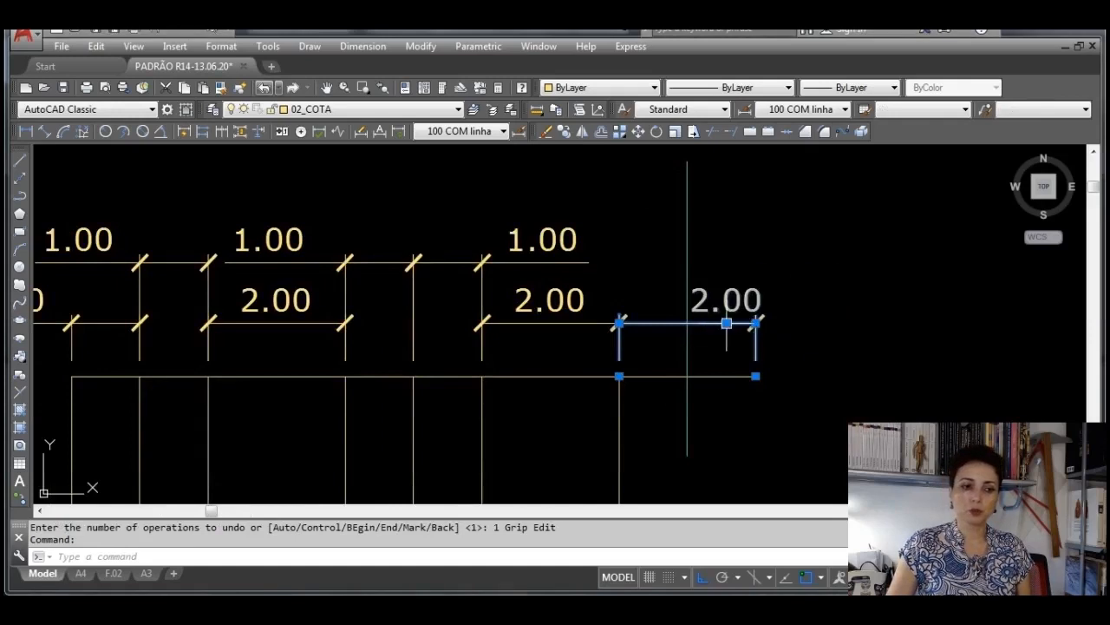
Try to raise the last dimension's text above and to the right of its dimension line, connected by a leader
click(726, 323)
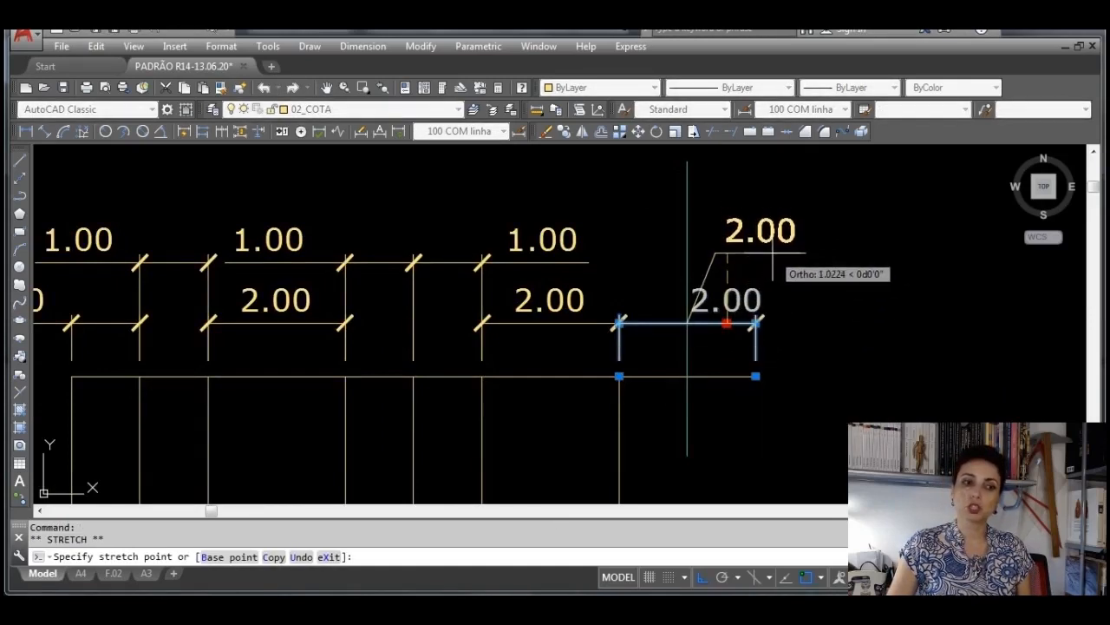
click(772, 253)
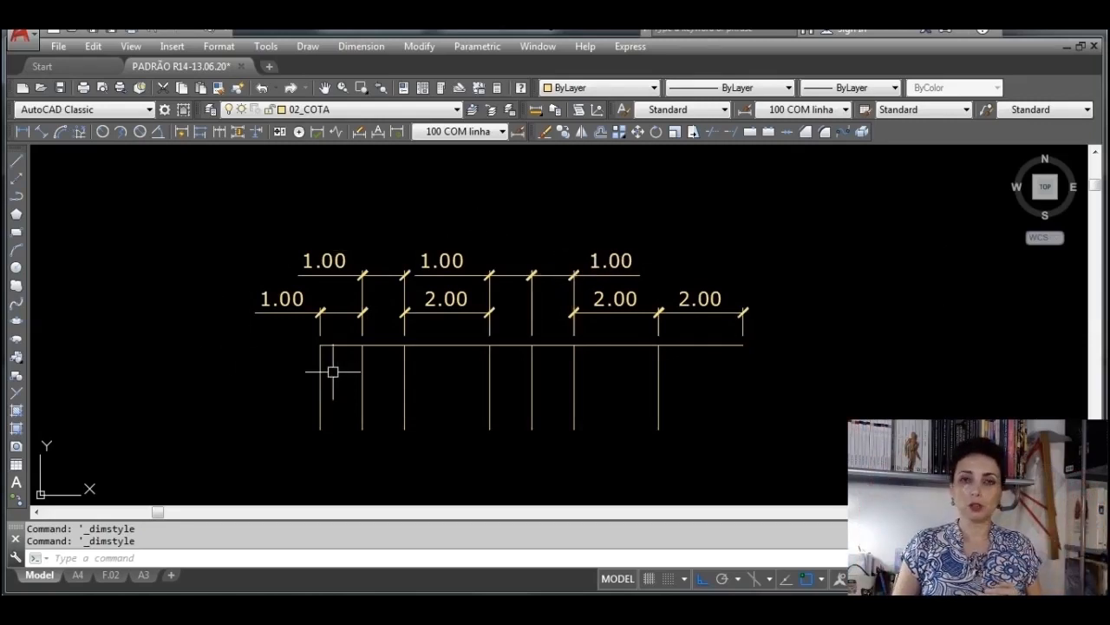
Add a linear dimension from the horizontal line's left end to the fourth vertical line, placed above the two existing dimension rows
middle_drag(674, 318, 649, 355)
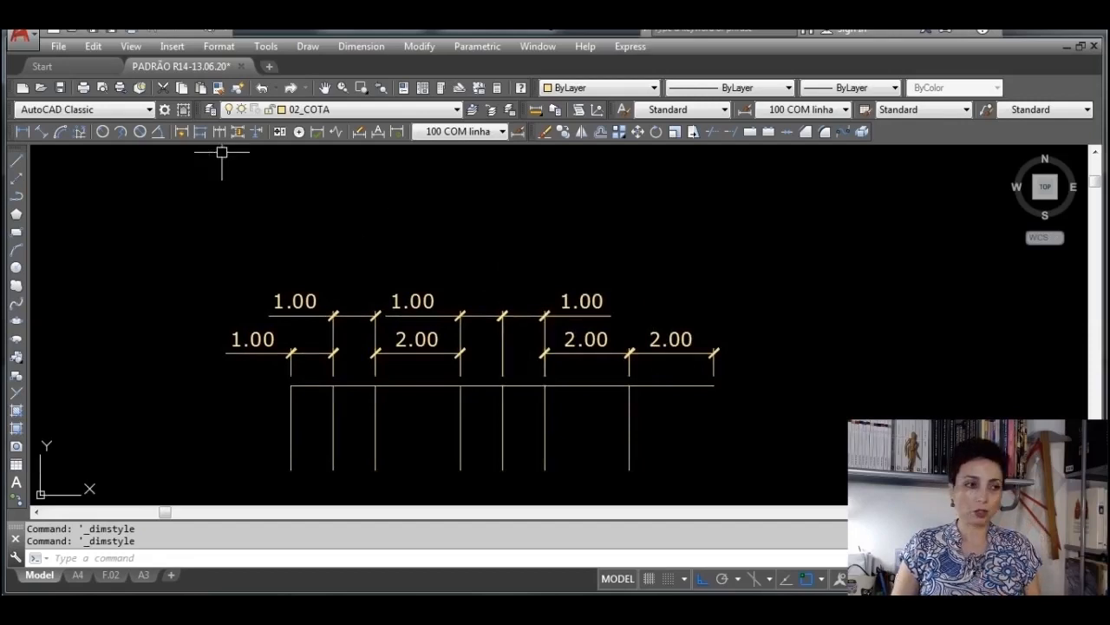
click(23, 132)
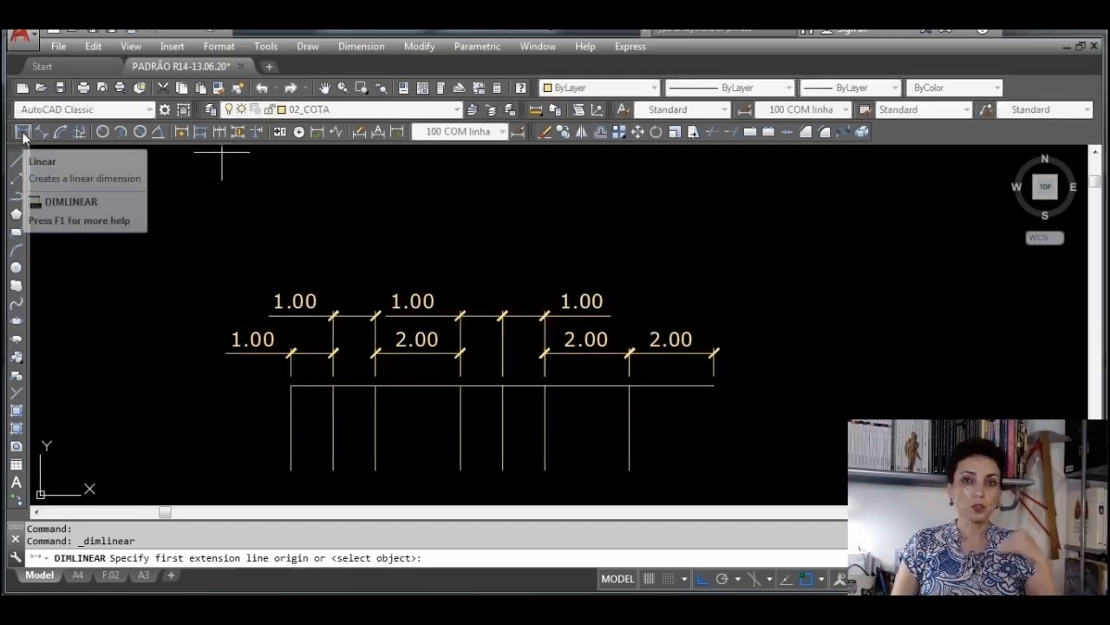
click(291, 384)
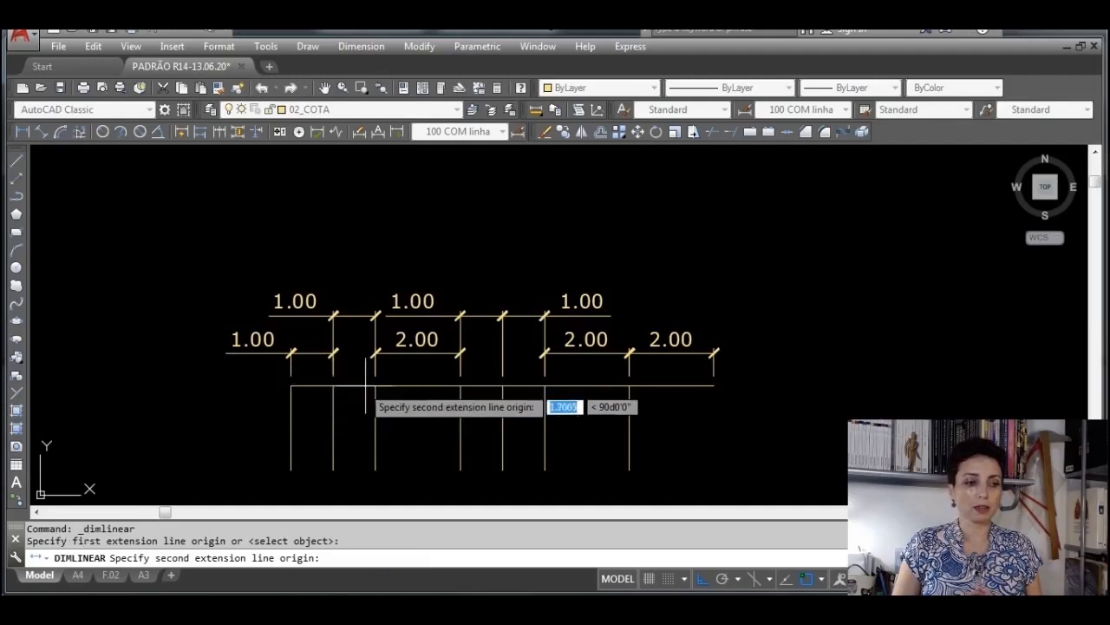
click(460, 384)
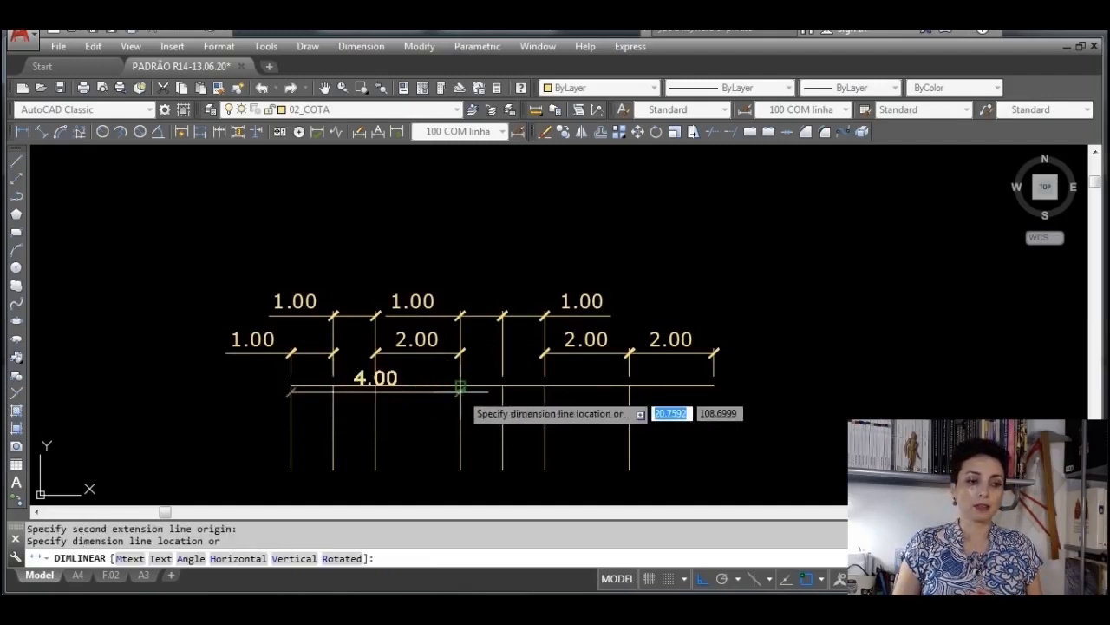
click(448, 270)
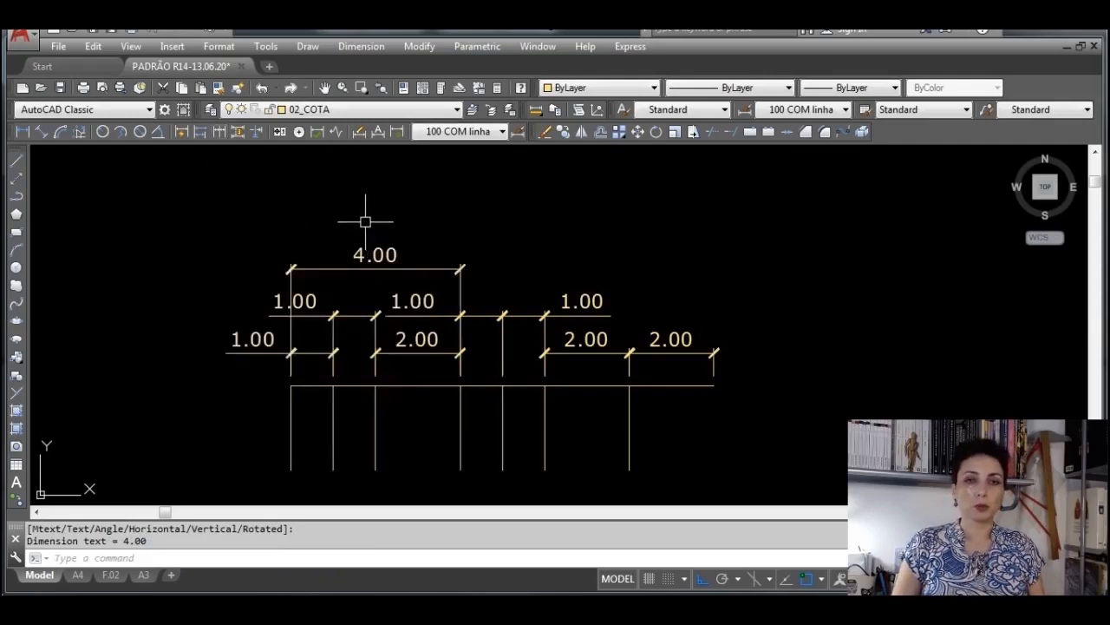
Continue the new dimension row to the sixth vertical line and on to the horizontal line's right end
click(217, 132)
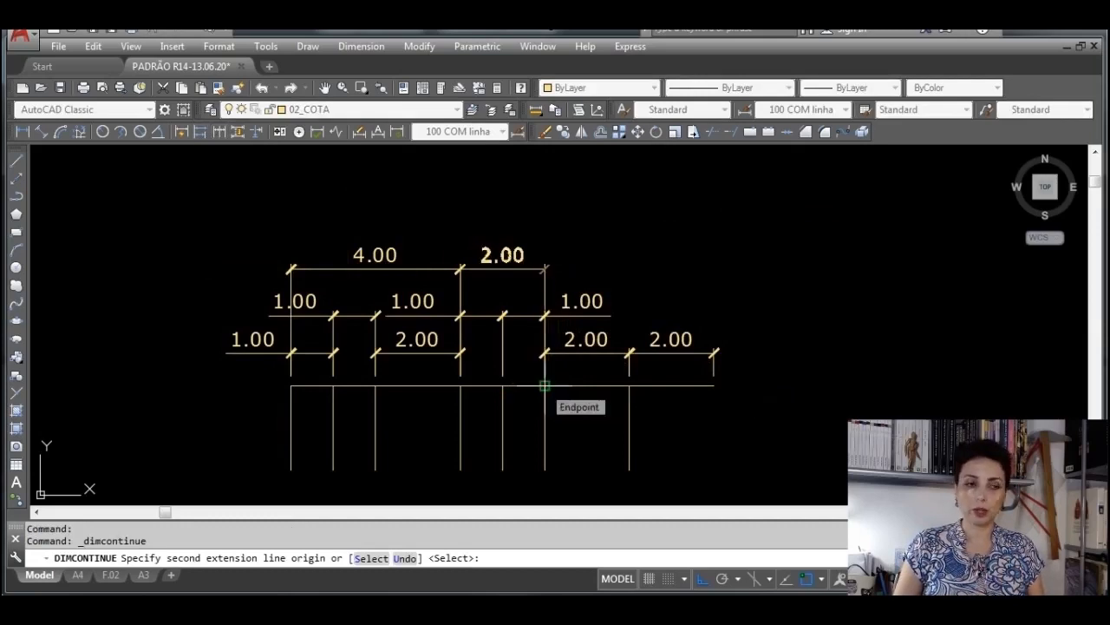
click(545, 385)
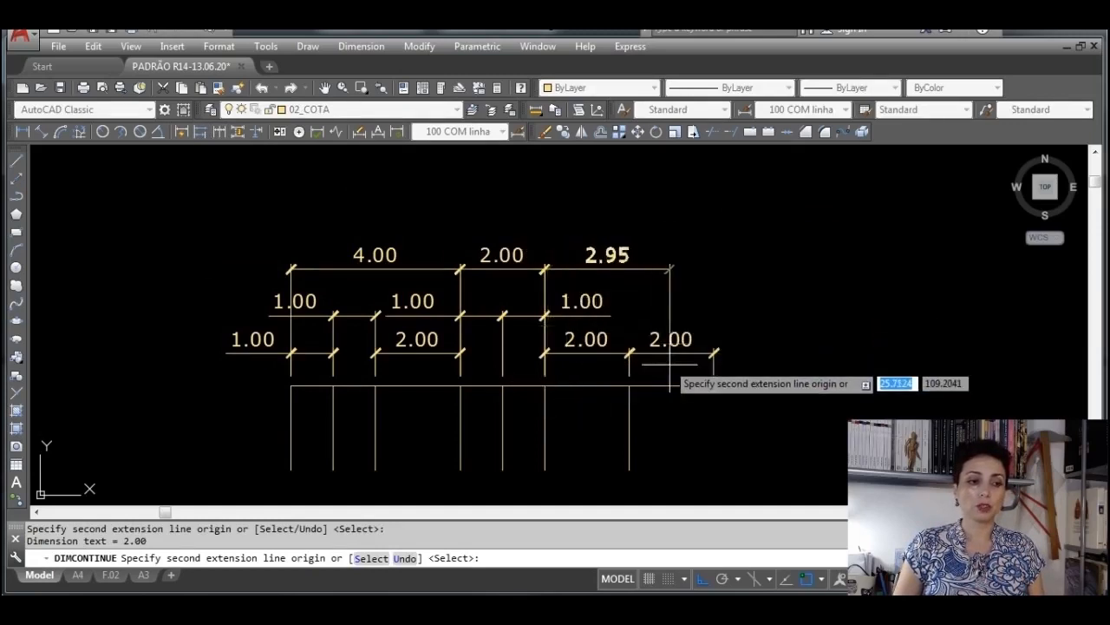
click(714, 385)
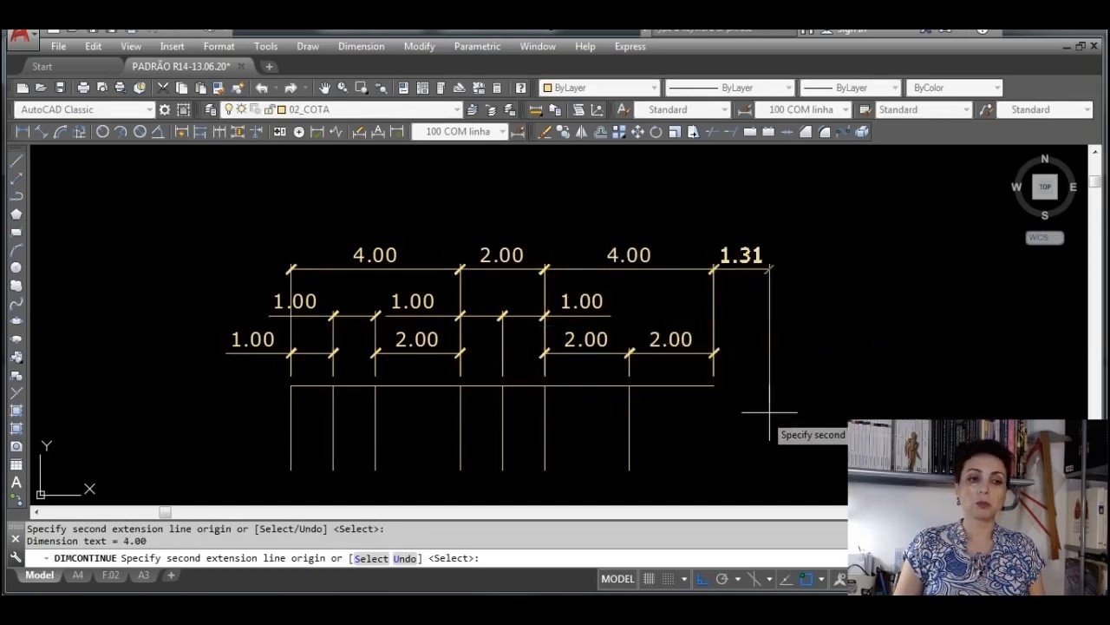
key(Escape)
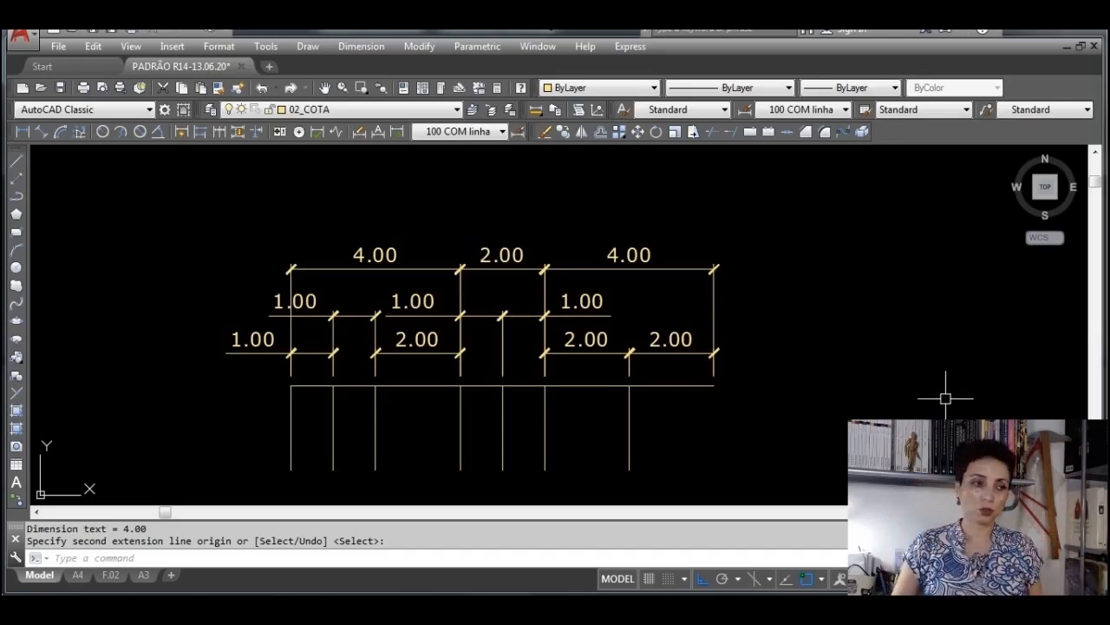
Add an overall linear dimension from the horizontal line's left end to its right end, above all the other dimension rows
click(22, 132)
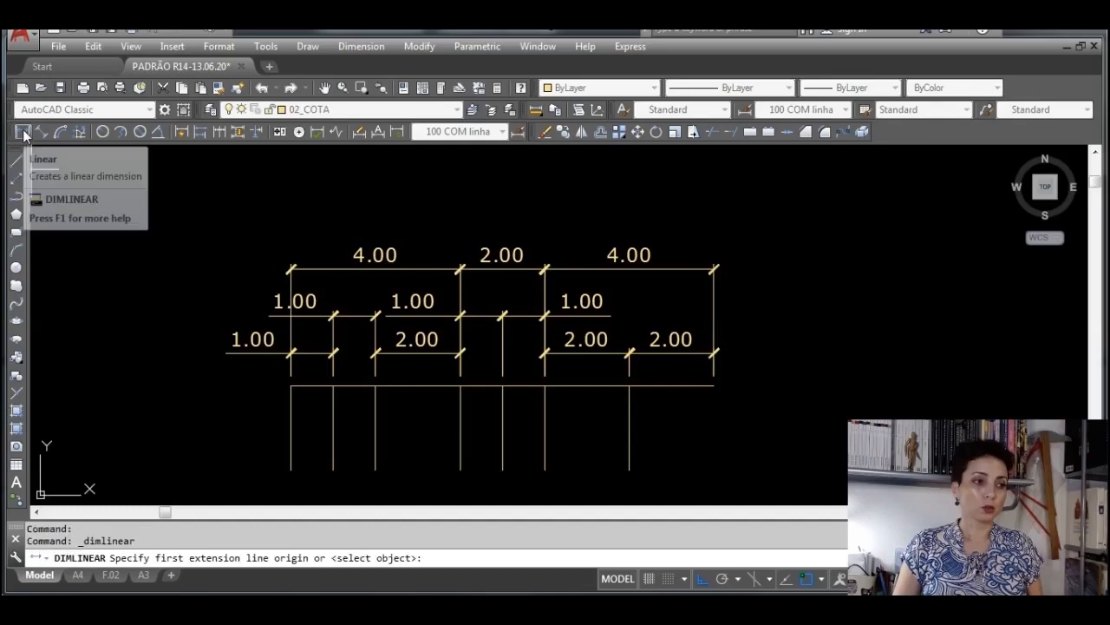
click(333, 384)
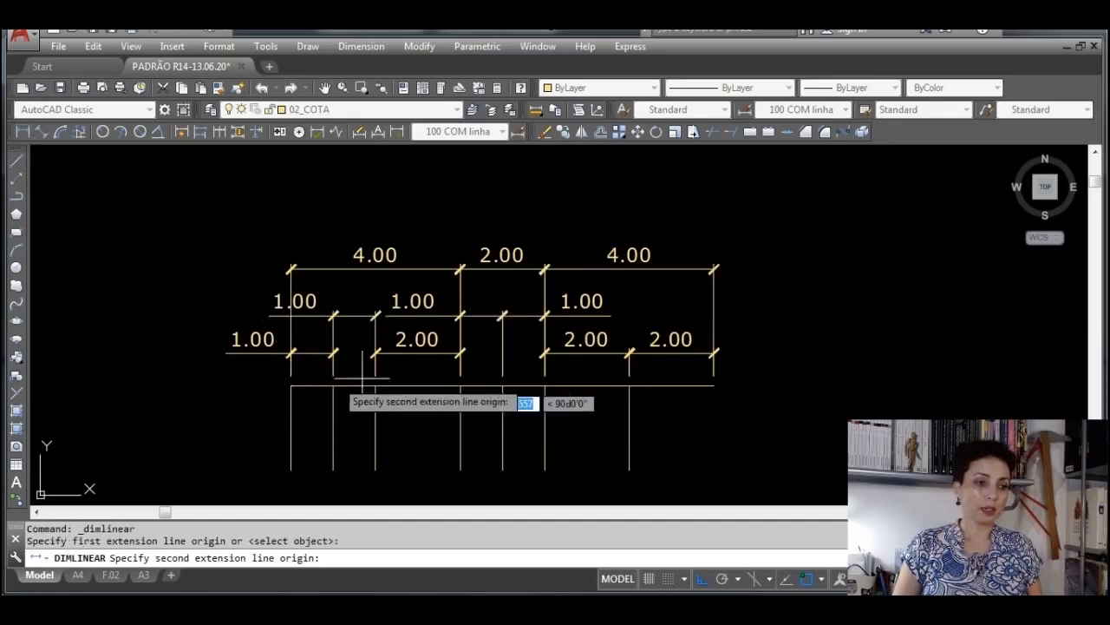
click(714, 384)
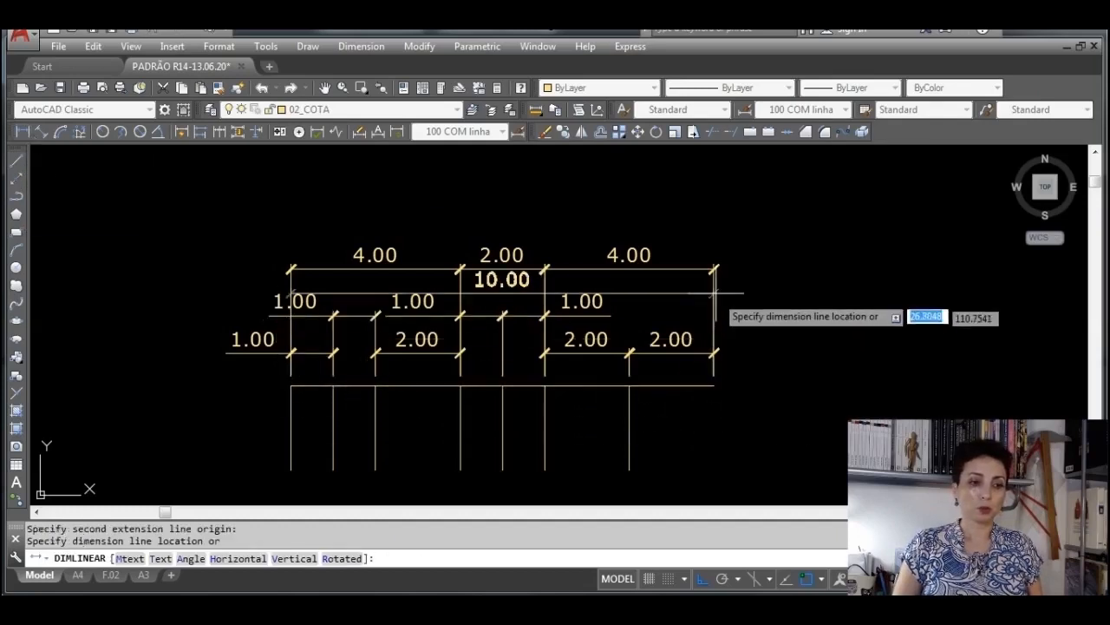
click(719, 218)
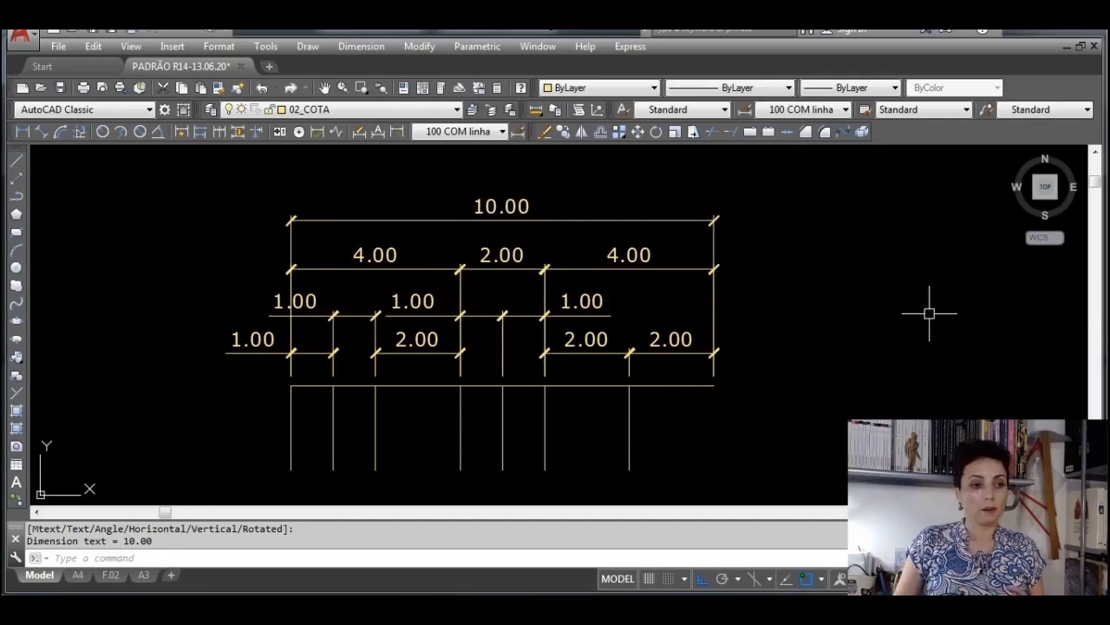
Shift the text of the second row's leftmost dimension farther left, clear of the crossing extension line at the left end
scroll(262, 293, up, 2)
click(324, 303)
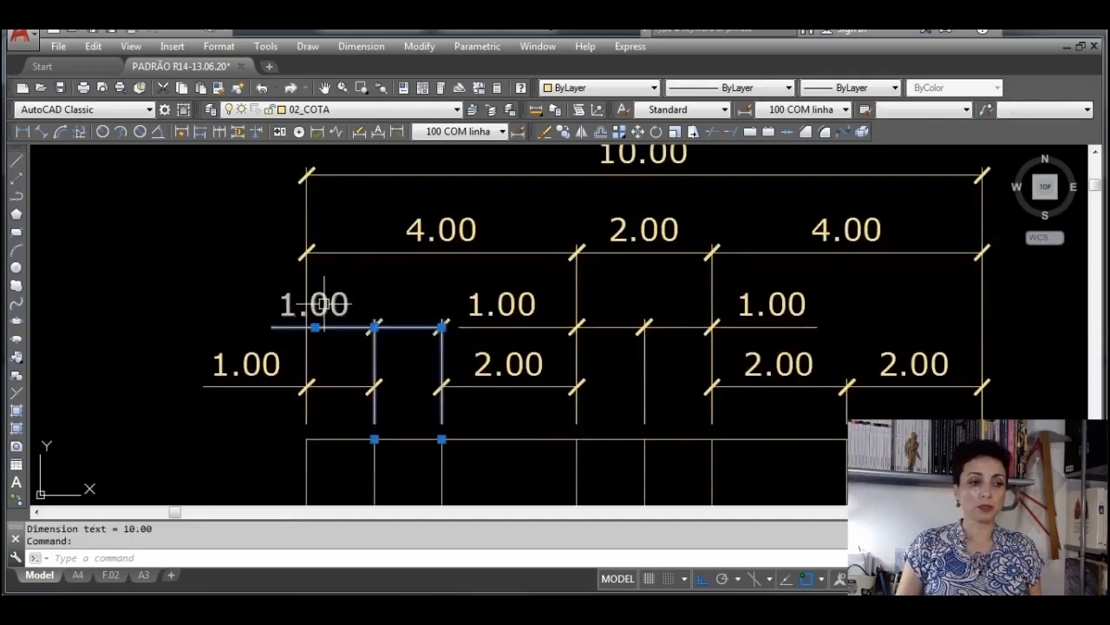
click(314, 328)
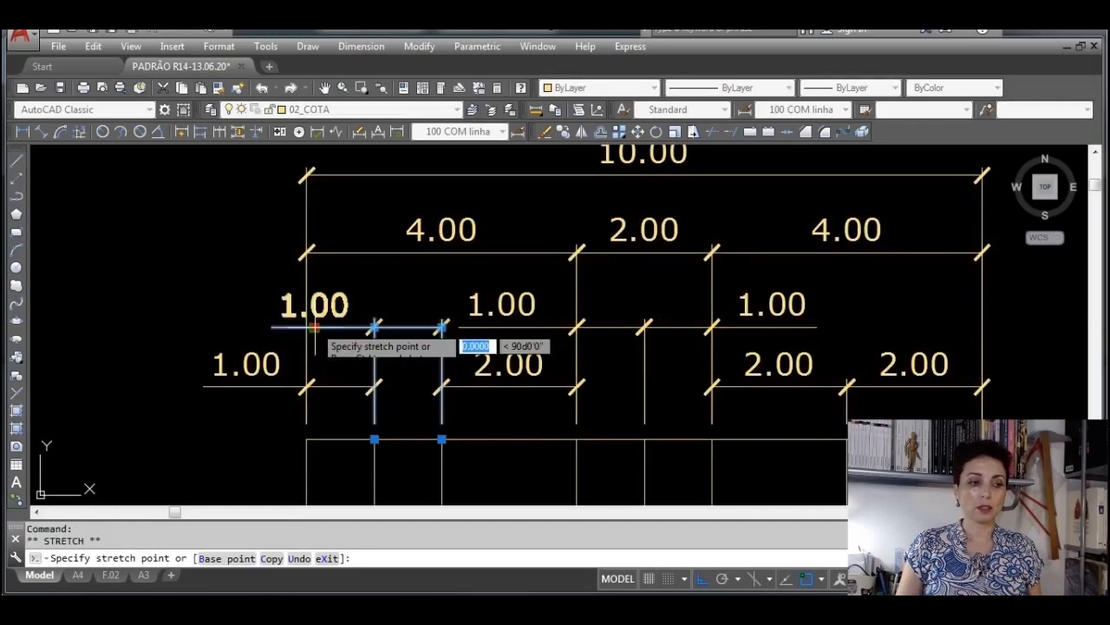
click(243, 328)
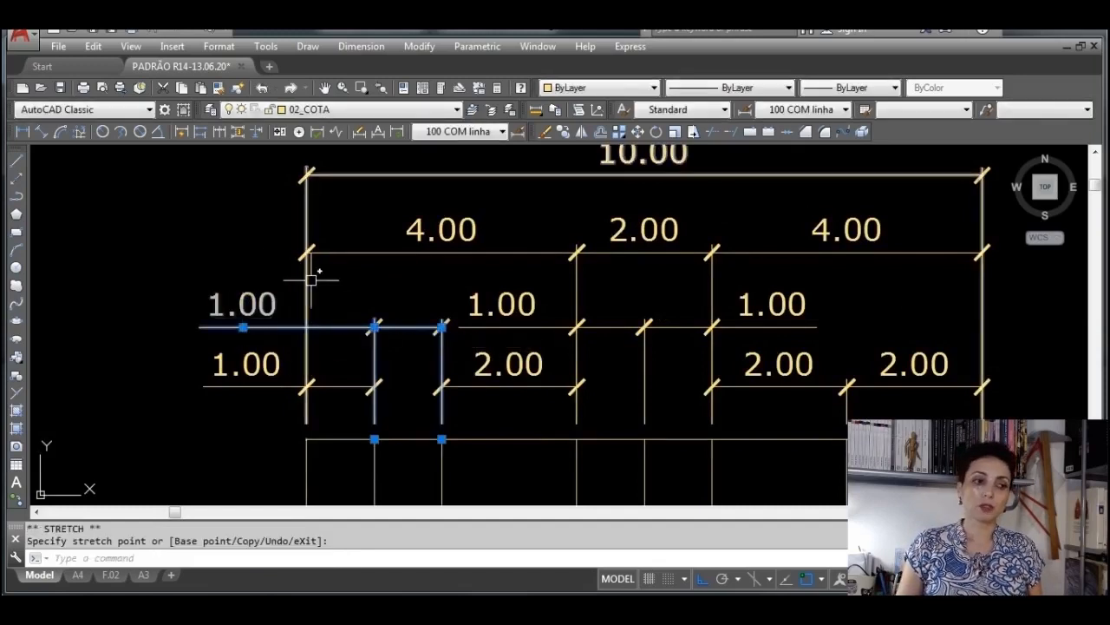
key(Escape)
key(Escape)
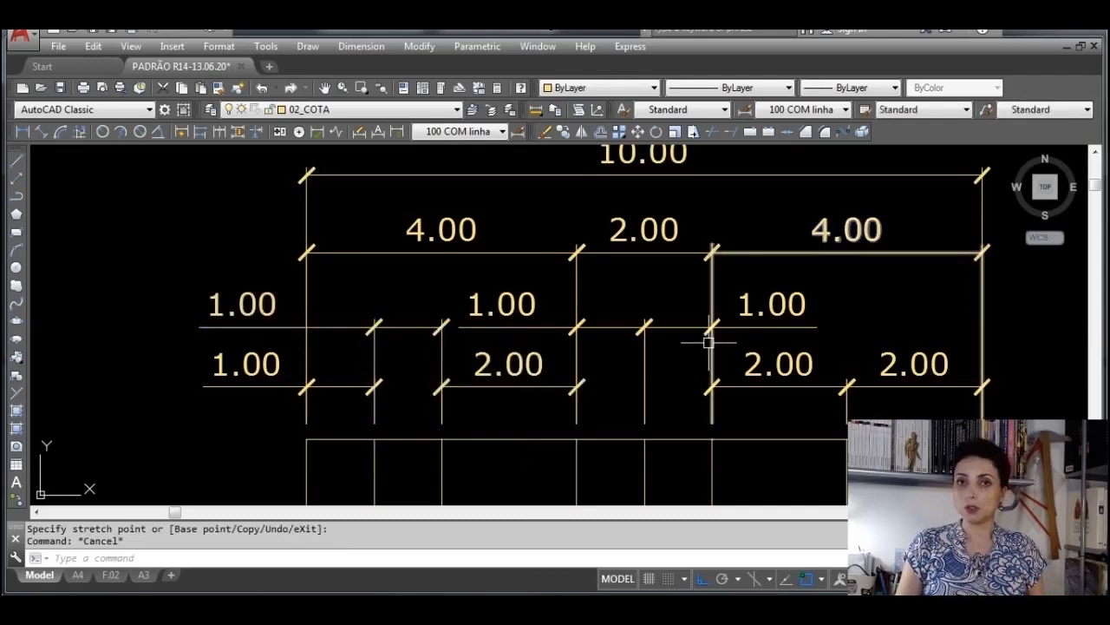
scroll(906, 338, down, 3)
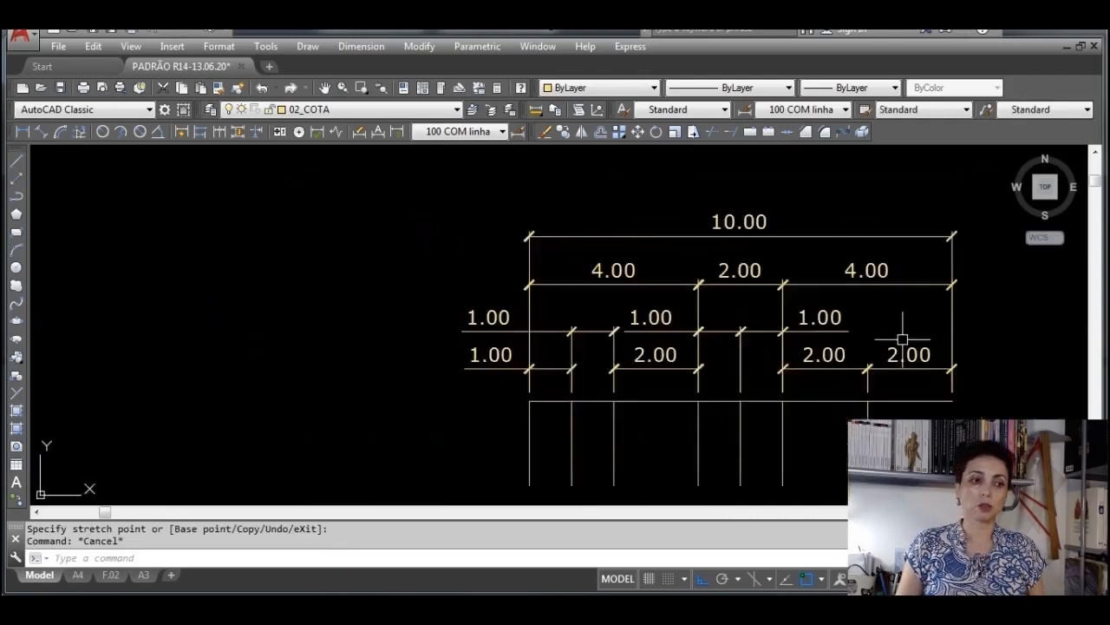
mouse_move(905, 338)
middle_down()
mouse_move(813, 329)
mouse_move(657, 344)
middle_up()
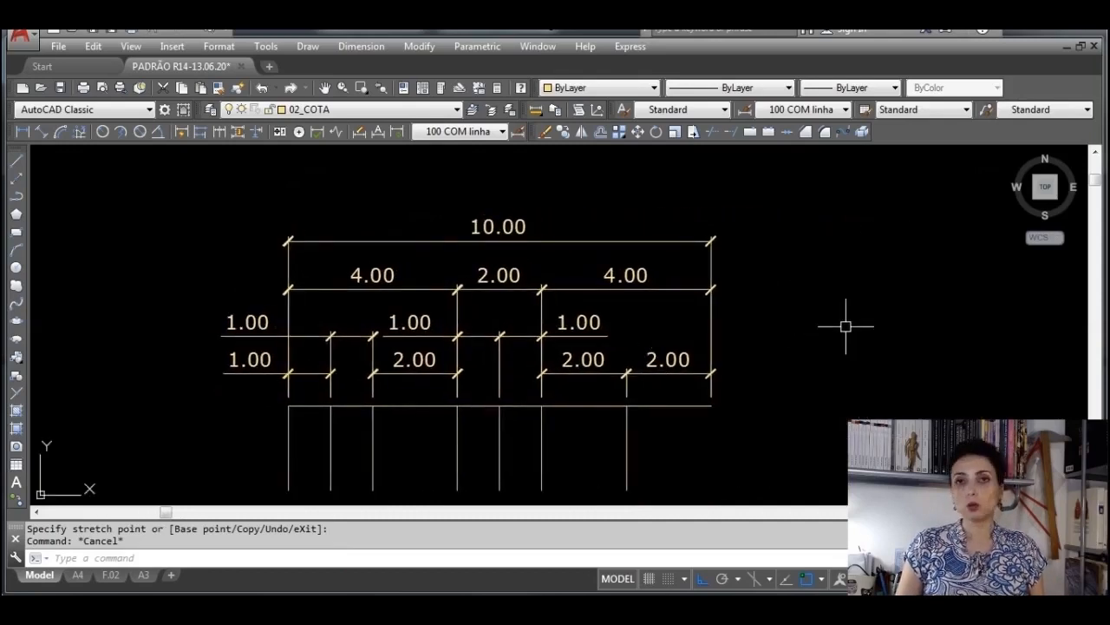
middle_drag(848, 322, 841, 301)
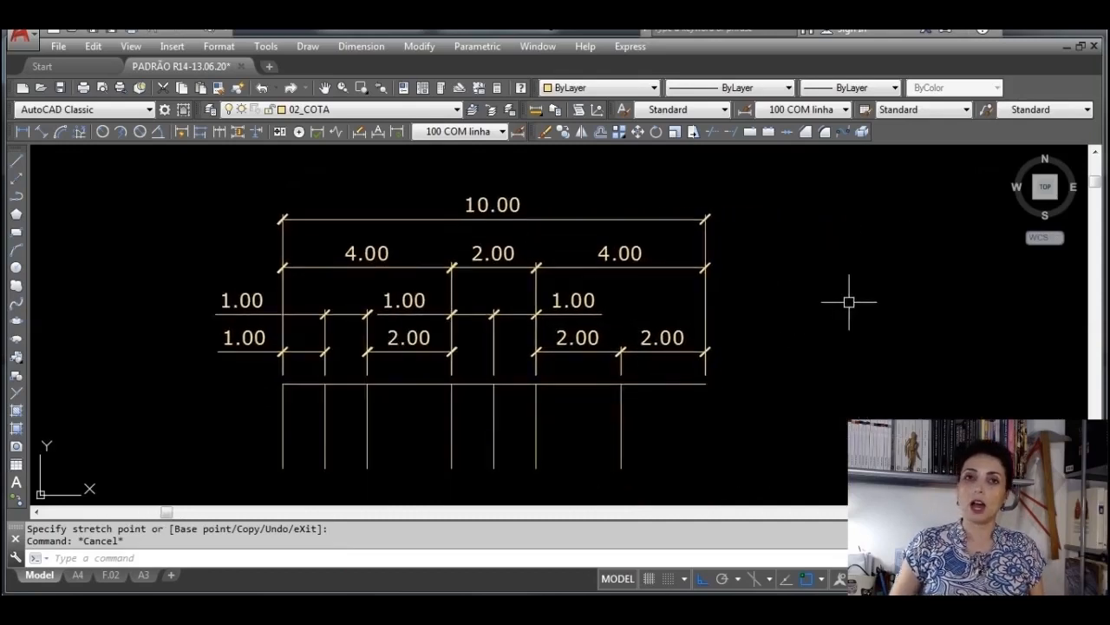